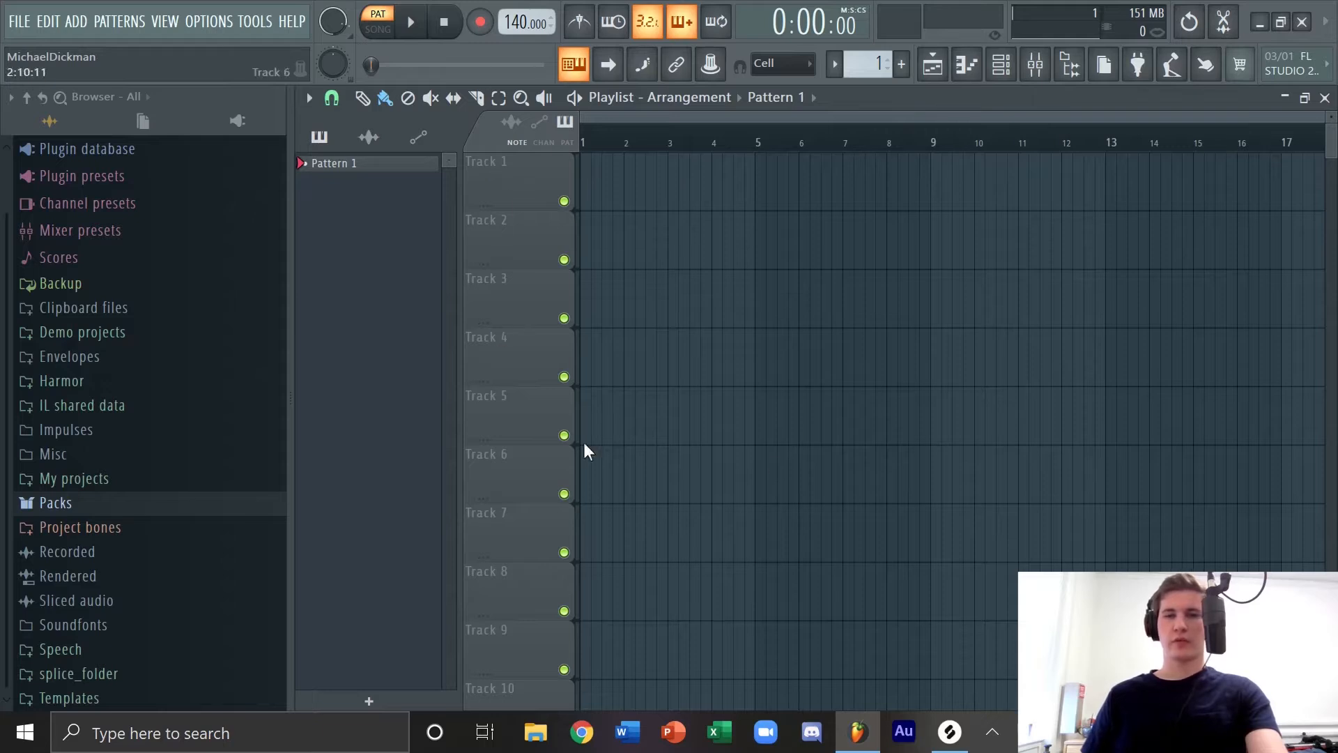
Step: Make playlist Track 1 an audio track linked to mixer Insert 1 and check the link in the mixer
right_click(515, 186)
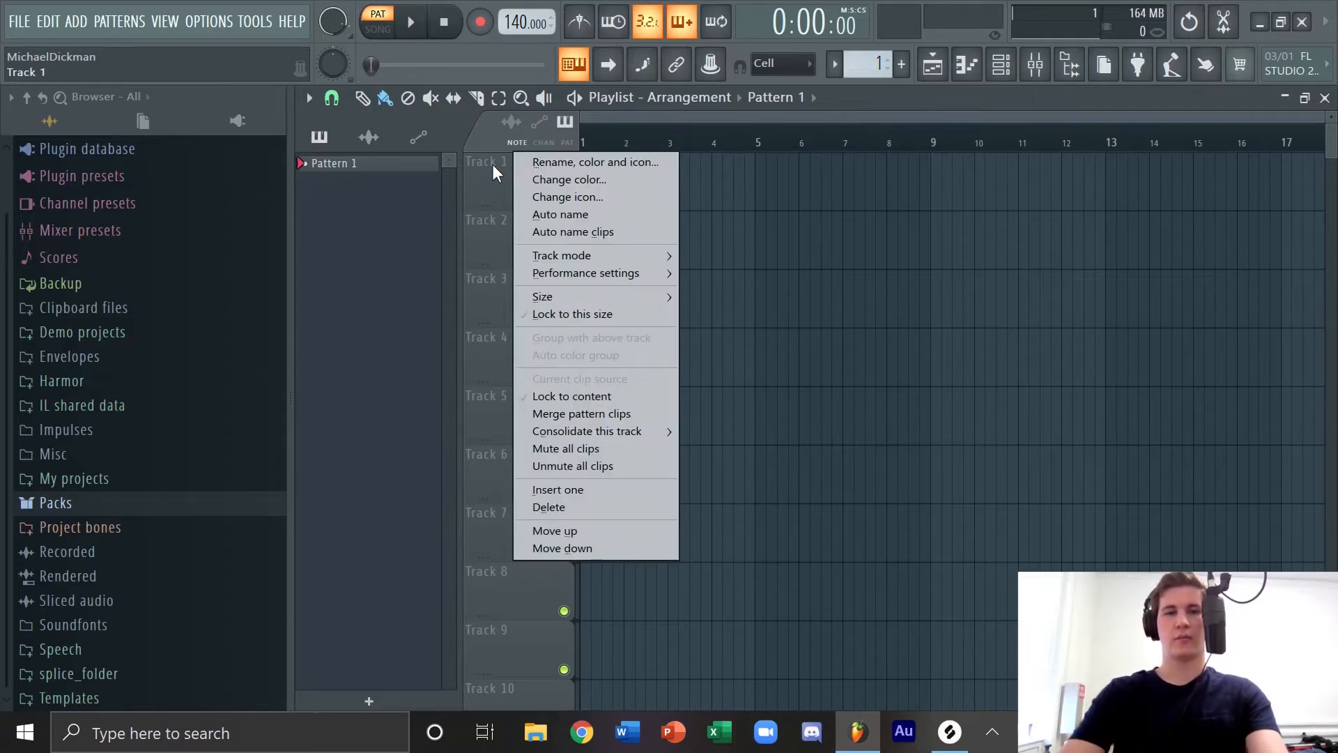
mouse_move(663, 251)
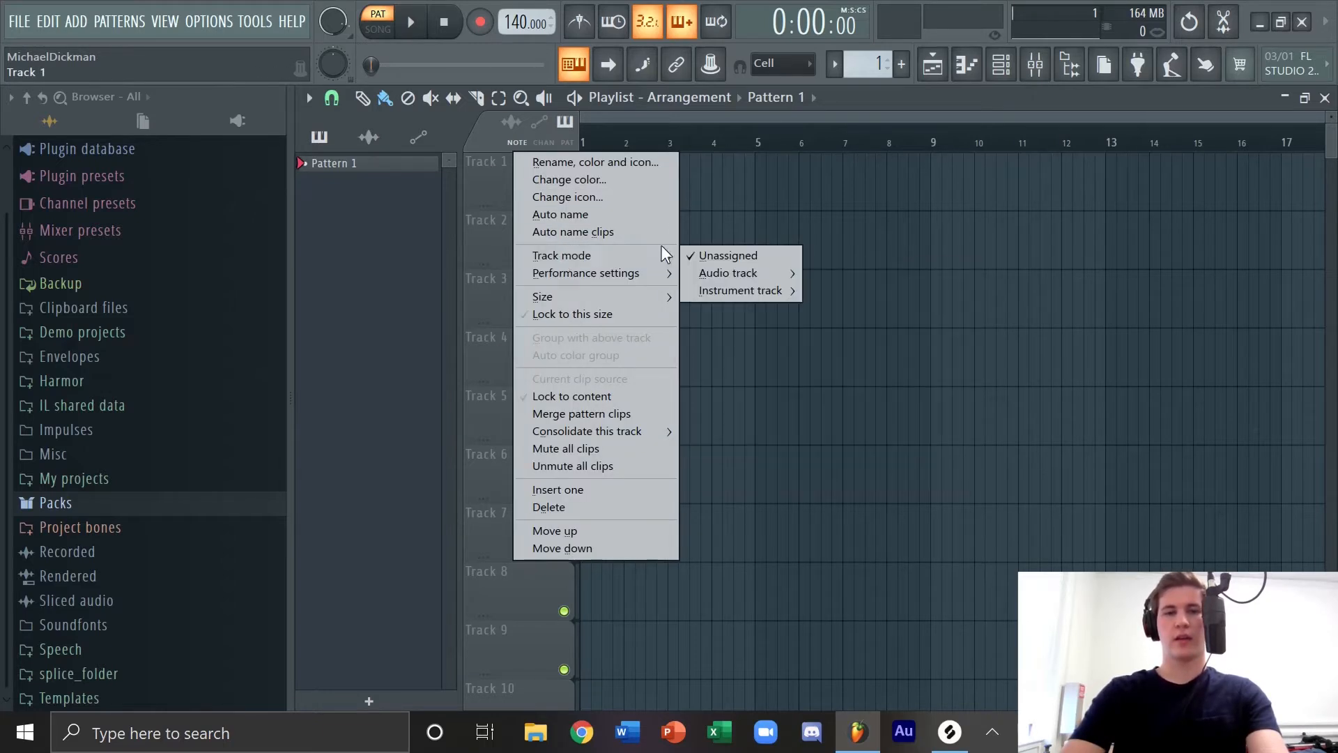
mouse_move(781, 271)
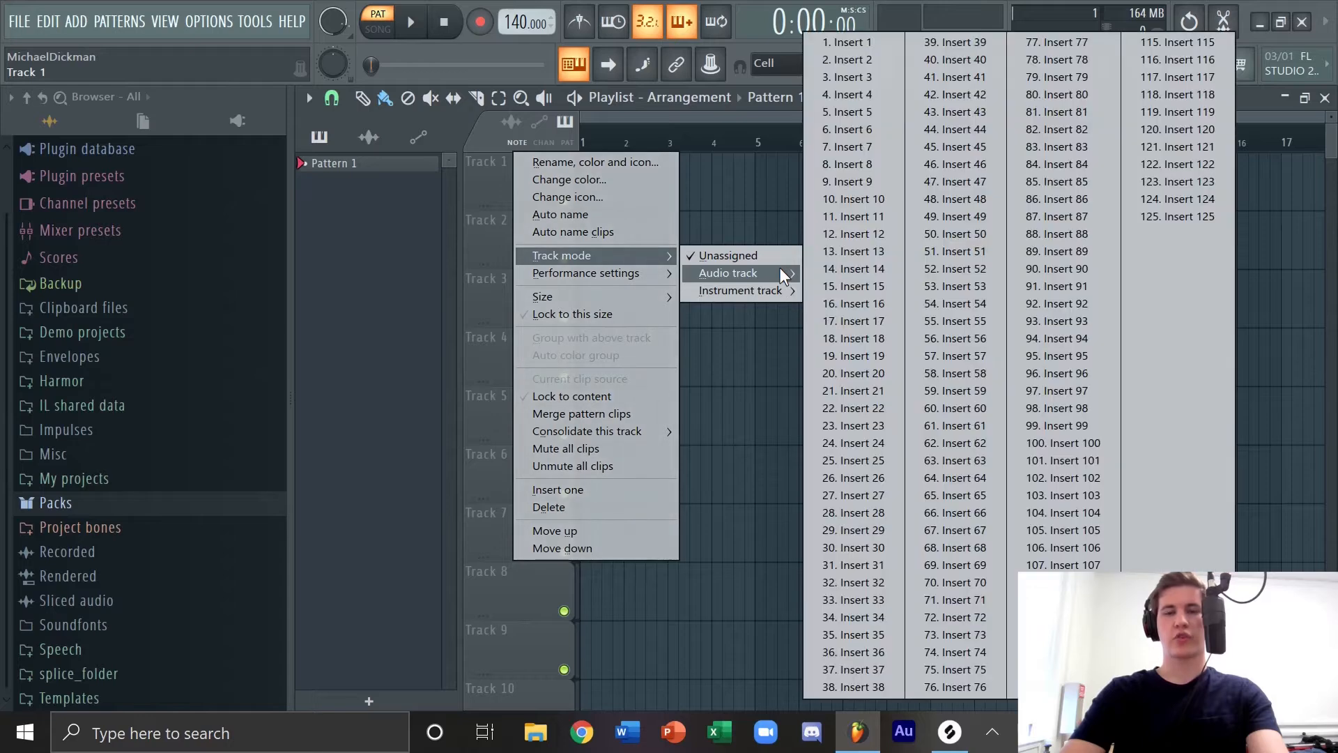
left_click(830, 42)
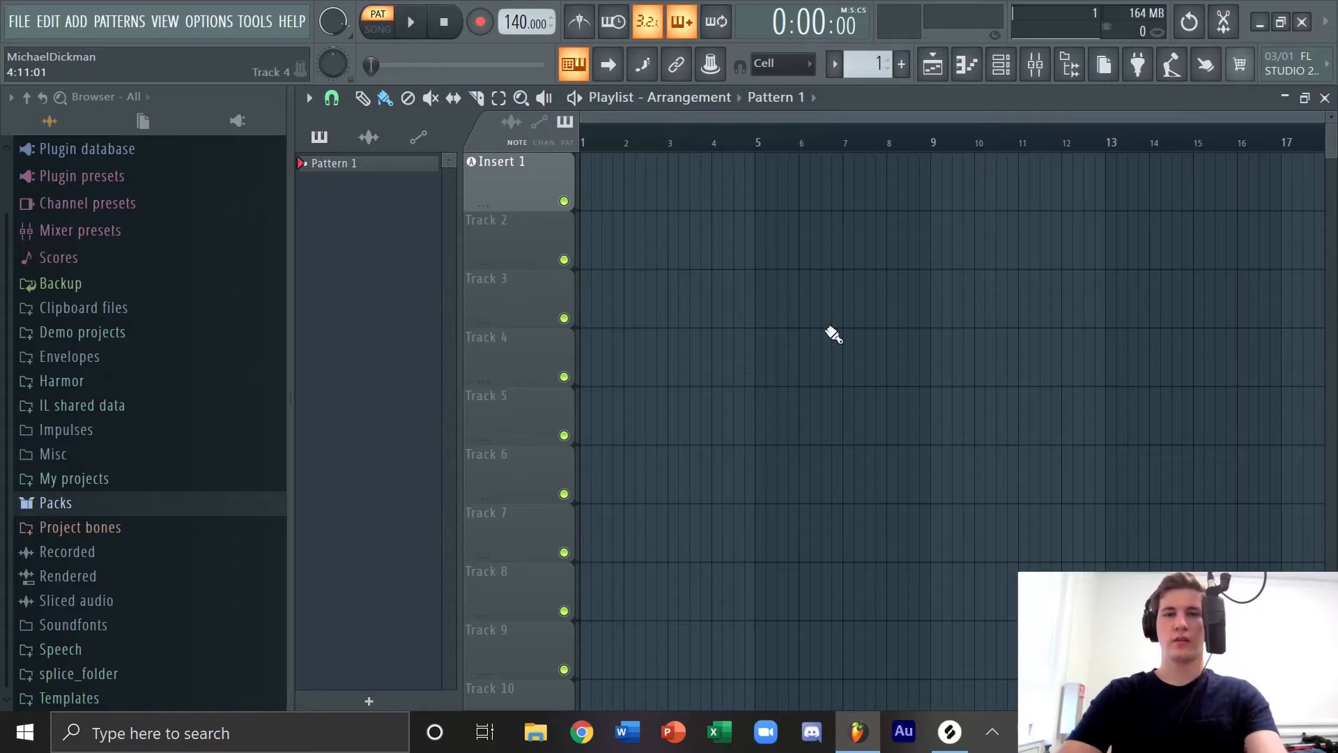
left_click(1035, 66)
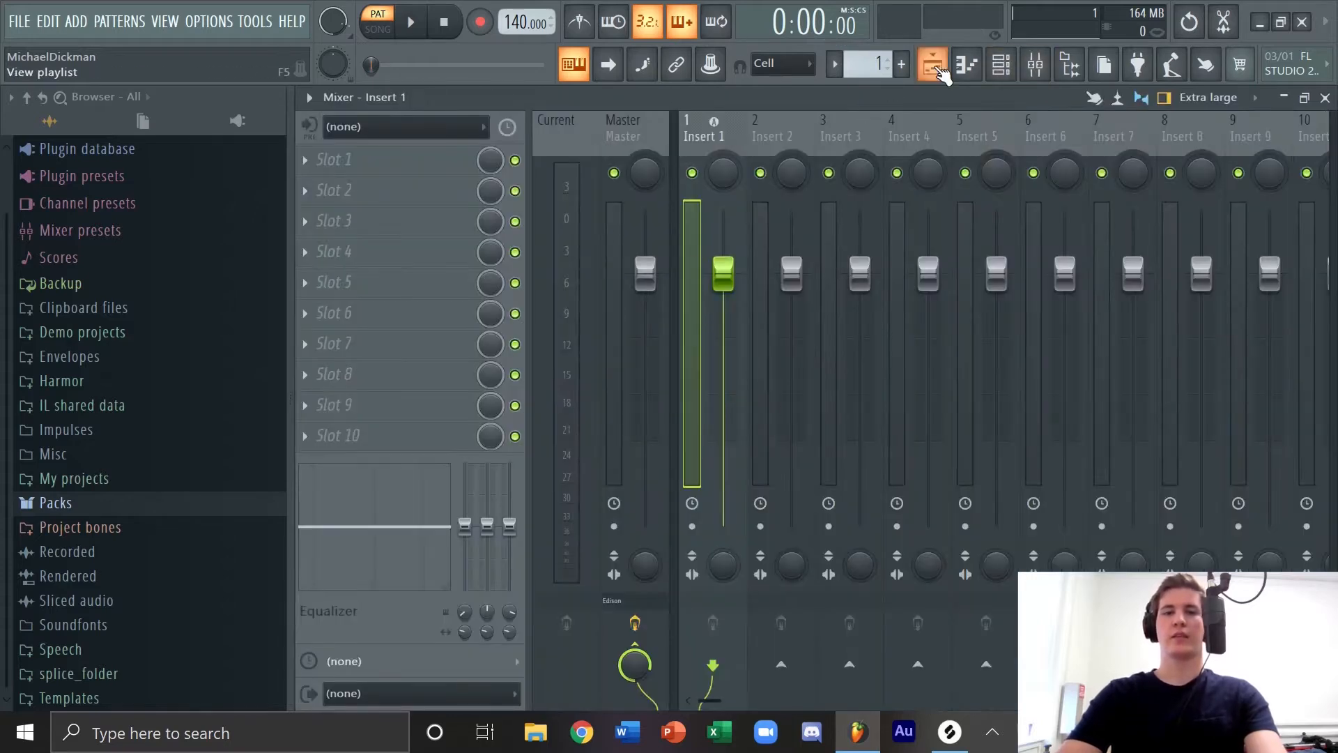
left_click(933, 65)
Step: Rename the first playlist track, linked to Insert 1, as Drums
right_click(510, 177)
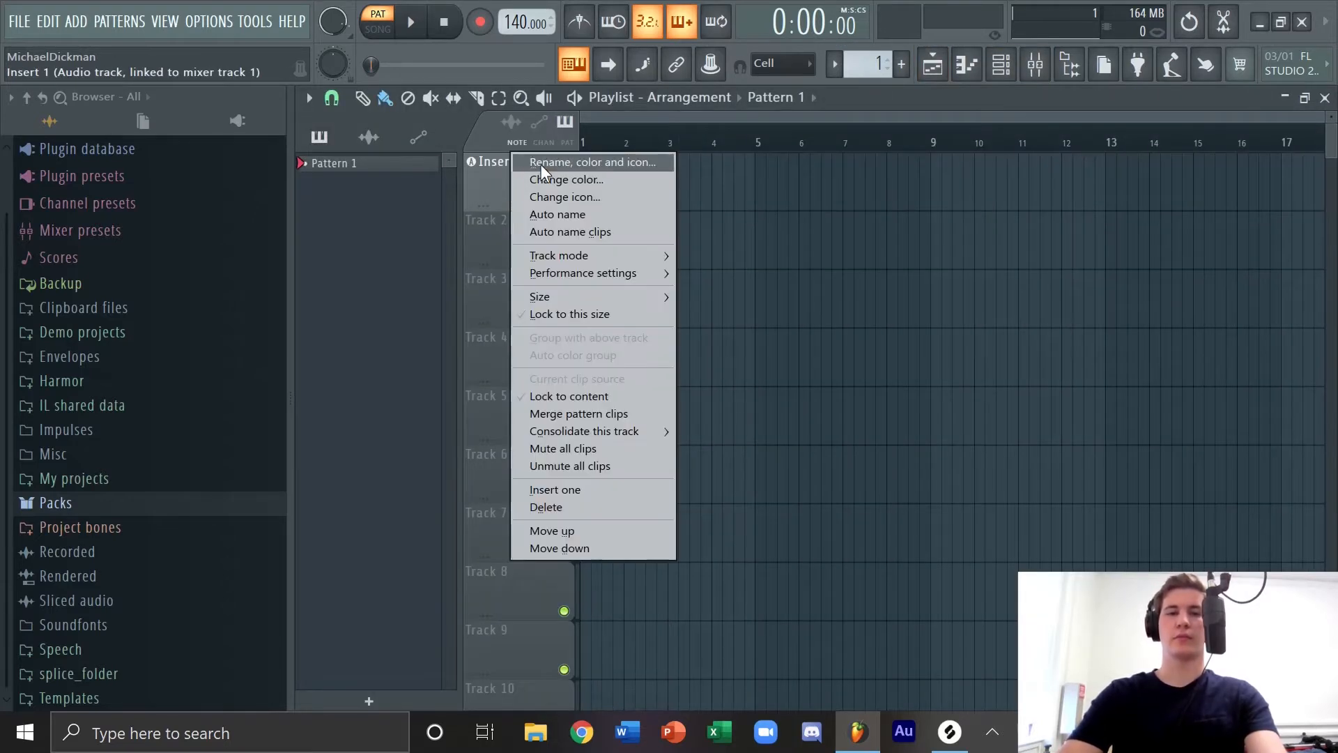
left_click(541, 165)
type("Drums")
key("Return")
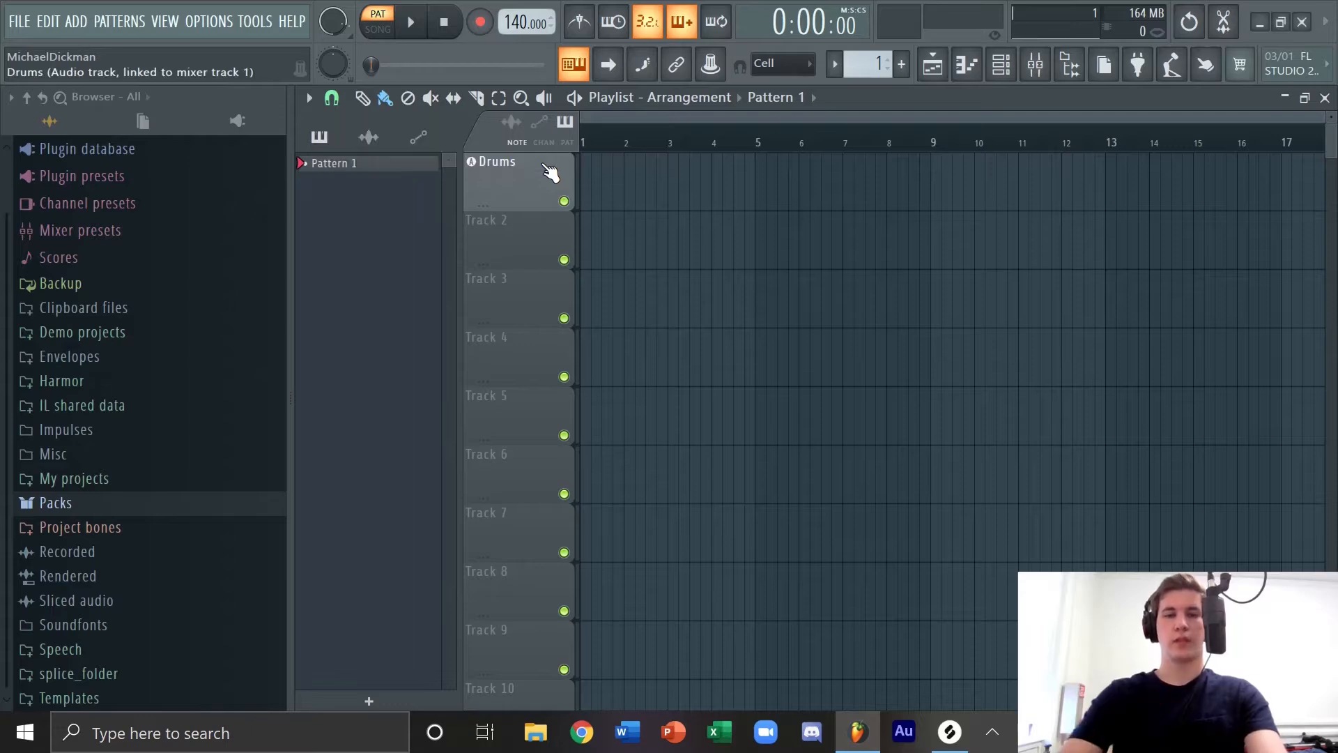
Step: Make playlist Track 3 an audio track linked to mixer Insert 2 and rename it Bass
right_click(502, 300)
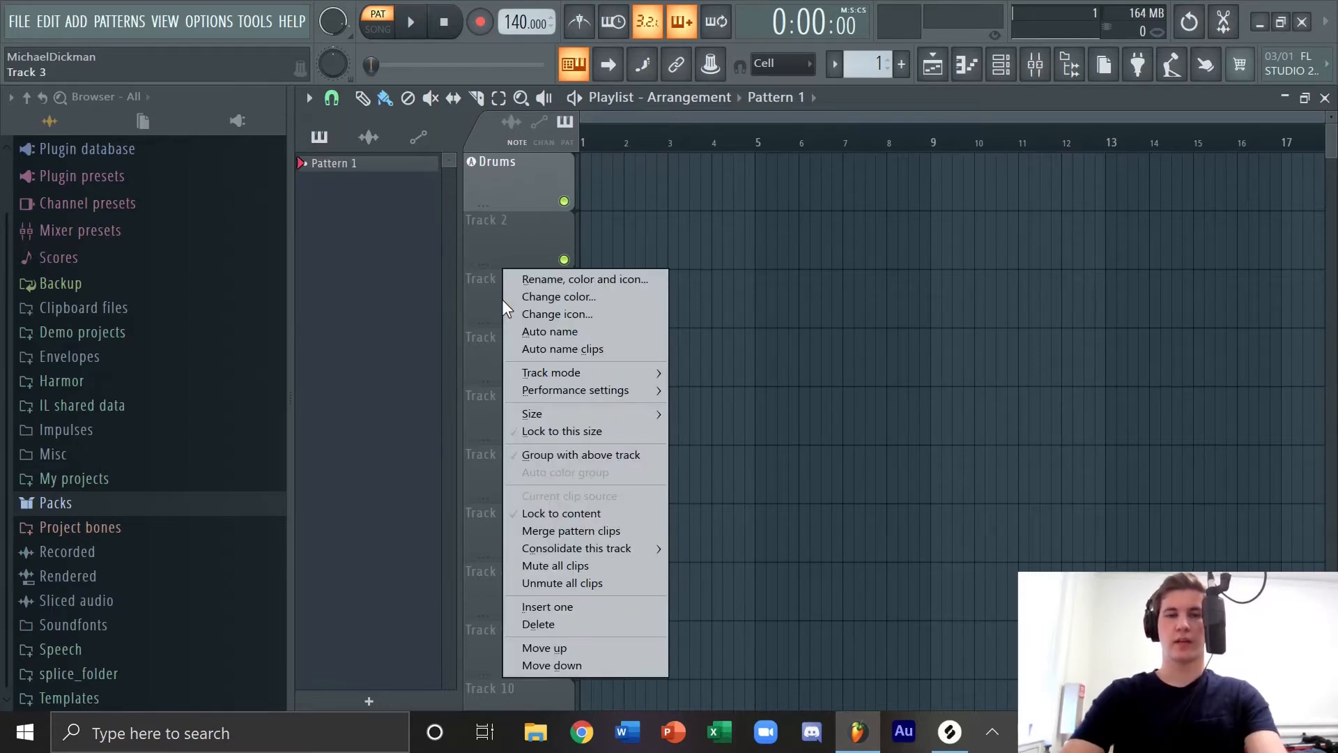
mouse_move(553, 373)
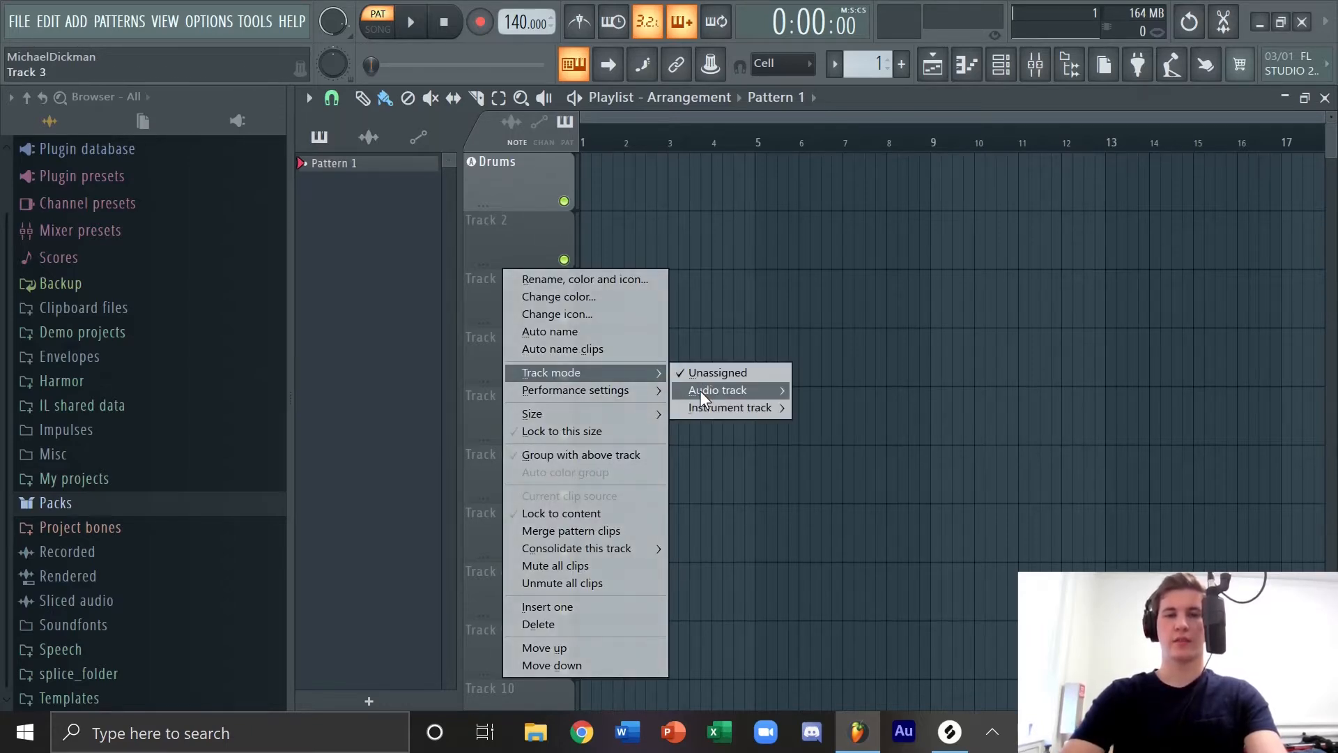
mouse_move(700, 391)
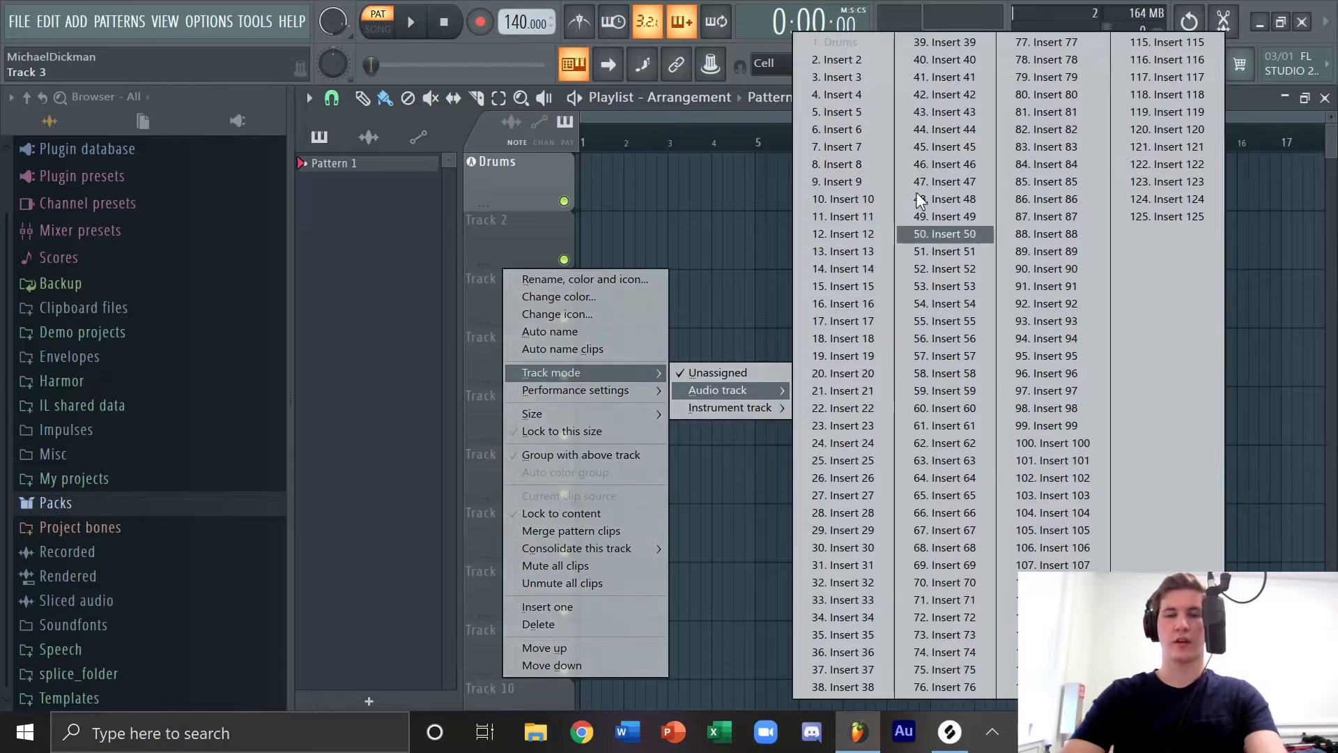
left_click(853, 61)
right_click(505, 309)
left_click(538, 283)
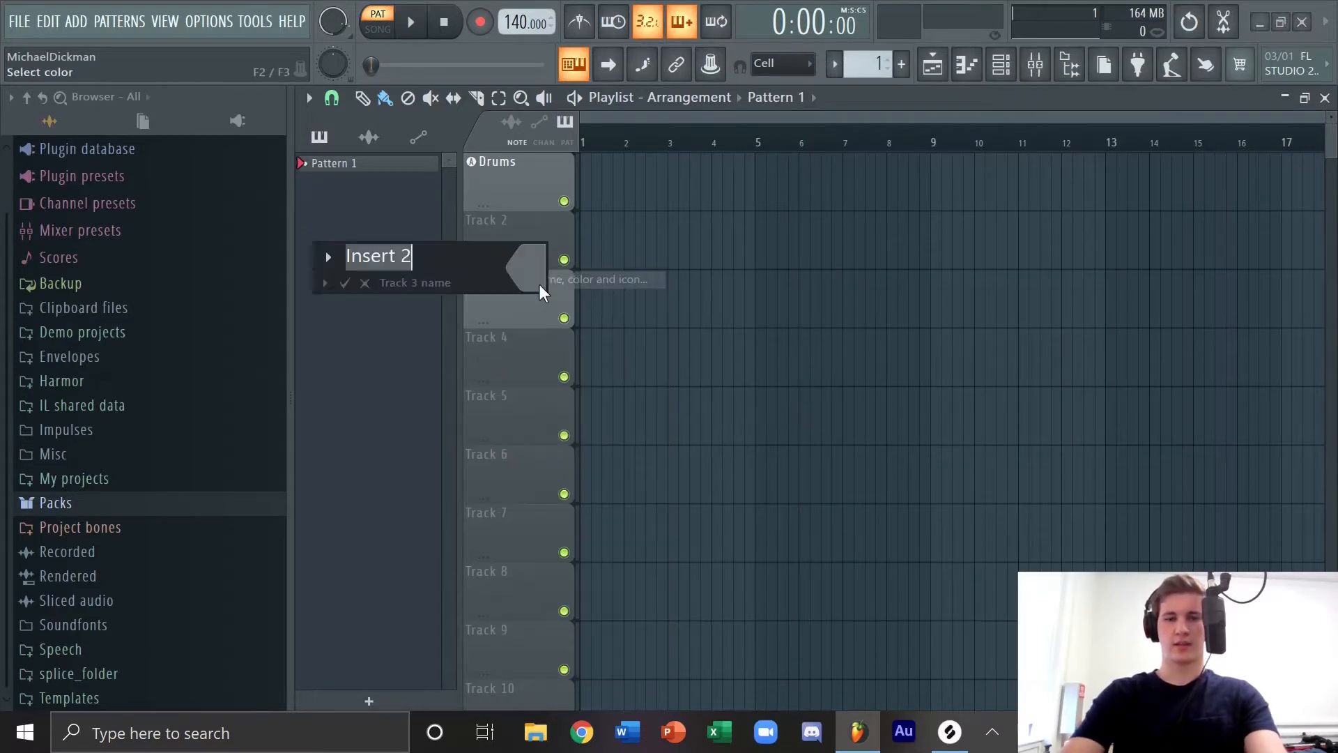
type("Bass")
key("Return")
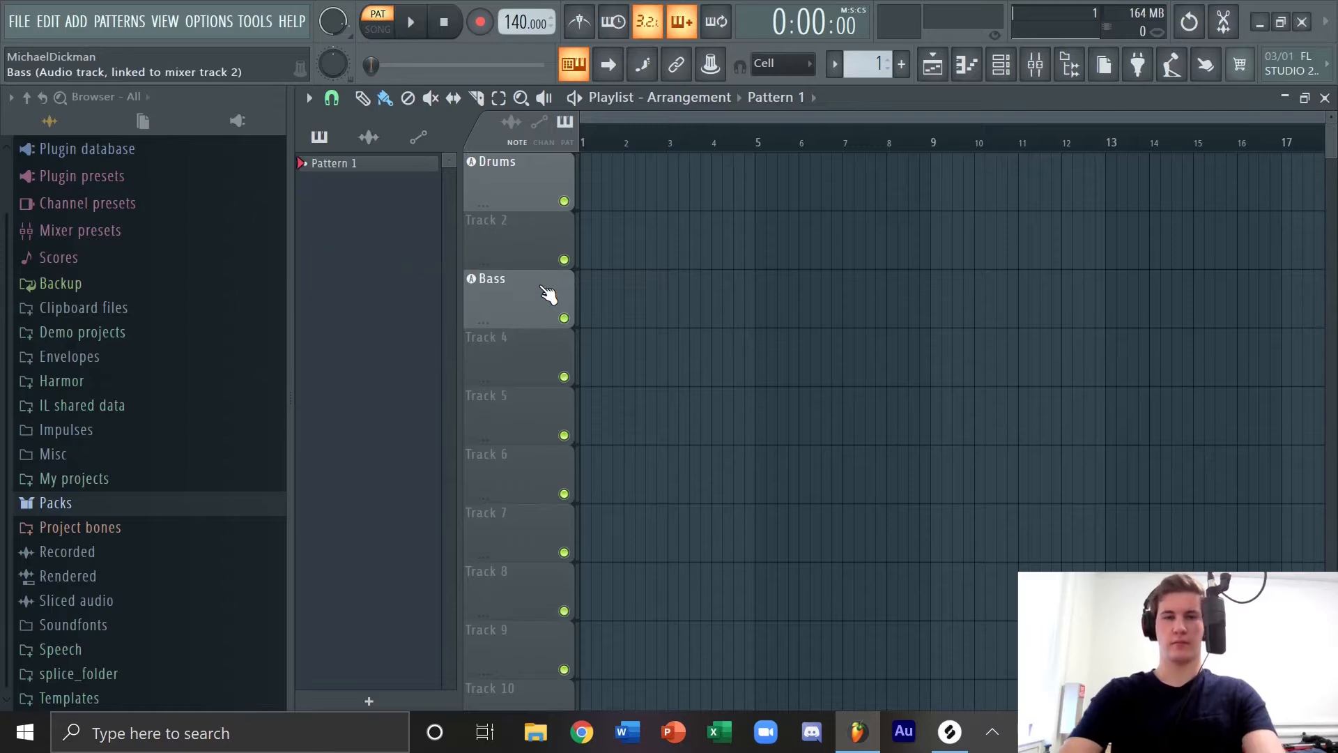
Step: Make playlist Track 5 an audio track linked to mixer Insert 3 and rename it Instruments
right_click(516, 400)
mouse_move(547, 394)
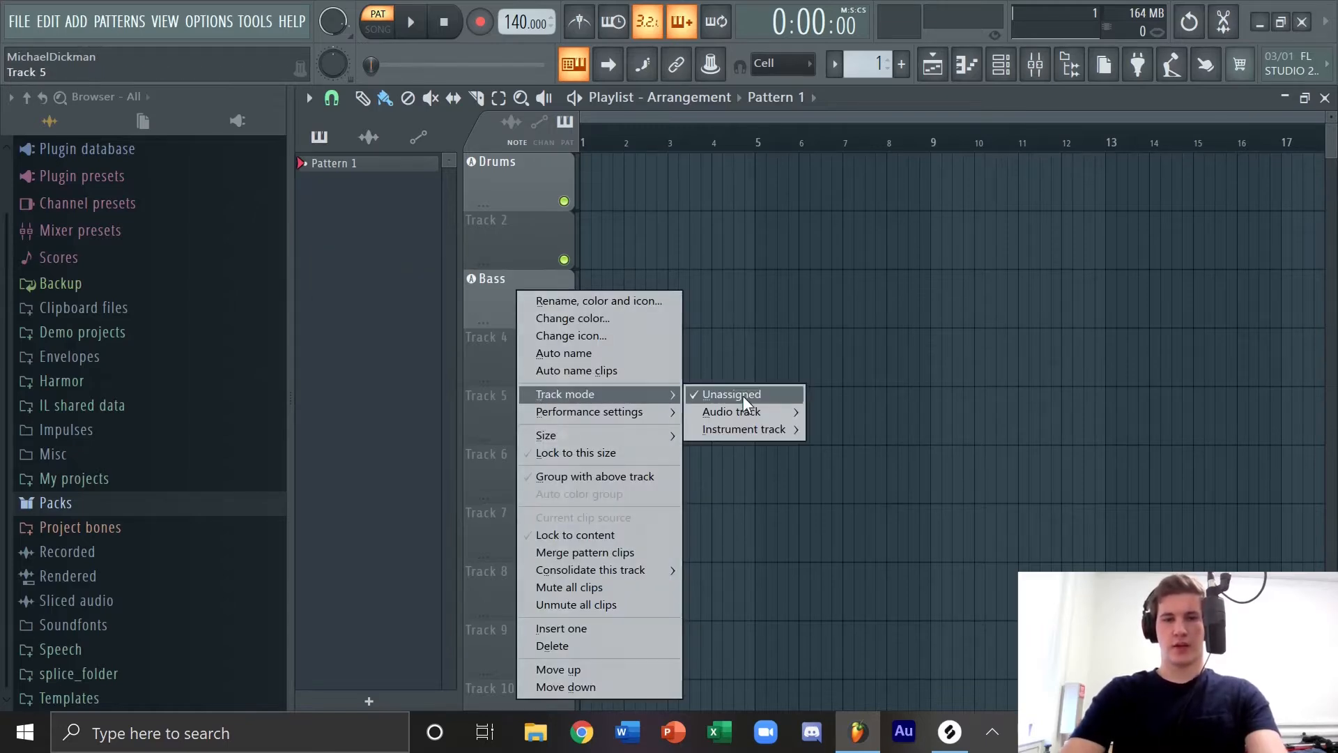
mouse_move(743, 412)
left_click(865, 76)
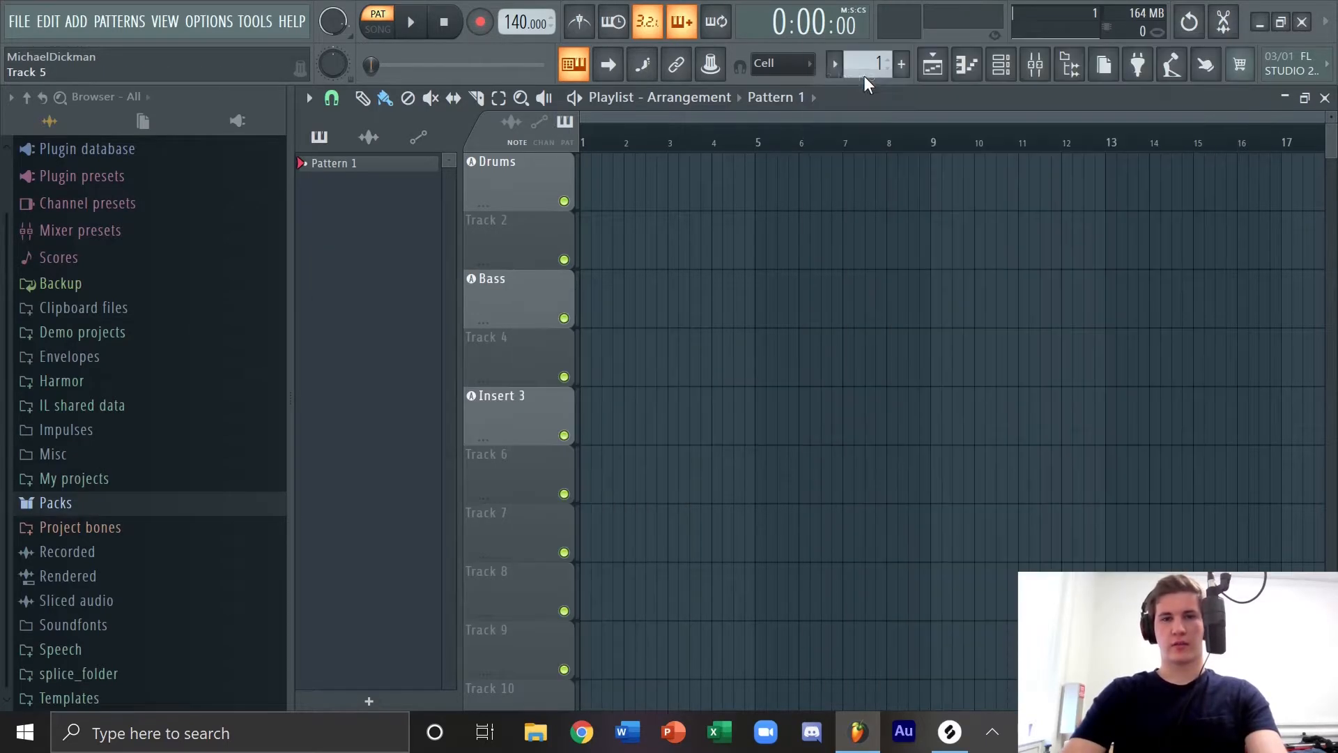
right_click(521, 411)
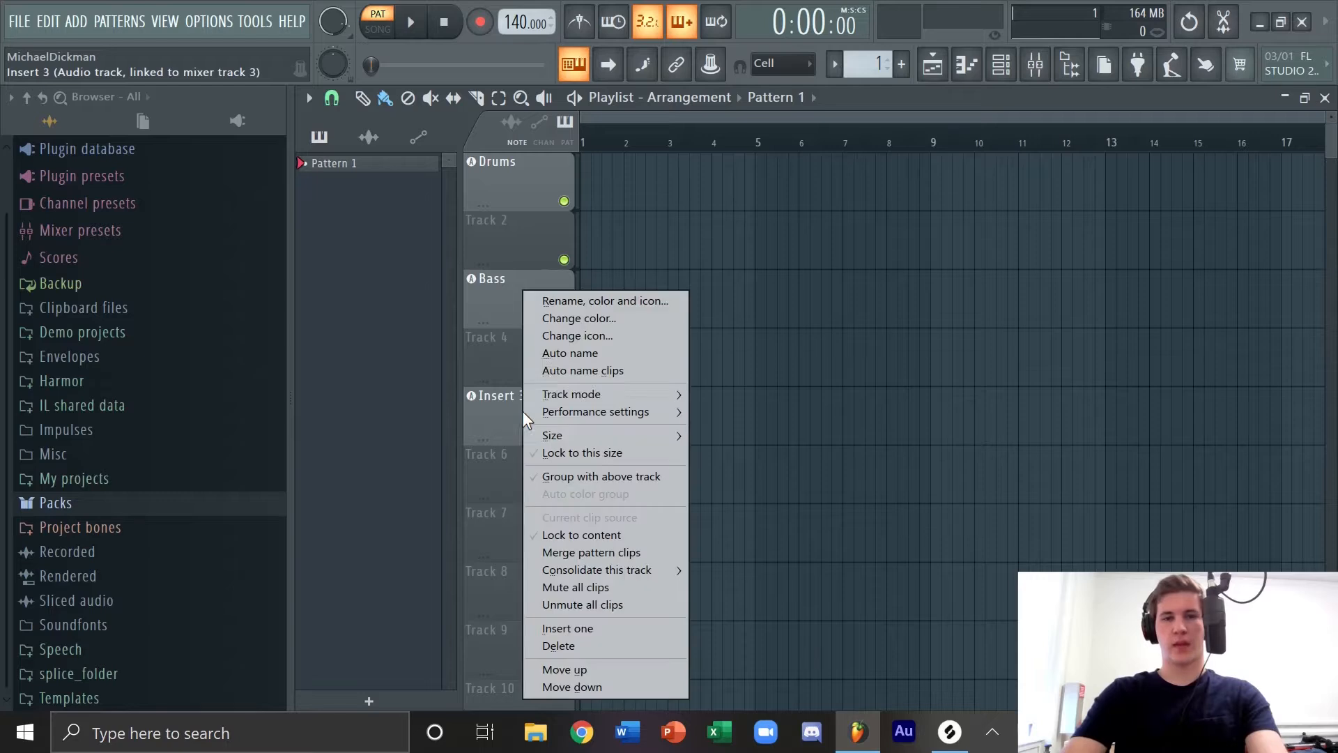
left_click(569, 300)
key("BackSpace")
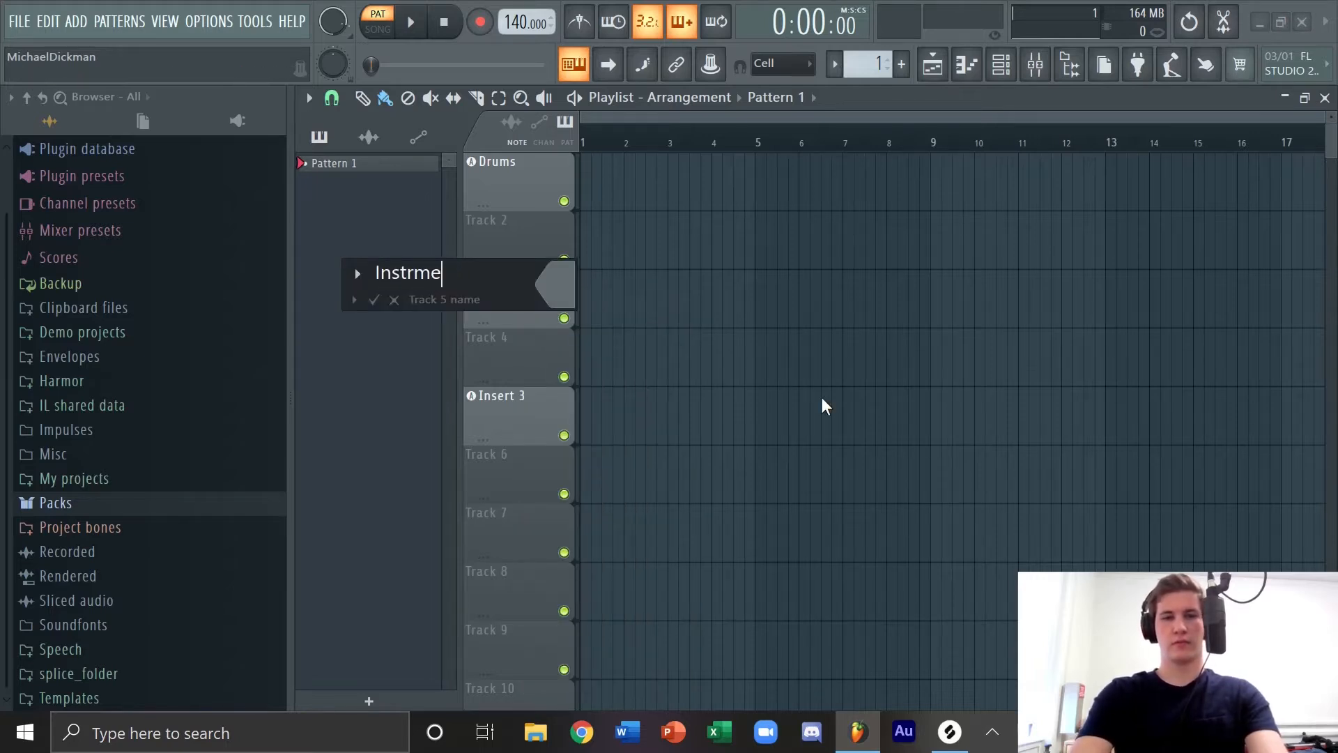
type("Instrument")
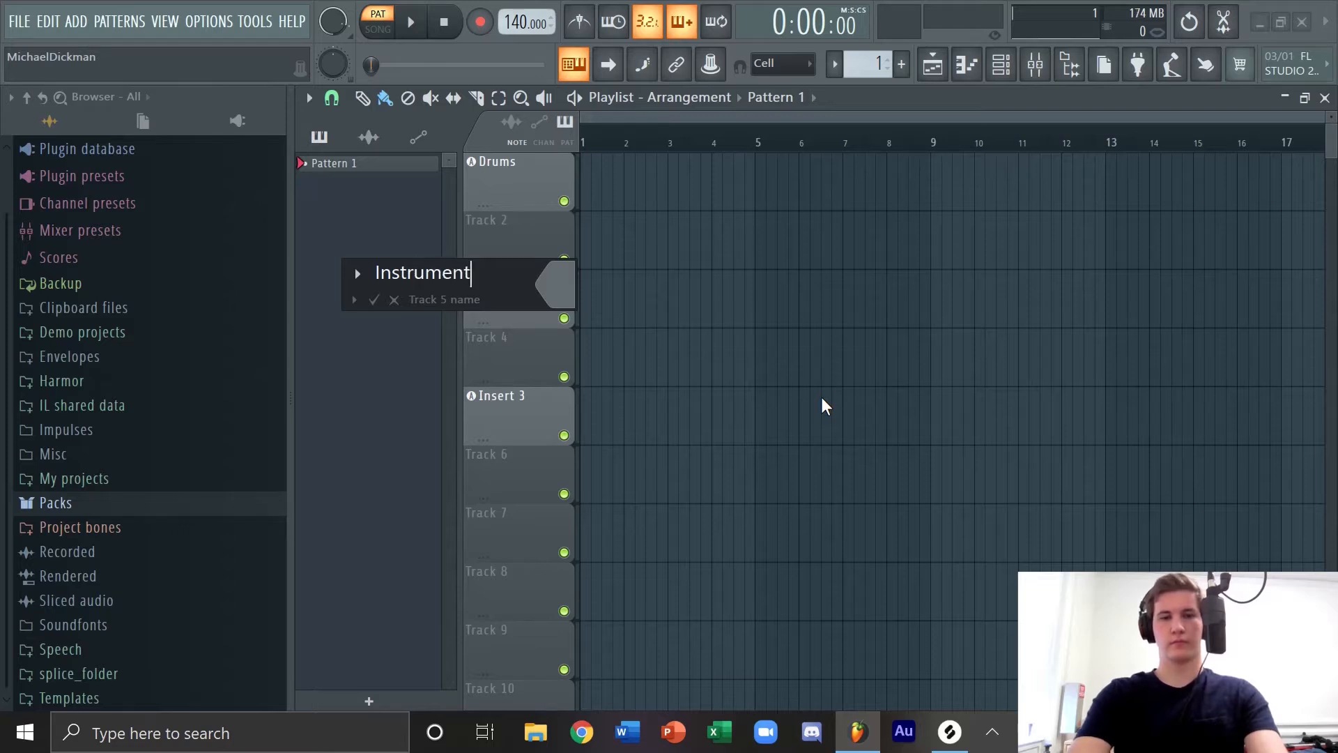
type("s")
key("Return")
Step: Make playlist Track 7 an audio track linked to mixer Insert 4, named FX, and check the names in the mixer
right_click(512, 530)
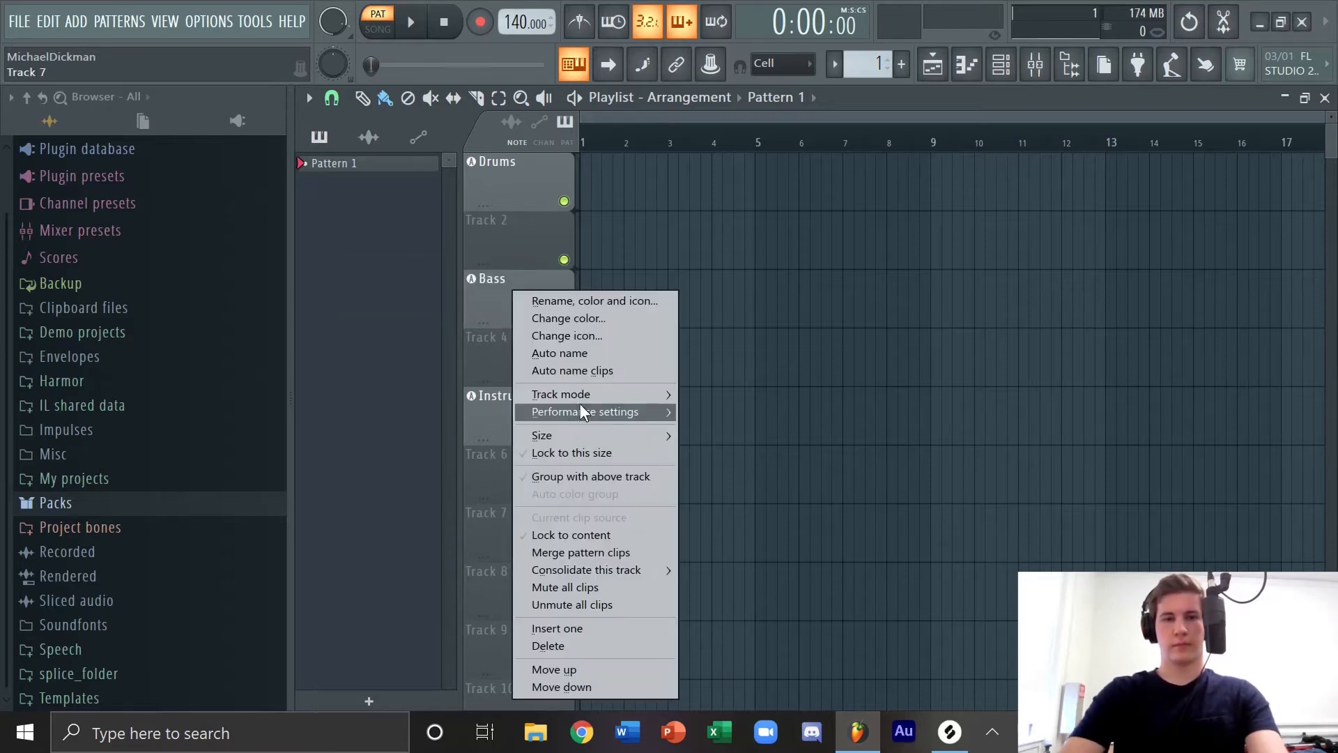
mouse_move(570, 395)
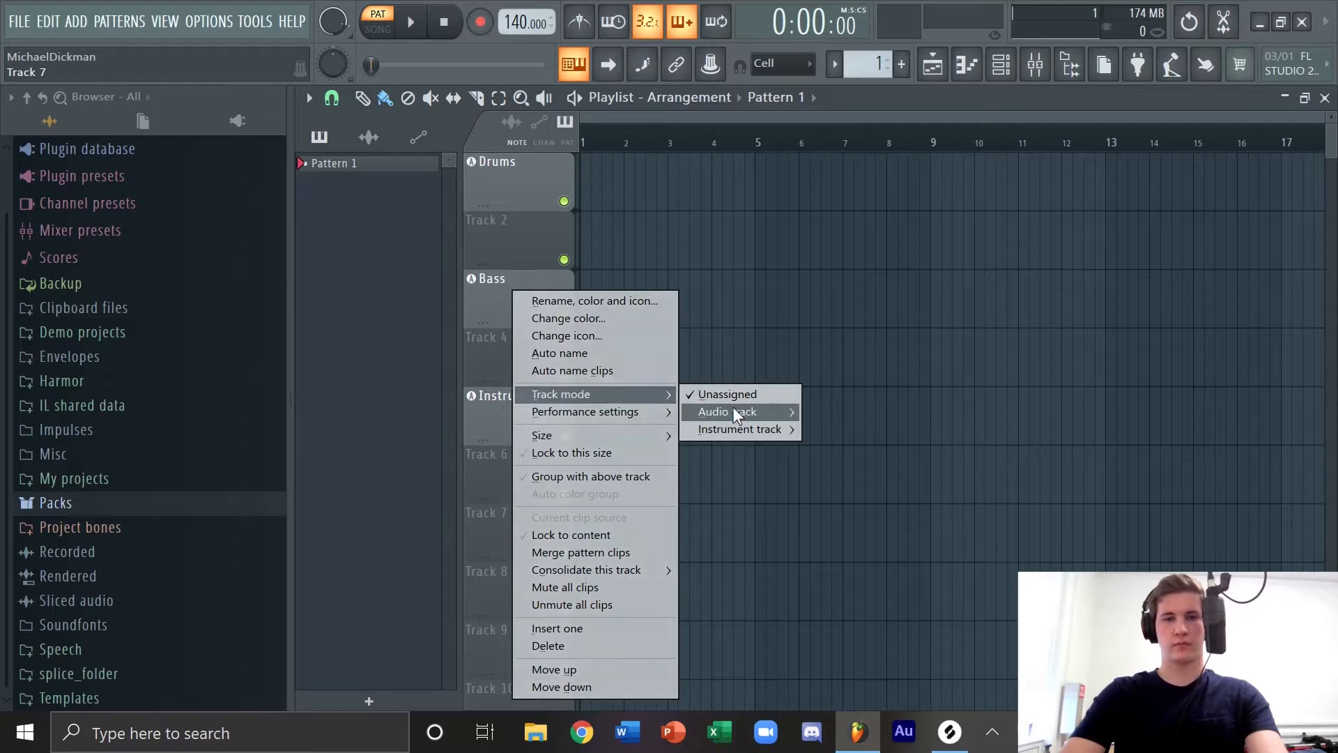
mouse_move(733, 411)
left_click(870, 97)
right_click(498, 514)
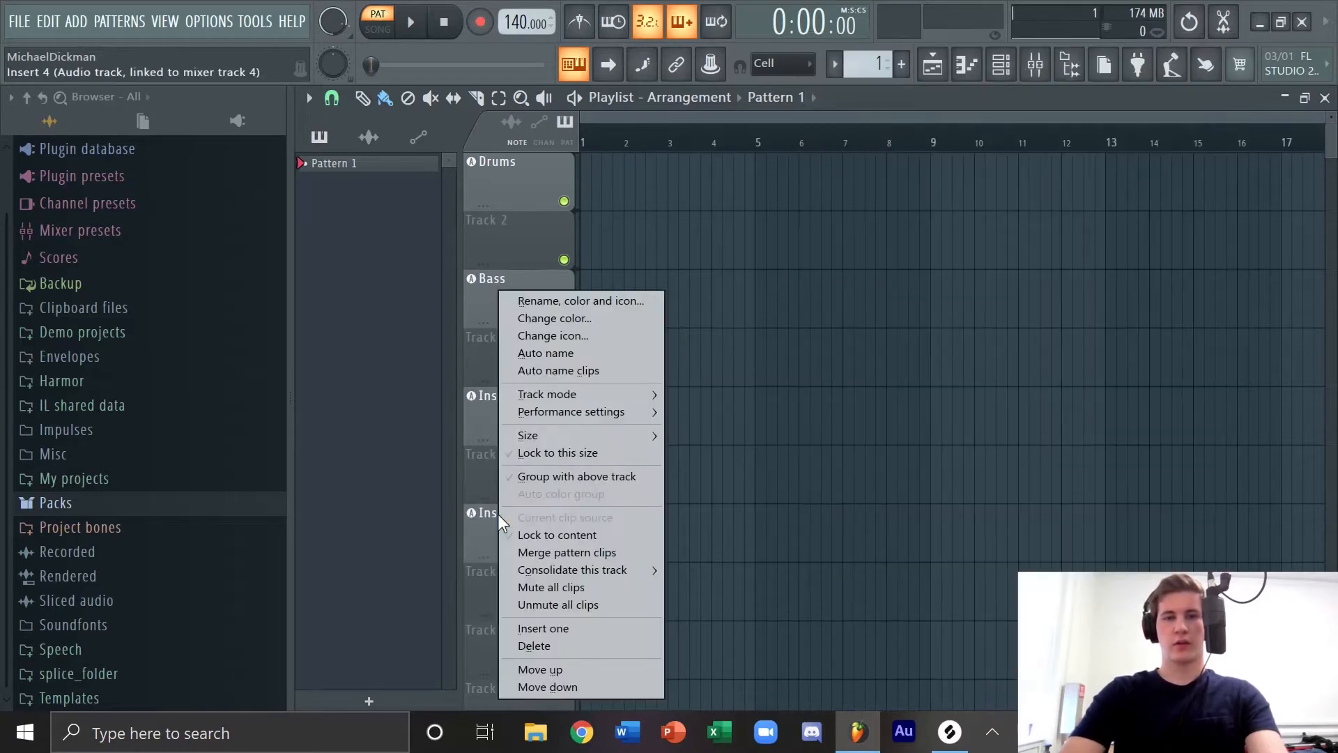
left_click(526, 301)
type("FX")
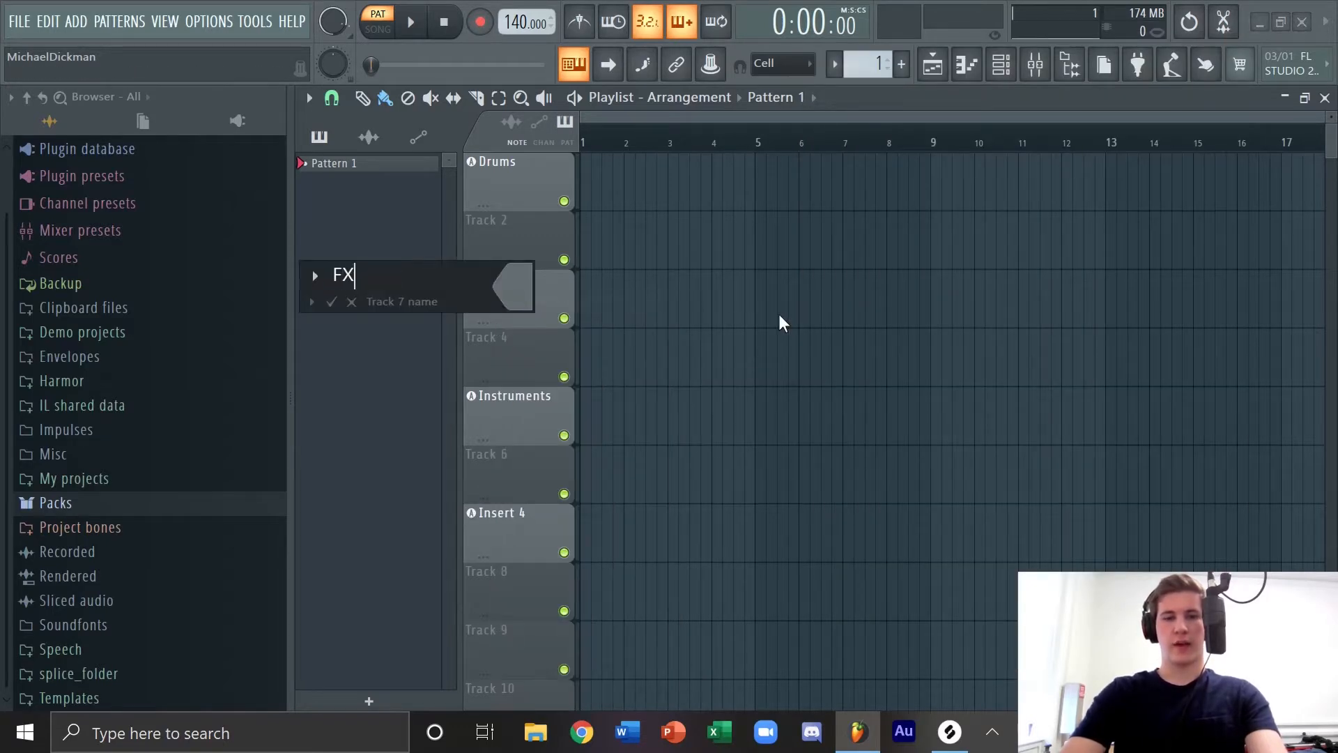
key("Return")
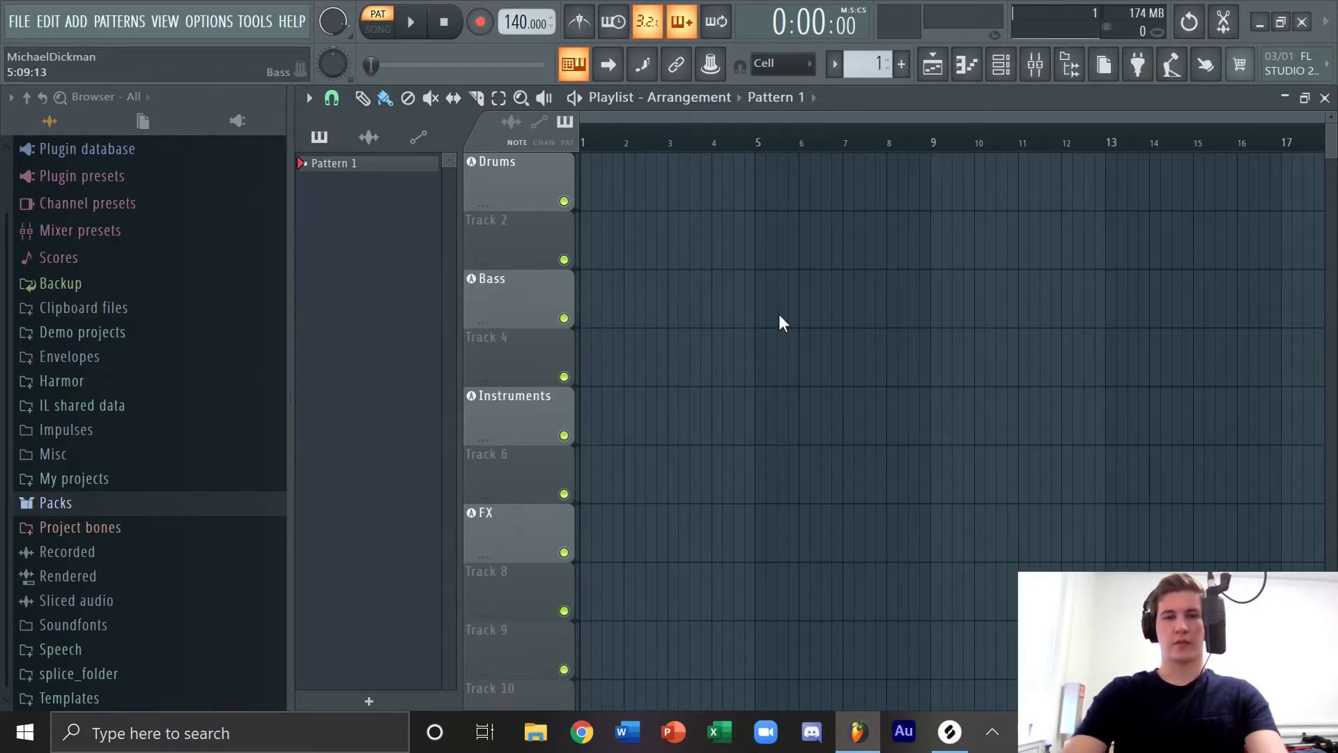
left_click(1035, 56)
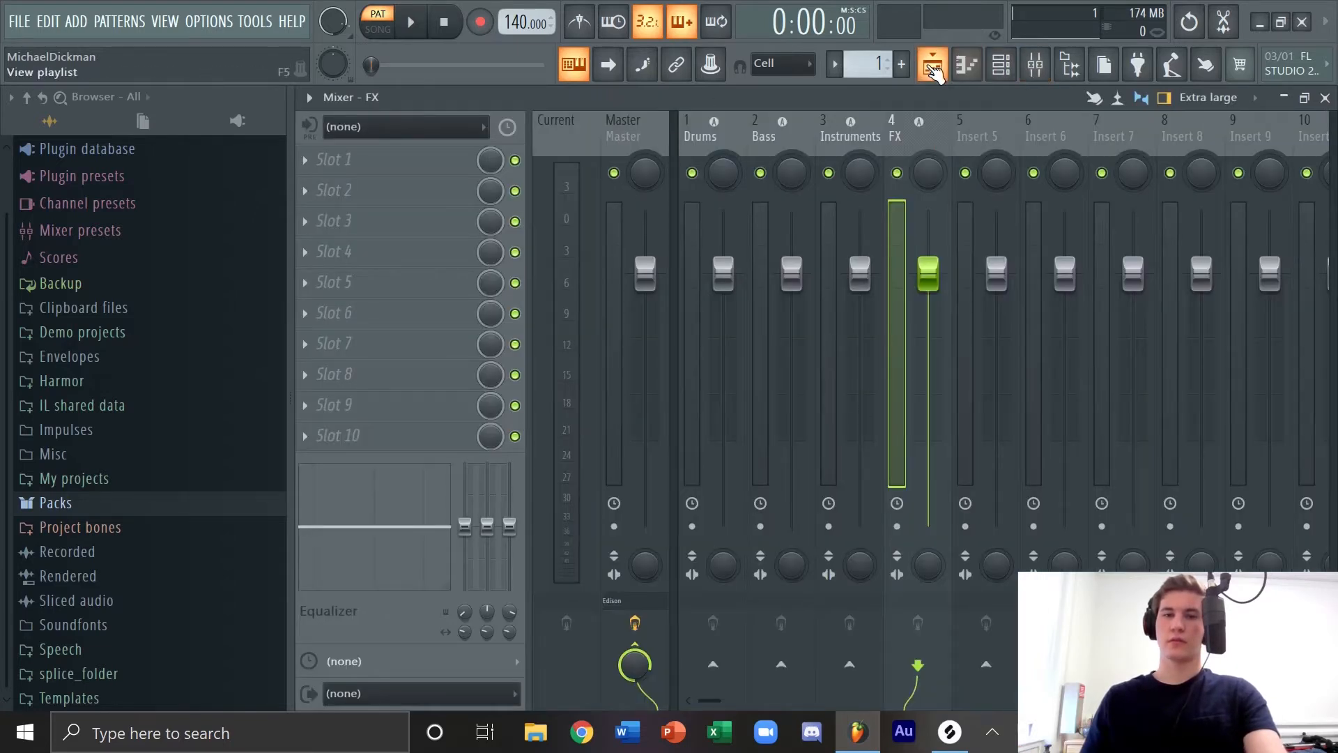
left_click(933, 66)
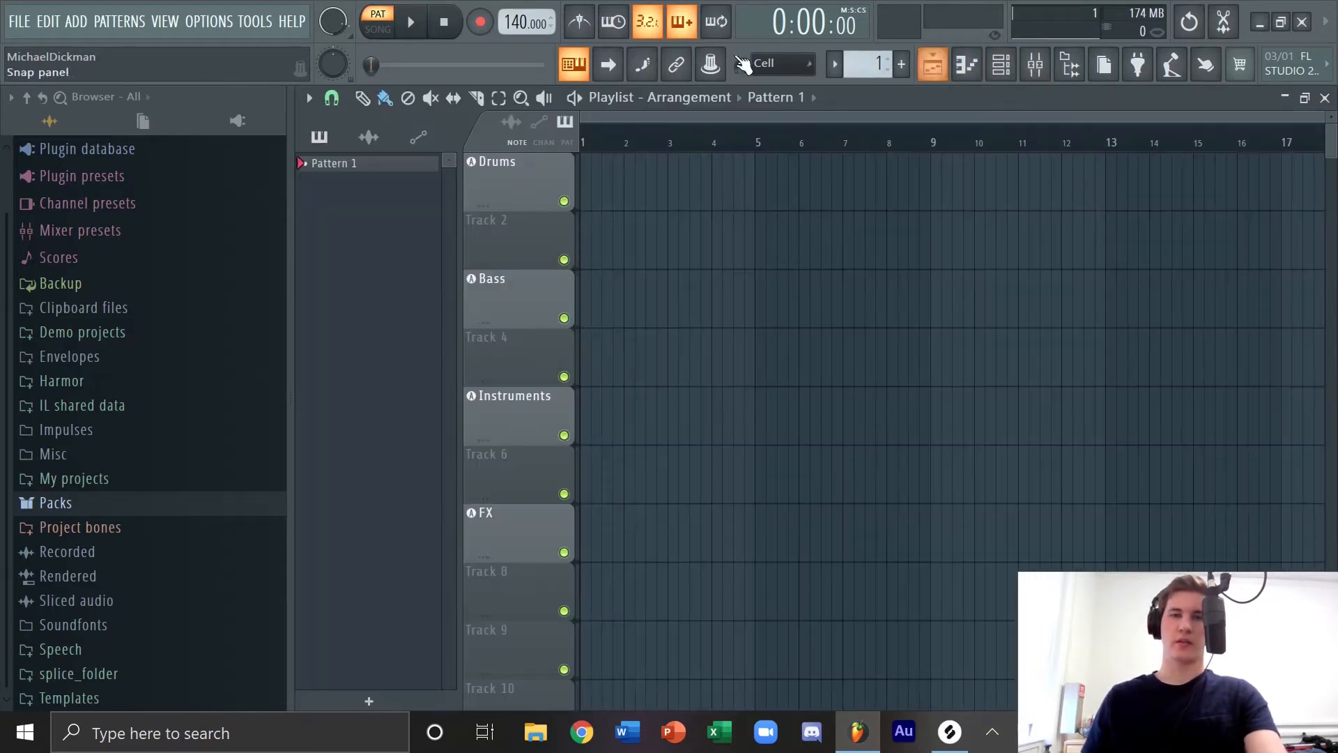
Step: Change the color of the Drums playlist track to red
right_click(523, 159)
left_click(578, 180)
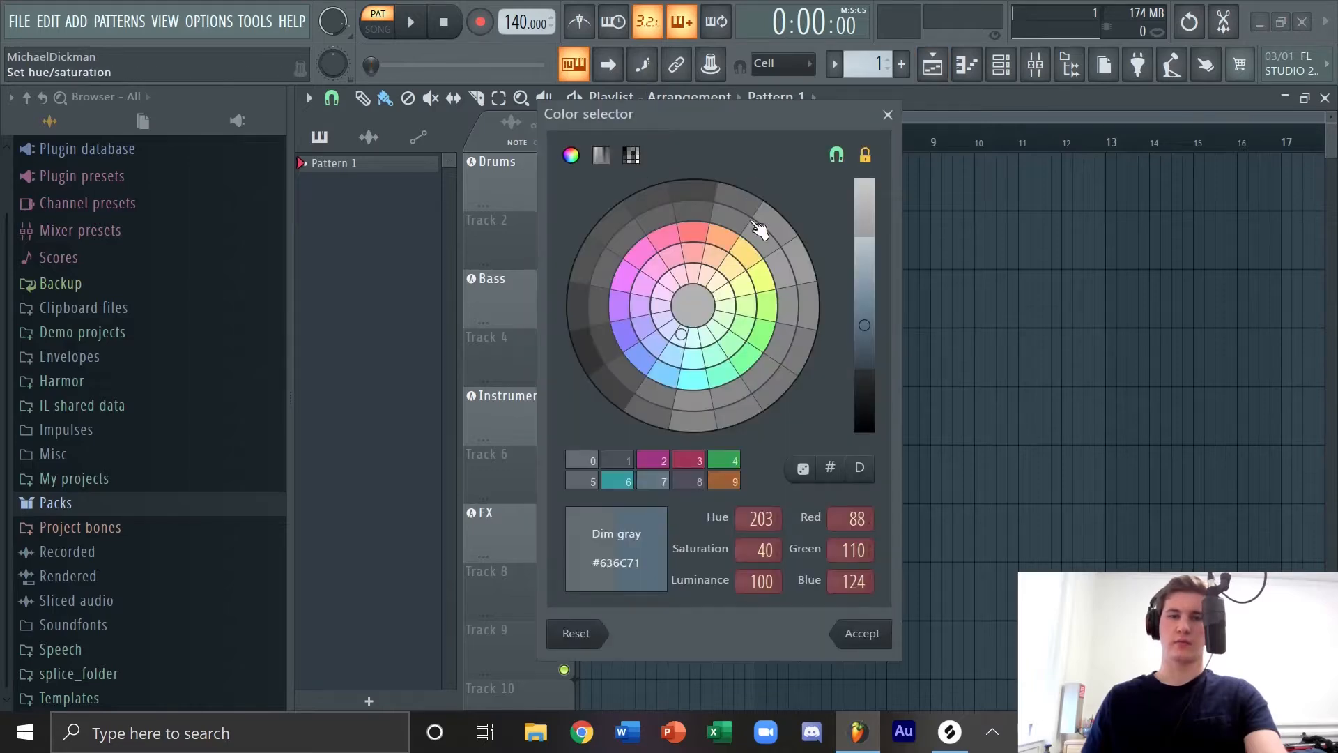
left_click(686, 236)
key("Return")
Step: Change the color of the Bass playlist track to blue-violet
right_click(502, 270)
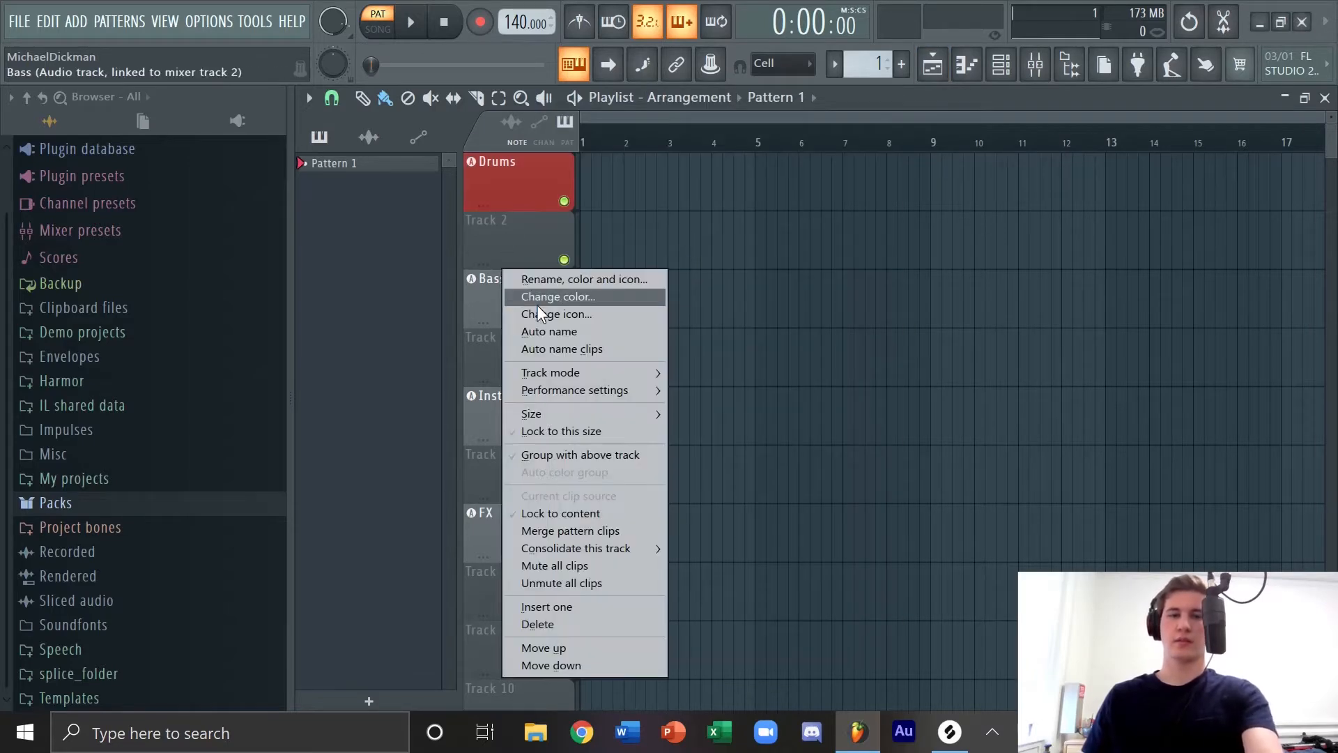
left_click(551, 297)
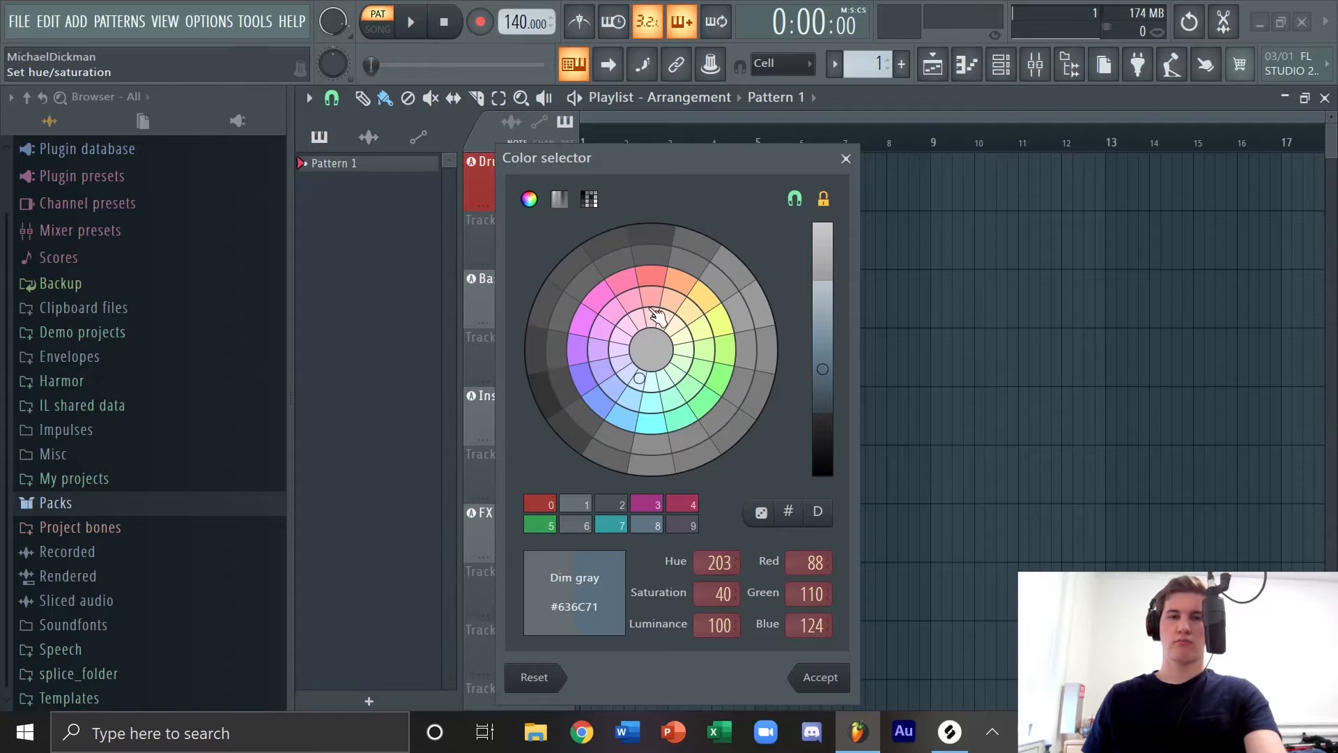
left_click(590, 395)
key("Return")
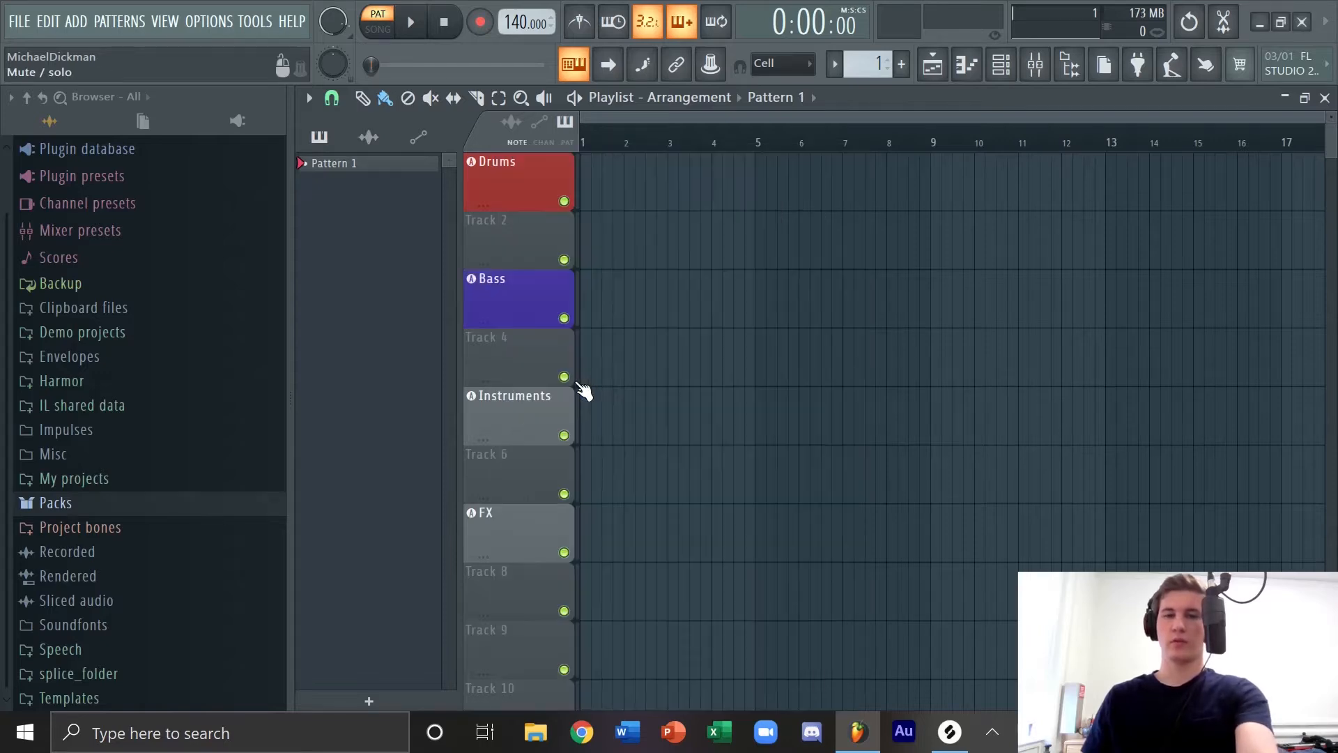
Step: Change the color of the Instruments playlist track to a bluish green
right_click(524, 391)
left_click(591, 320)
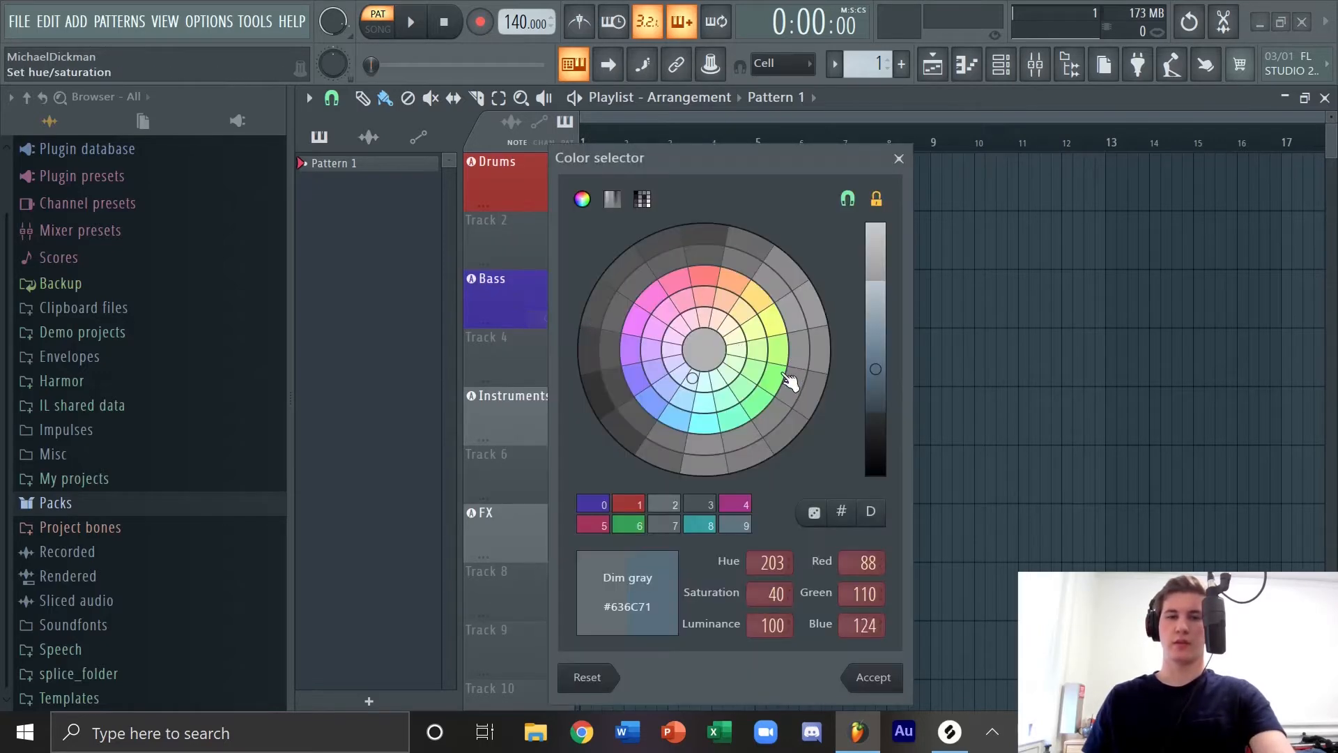
left_click(662, 399)
left_click(773, 391)
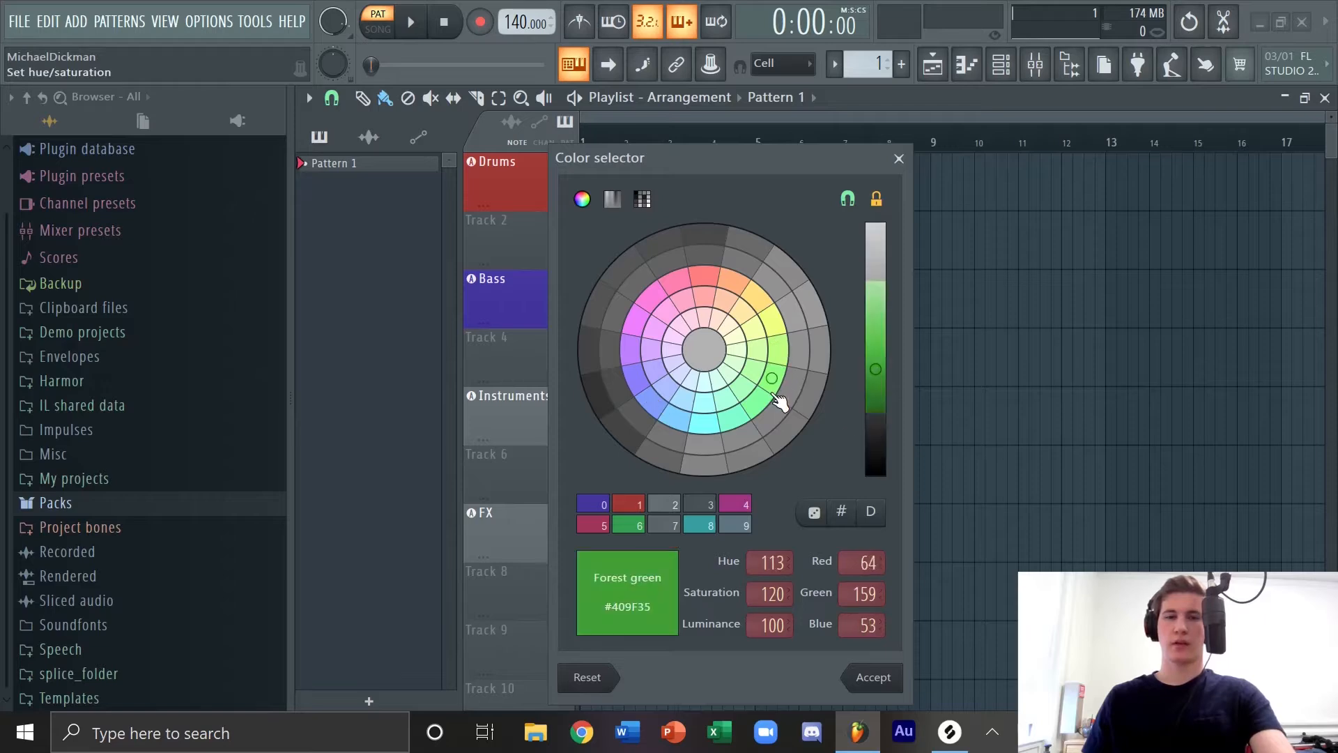
left_click(760, 408)
left_click(747, 416)
key("Escape")
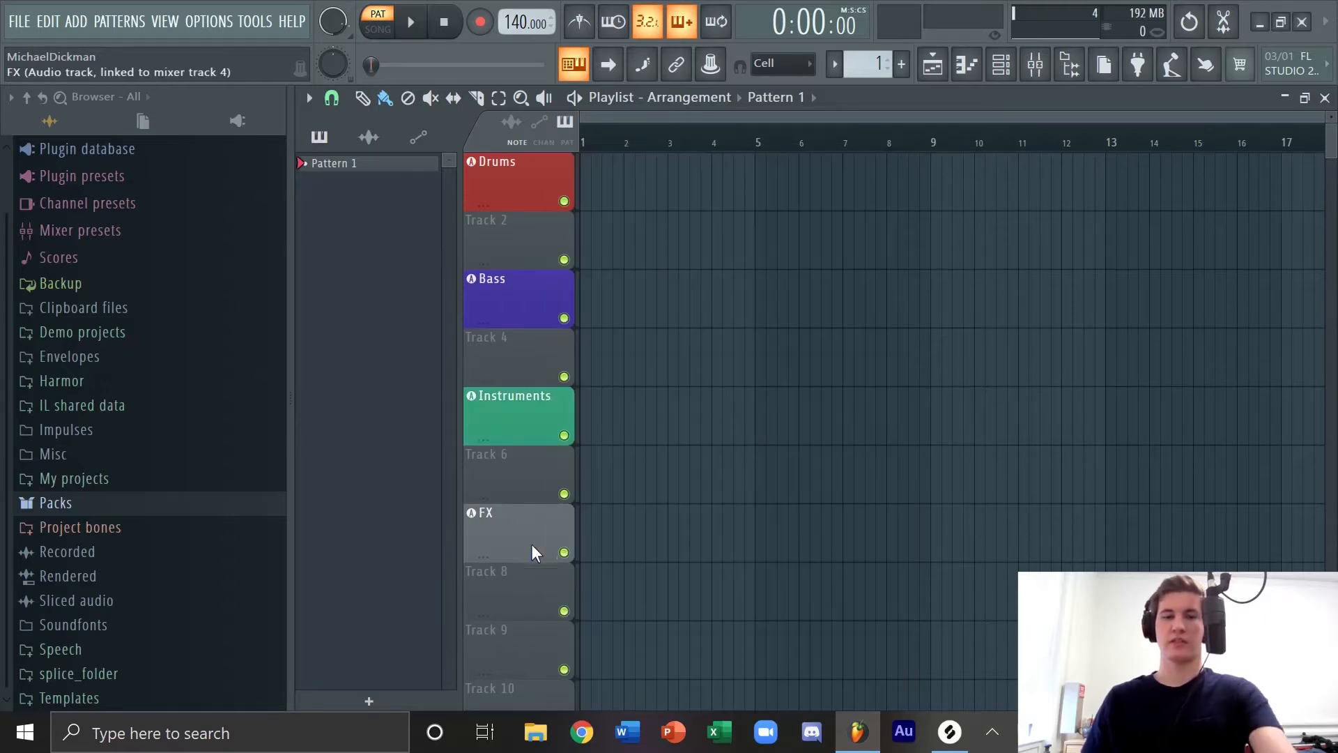
Step: Change the color of the FX playlist track to orange and show the mixer with the Bass track selected
right_click(532, 538)
left_click(587, 319)
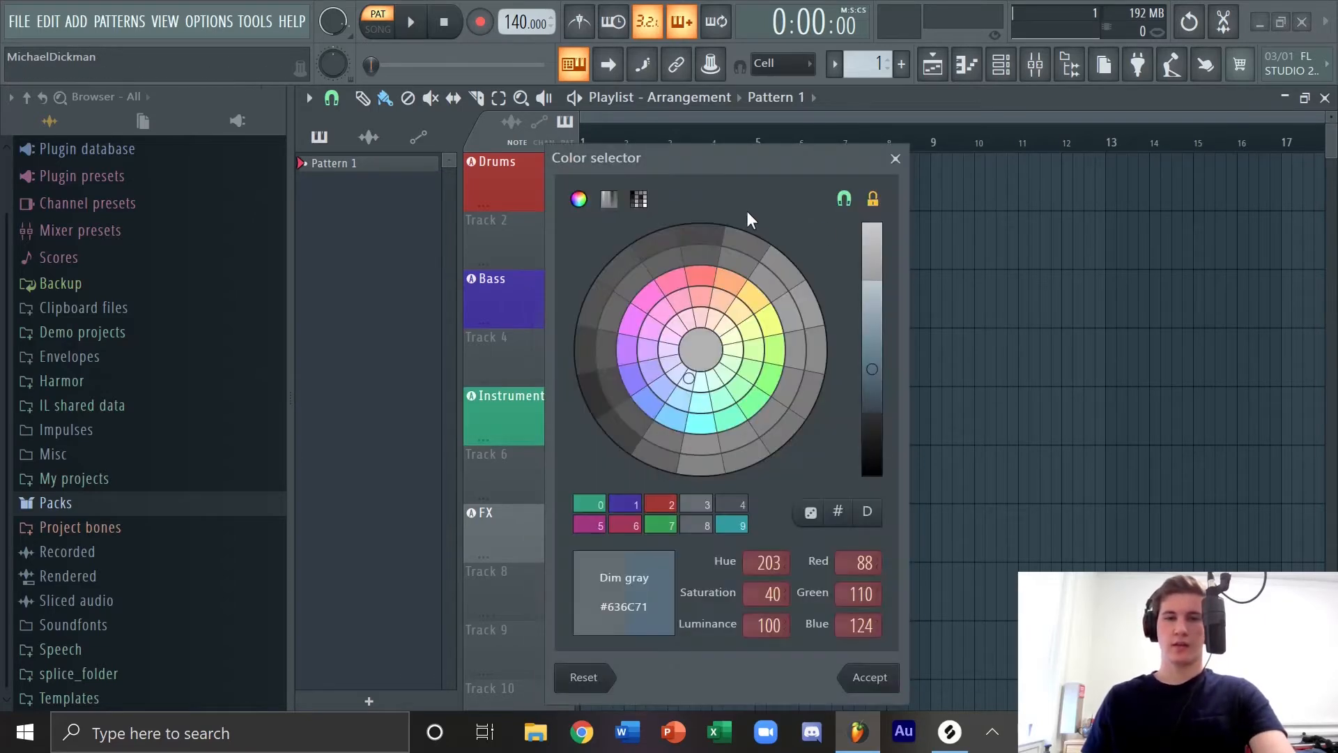
left_click(735, 293)
key("Escape")
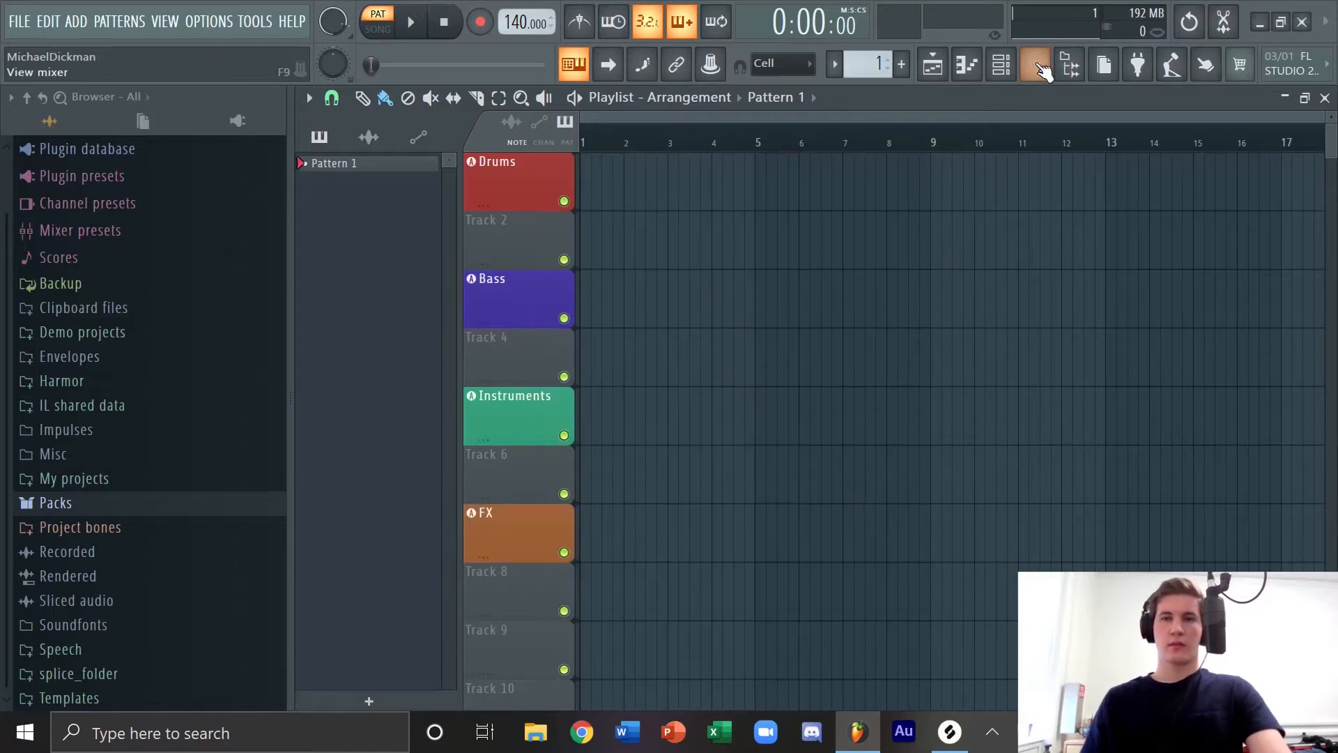
left_click(1037, 66)
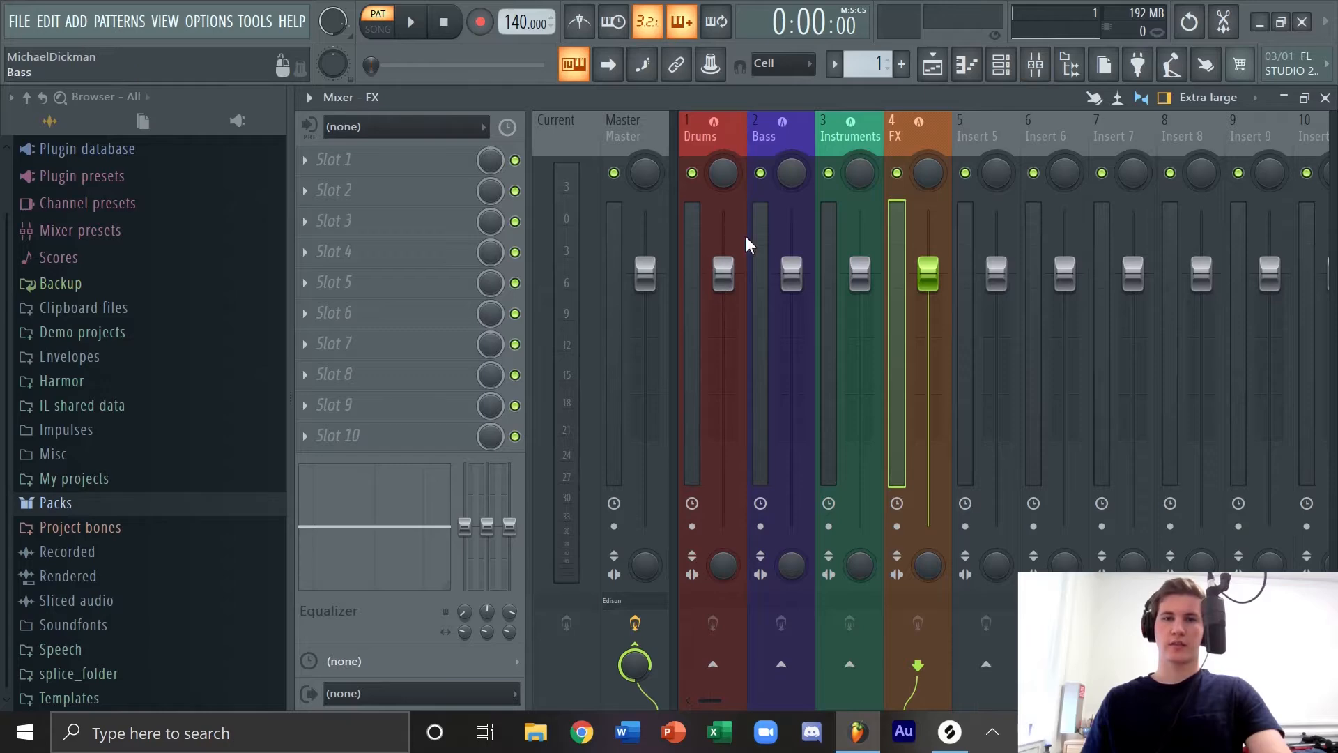
left_click(756, 224)
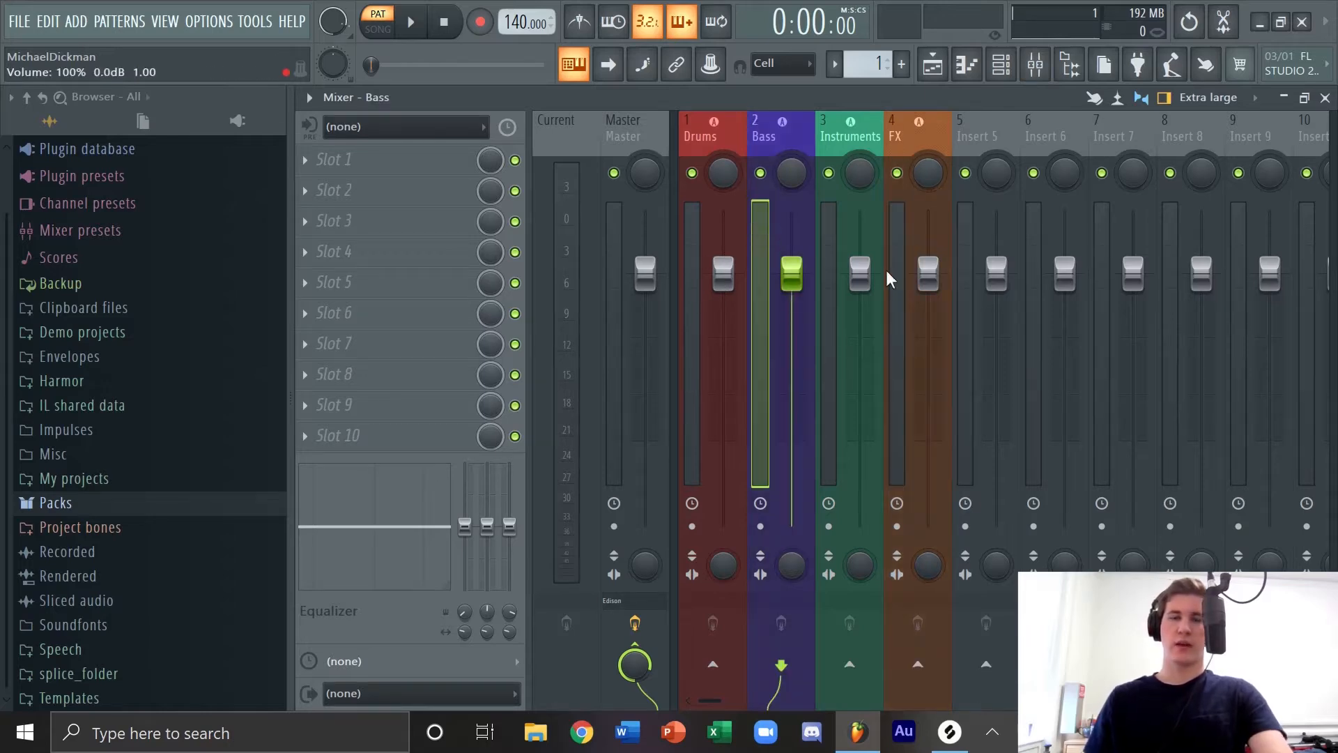
Step: Add mixer separators in front of the Bass, Instruments, FX and Insert 5 tracks
right_click(760, 227)
left_click(851, 469)
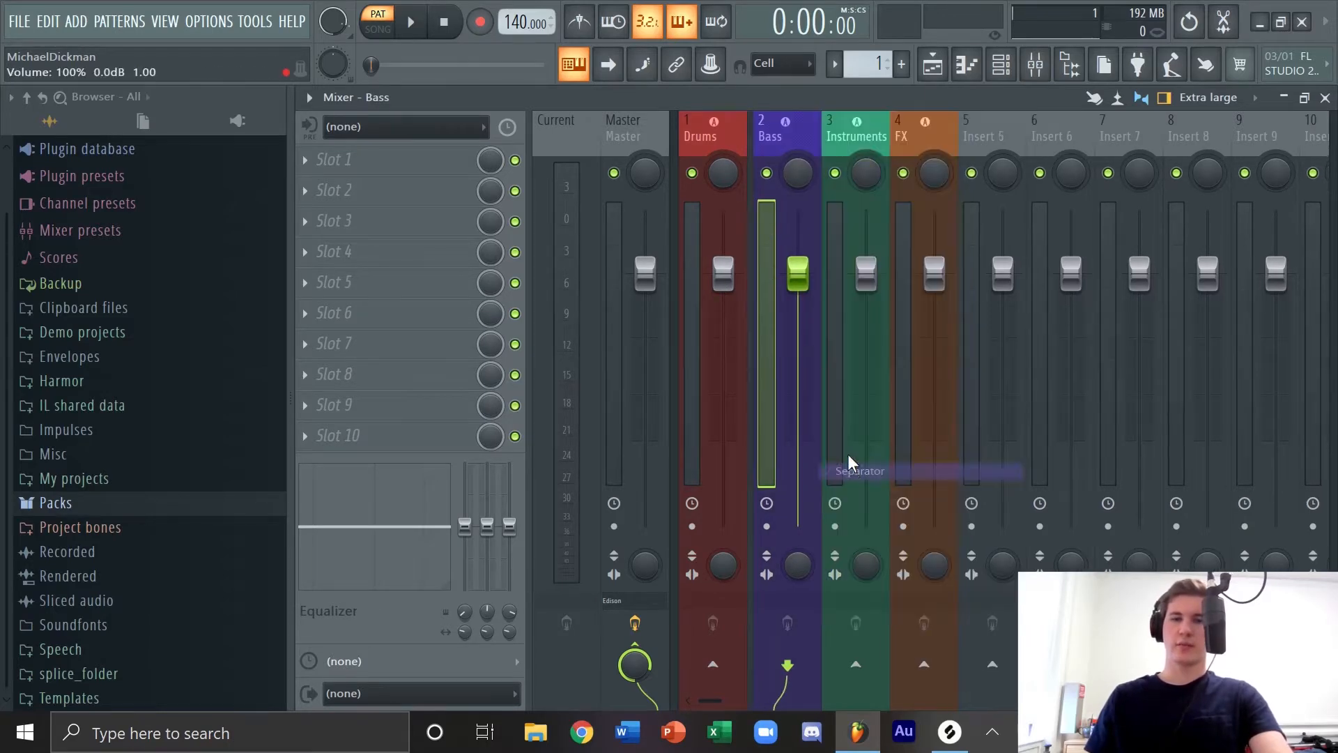
right_click(839, 225)
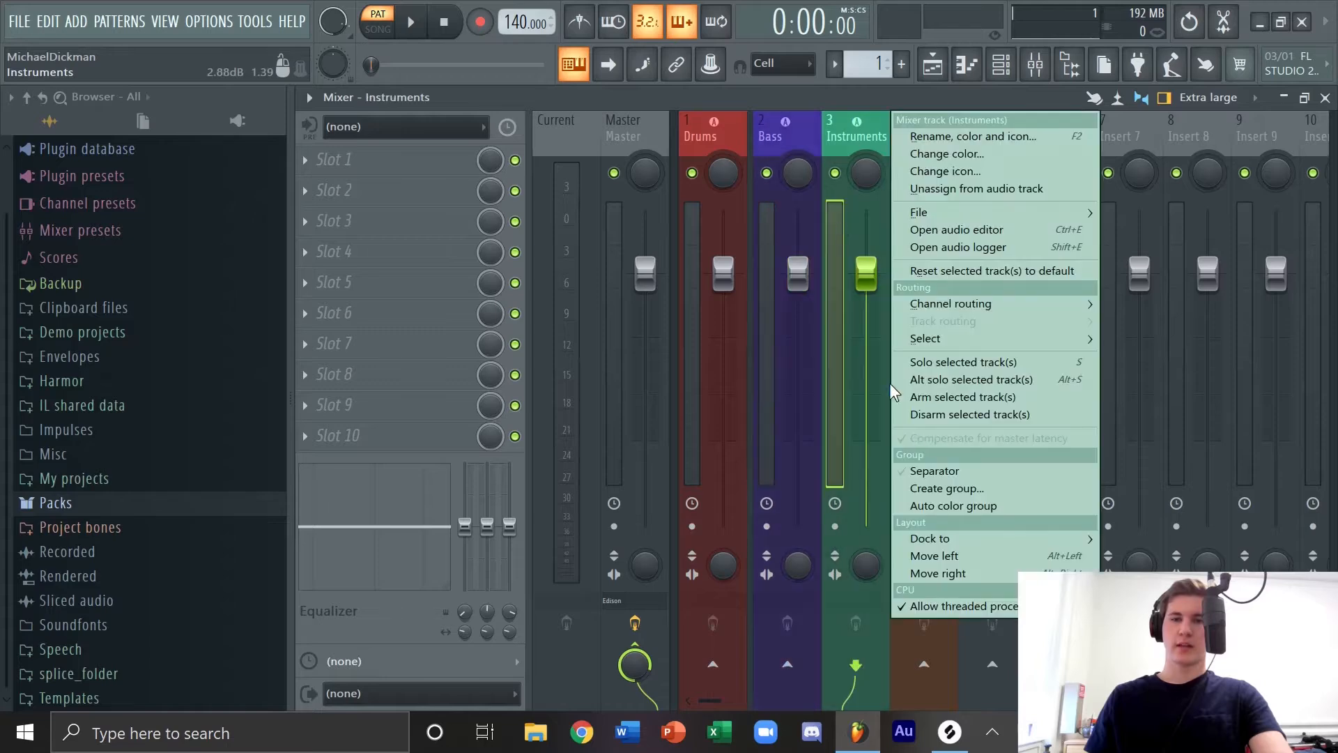
left_click(937, 491)
right_click(909, 271)
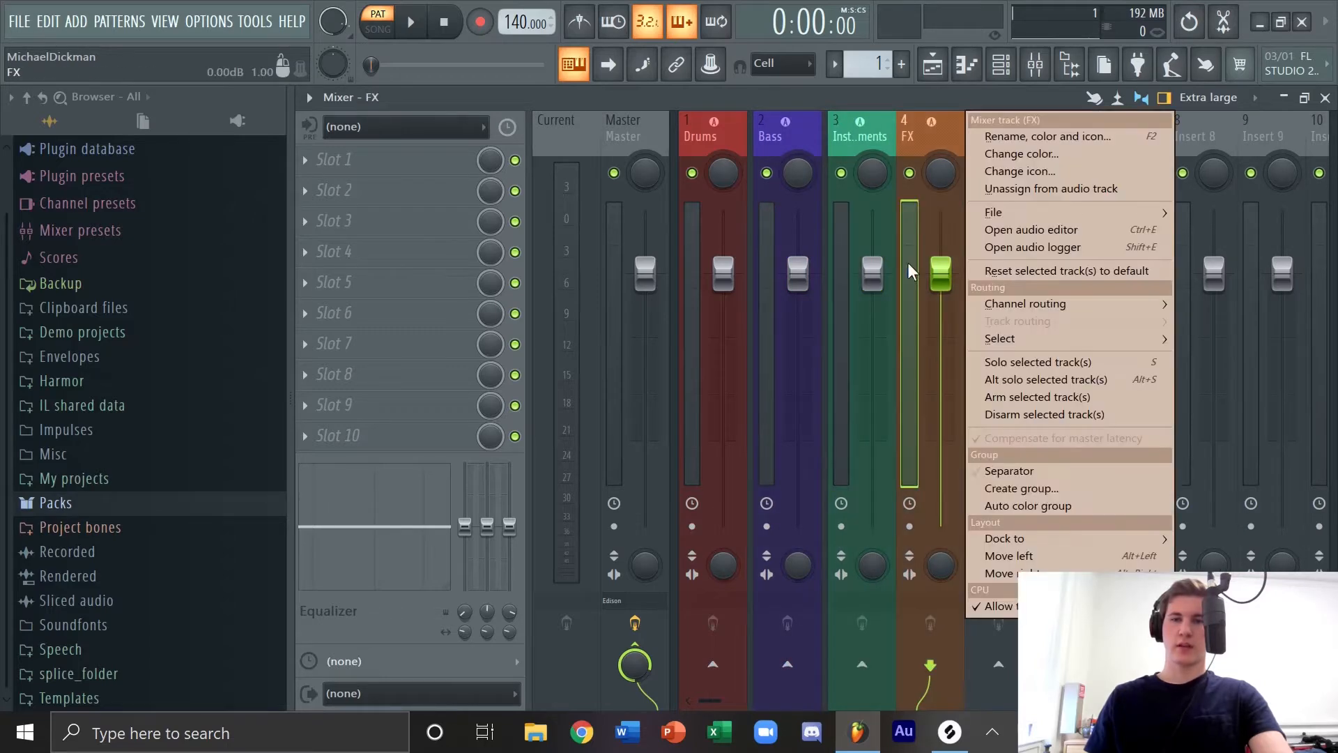
left_click(1019, 488)
right_click(980, 343)
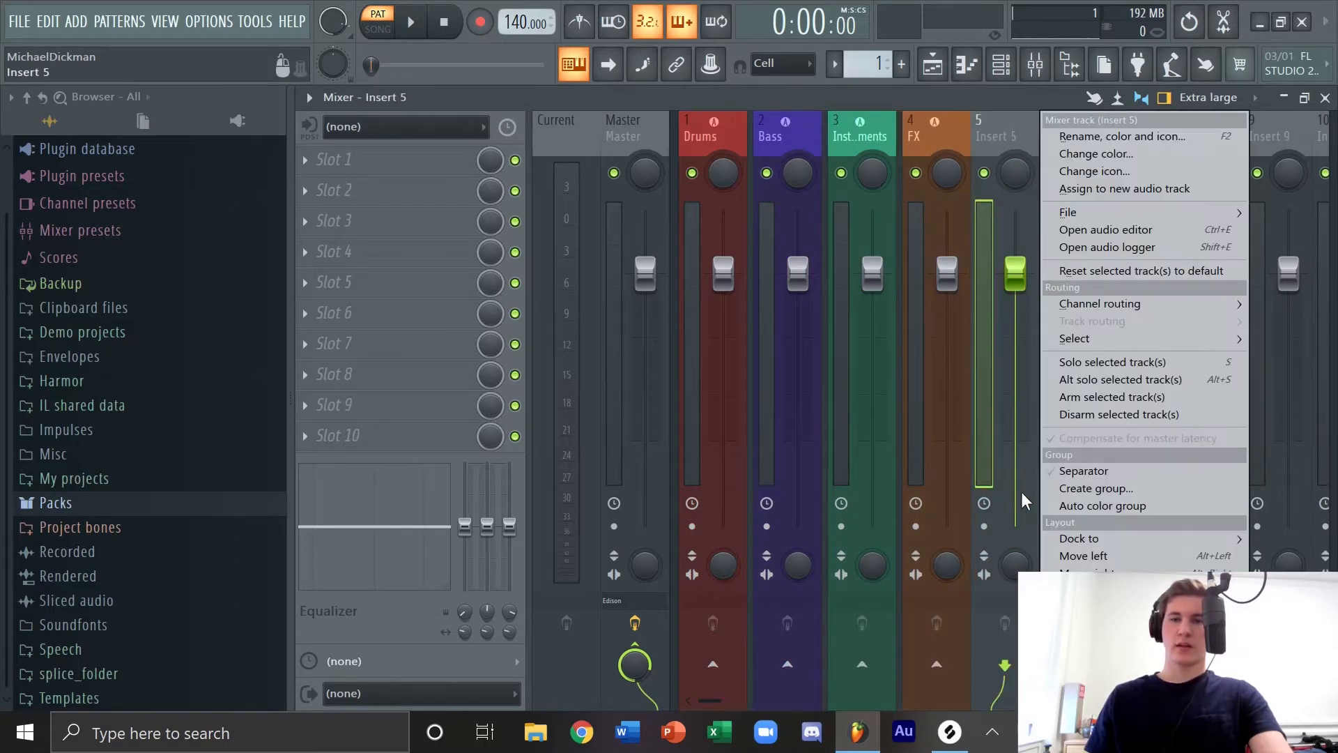
left_click(1084, 472)
Step: Rename mixer track Insert 5 to Blank and leave it selected
right_click(1032, 214)
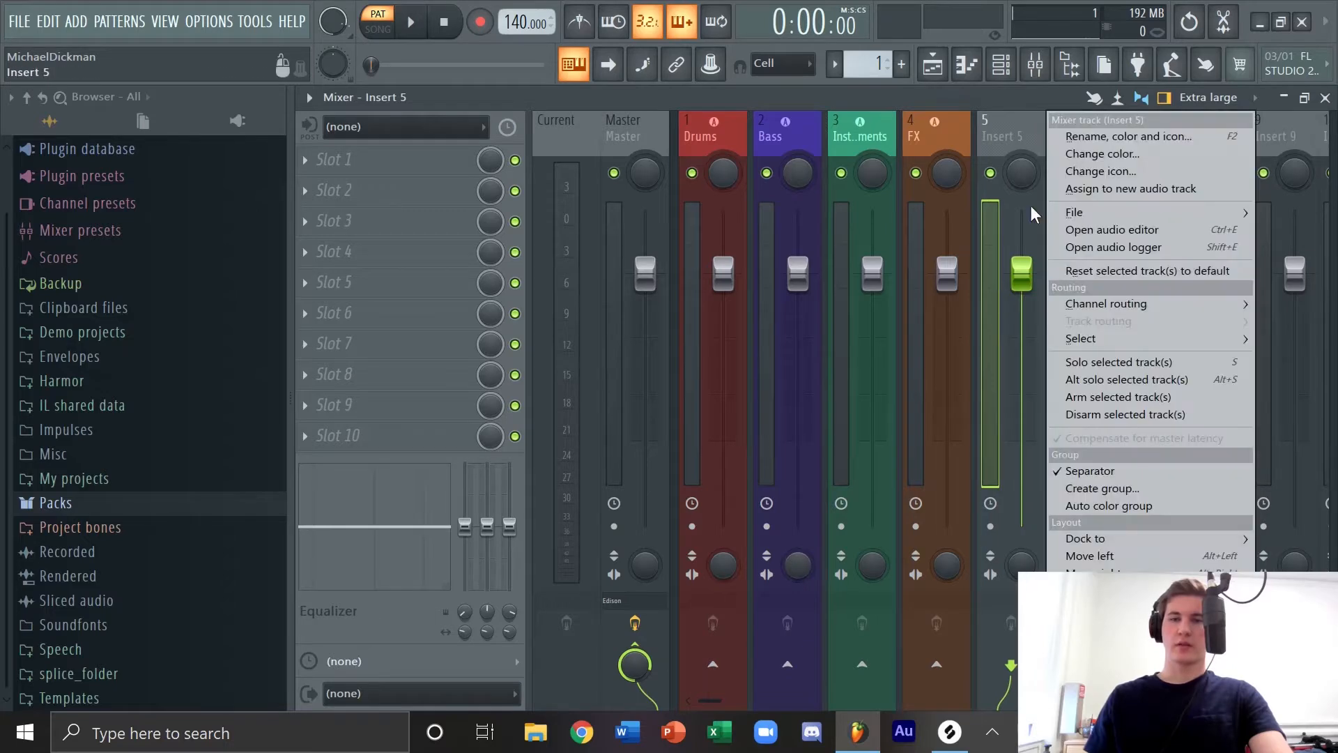
left_click(1130, 137)
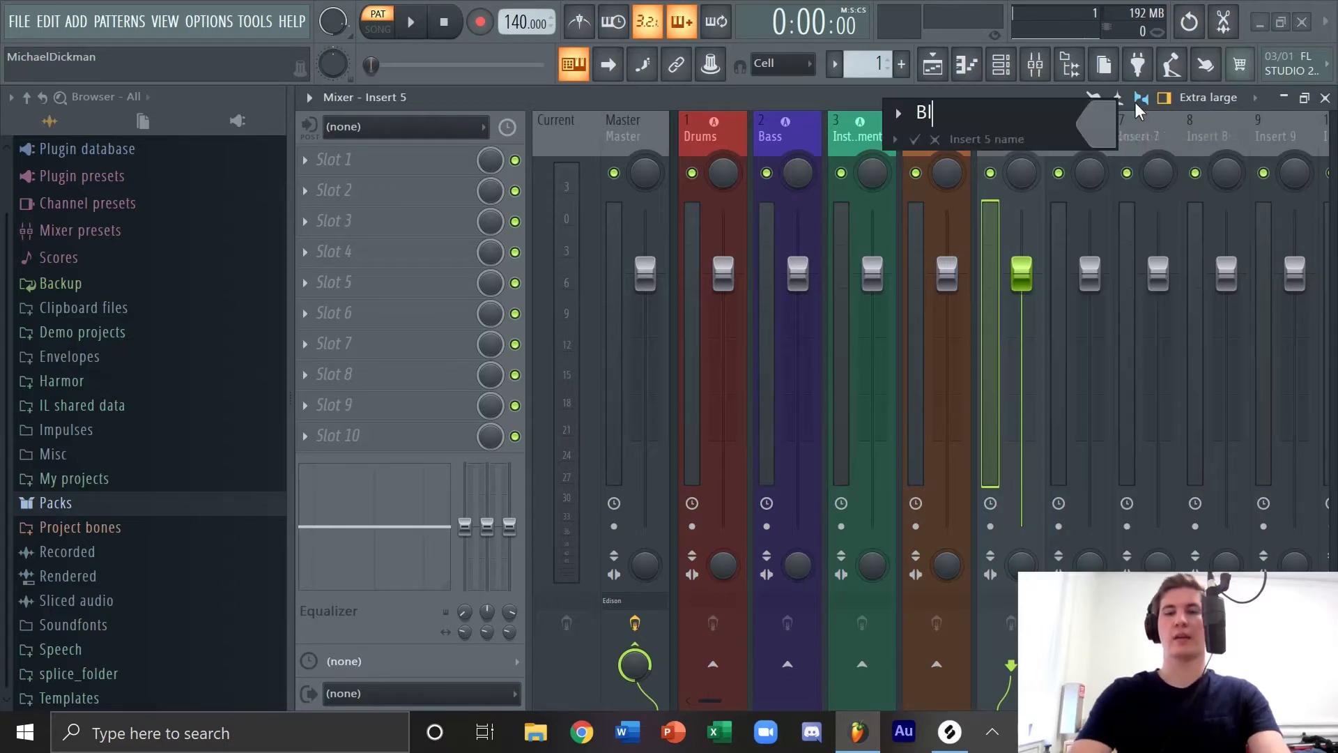
key("Return")
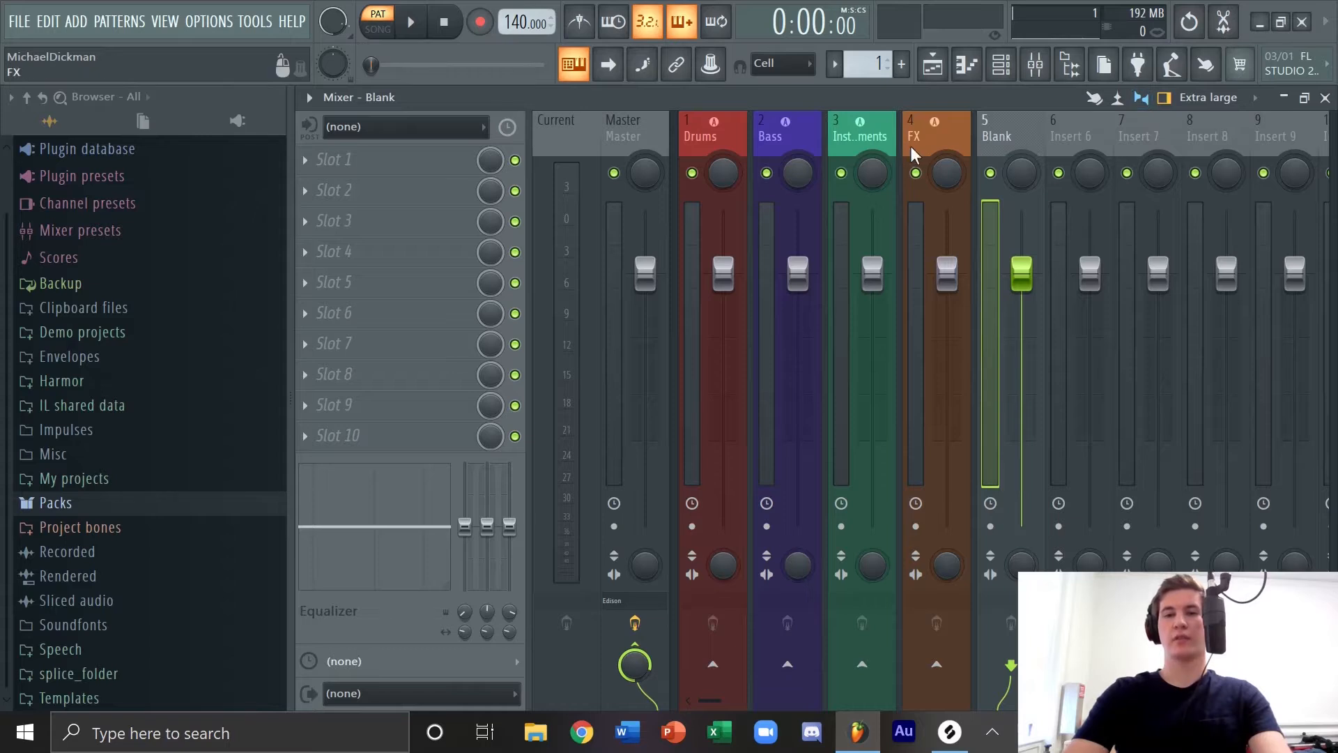
left_click(1059, 242)
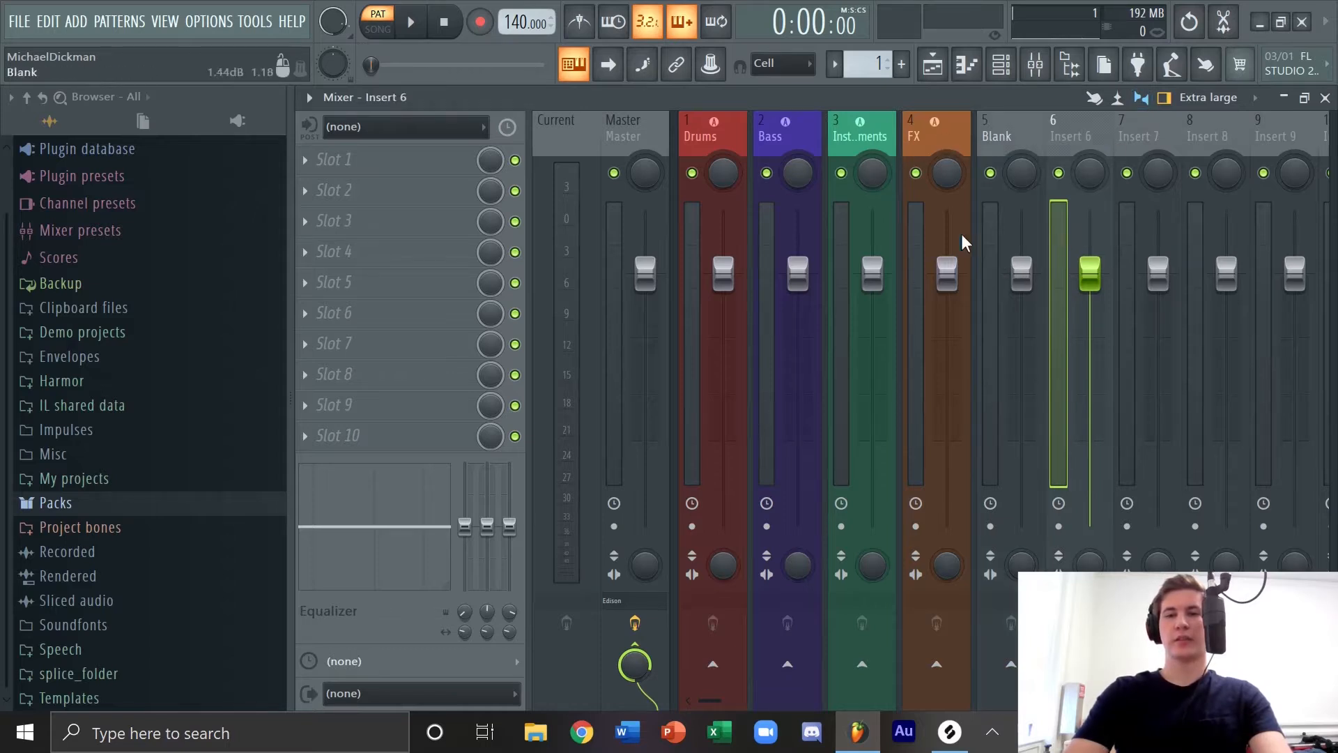
left_click(999, 133)
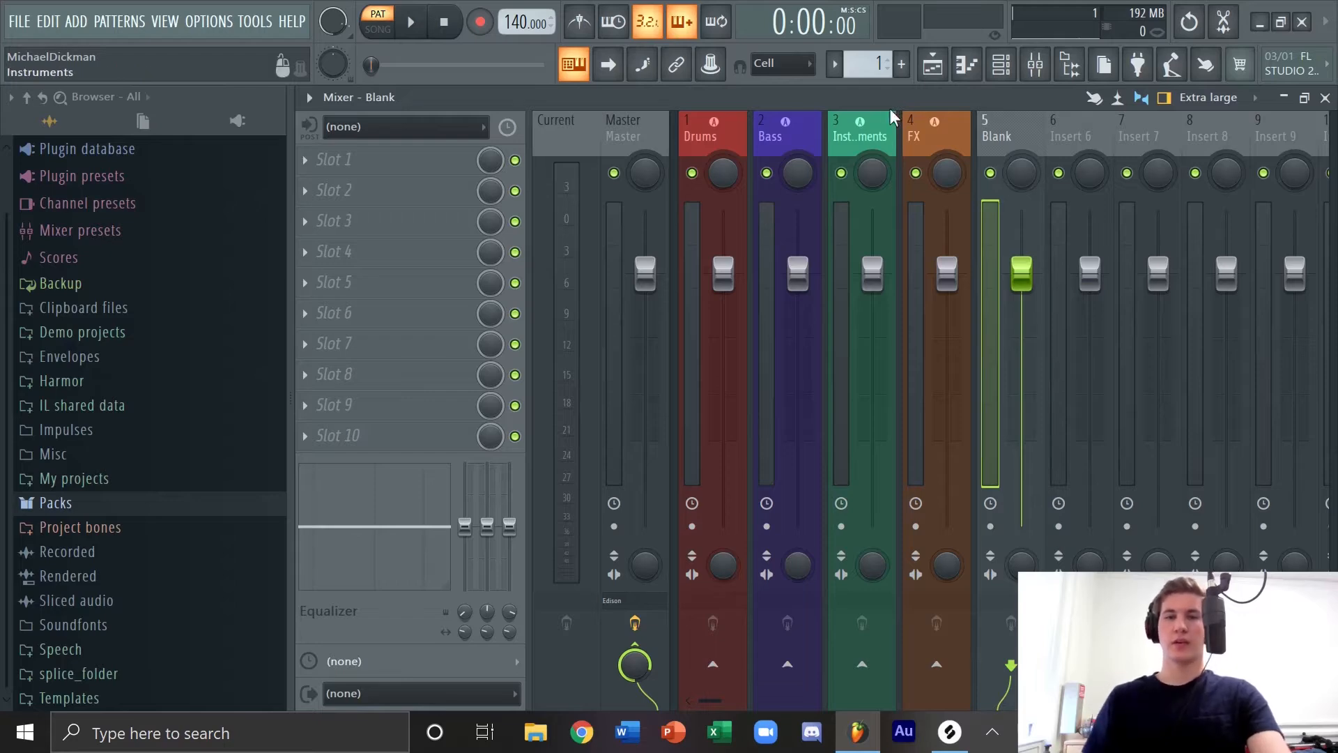
Step: Change the color of the Instruments mixer track to a purer green, keeping its name
right_click(869, 136)
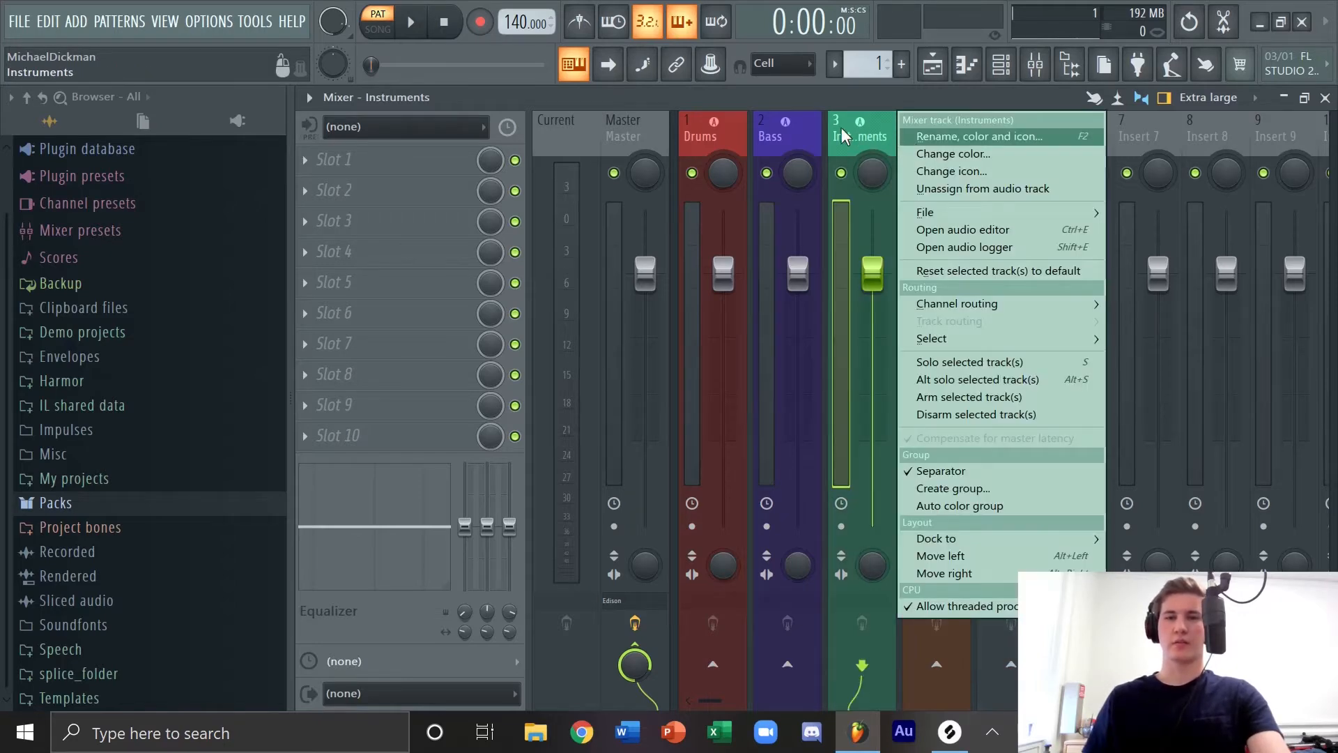
left_click(932, 139)
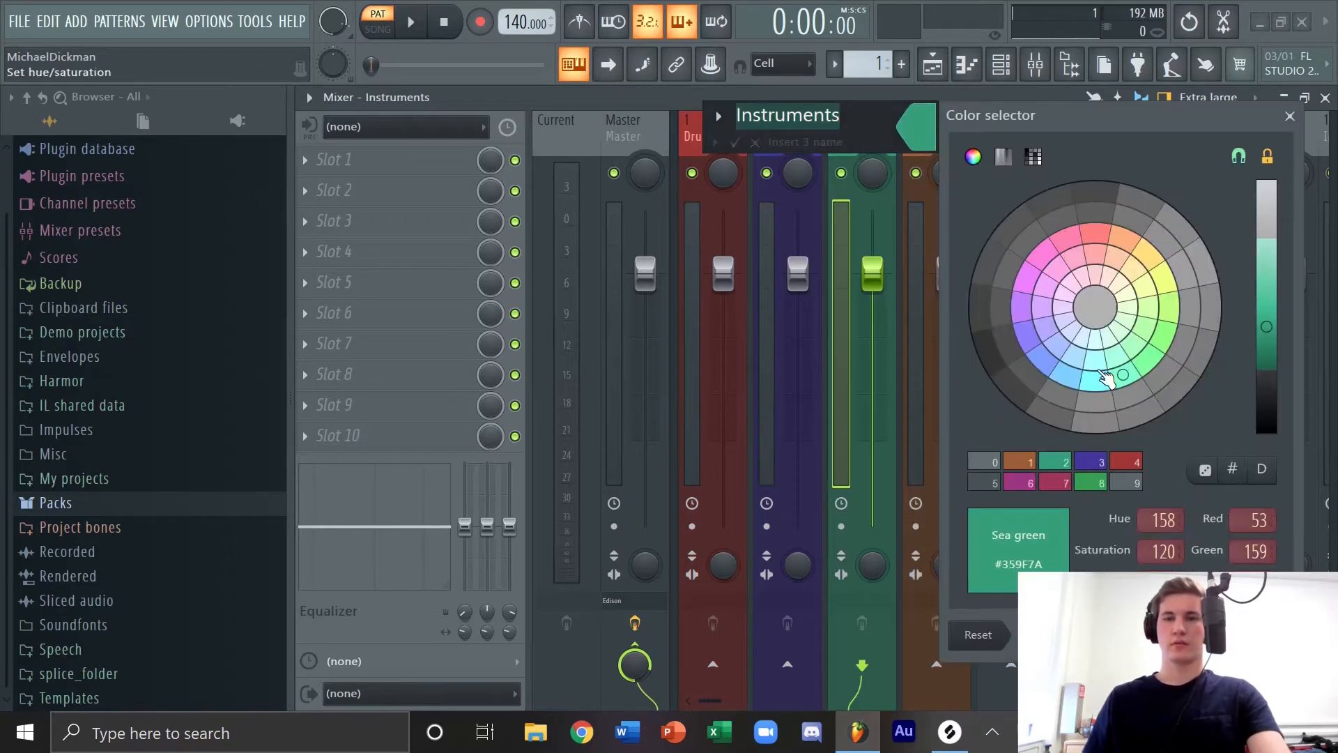
left_click(1263, 635)
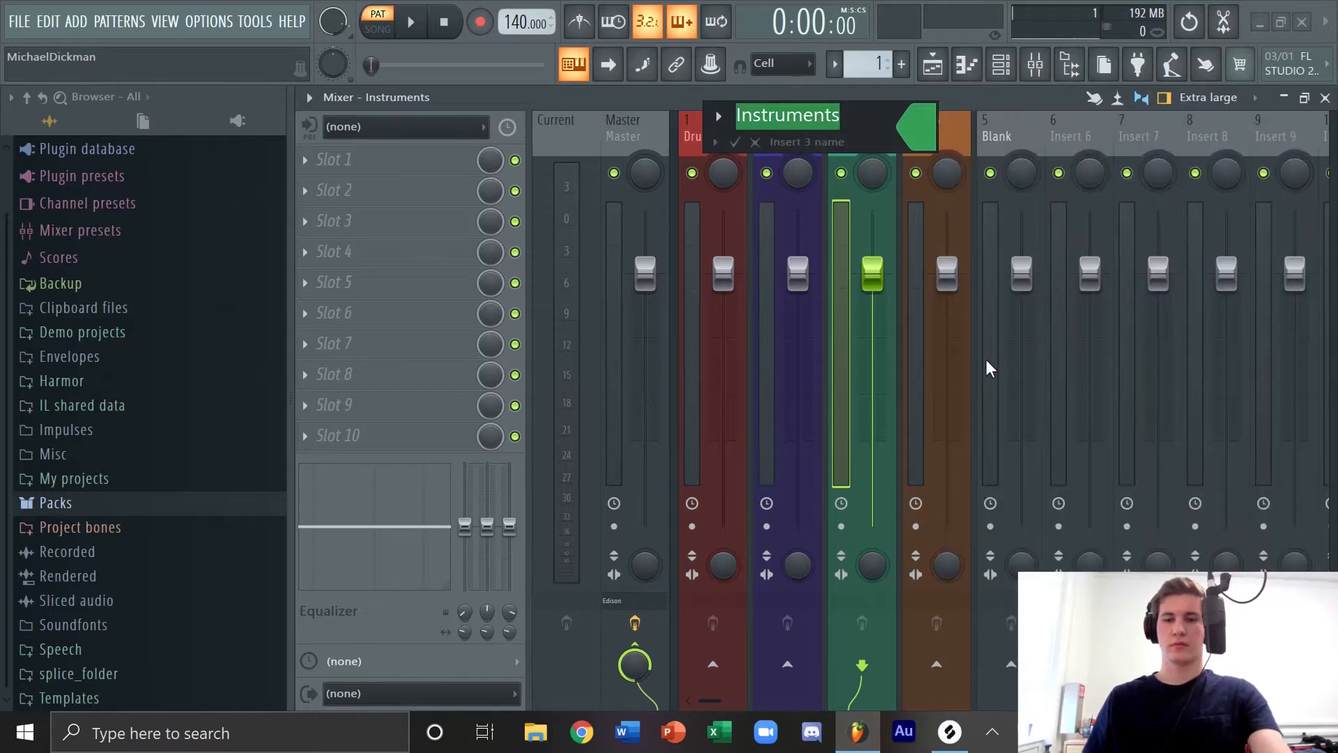
key("Return")
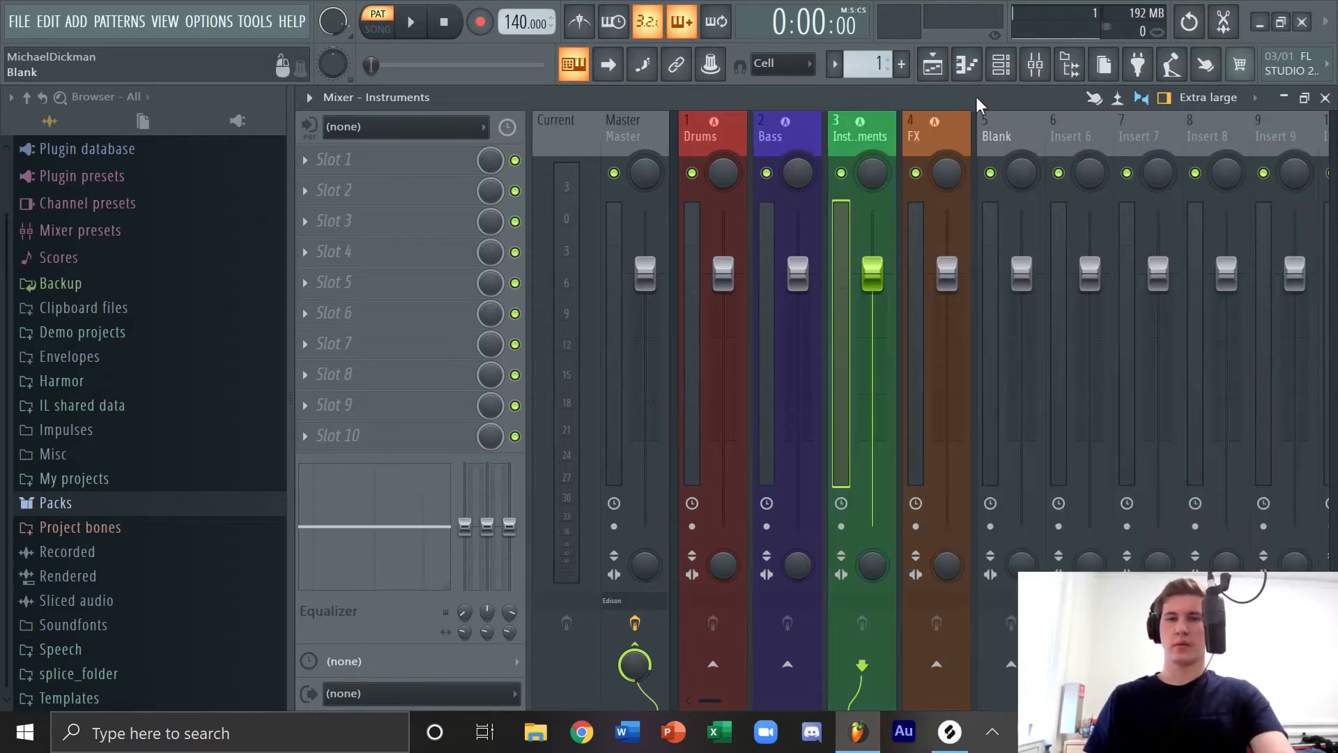
Step: Change the color of the Master mixer track to teal
left_click(622, 212)
right_click(622, 213)
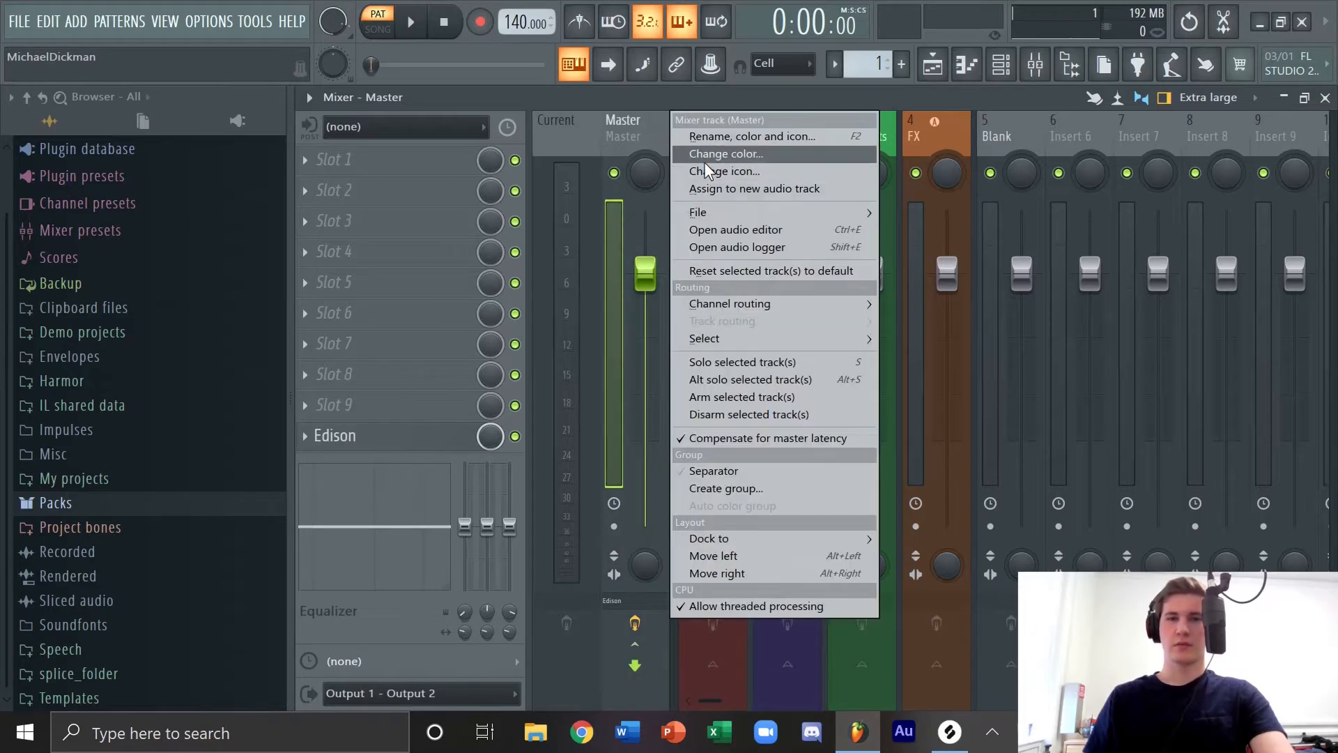
left_click(725, 153)
left_click(832, 368)
left_click(988, 613)
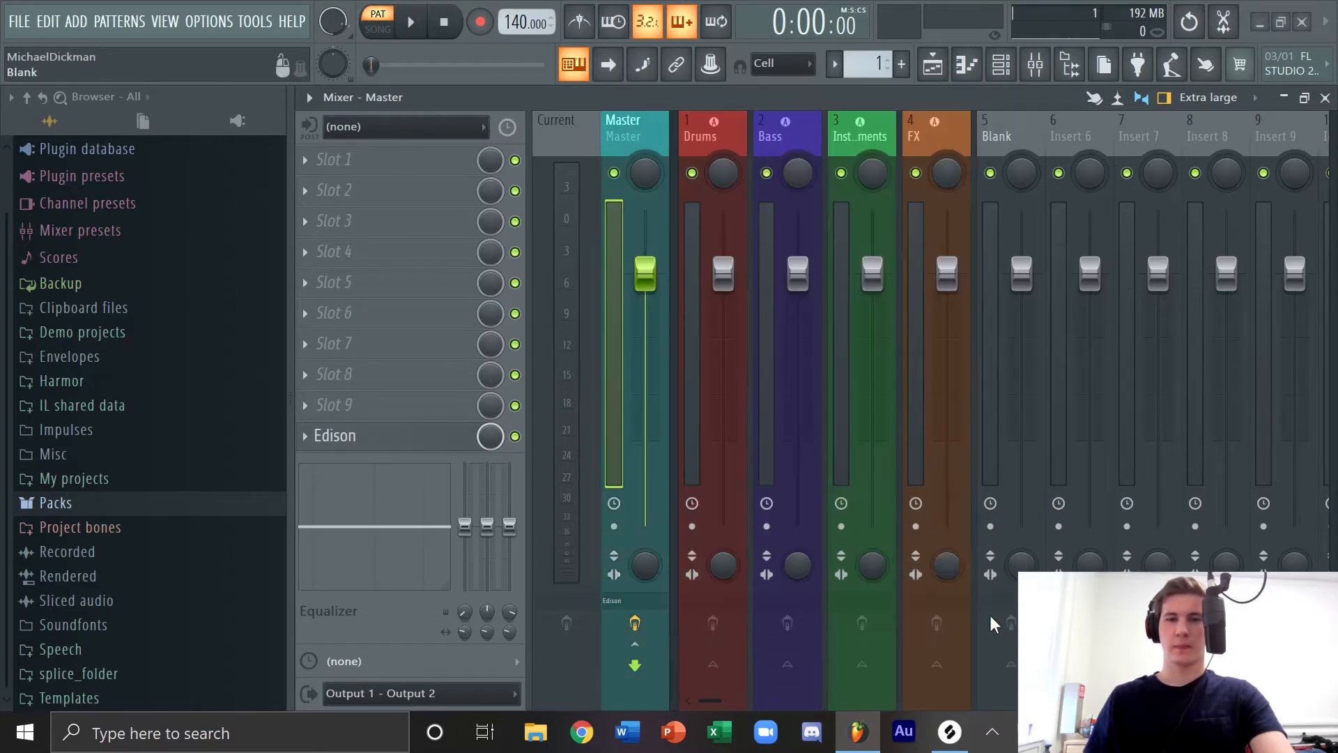
Step: In the playlist, insert one track below Drums and group Track 2 with the Drums track
key("F5")
right_click(500, 223)
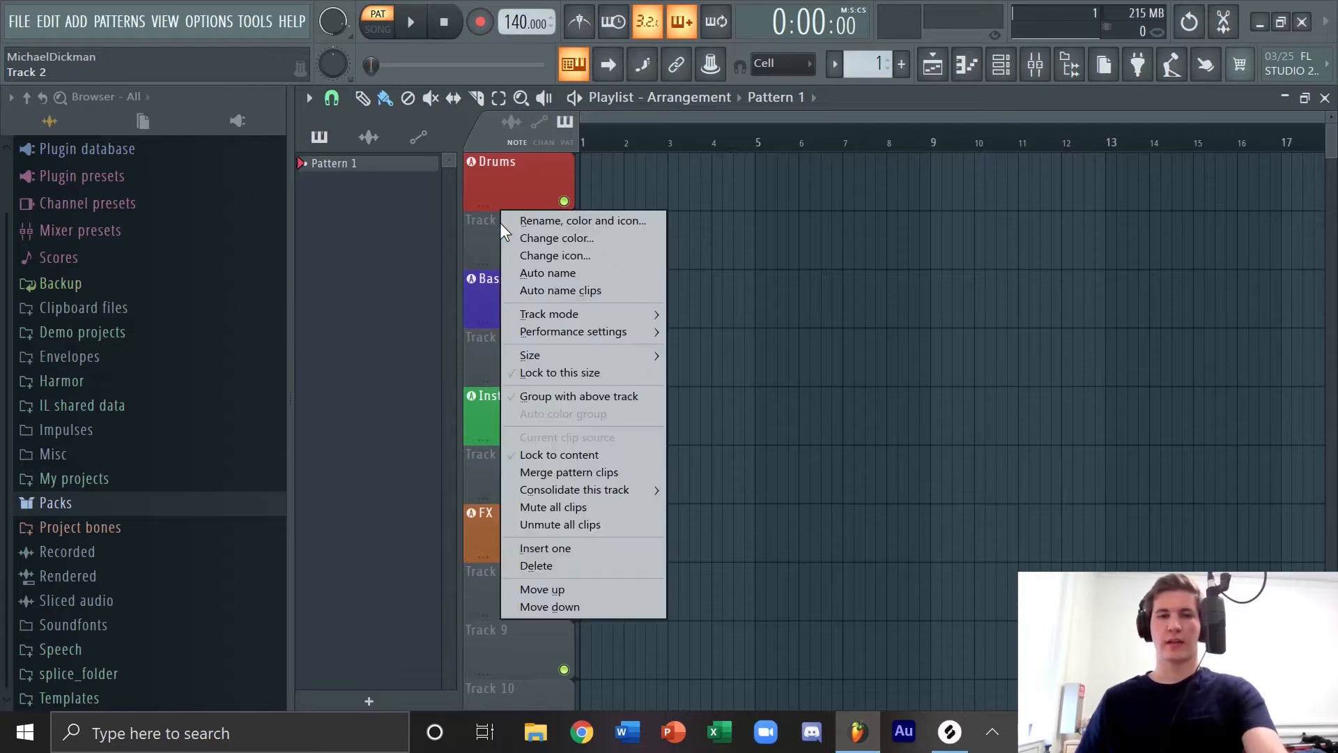
key("i")
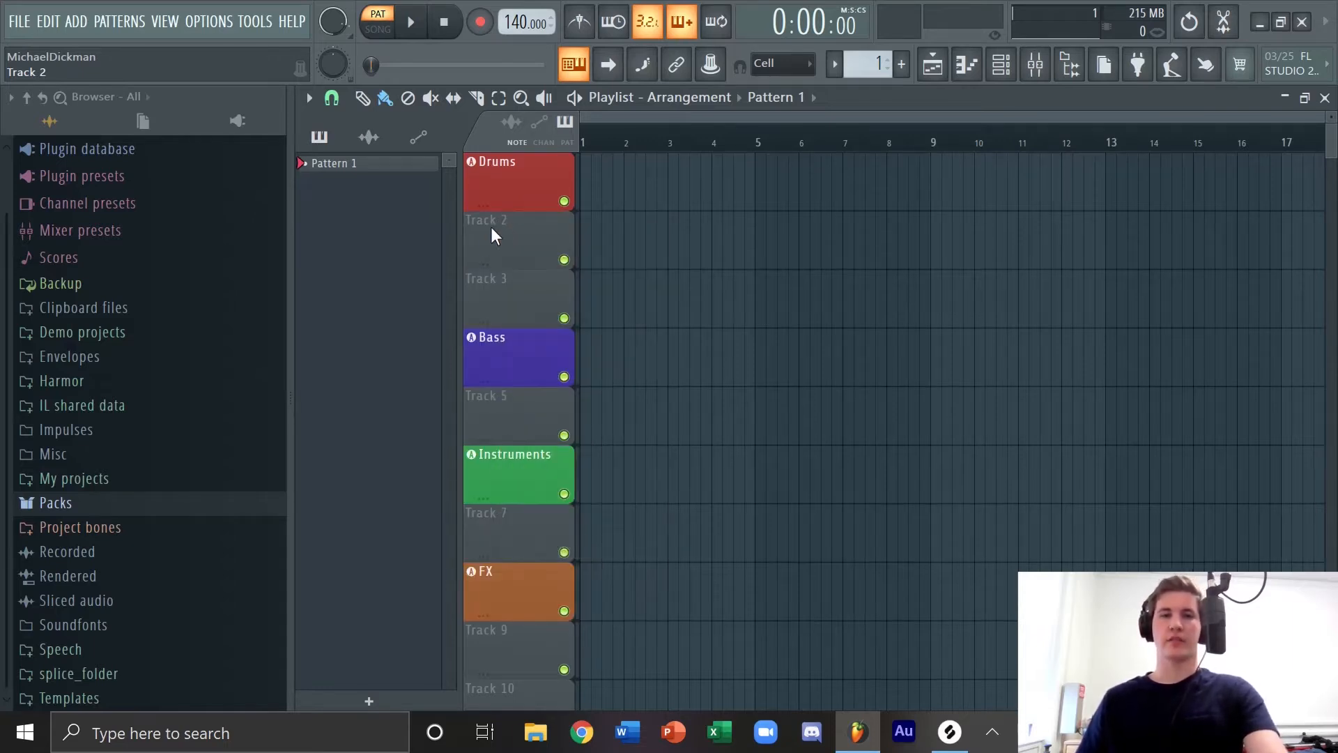
right_click(491, 234)
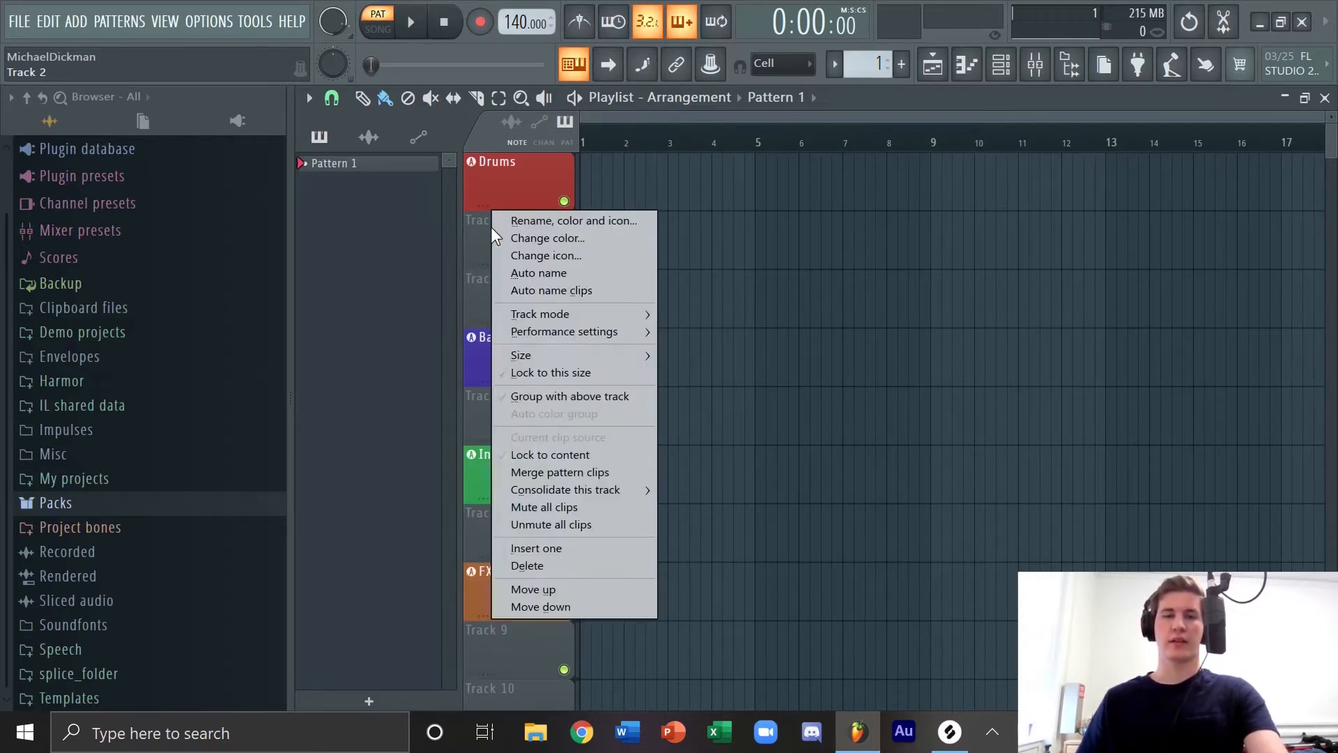
key("g")
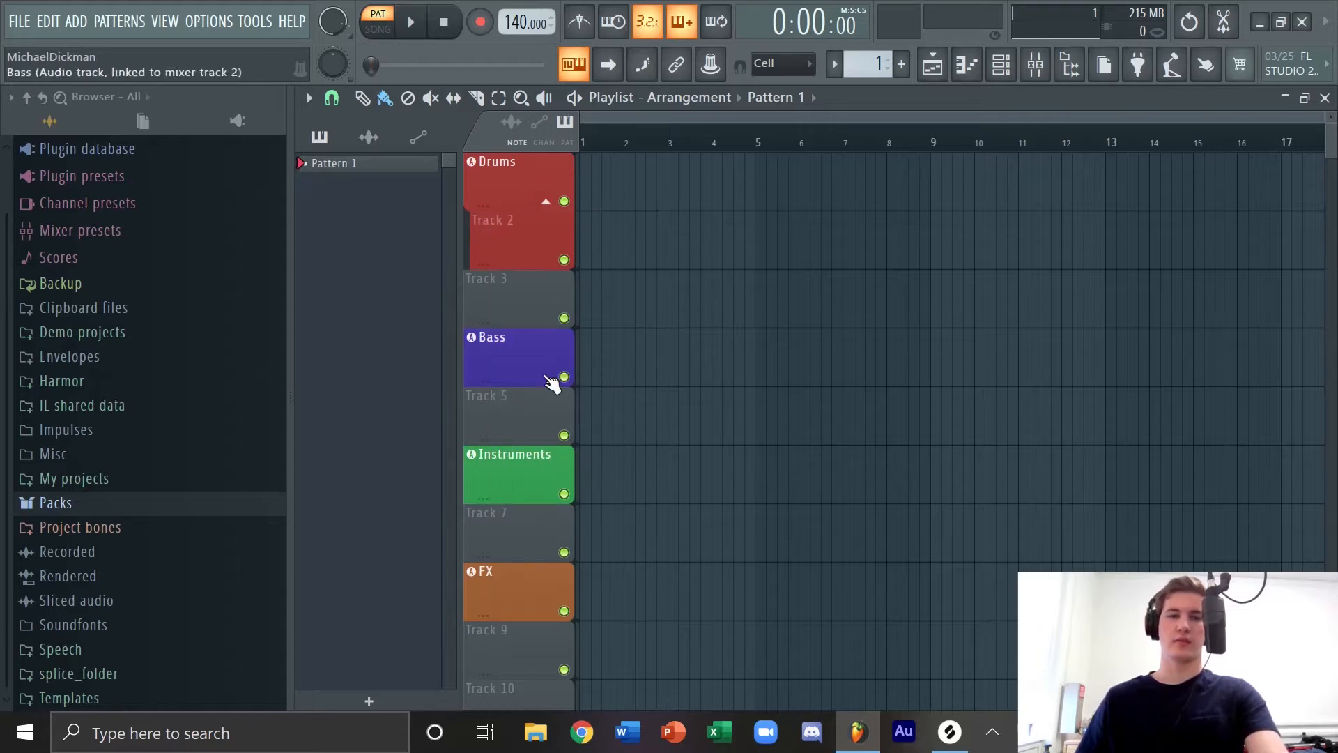
Step: Insert one playlist track below Bass and group Track 5 with the Bass track
right_click(503, 404)
key("i")
key("g")
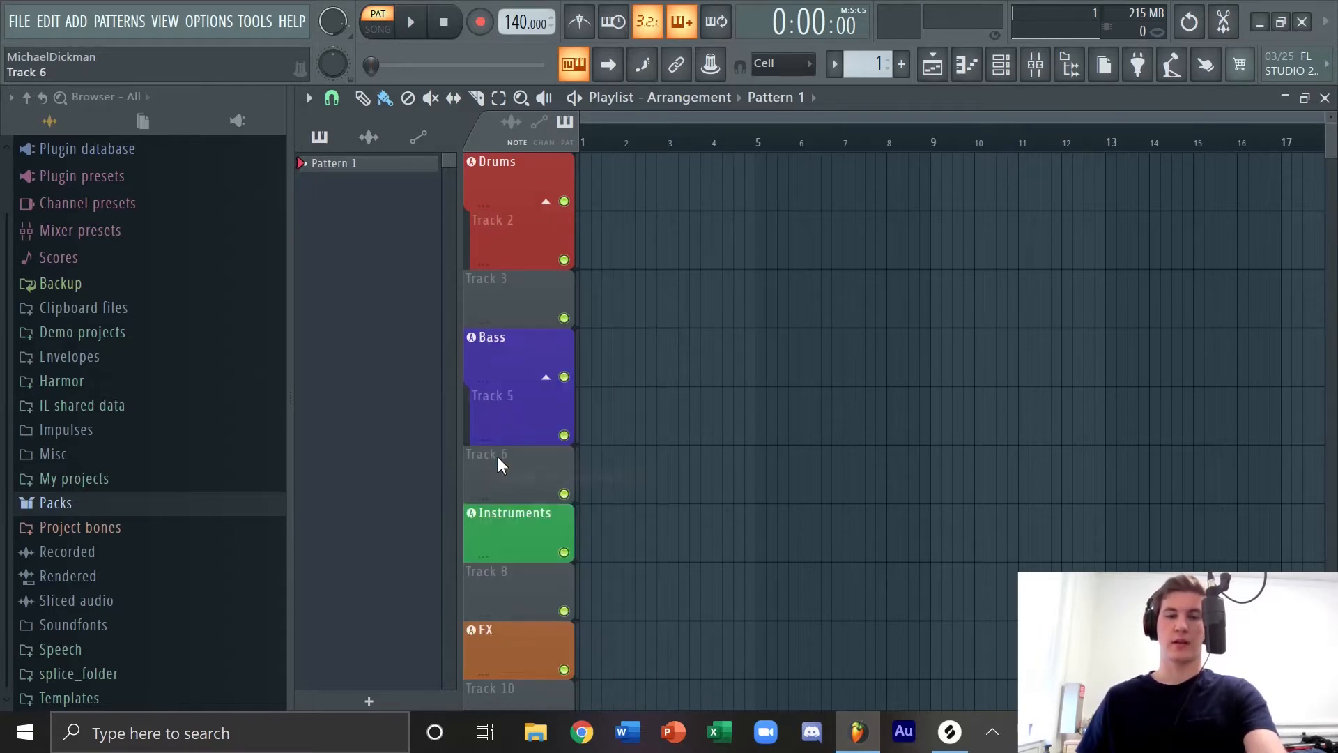
Step: Insert one playlist track below Instruments and group Track 8 with the Instruments track
scroll(497, 446, "down", 3)
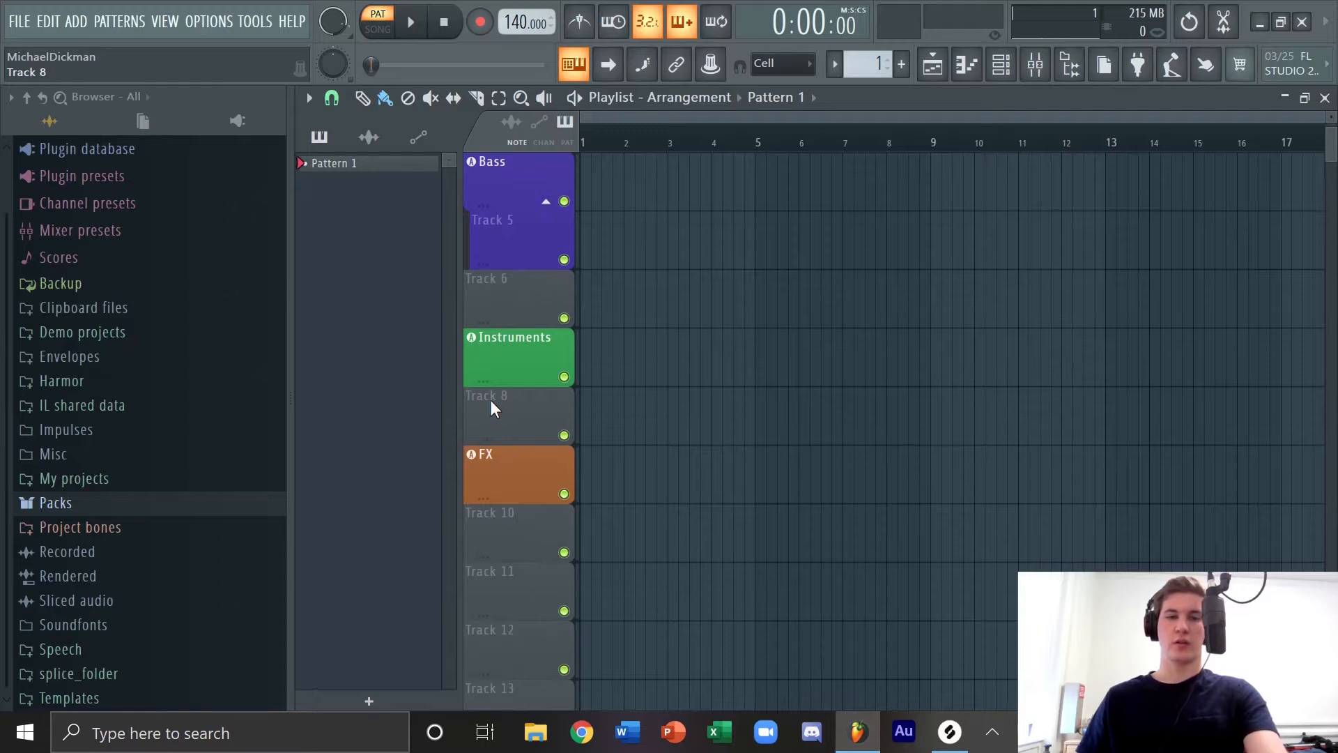
right_click(491, 407)
left_click(484, 382)
right_click(469, 416)
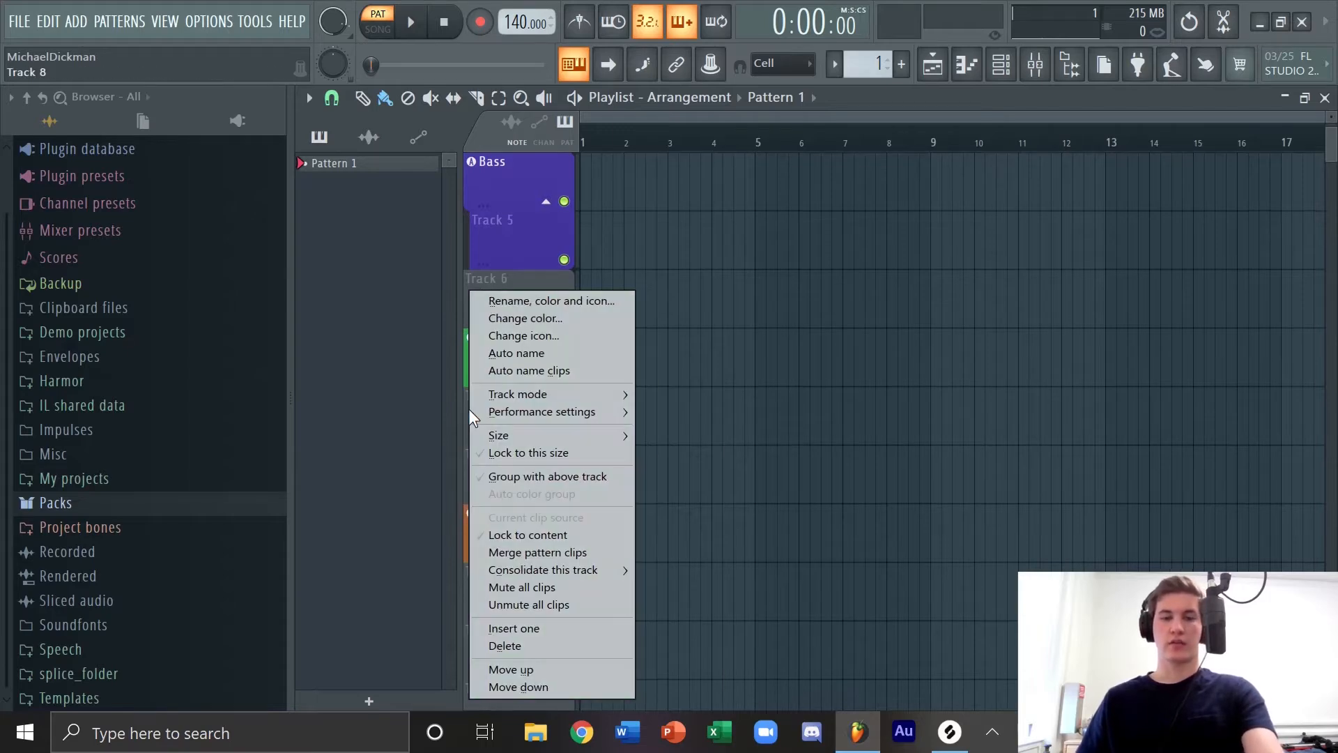
left_click(469, 410)
scroll(477, 422, "down", 2)
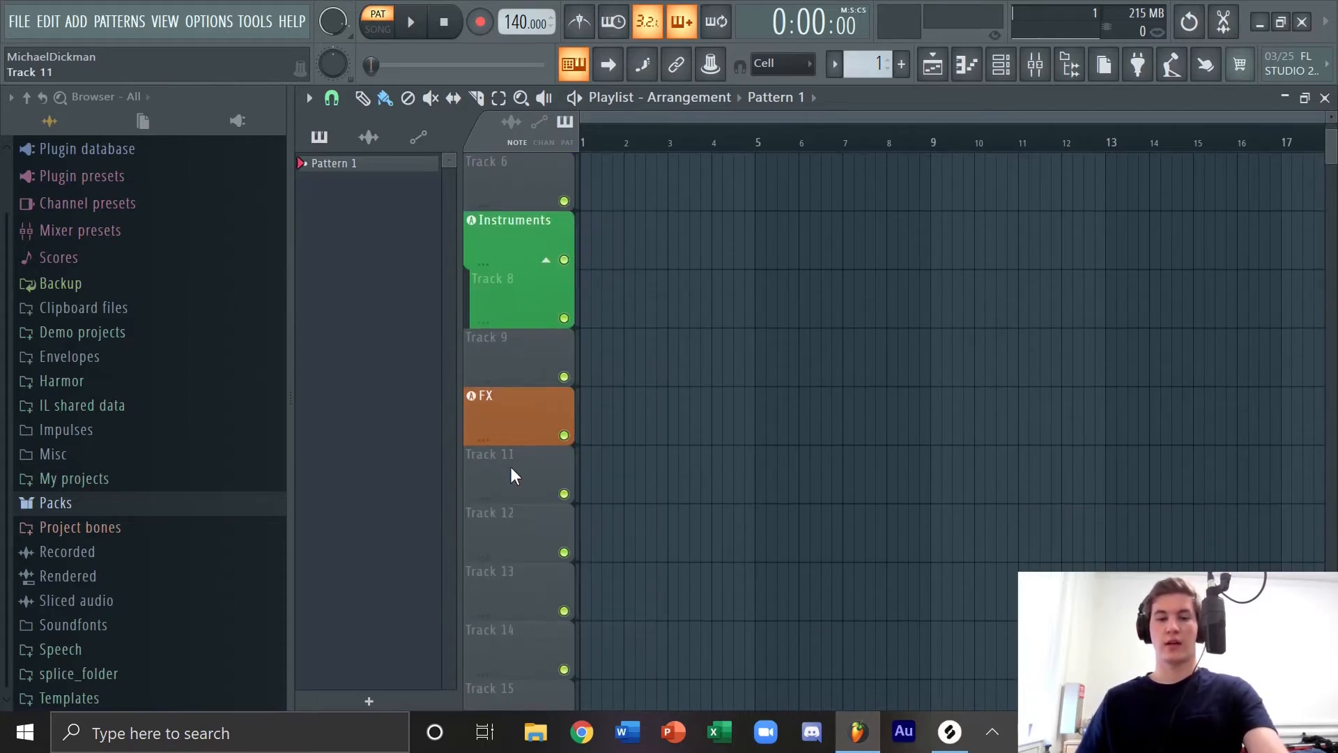
Step: Insert three more tracks into the Drums group at Track 2
scroll(517, 428, "up", 5)
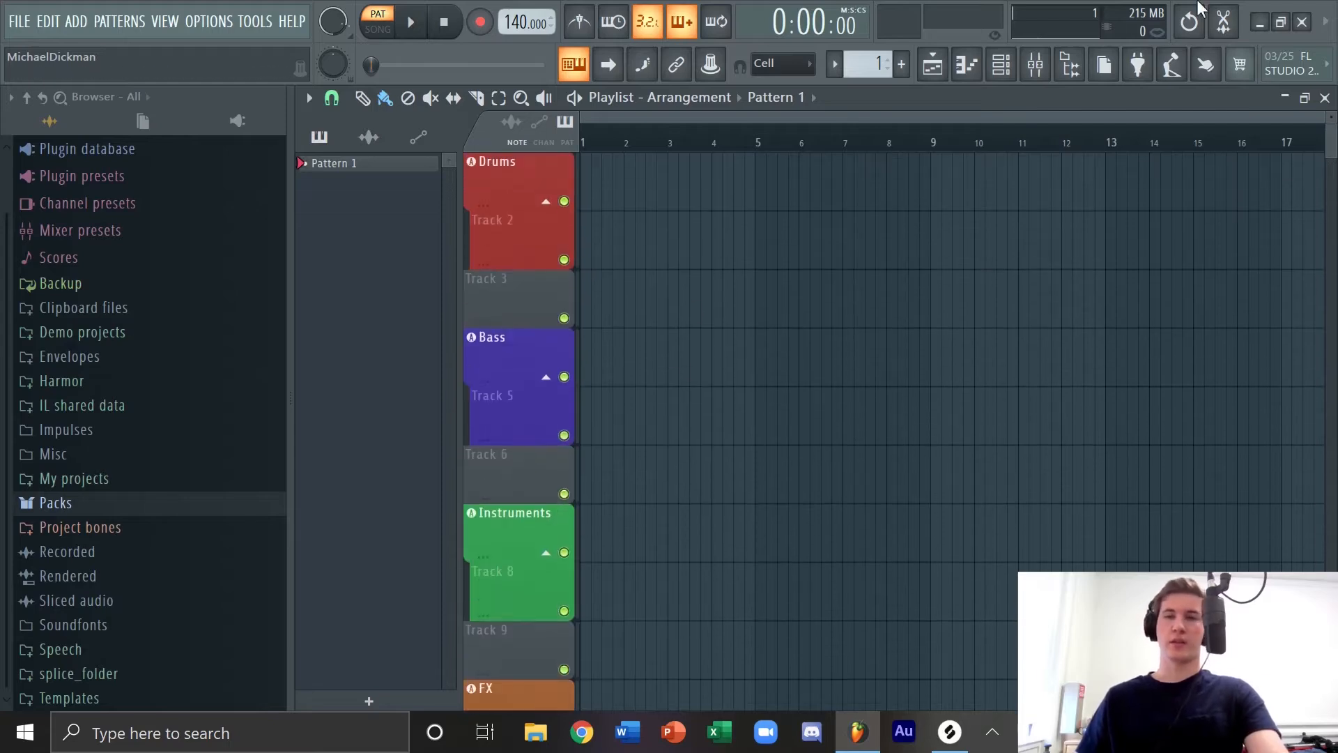
right_click(499, 232)
key("i")
right_click(499, 231)
key("i")
right_click(499, 232)
key("i")
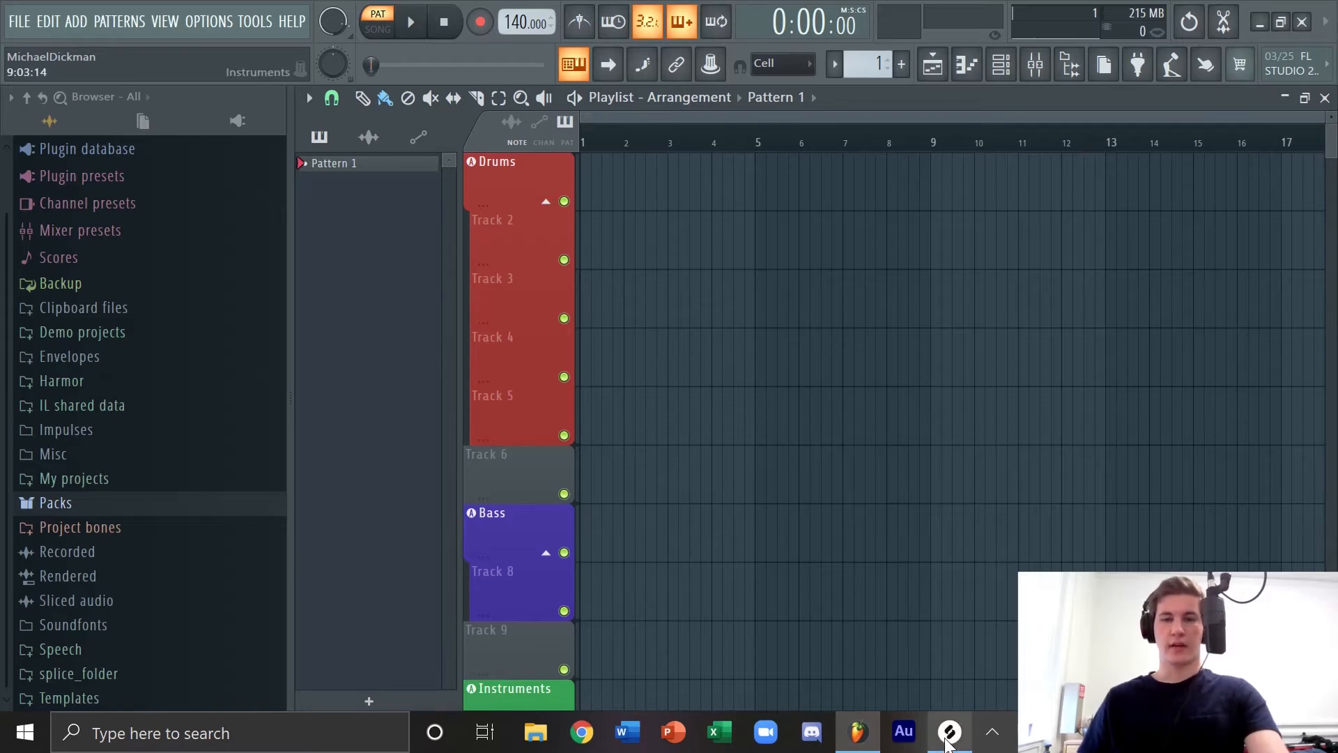
Step: Switch to Splice and place the ROBOTAKI_kick_one_shot_construction sample on playlist Track 2 in the Drums group as an audio track
left_click(949, 732)
scroll(971, 323, "down", 2)
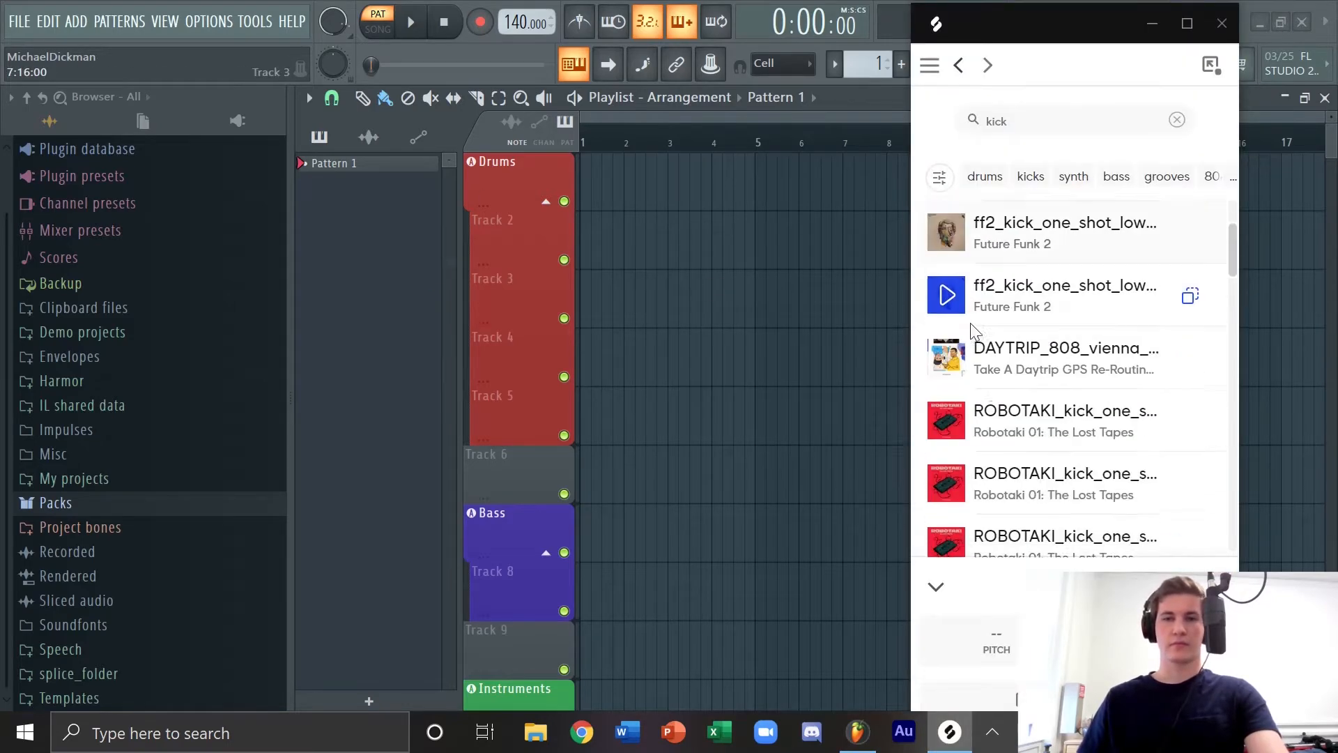
scroll(970, 323, "up", 2)
left_click(948, 260)
scroll(949, 279, "down", 3)
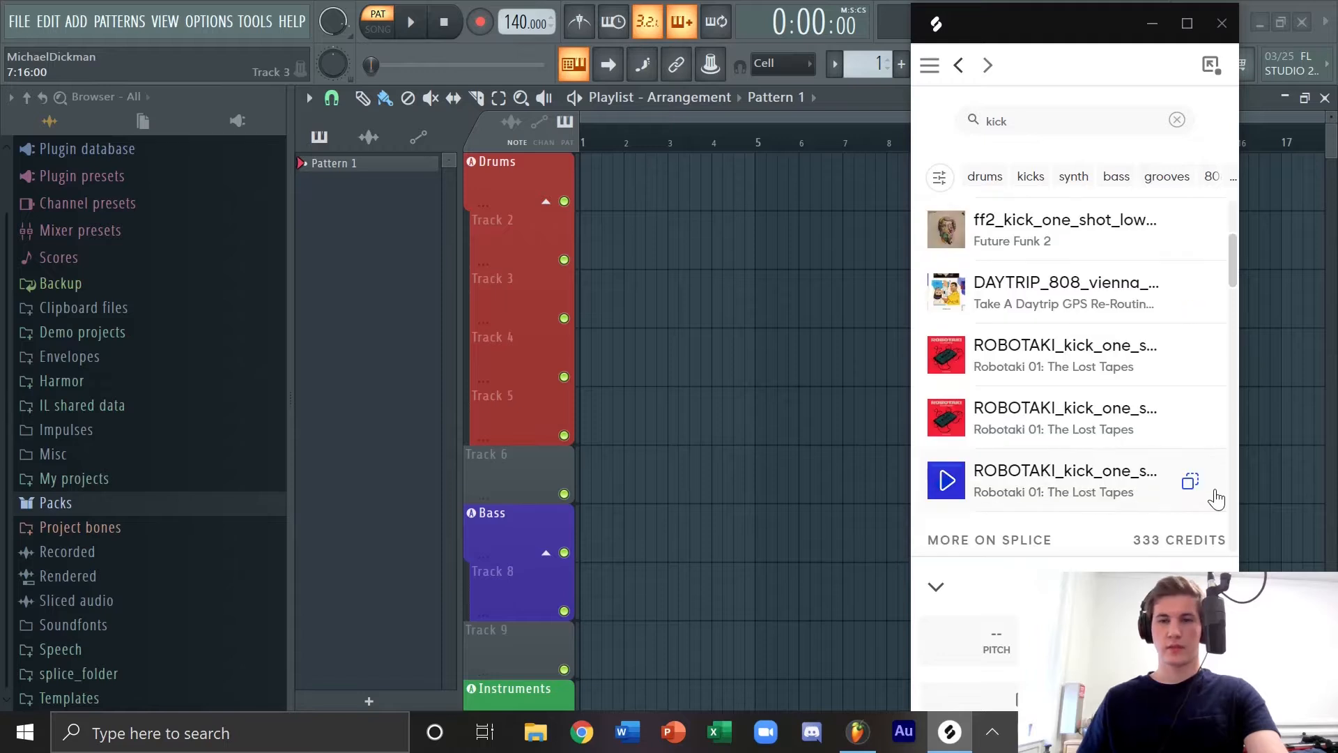
left_click_drag(1189, 480, 511, 232)
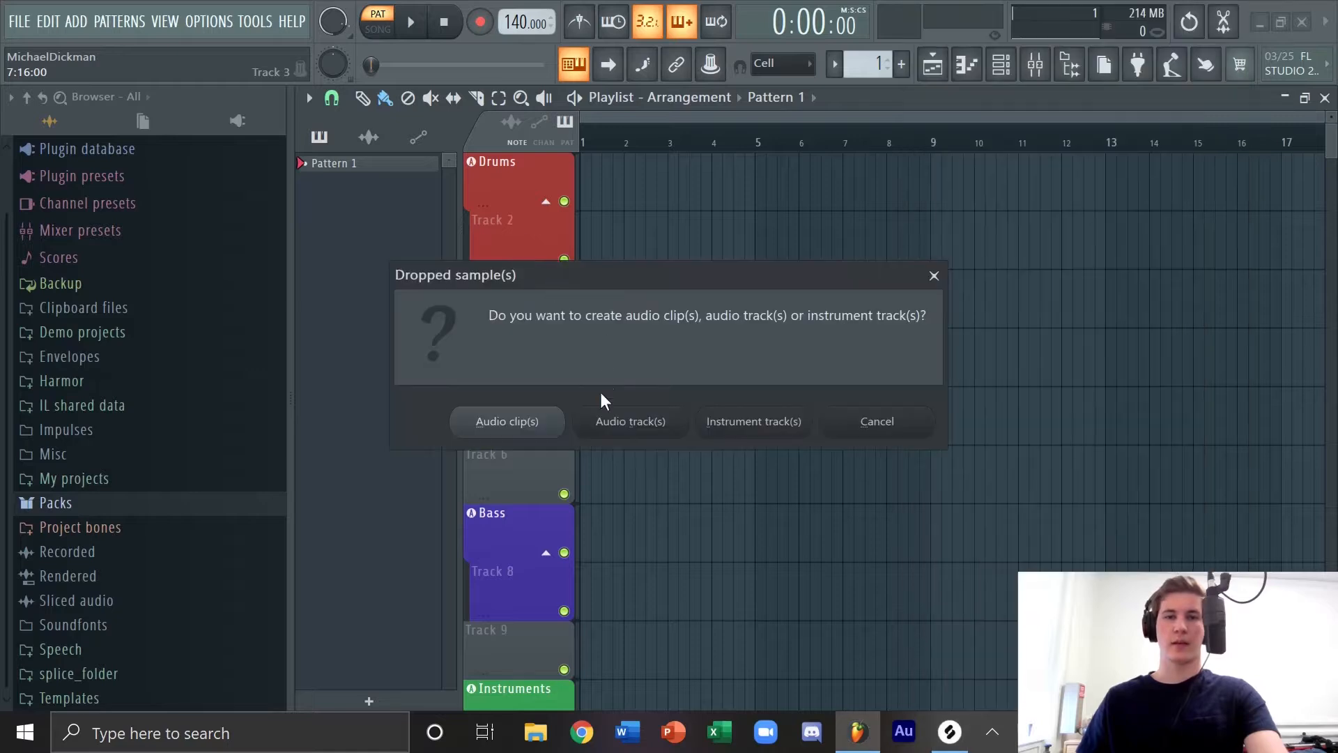
left_click(618, 424)
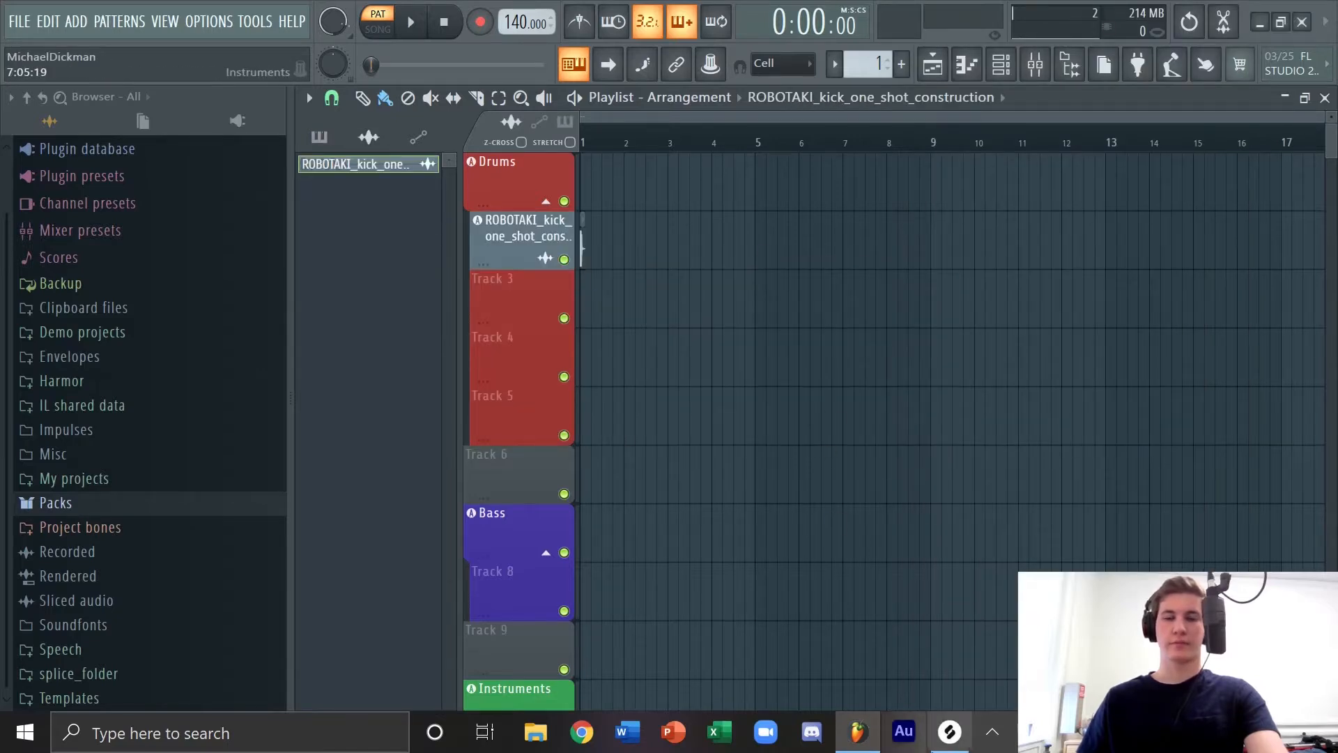
Step: Search Splice for snare and place bs_snare_live_pop.wav on playlist Track 3 as an audio track
left_click(952, 729)
scroll(986, 454, "up", 3)
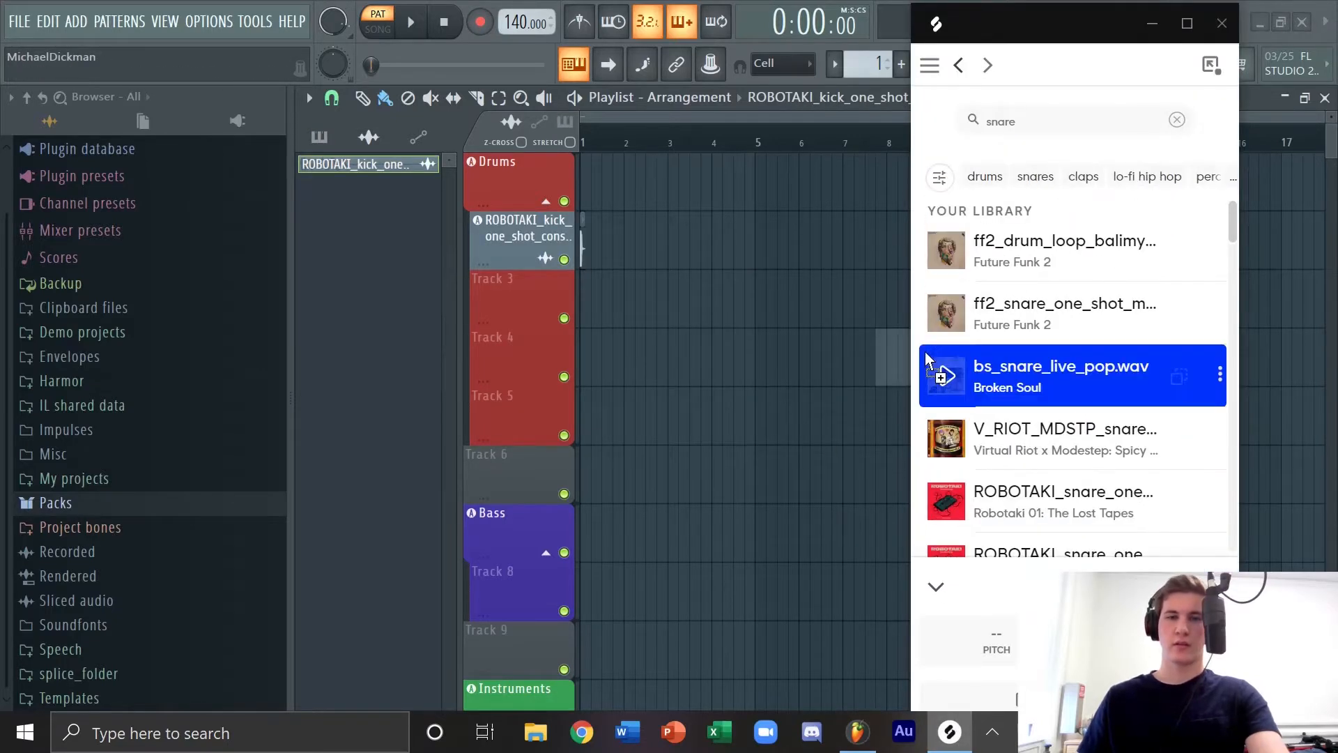
left_click_drag(926, 352, 505, 280)
left_click(618, 421)
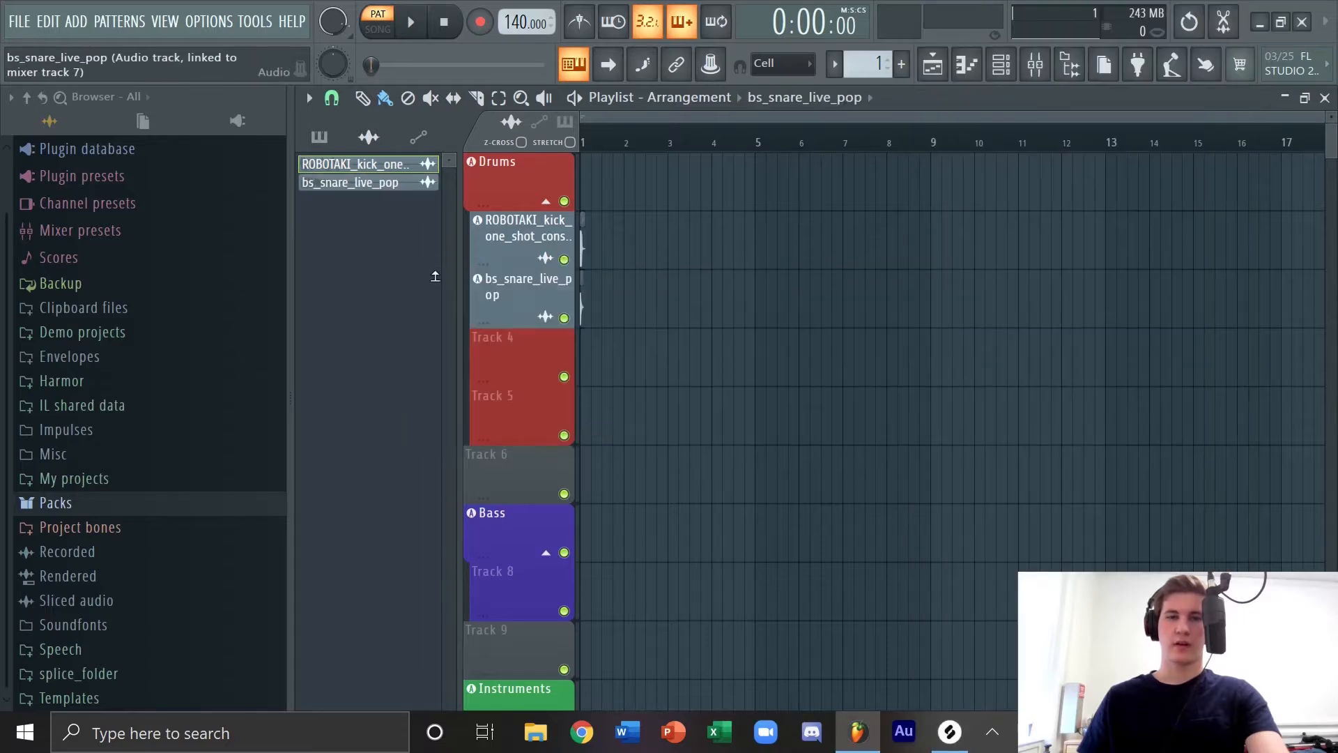
Step: Find Krs_HiHat_1 in the HiHats _ Cymbols folder of the Noir Sound Drum Kit Vol.1 pack and preview it
left_click(35, 503)
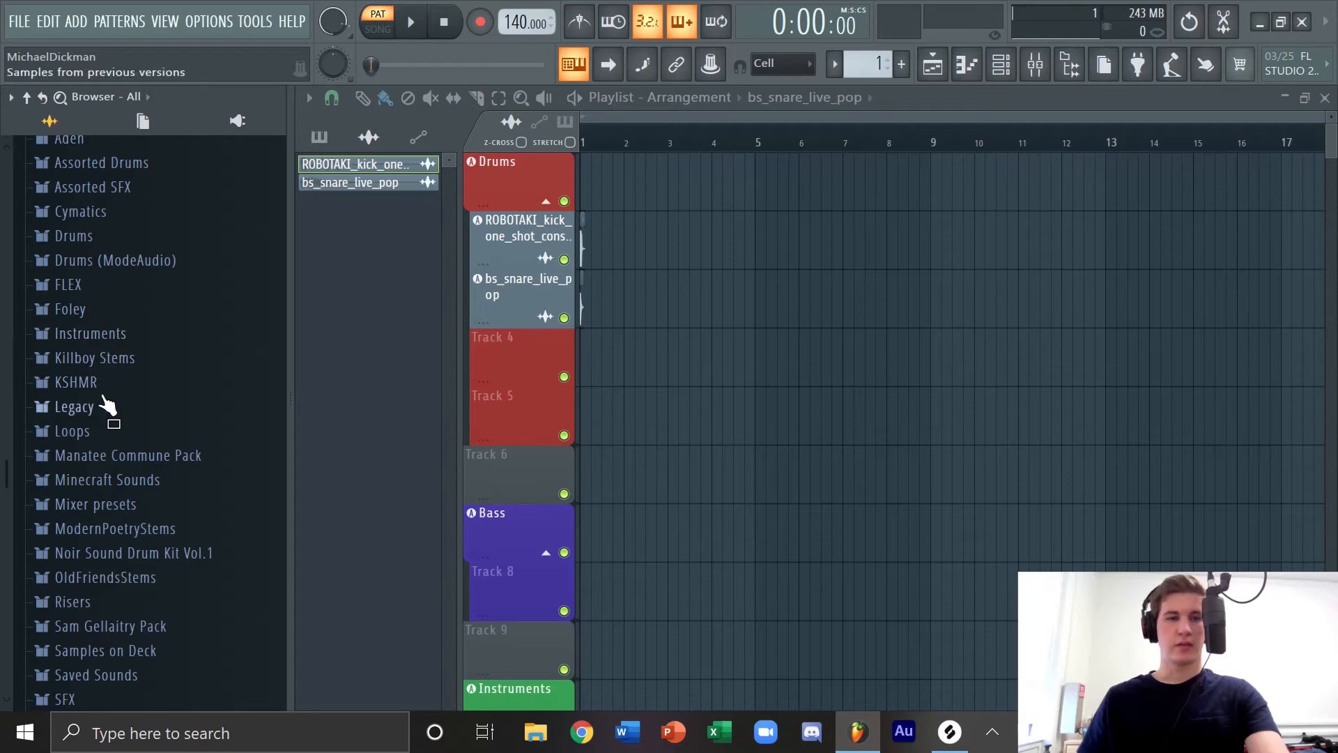
scroll(108, 409, "down", 3)
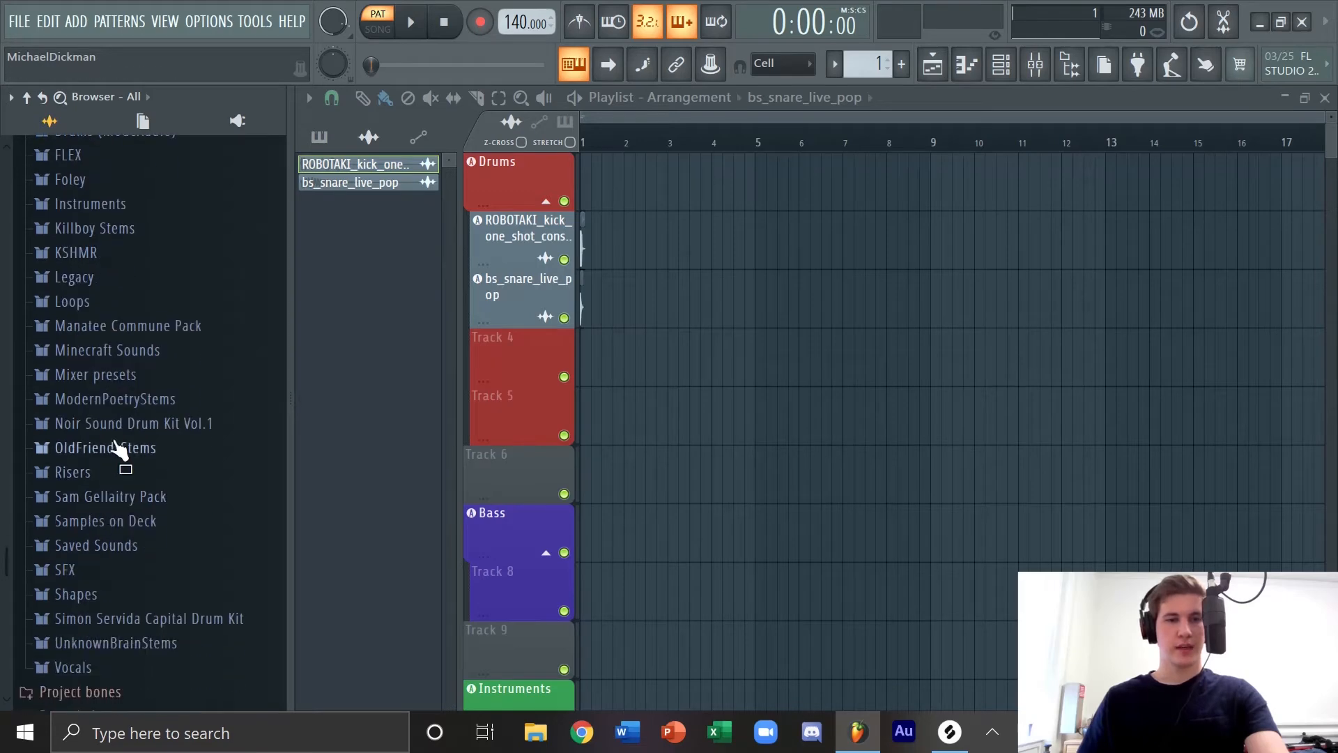
left_click(111, 424)
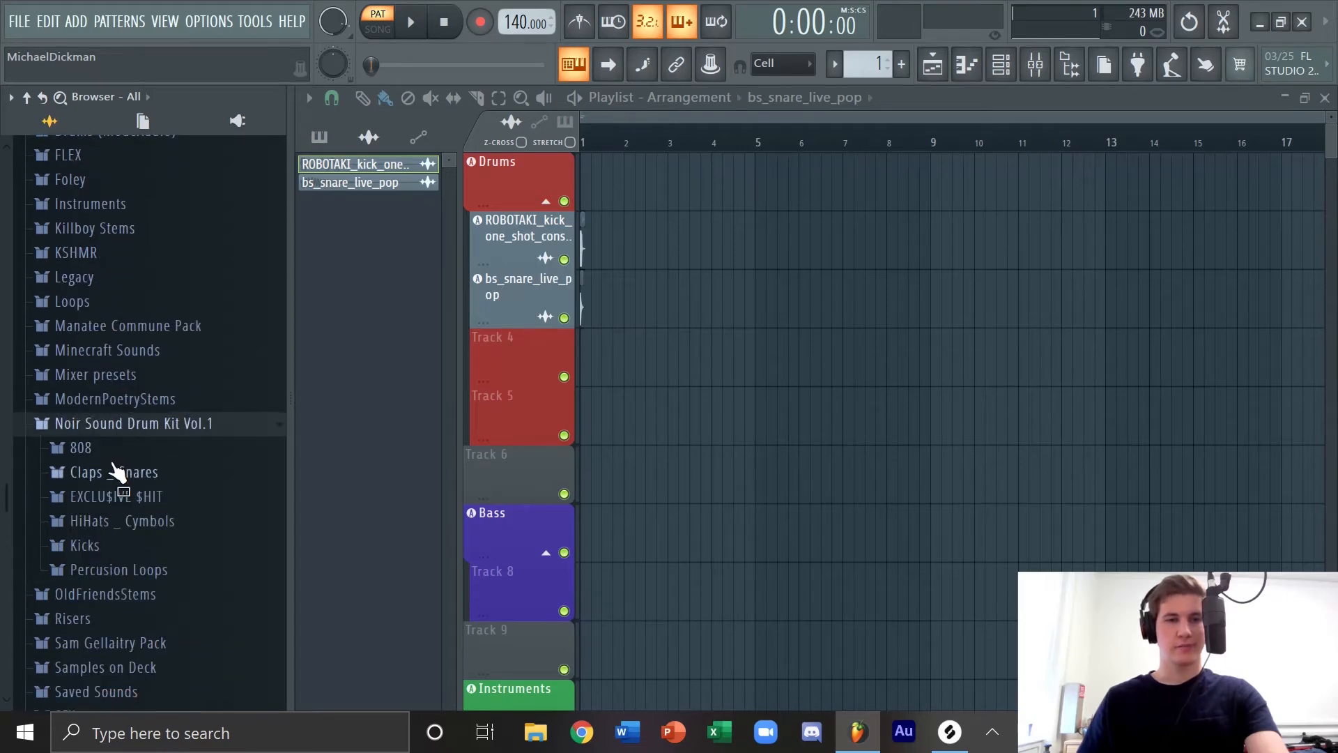
left_click(108, 521)
left_click(118, 503)
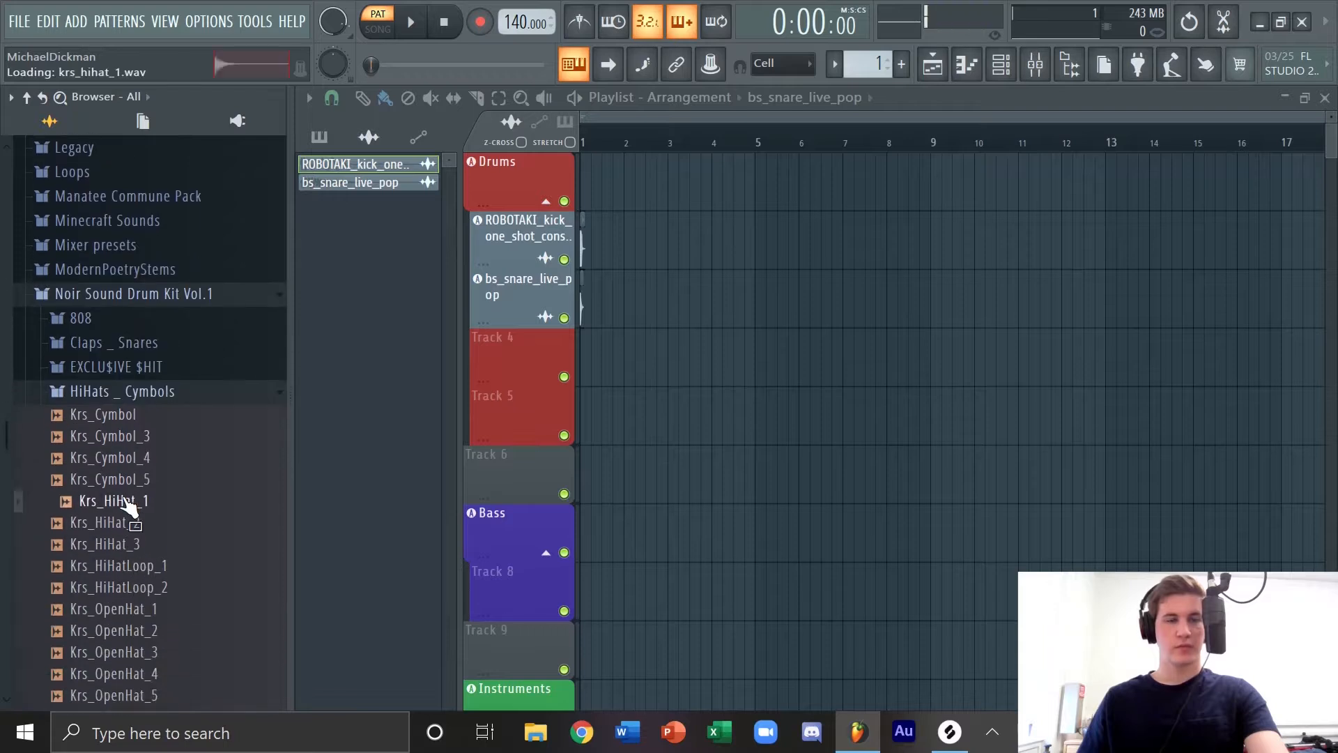
Step: Make Track 4 in the Drums group an instrument track using a Sampler and return to the playlist
right_click(516, 341)
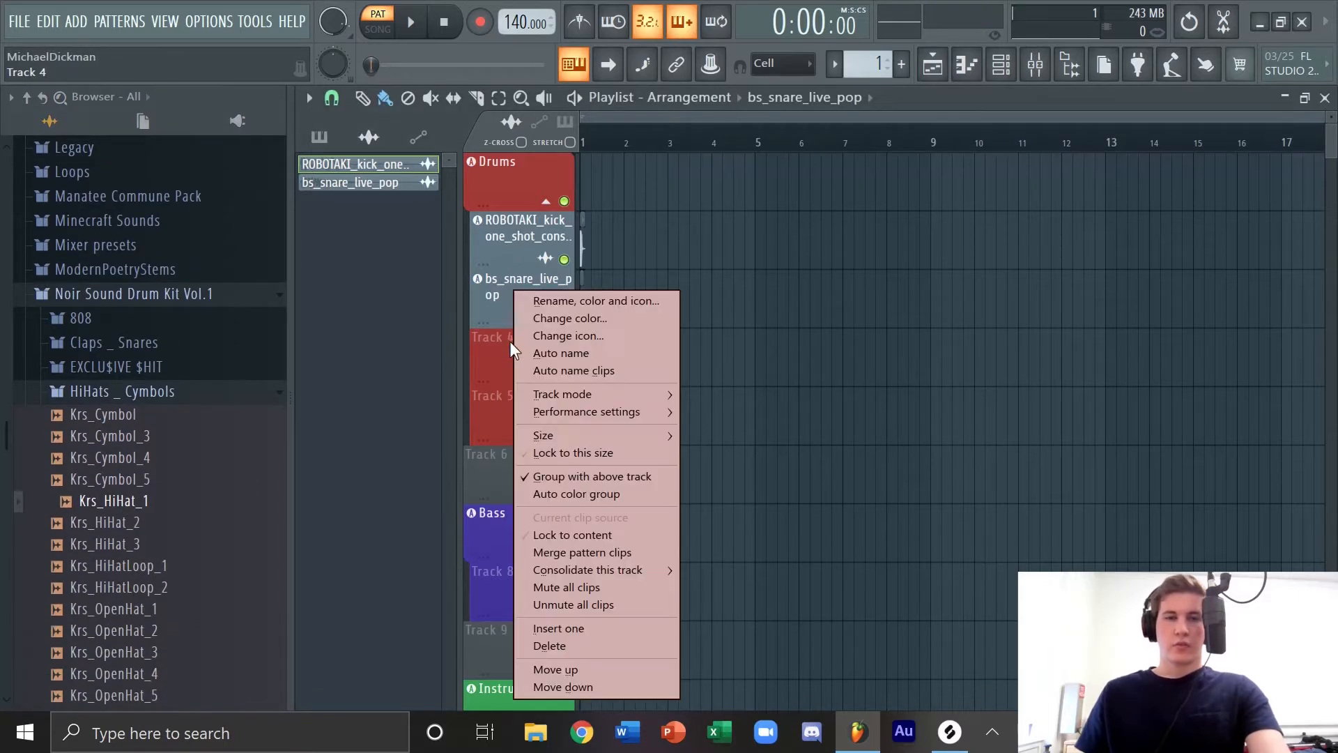
mouse_move(549, 394)
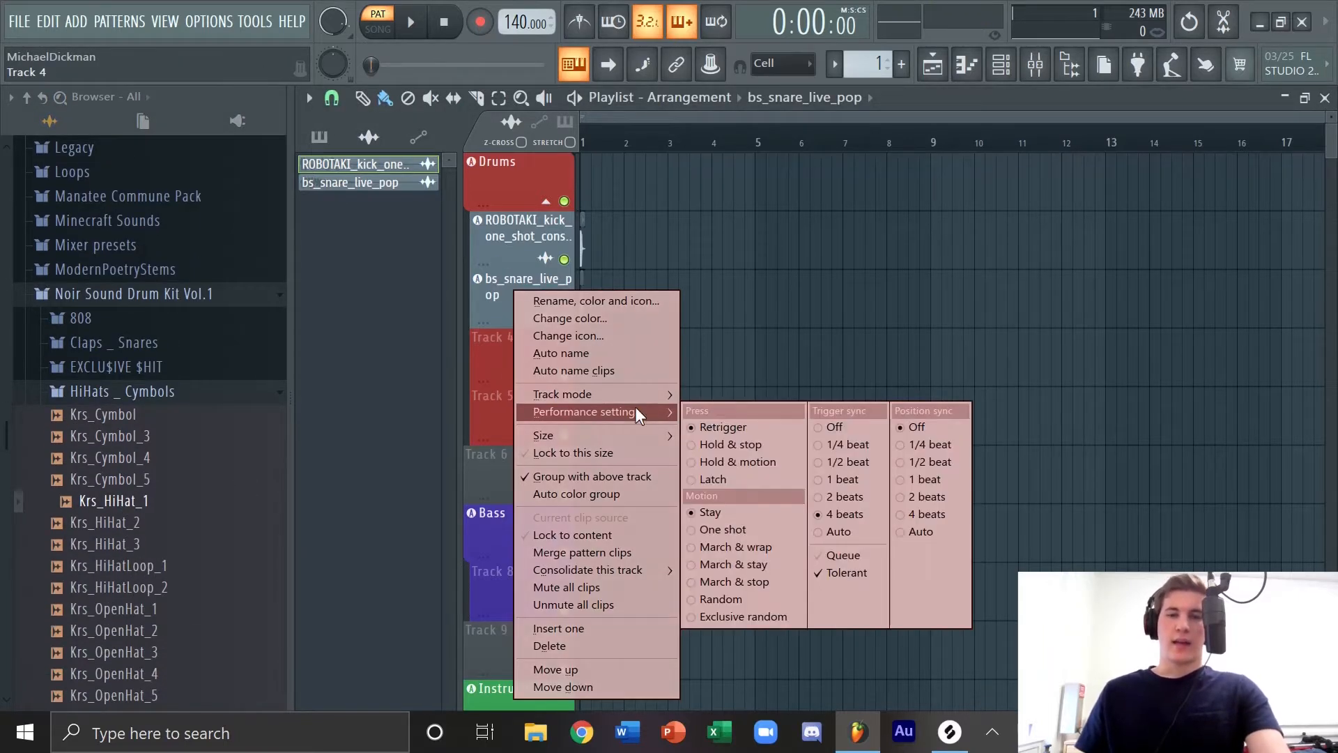
mouse_move(738, 430)
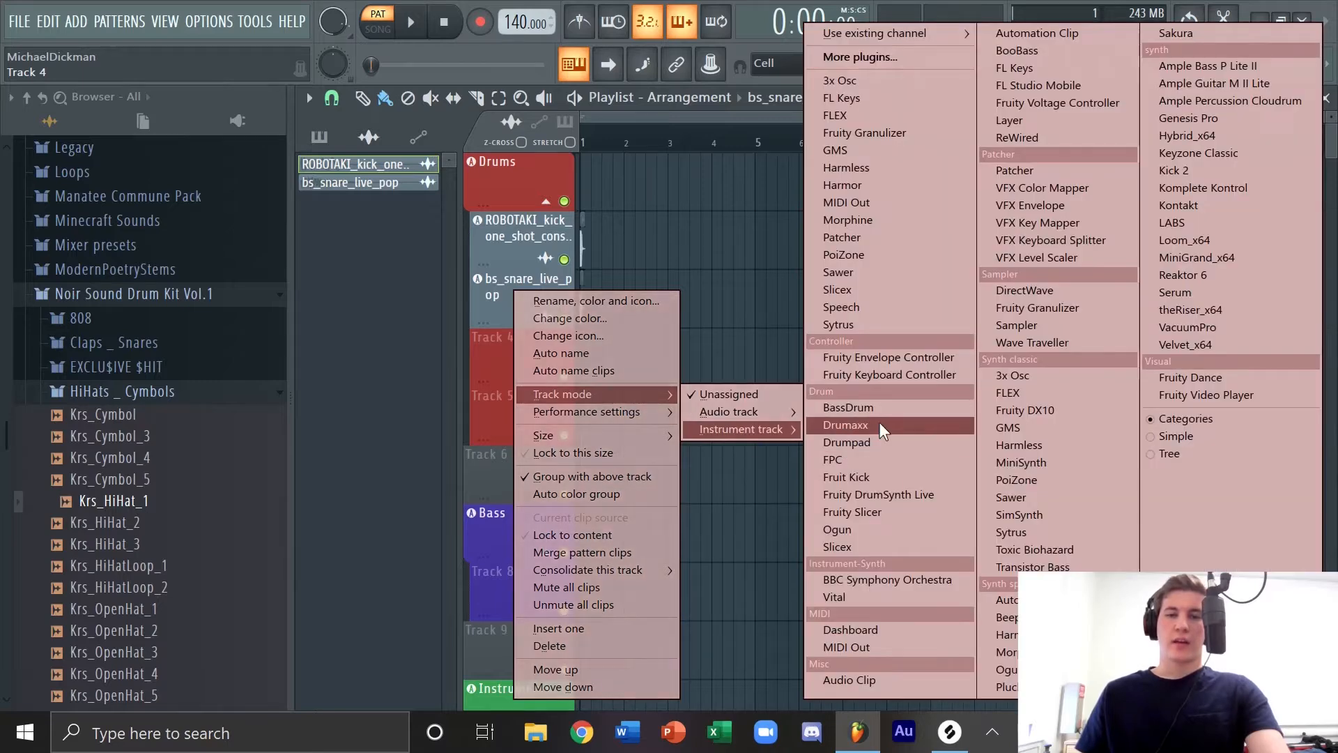
left_click(1057, 331)
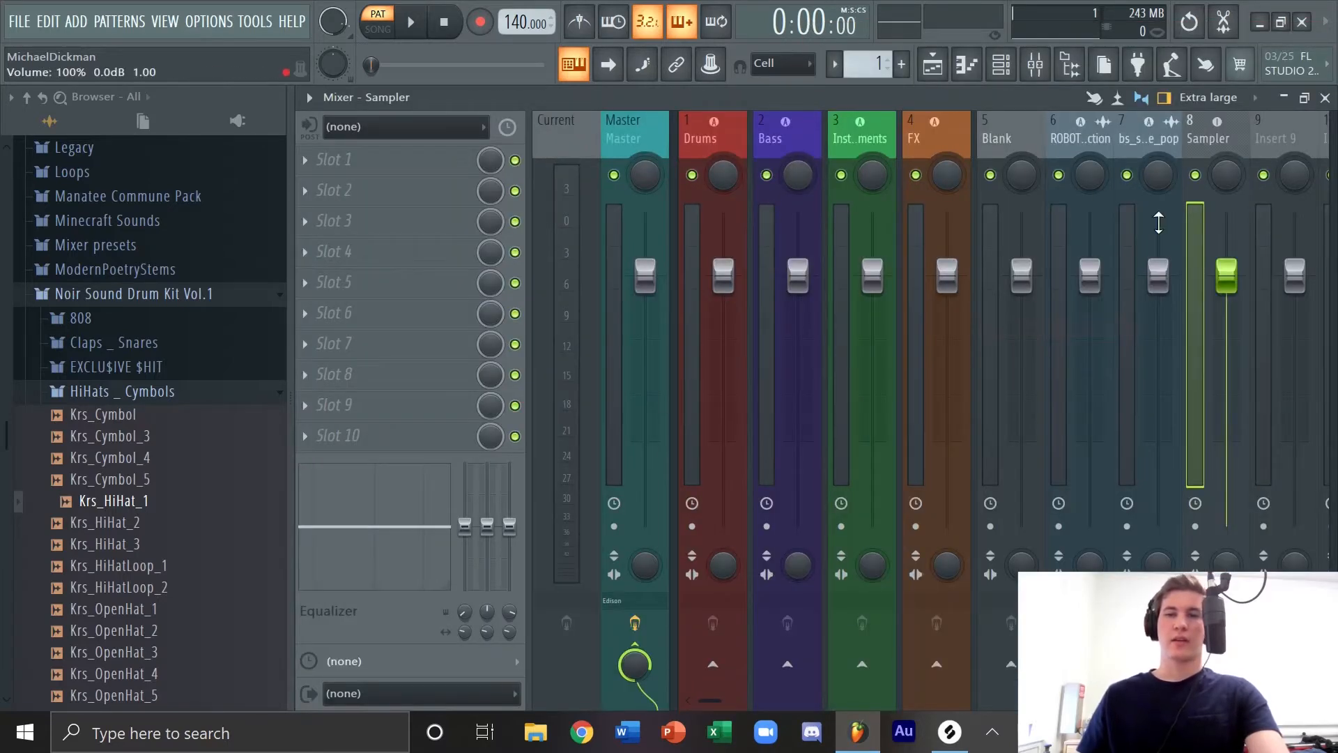
left_click(933, 64)
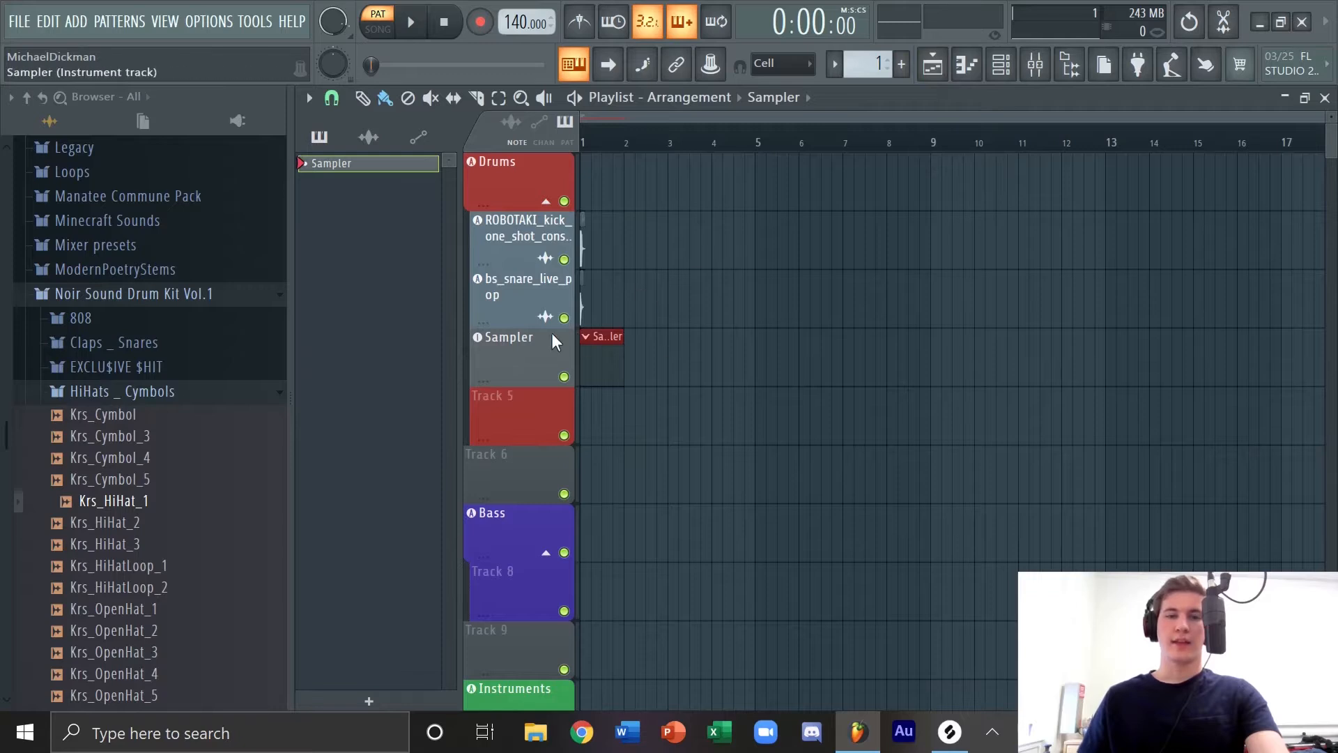
Step: Load the Krs_HiHat_1 sample into Track 4's Sampler channel and close the channel settings
left_click(495, 338)
left_click_drag(558, 216, 635, 137)
left_click_drag(115, 516, 690, 545)
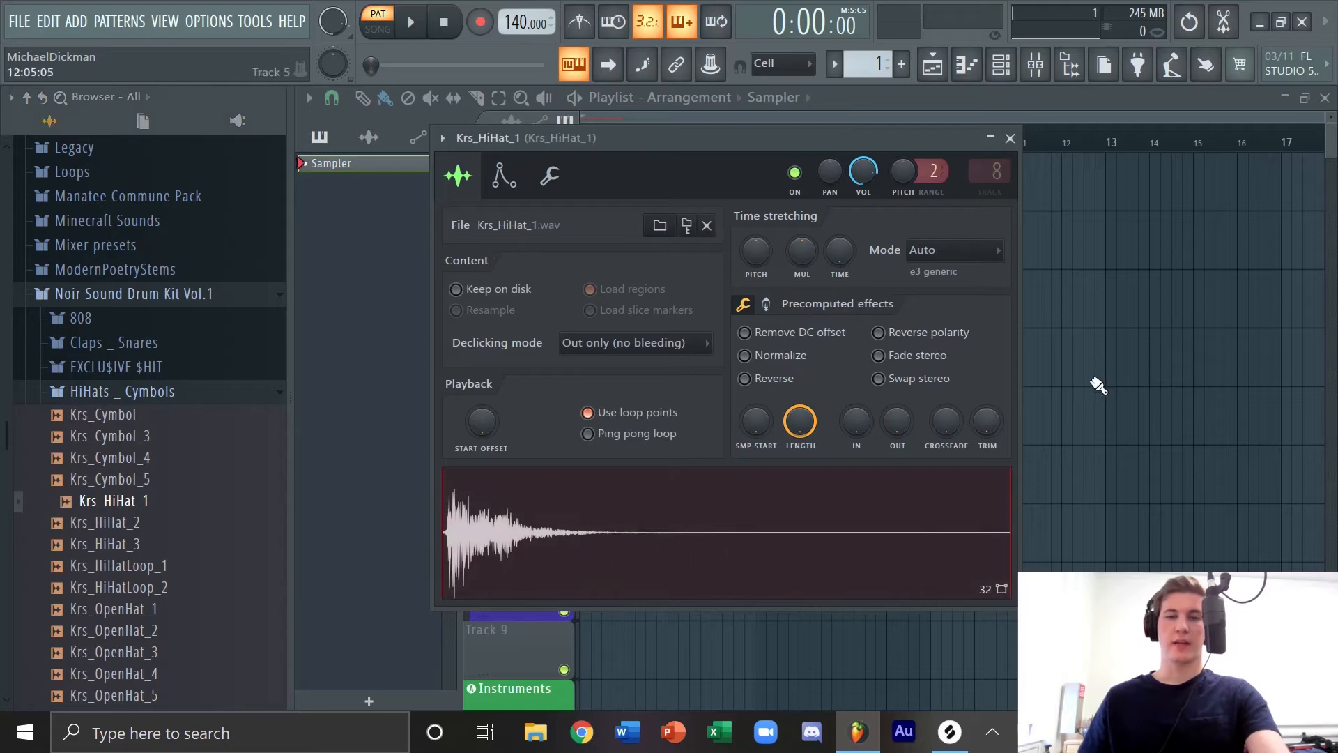
left_click(620, 413)
right_click(1138, 249)
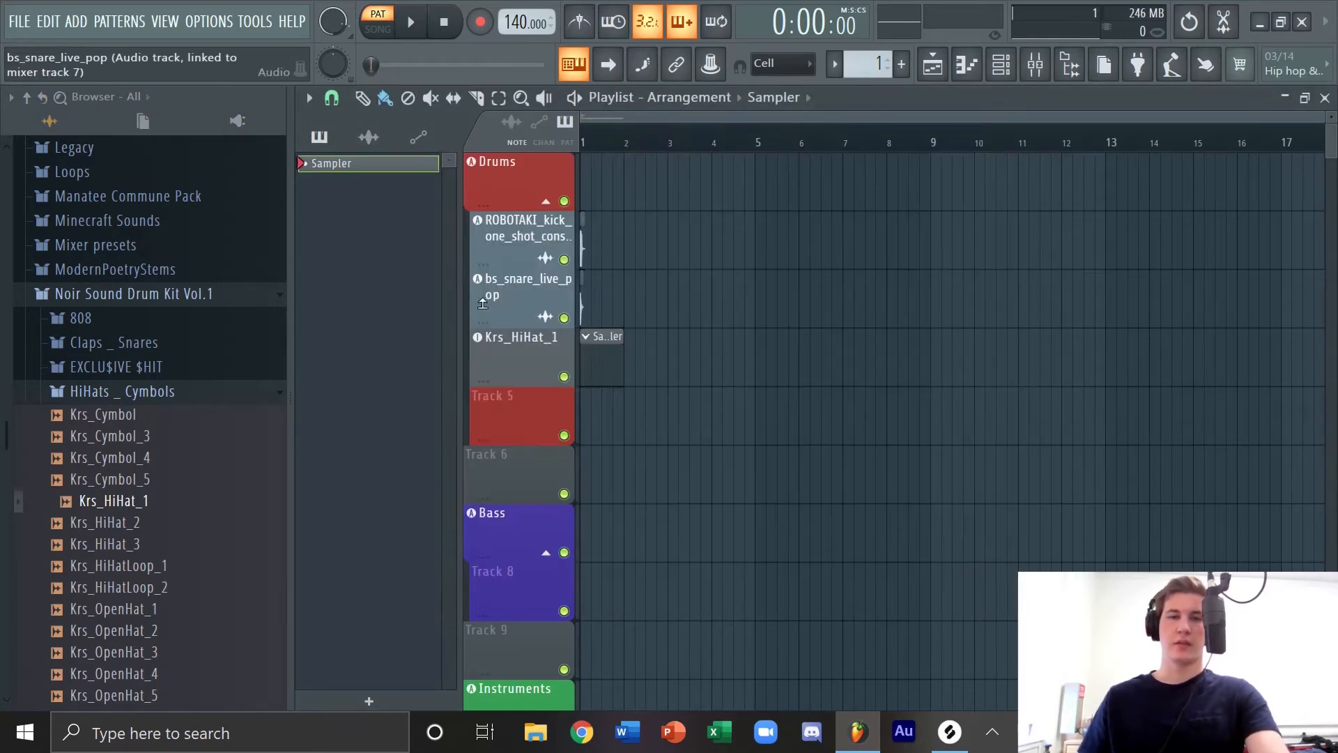
Step: Extend the Sampler clip on the hi-hat track to four bars and add two consecutive C5 eighth notes at its start
left_click_drag(622, 353, 755, 355)
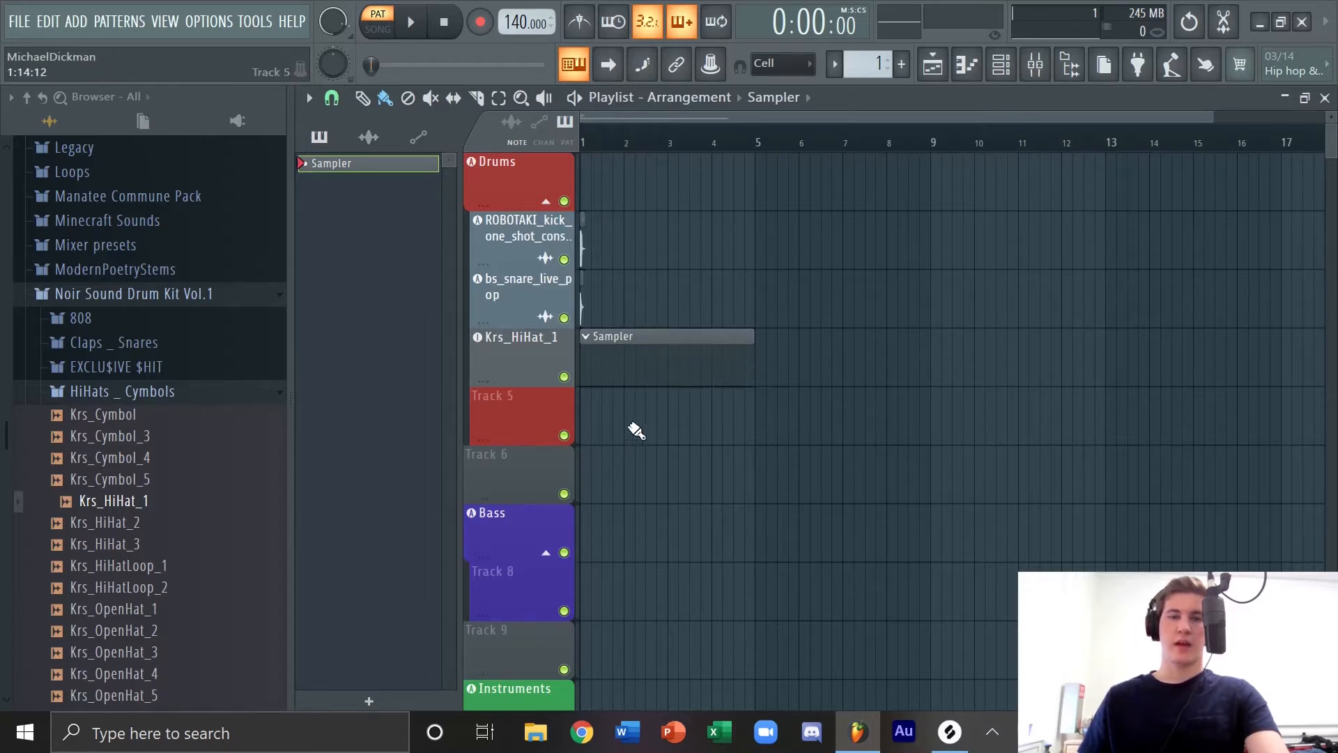
double_click(613, 367)
scroll(620, 132, "down", 3)
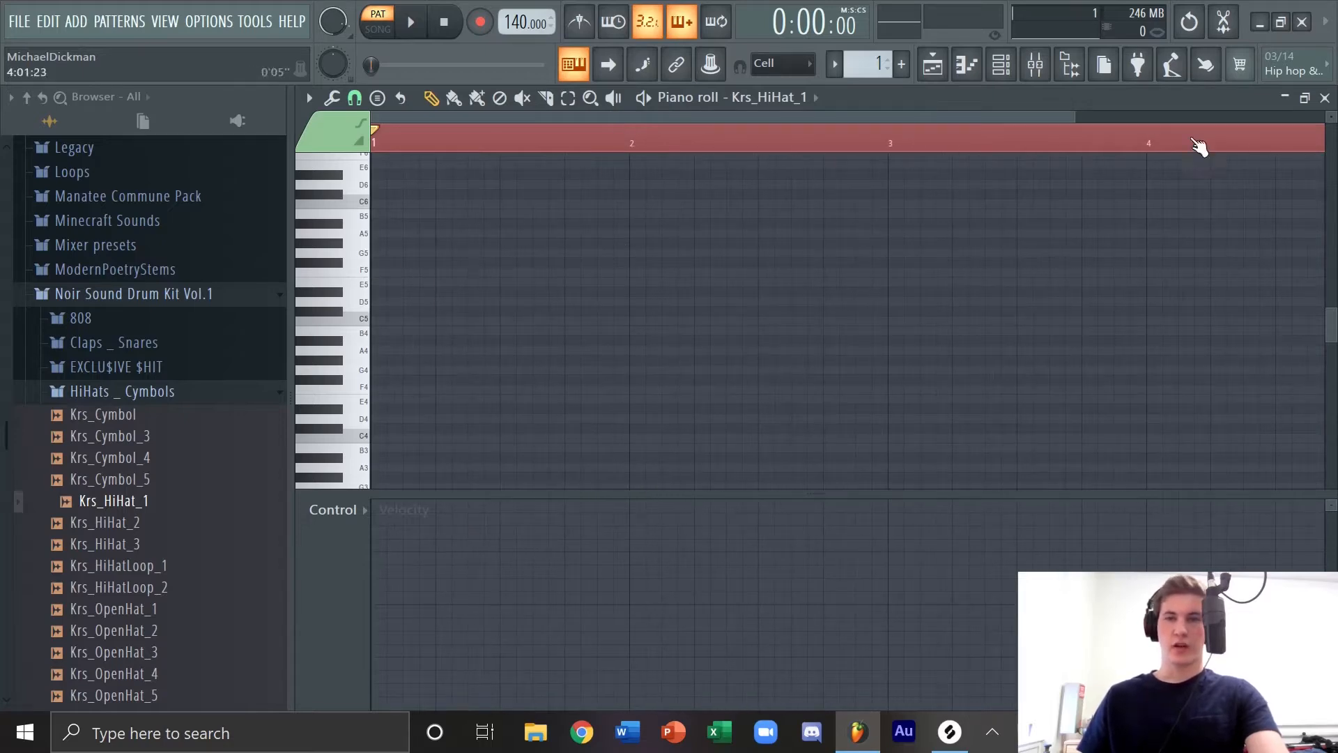
left_click_drag(1331, 120, 1331, 113)
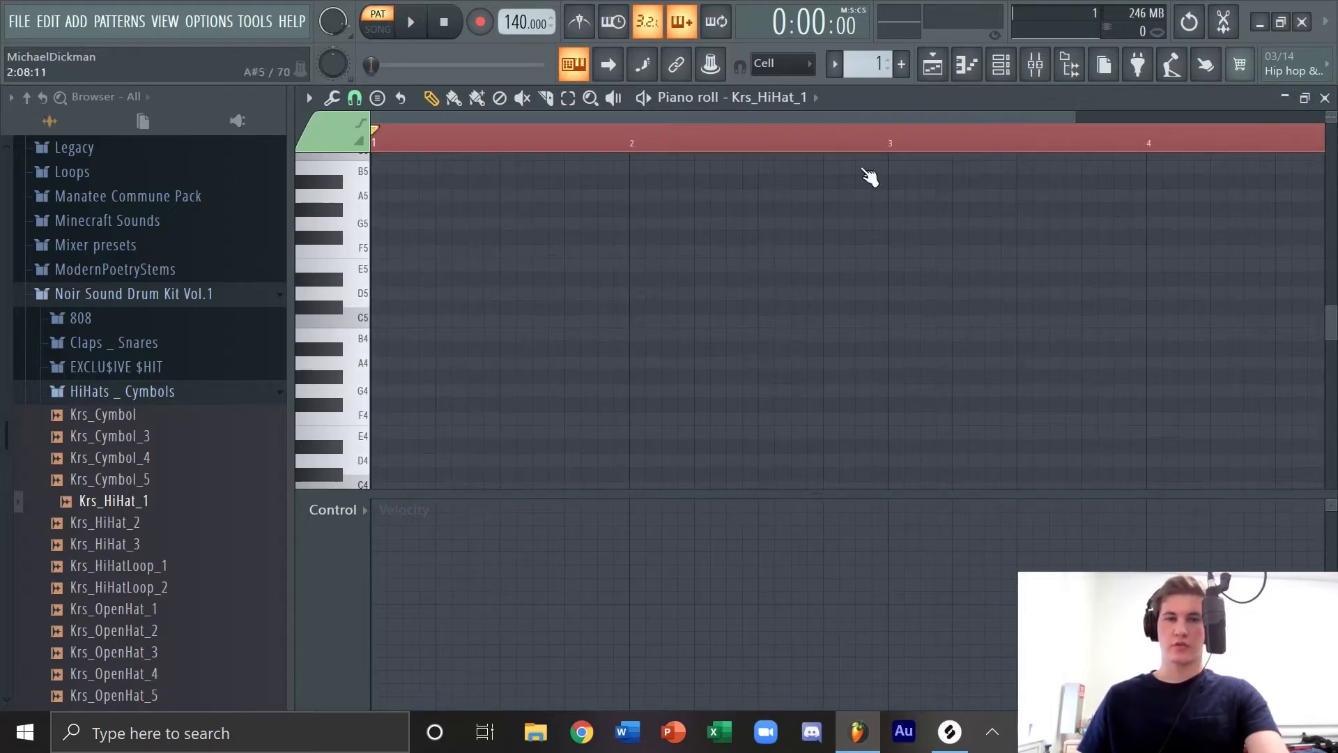
left_click(385, 322)
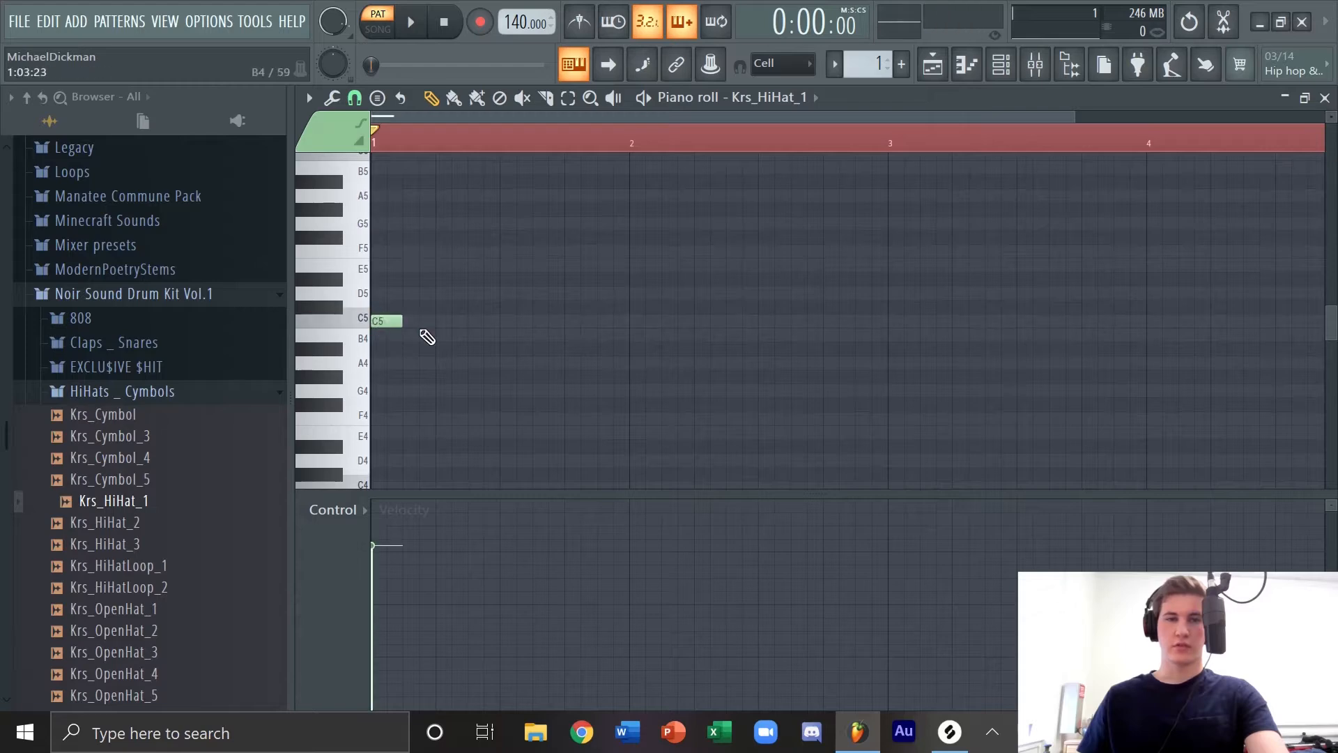
left_click(419, 321)
left_click_drag(430, 322, 425, 325)
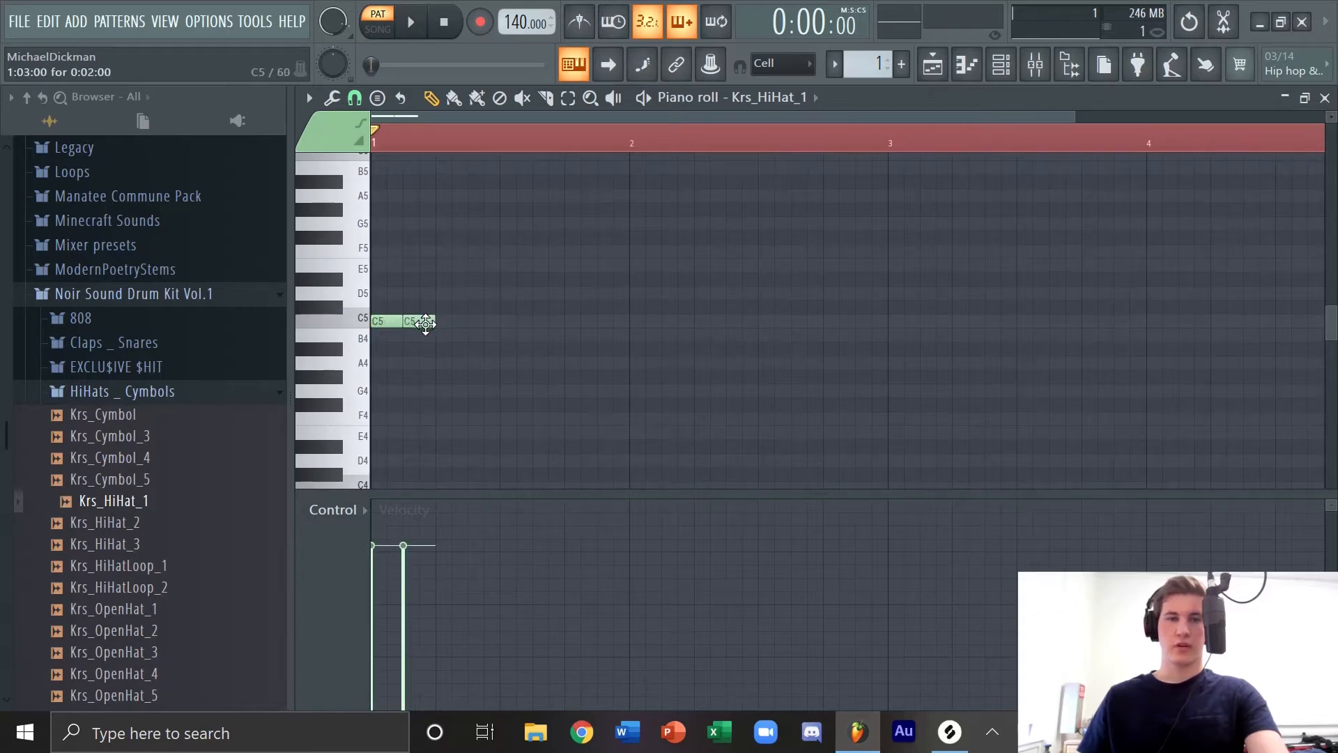
Step: Duplicate the pair of C5 notes repeatedly until eighth notes fill bars 1 and 2
left_click_drag(438, 135, 186, 138)
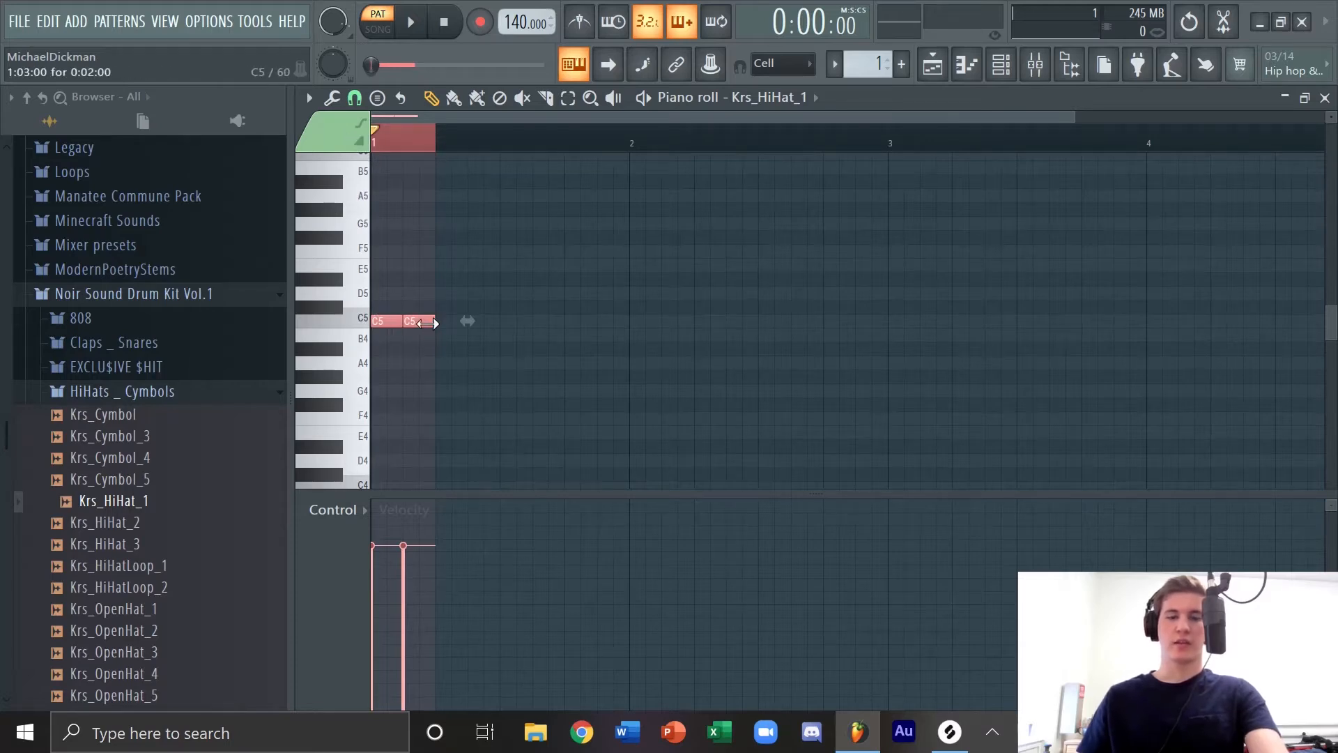
key("ctrl+b")
key("ctrl+b")
key("ctrl+b")
key("ctrl+b")
key("ctrl+b")
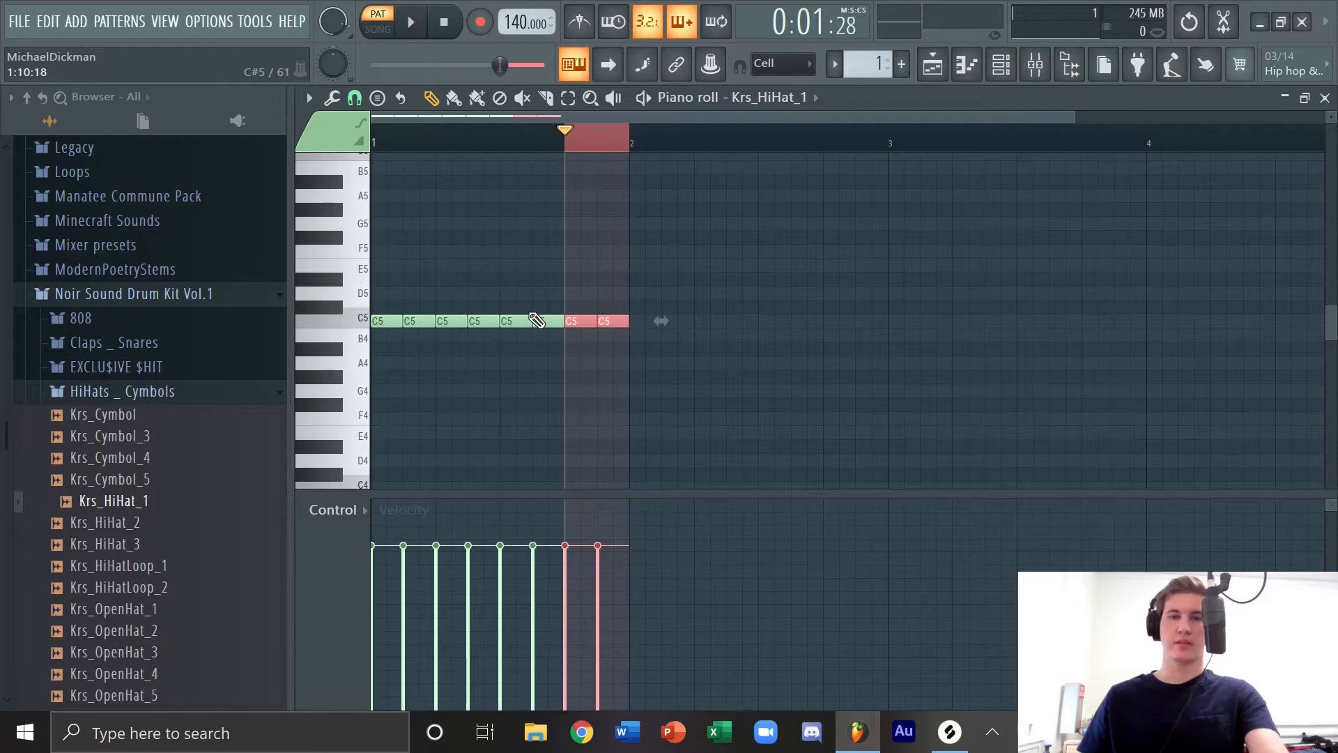
key("ctrl+b")
key("ctrl+b")
Step: Try to select all the C5 notes in bars 1 and 2 and duplicate them from bar 3 onward
left_click_drag(959, 395, 212, 236)
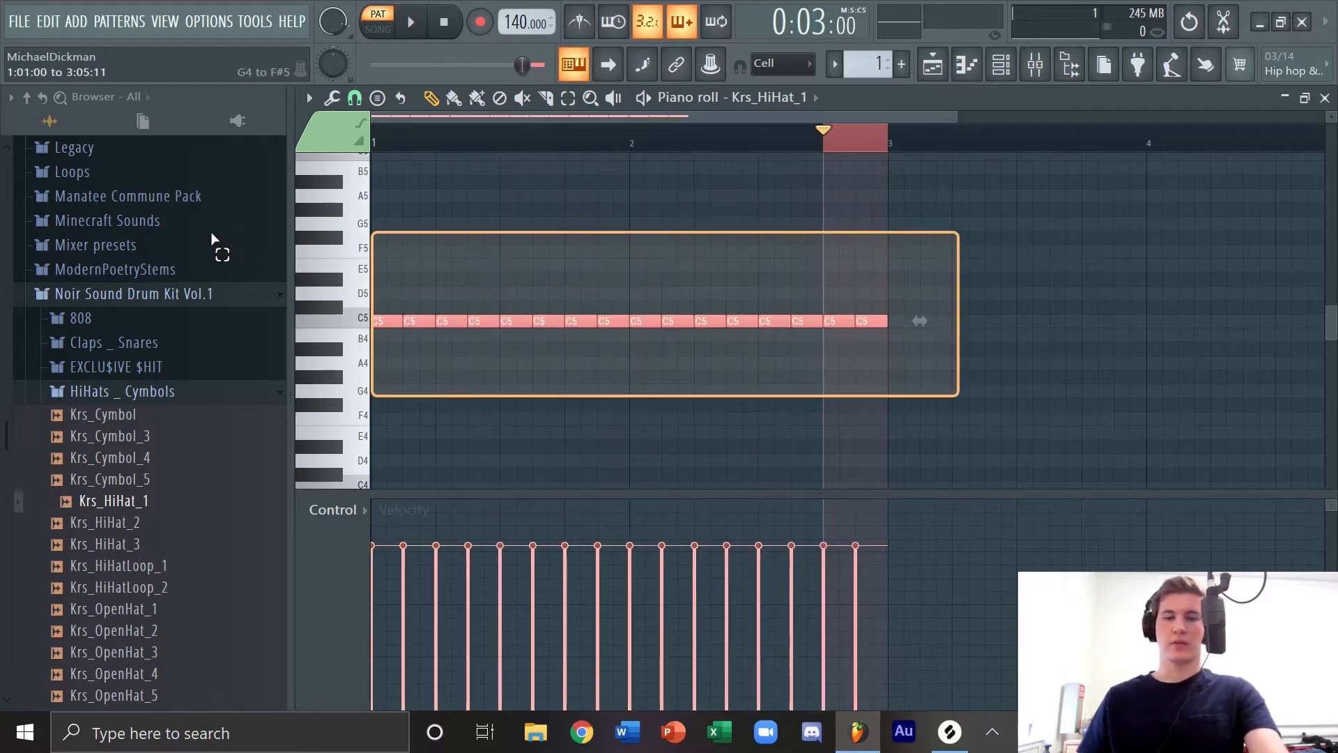
key("ctrl+b")
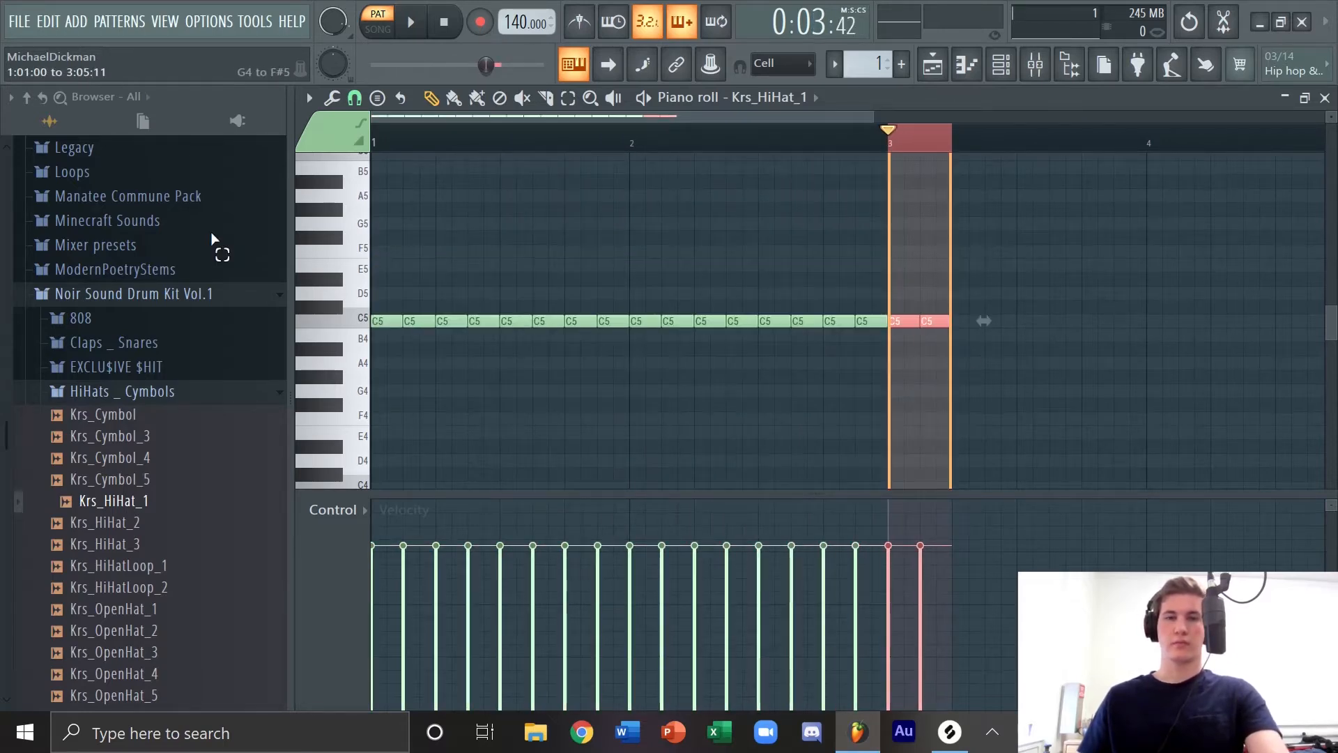
left_click_drag(212, 234, 716, 267)
scroll(595, 232, "down", 12)
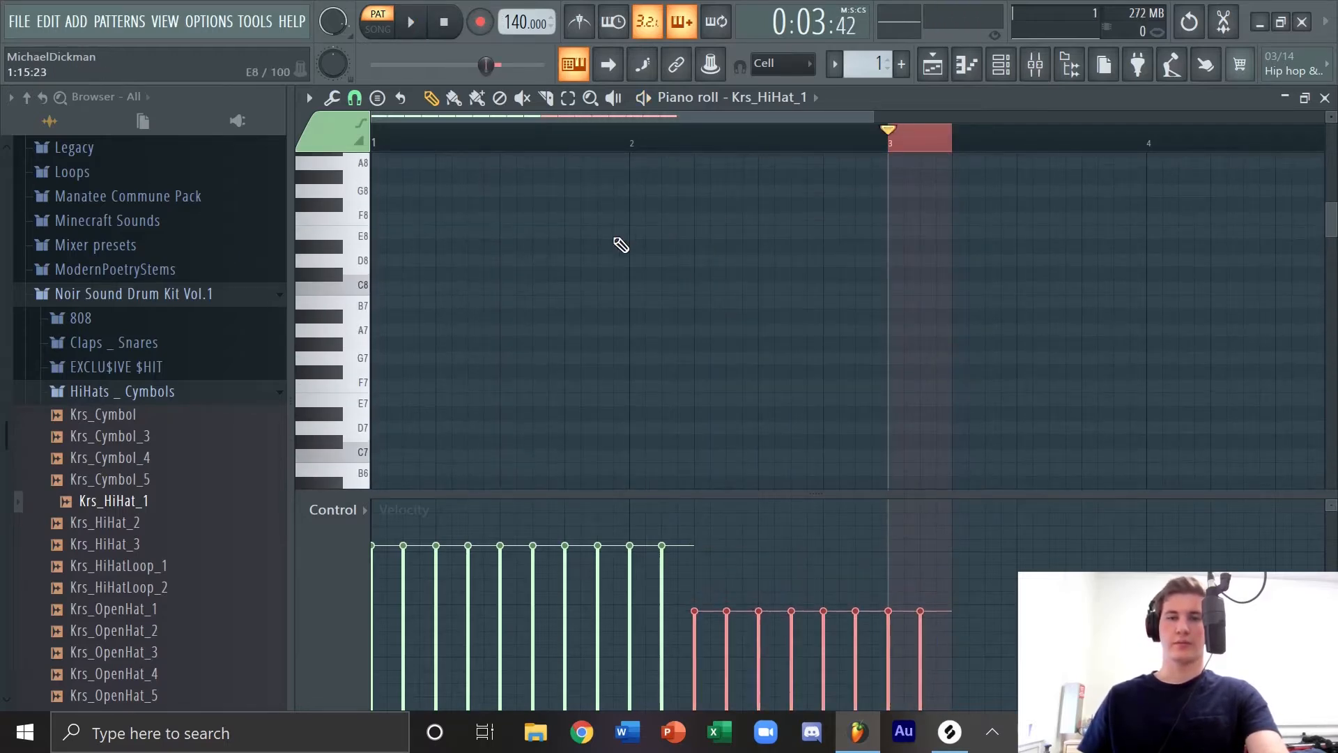
Step: Undo the velocity changes made to the last eight hi-hat notes
key("ctrl+alt+z")
key("ctrl+alt+z")
key("ctrl+alt+z")
key("ctrl+alt+z")
key("ctrl+alt+z")
key("ctrl+alt+z")
key("ctrl+alt+z")
key("ctrl+alt+z")
key("ctrl+alt+z")
key("ctrl+alt+z")
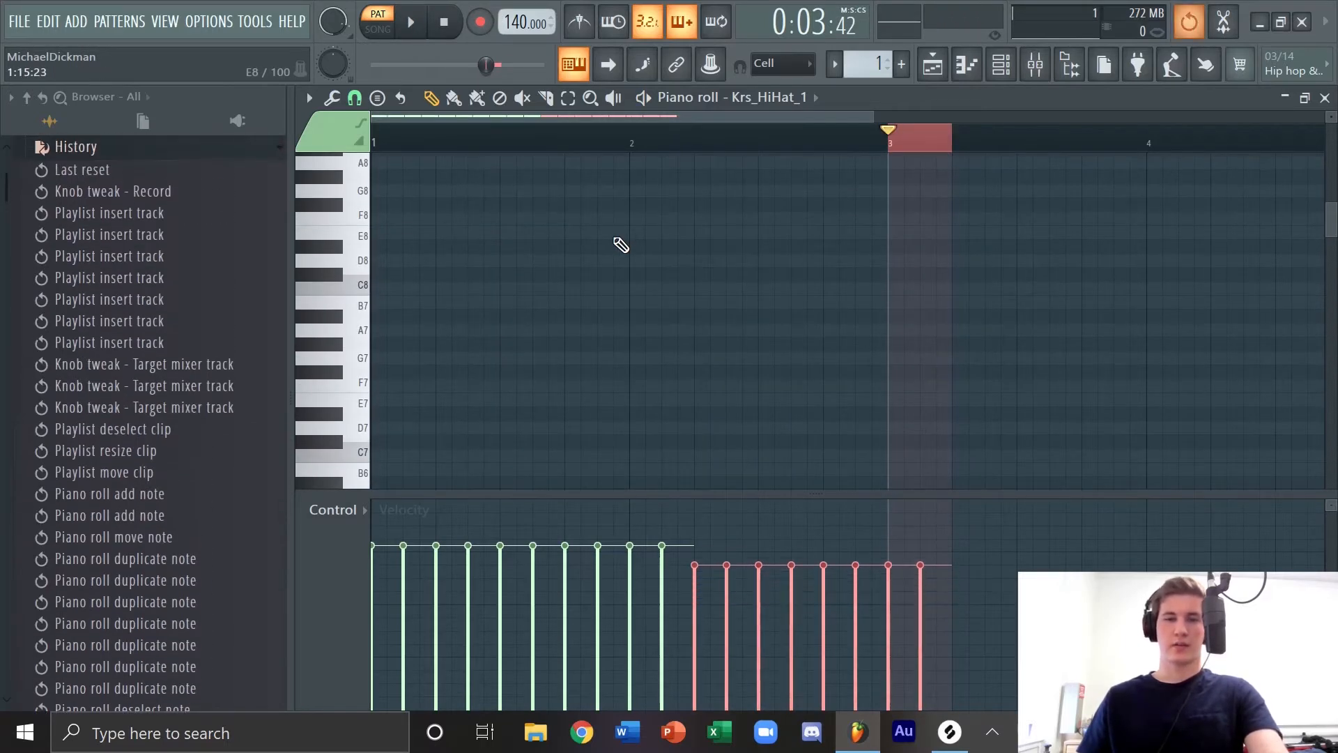
Step: Clear the note selection and delete the two extra C5 notes at the start of bar 3
right_click(746, 293)
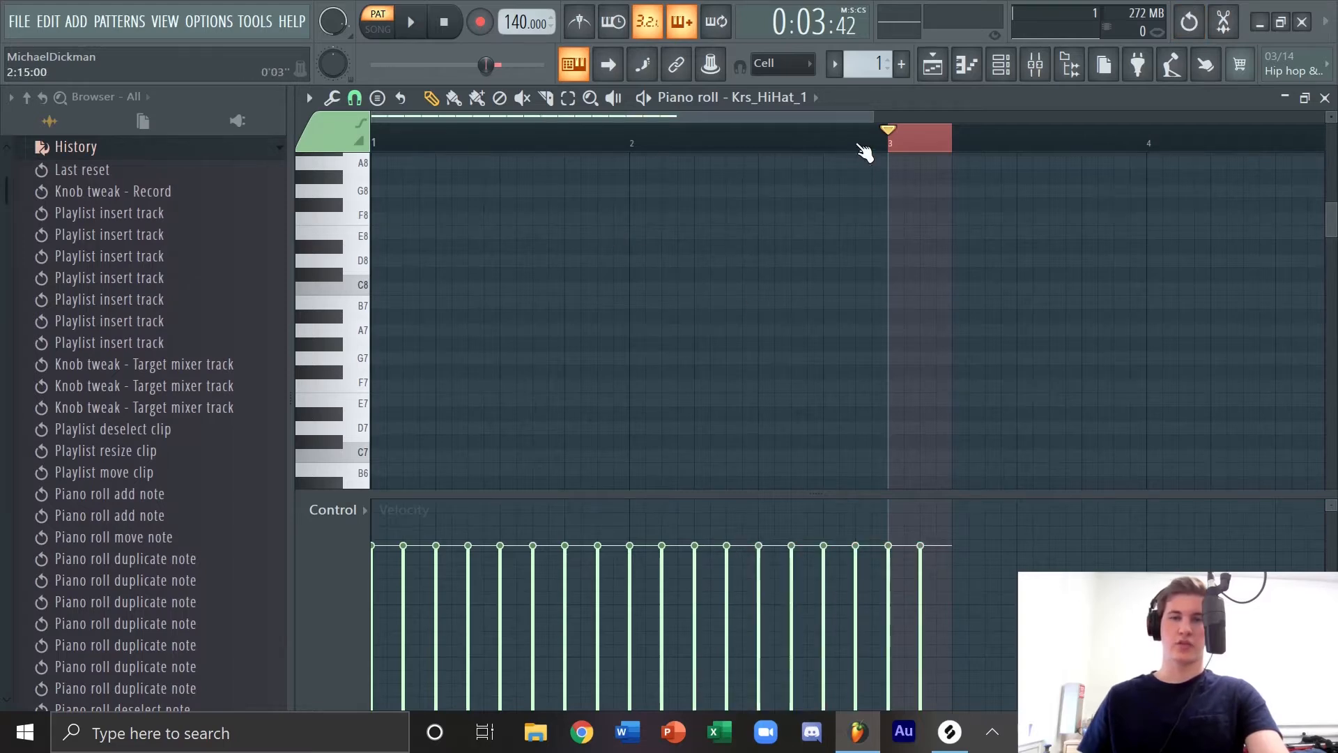
scroll(865, 152, "down", 10)
key("ctrl+a")
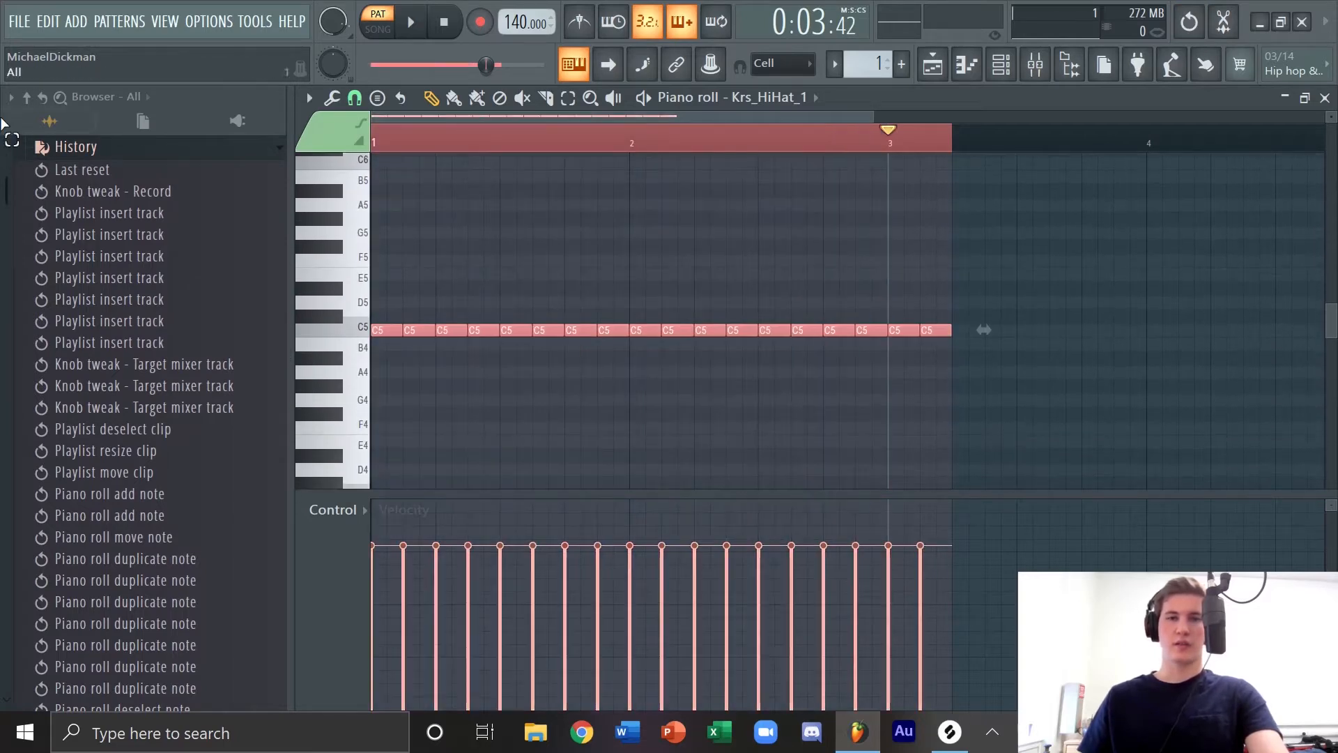
right_click(617, 200)
key("ctrl+a")
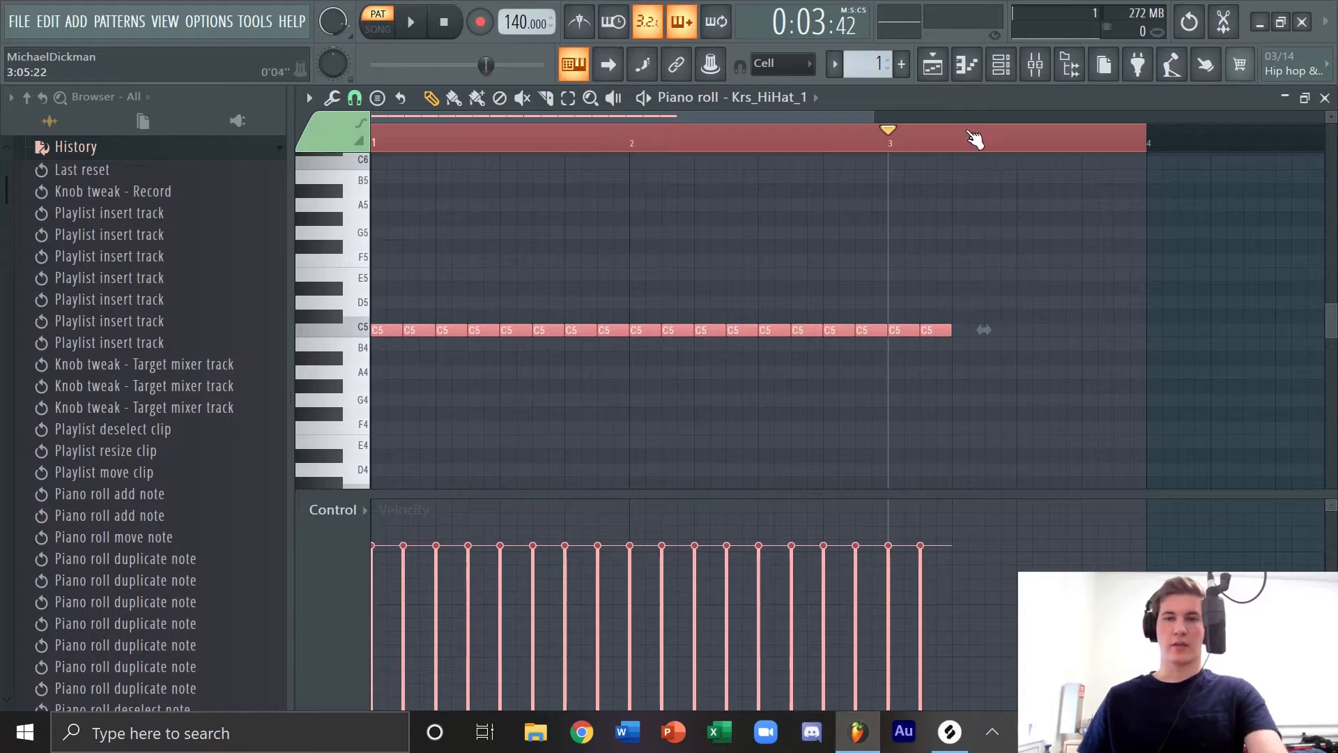
left_click_drag(974, 139, 952, 143)
right_click(907, 293)
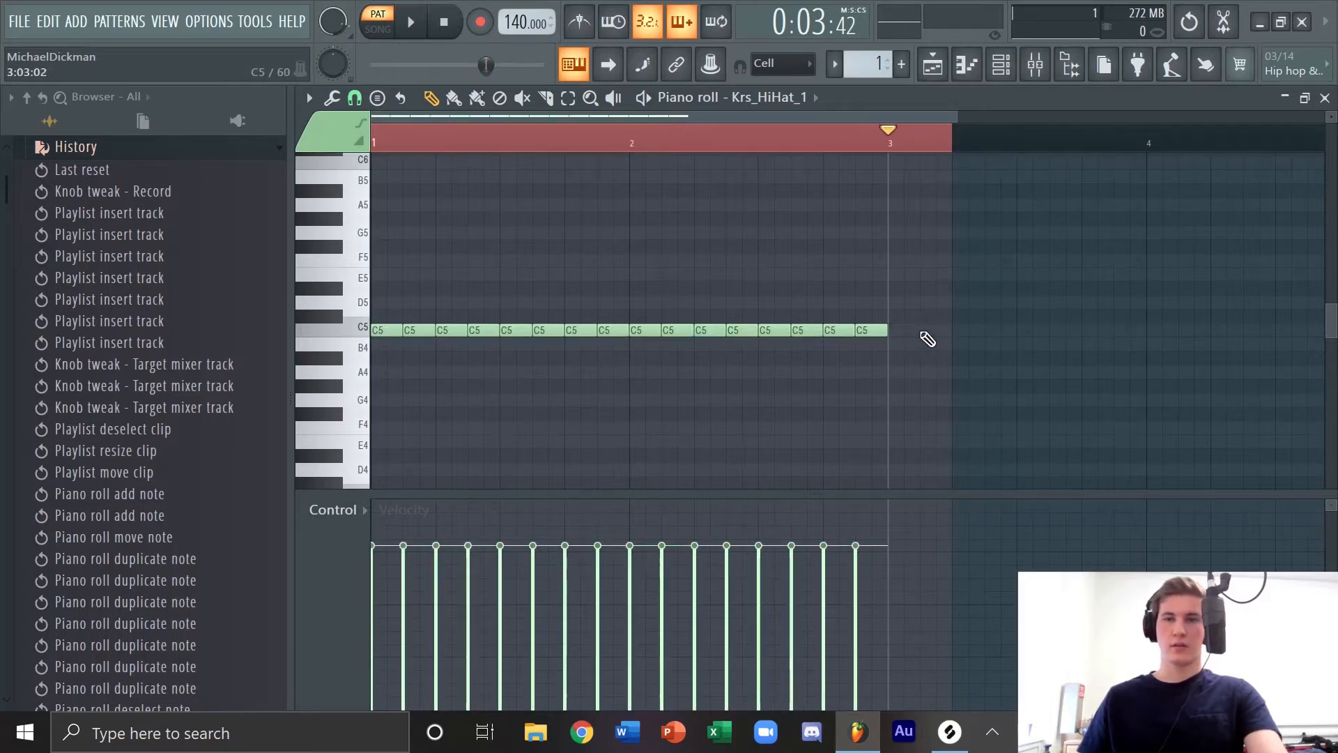
Step: Select all the C5 notes in bars 1 and 2 and duplicate them into bars 3 and 4
key("ctrl+a")
right_click(928, 240)
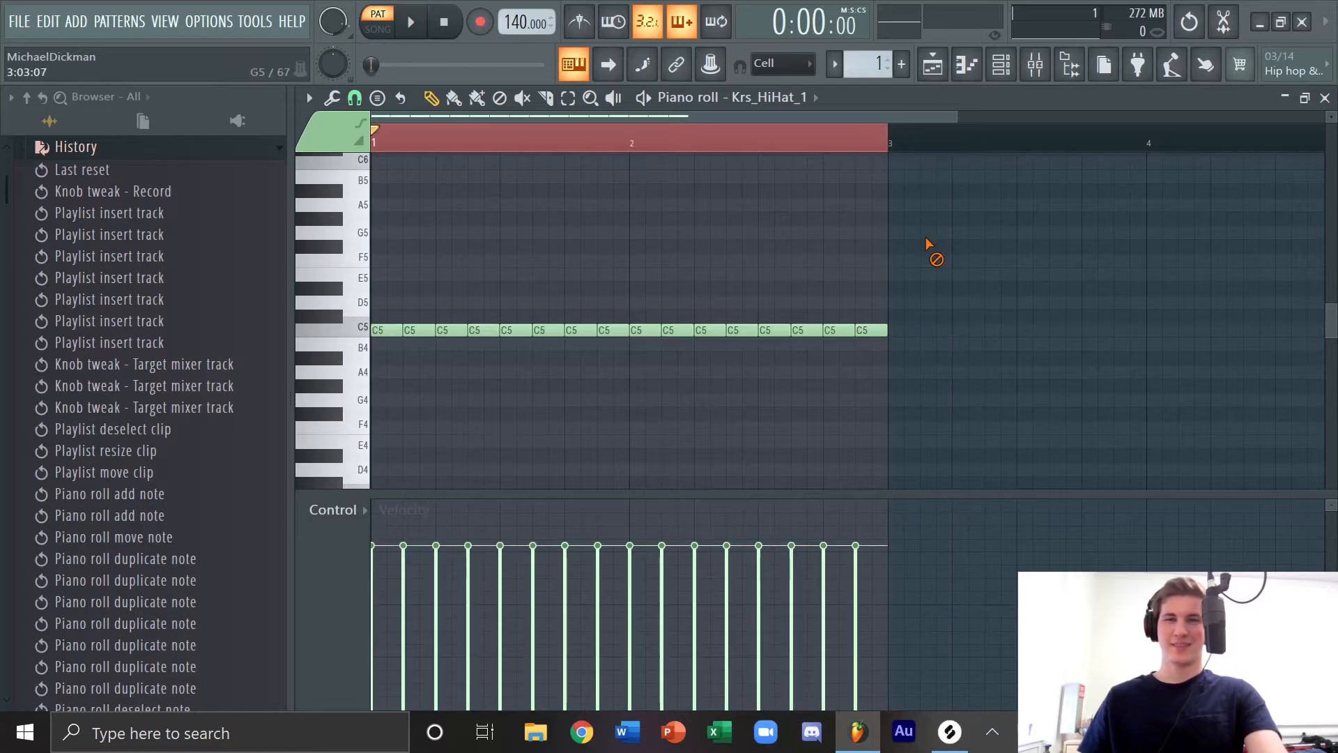
key("ctrl+a")
key("ctrl+b")
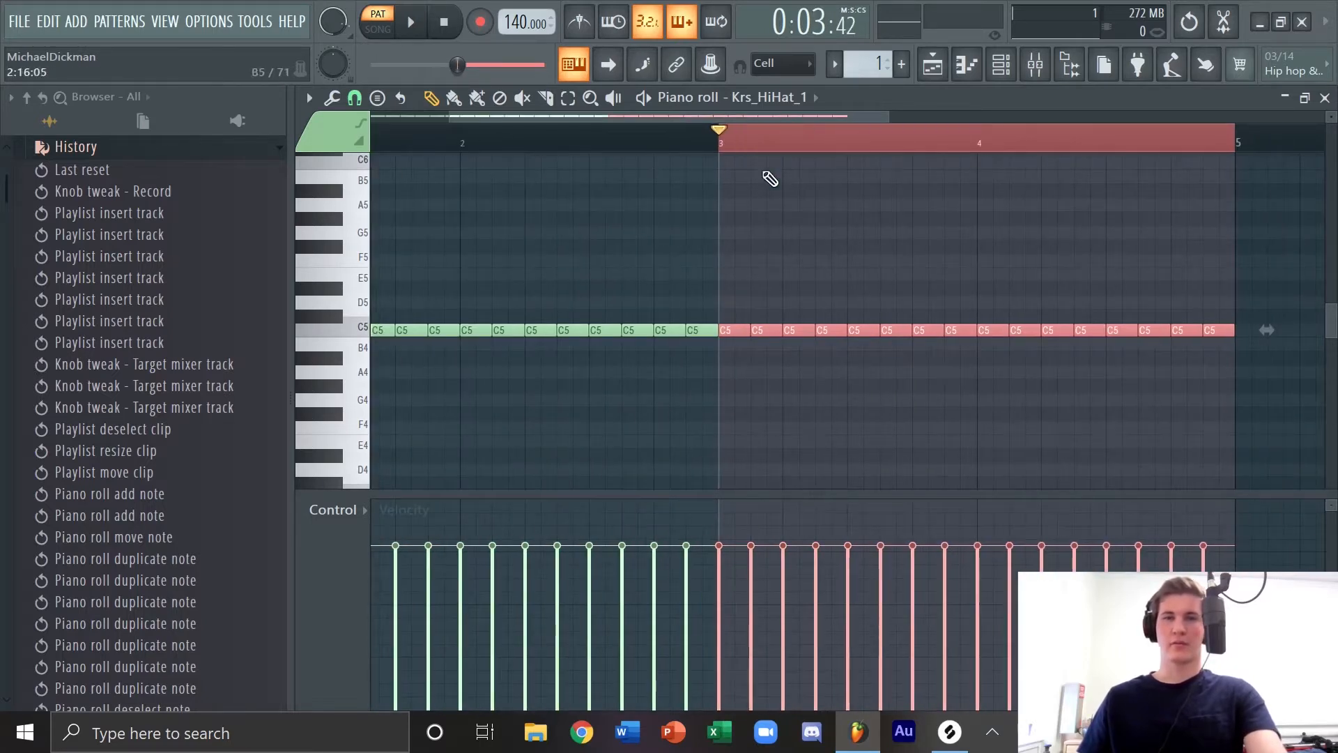
left_click_drag(717, 143, 382, 236)
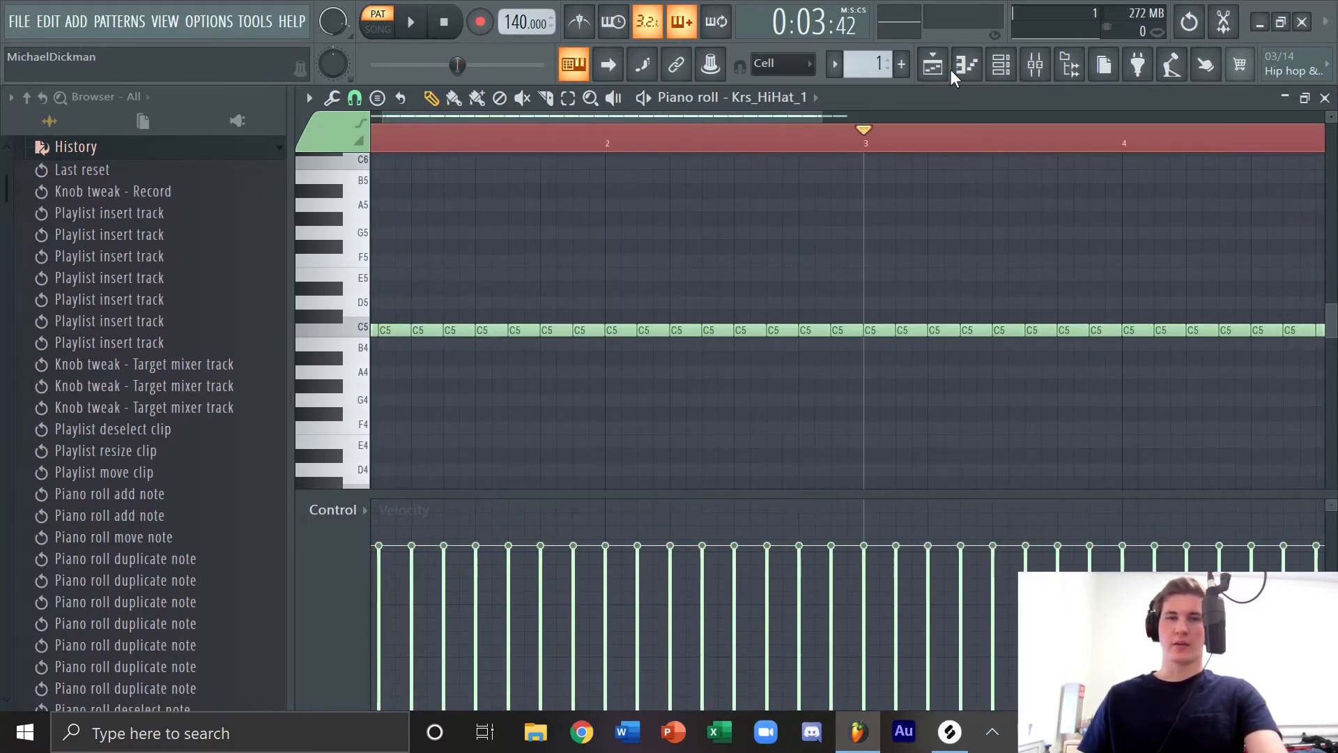
Step: Return to the playlist and rename the ROBOTAKI kick track as Kick
left_click(951, 69)
right_click(512, 219)
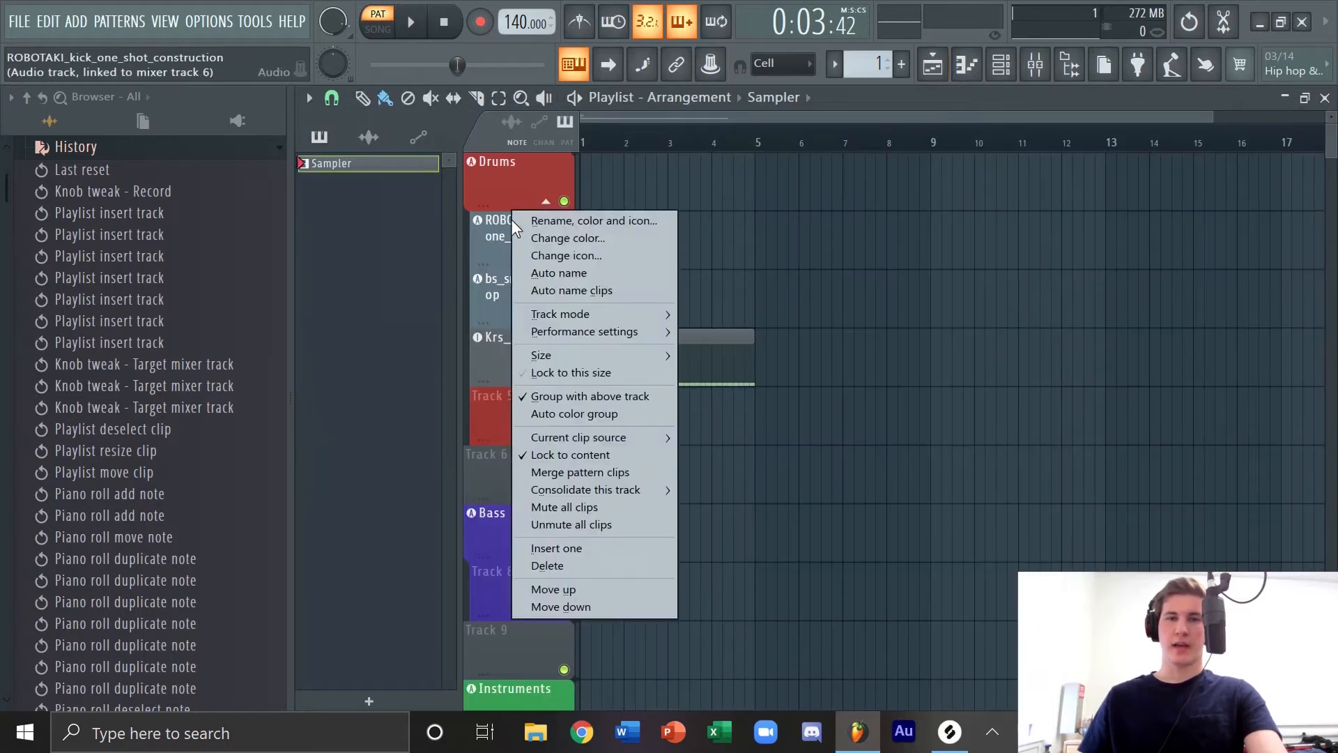
left_click(665, 221)
type("Kick")
key("Return")
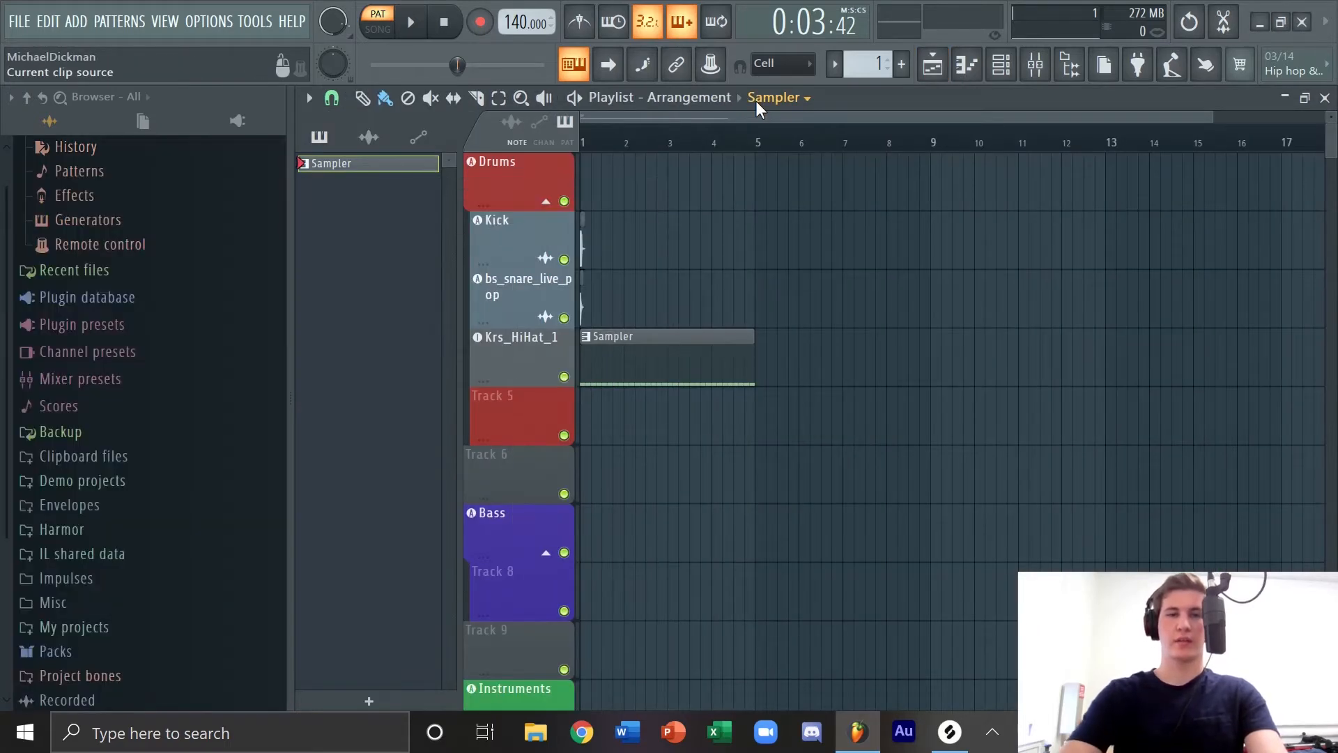
Step: Rename the bs_snare_live_pop track as Snare
right_click(505, 273)
left_click(527, 275)
type("N")
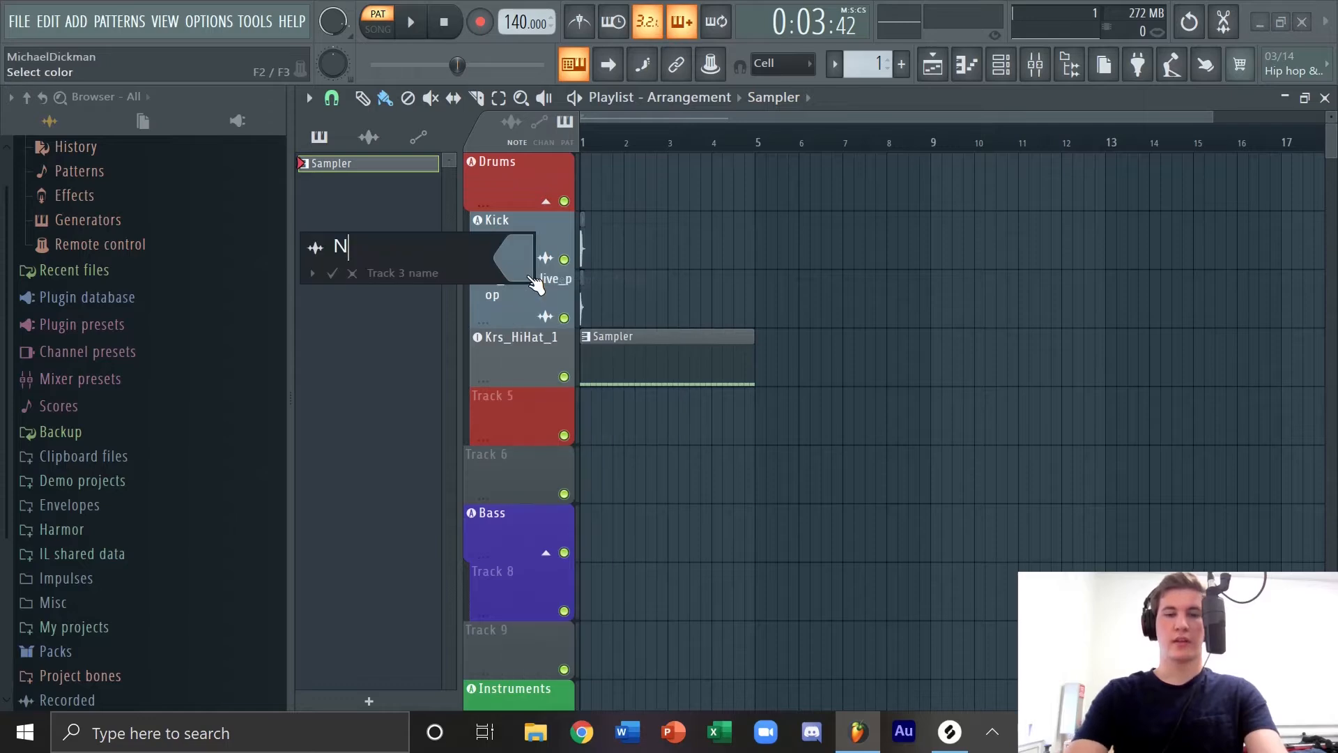
key("BackSpace")
type("Snare")
key("Return")
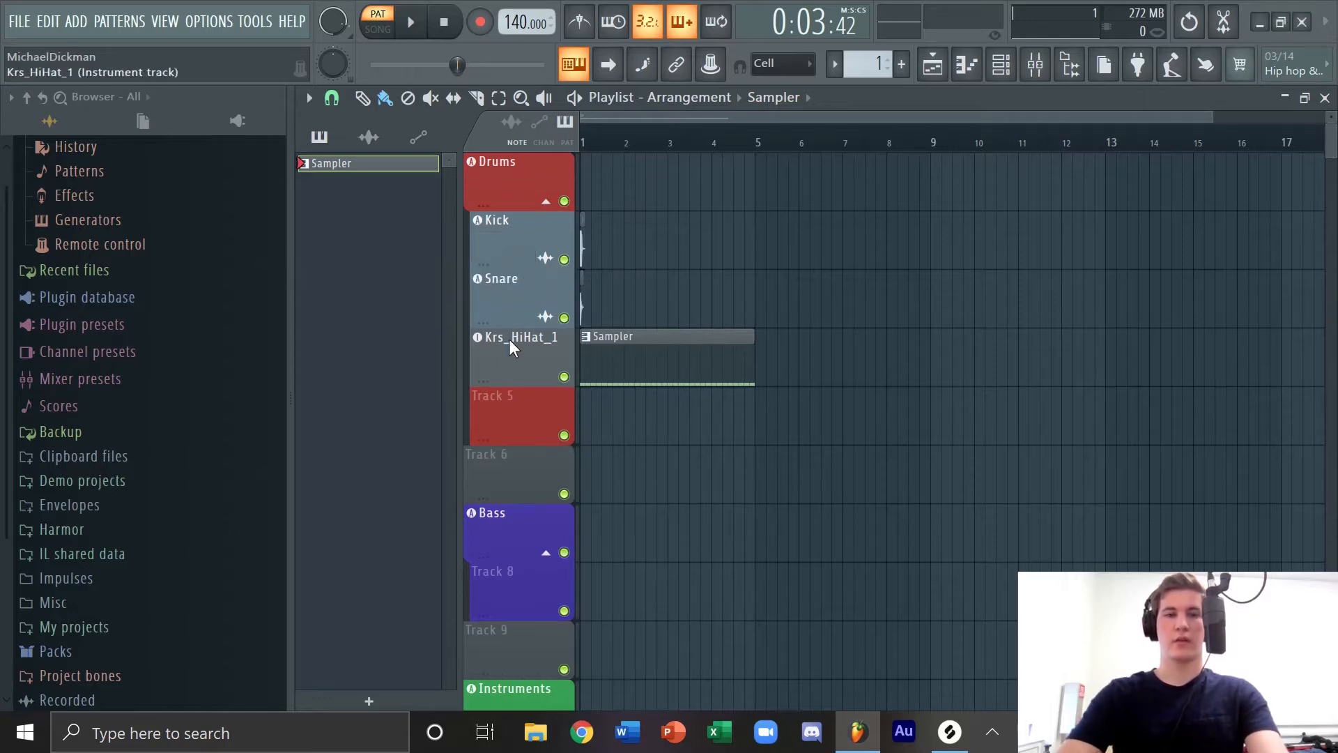
Step: Rename the Krs_HiHat_1 track as HiHat
right_click(509, 339)
left_click(538, 306)
type("HiHat")
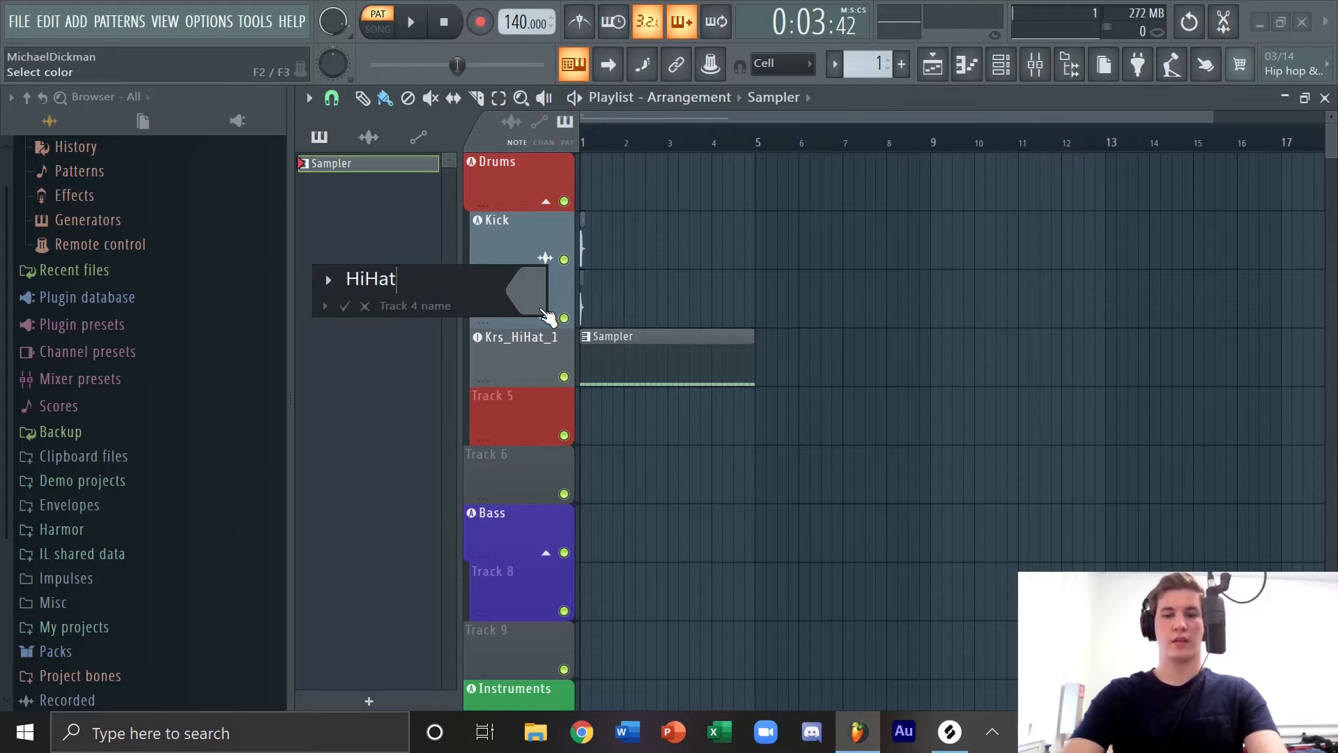
key("Return")
Step: Auto-color the Drums group in the playlist so its child tracks share the red color
right_click(512, 166)
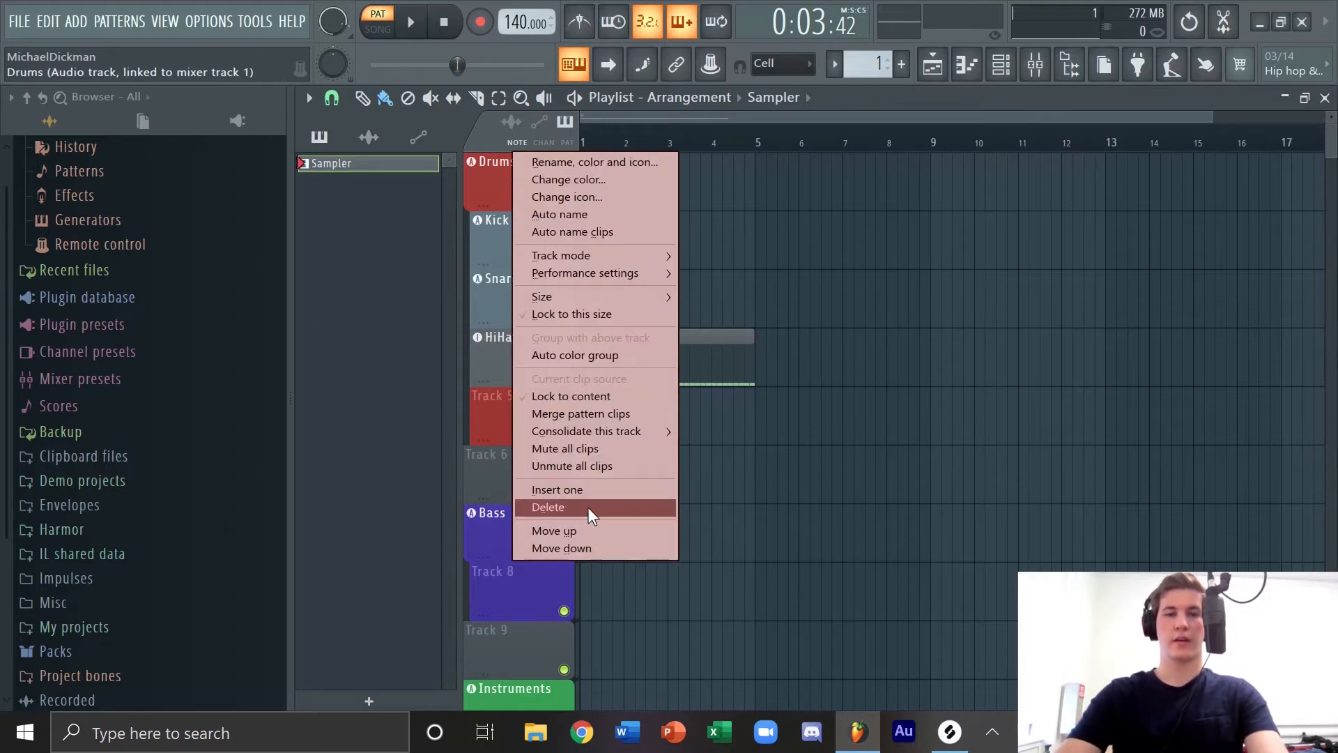
left_click(579, 354)
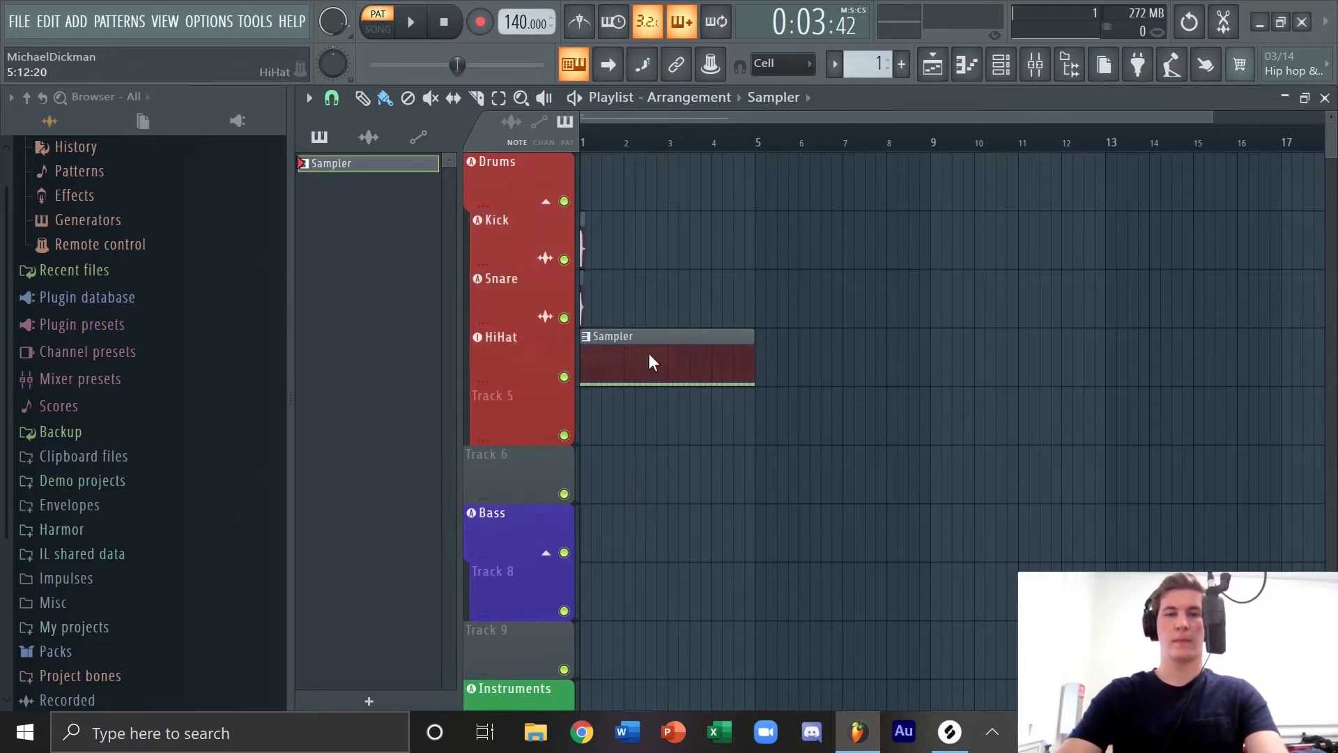
Step: In the mixer, move the Kick, Snare and HiHat tracks in that order directly after the Drums track
left_click(1037, 66)
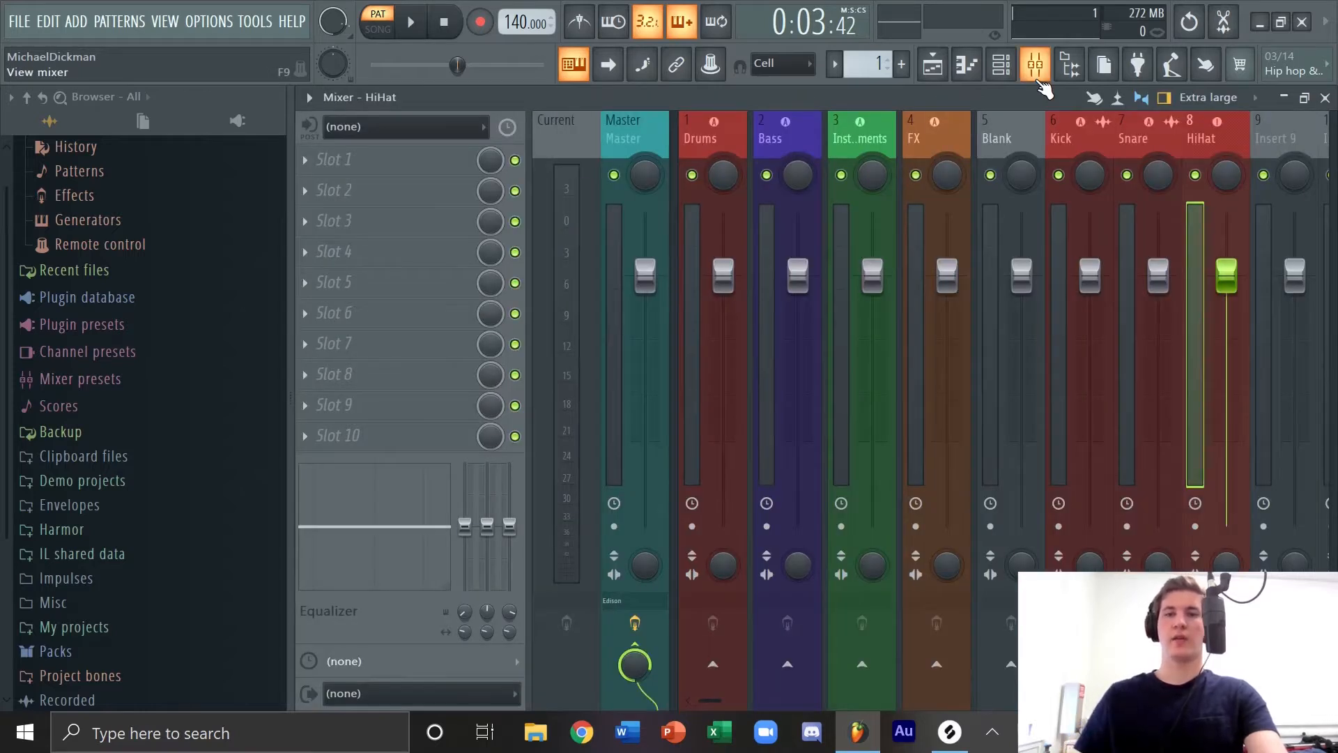
left_click(1054, 230)
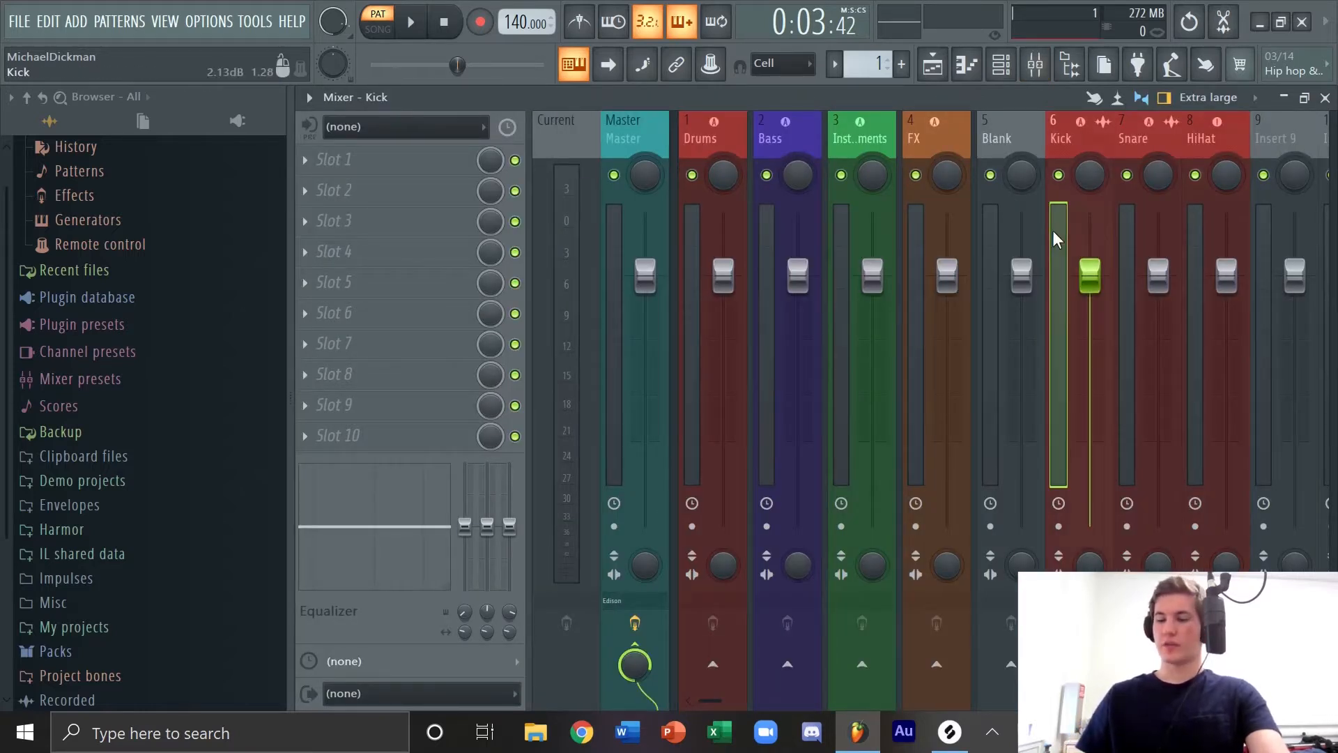
left_click_drag(1053, 237, 766, 237)
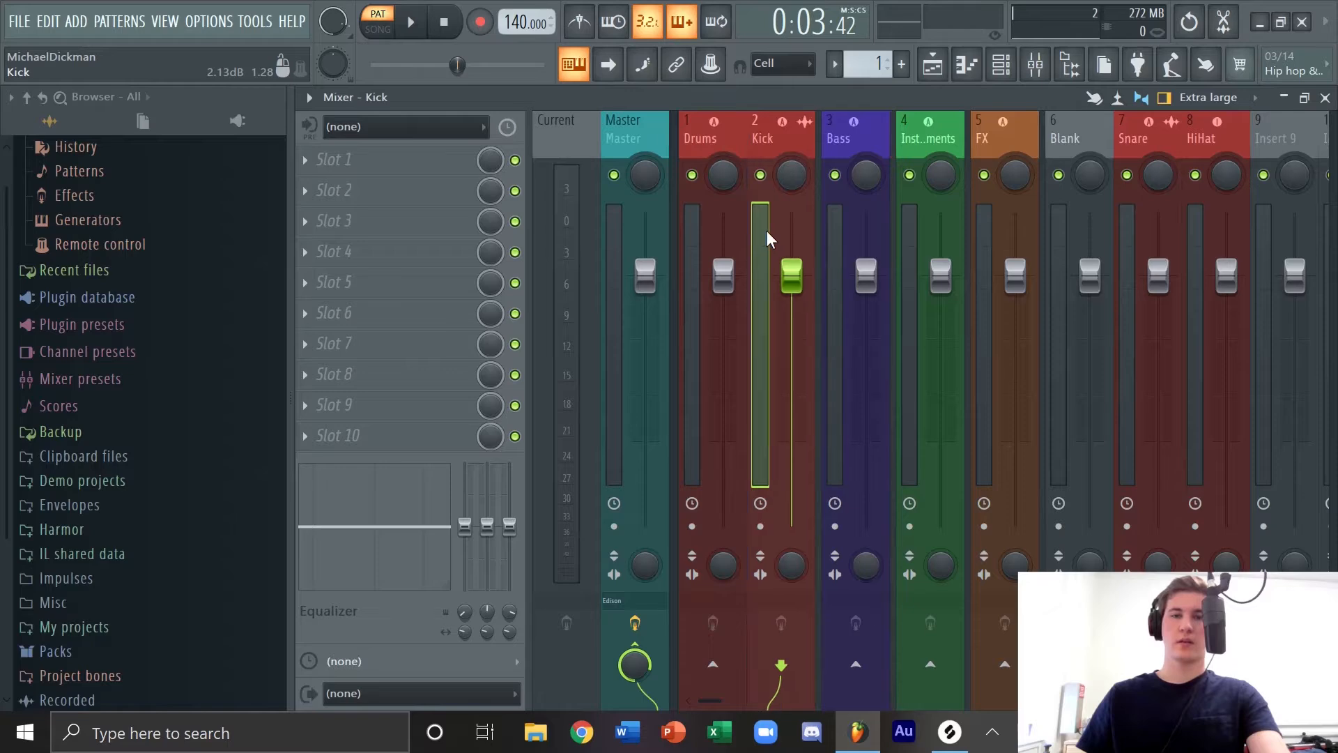
left_click(1124, 241)
left_click_drag(1123, 241, 854, 245)
left_click(1189, 218)
left_click_drag(1191, 217, 900, 218)
Step: Route the Kick, Snare and HiHat mixer tracks only to the Drums track and check each track's routing
left_click(827, 218, "ctrl")
left_click(758, 218, "ctrl")
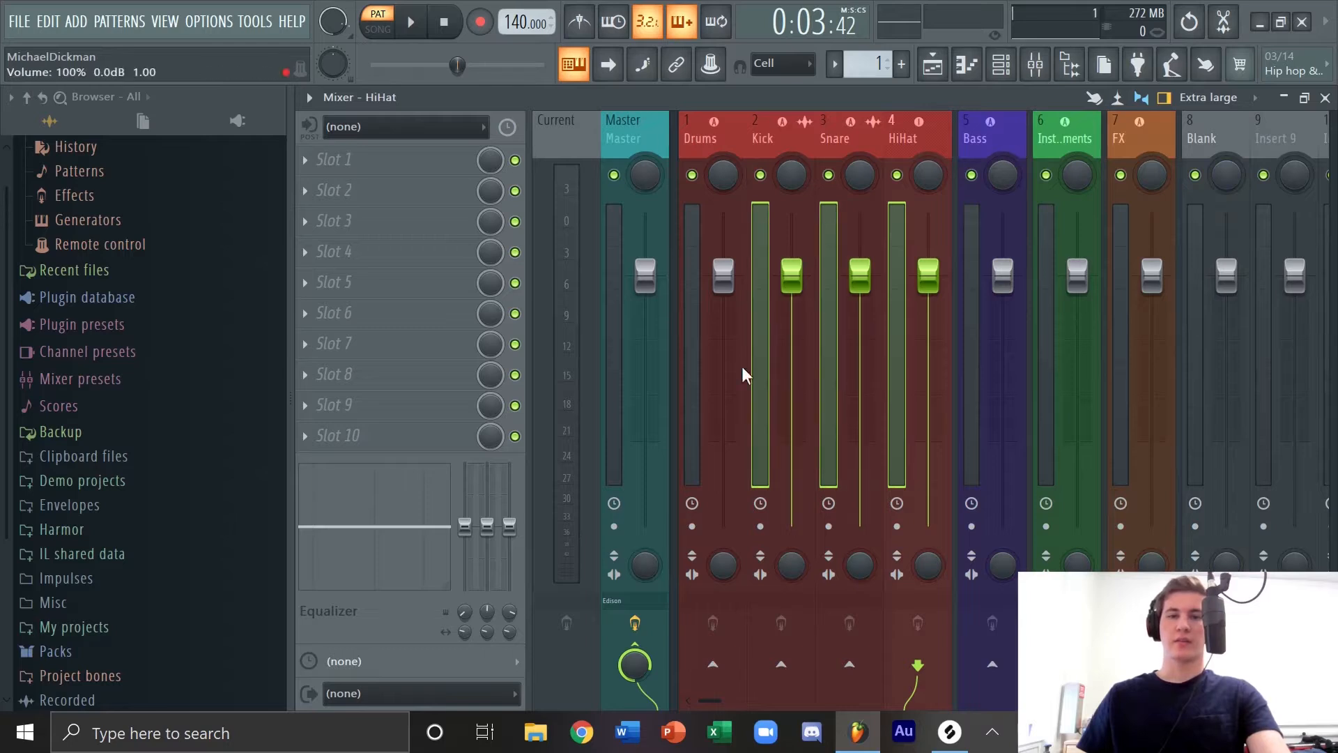
right_click(713, 664)
left_click(756, 642)
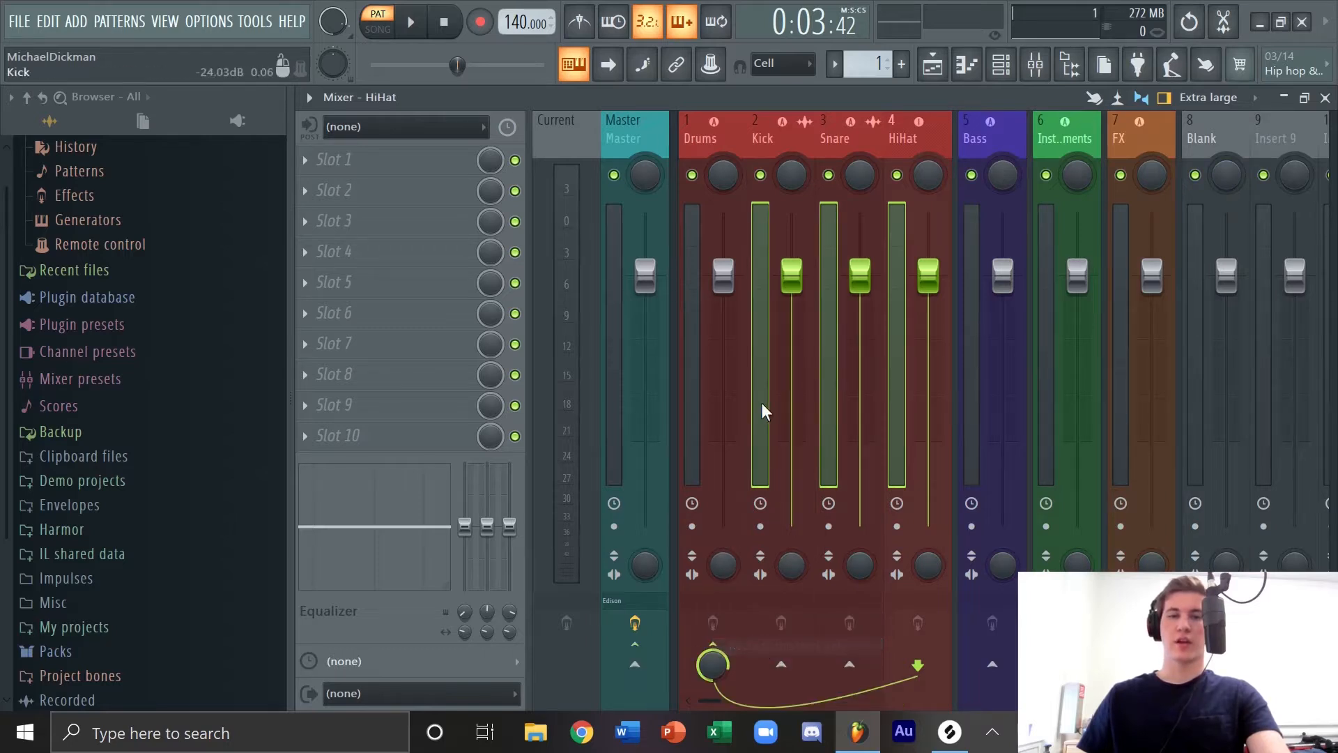
left_click(683, 380)
left_click(756, 362)
left_click(832, 345)
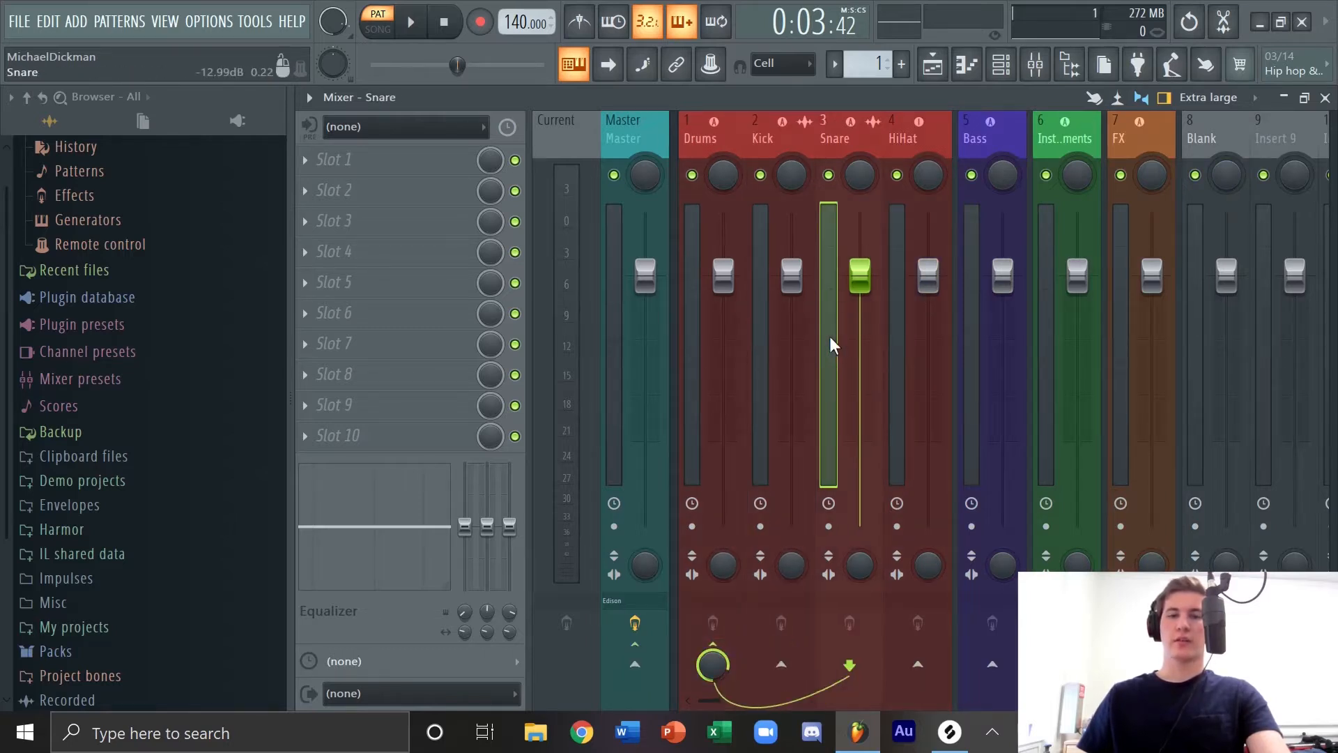
left_click(896, 338)
left_click(687, 366)
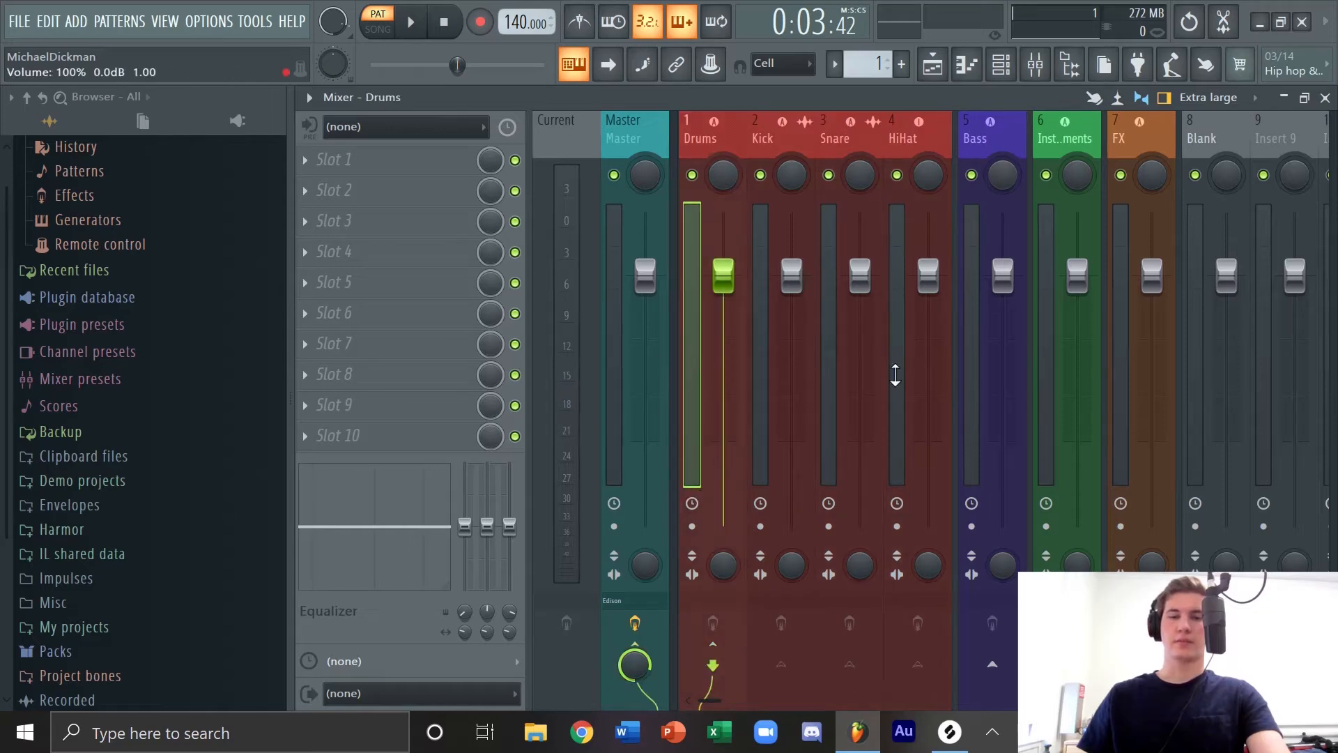
Step: Return to the playlist and move the snare clip to the middle of bar 1
left_click(932, 64)
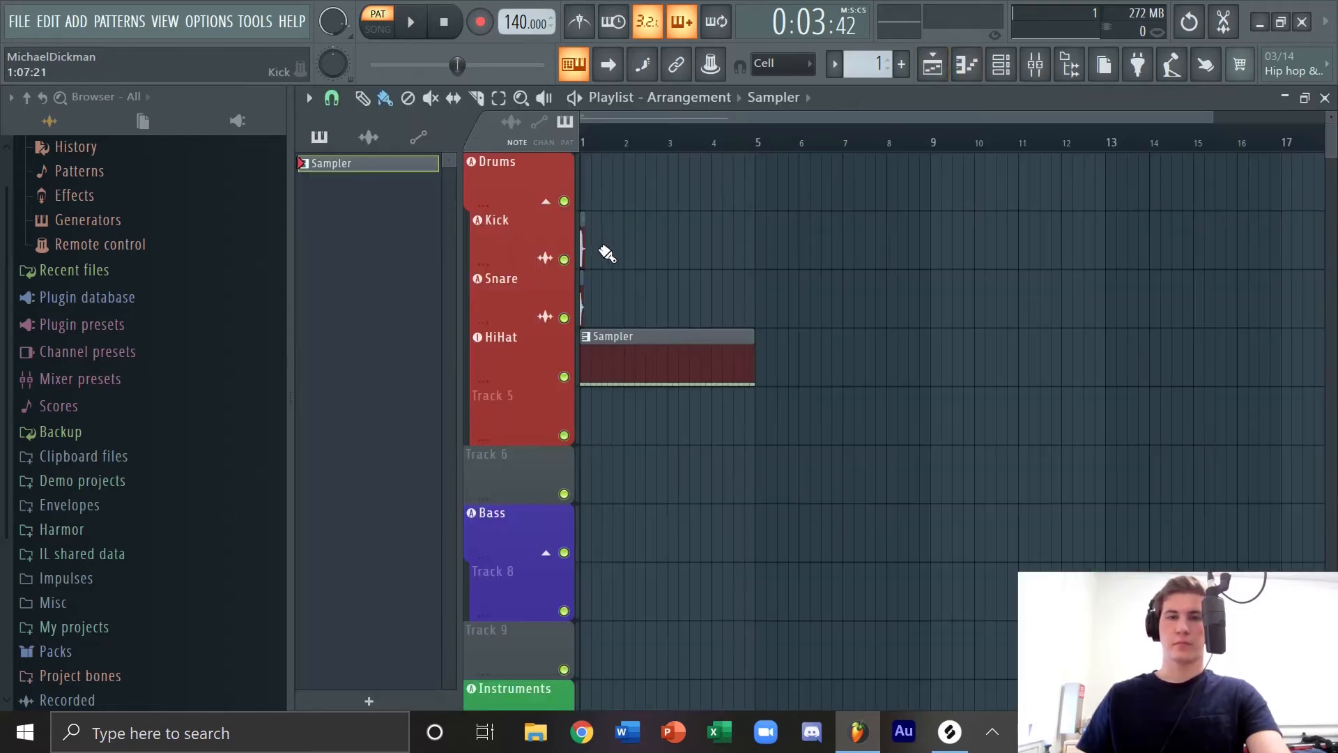
scroll(614, 147, "up", 3)
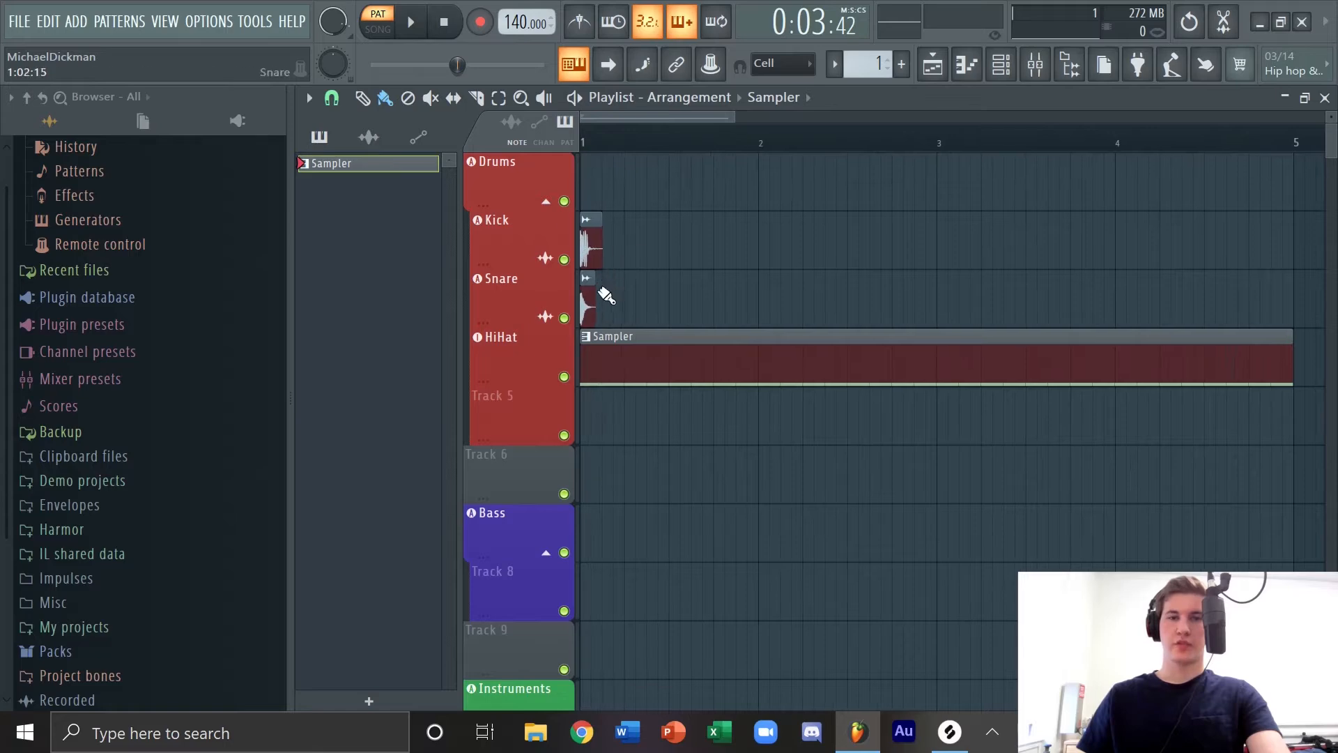
left_click_drag(591, 302, 672, 305)
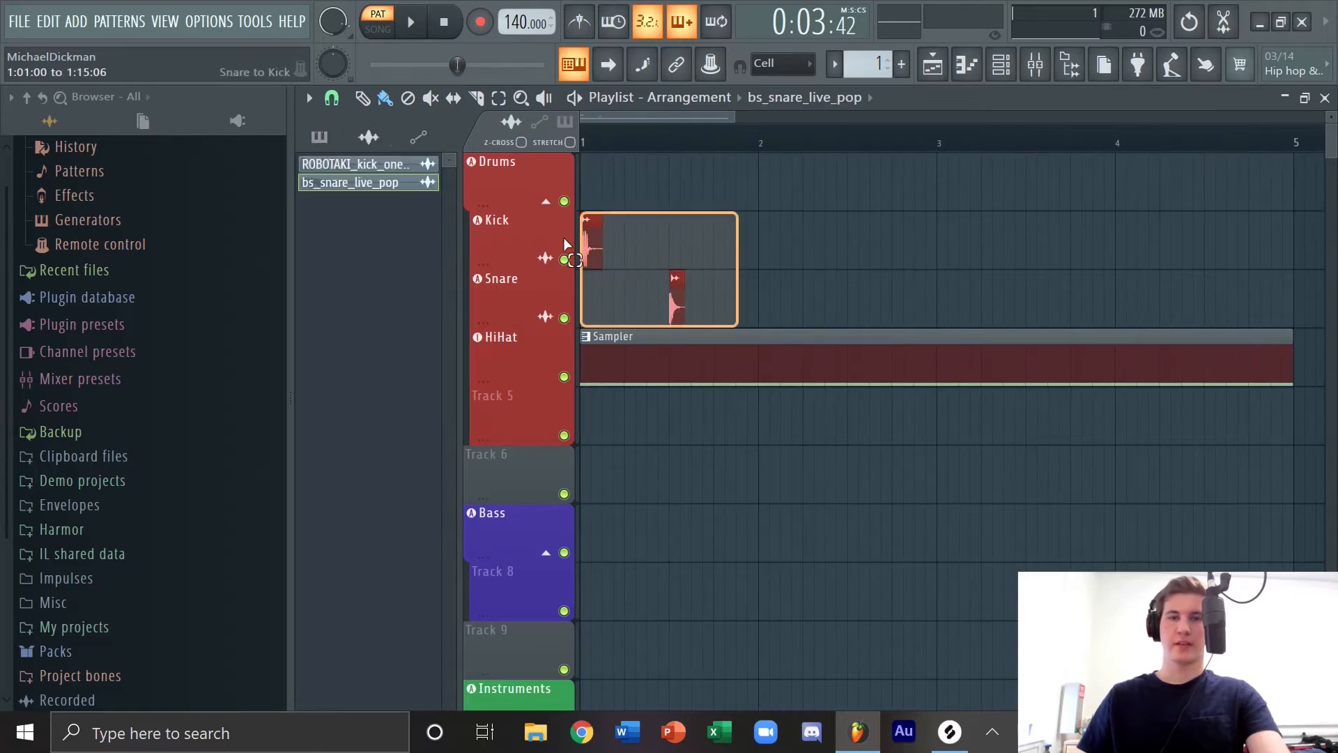
Step: Duplicate the kick and snare clips so the one-bar pattern repeats at the start of bars 2, 3 and 4
key("ctrl+b")
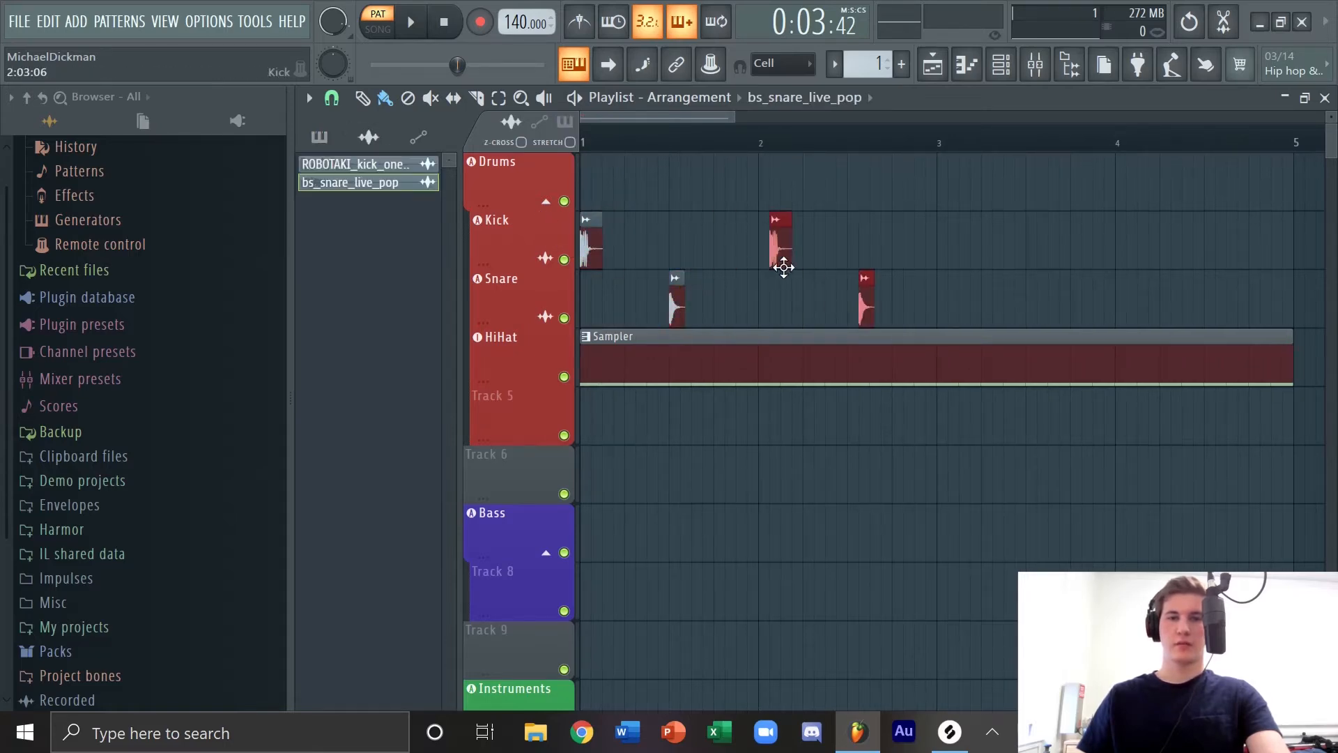
left_click_drag(942, 260, 506, 234)
left_click_drag(648, 281, 904, 311)
key("ctrl+b")
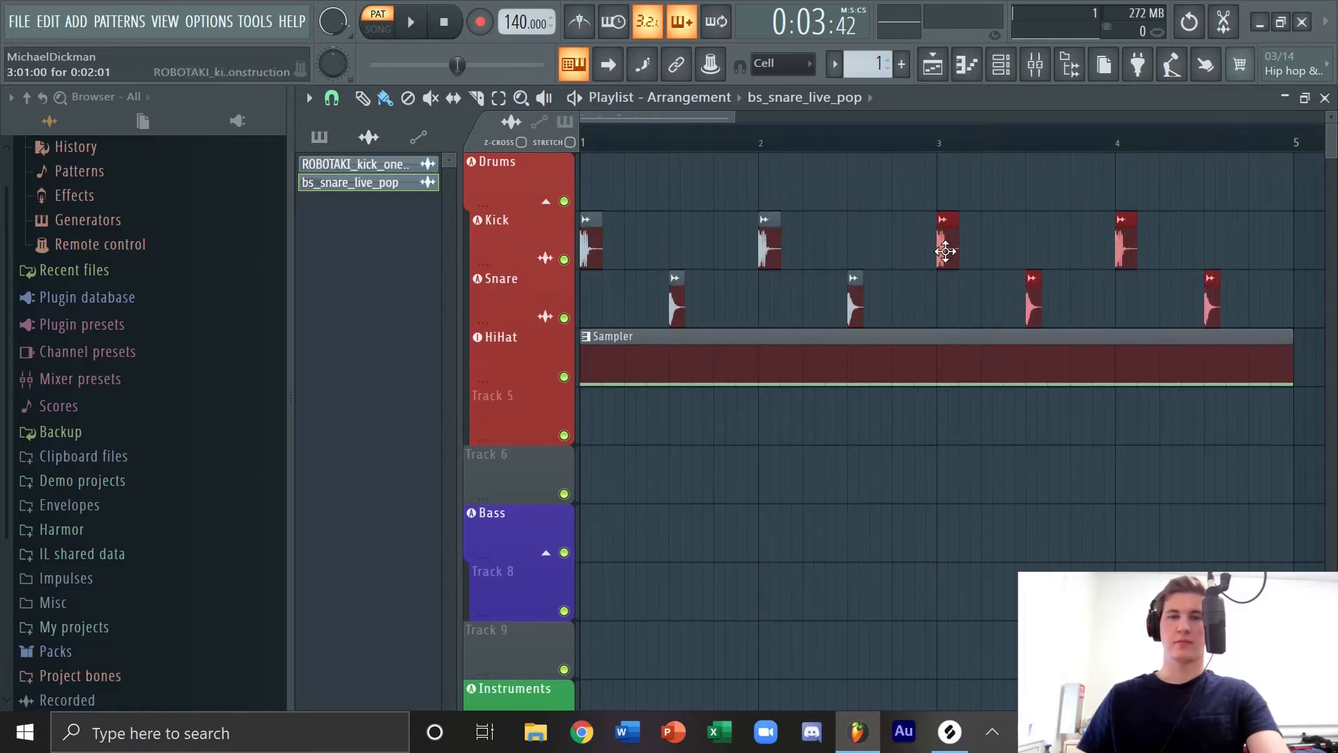
Step: Select bars 1 to 4 of the timeline, switch to song mode and play back the drum loop
scroll(957, 145, "down", 2)
left_click_drag(1094, 148, 581, 144)
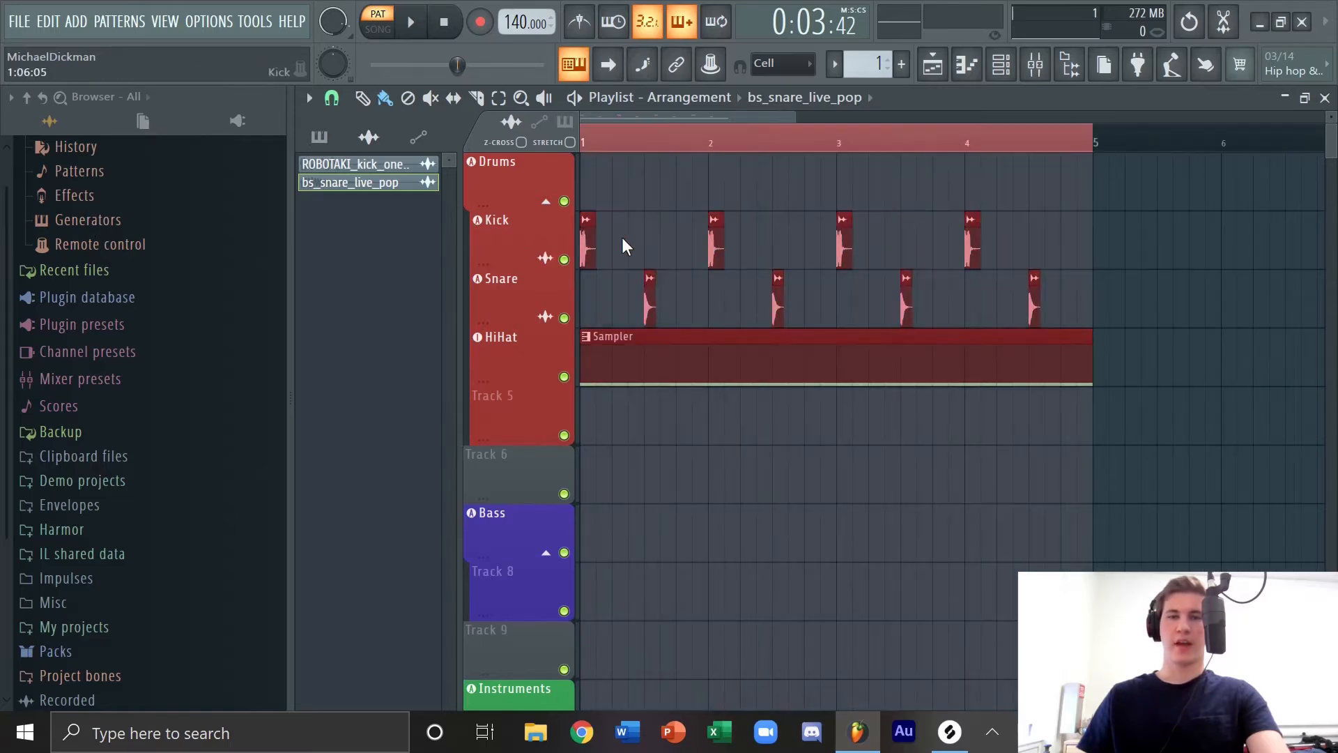
key("space")
key("l")
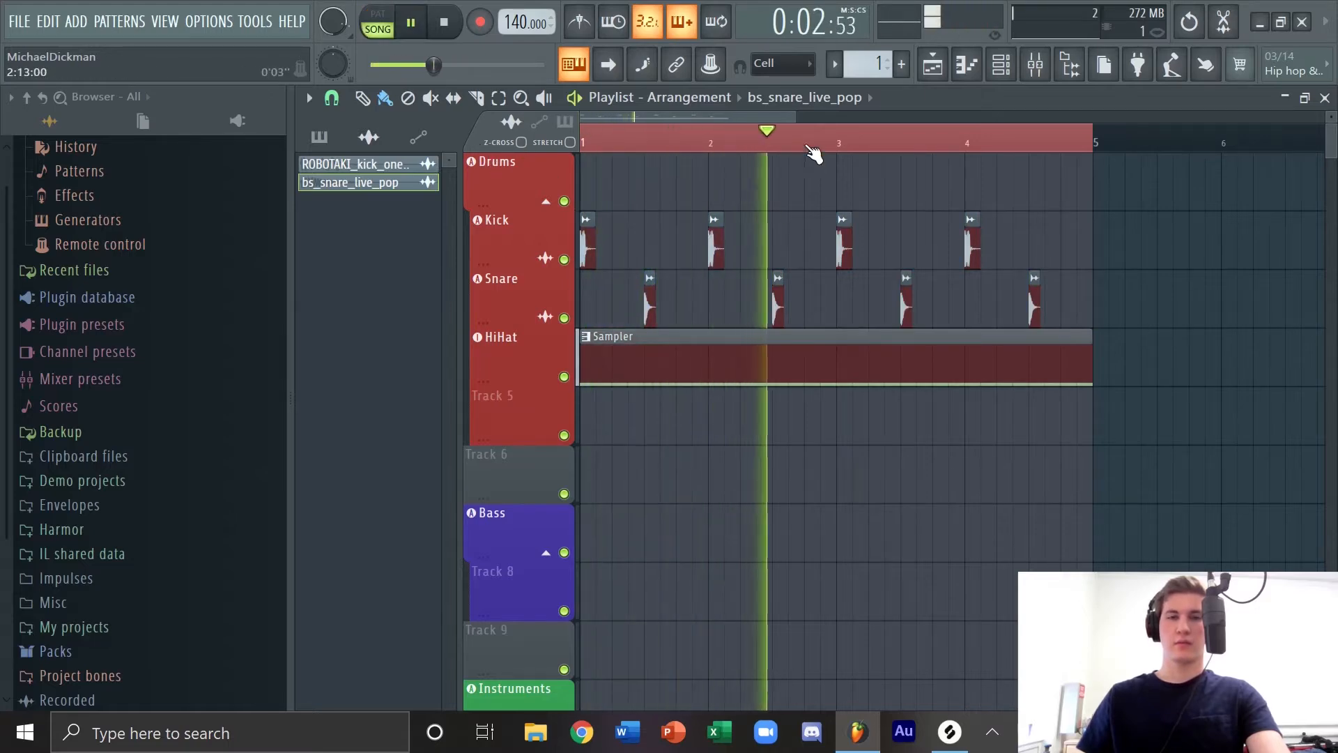
scroll(831, 193, "down", 2)
key("space")
scroll(687, 270, "down", 4)
scroll(684, 299, "up", 4)
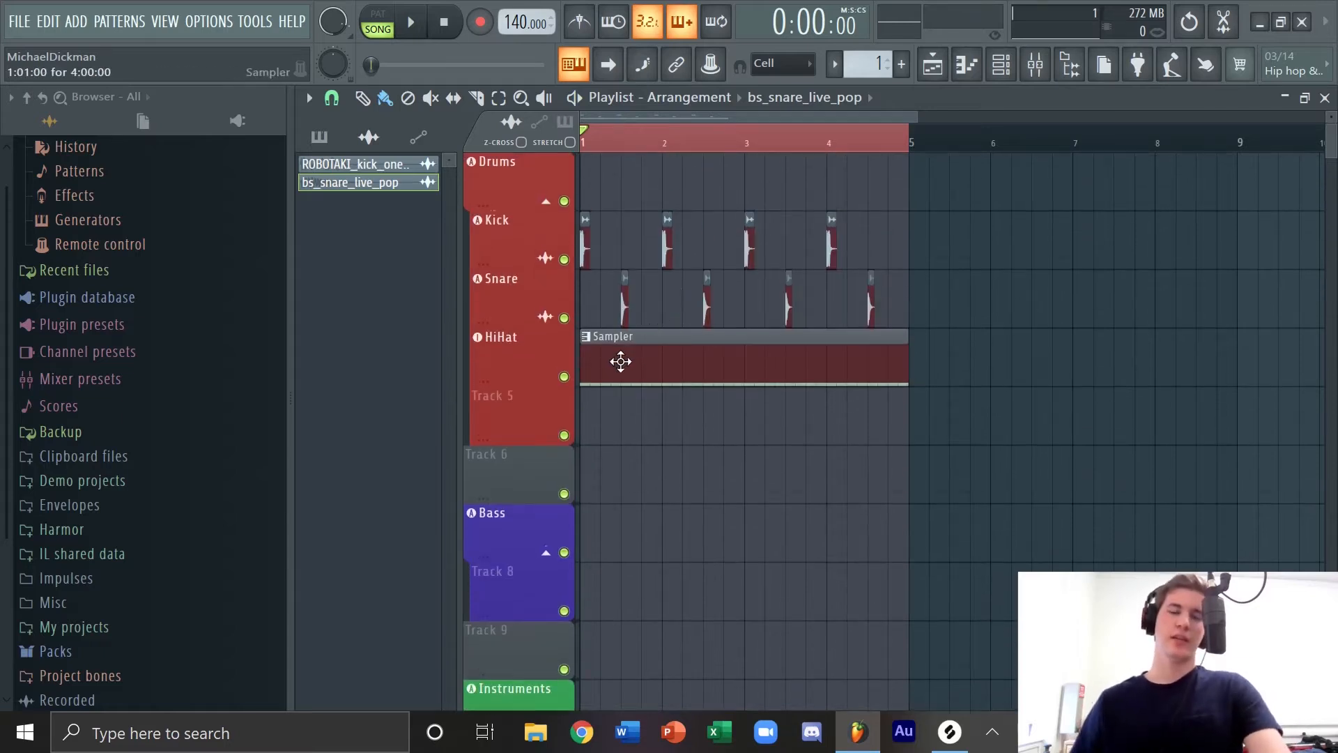
Step: Select all kick, snare and hi-hat clips, mute them and check the playback
scroll(631, 364, "down", 1)
scroll(641, 368, "up", 1)
left_click_drag(828, 388, 1045, 488)
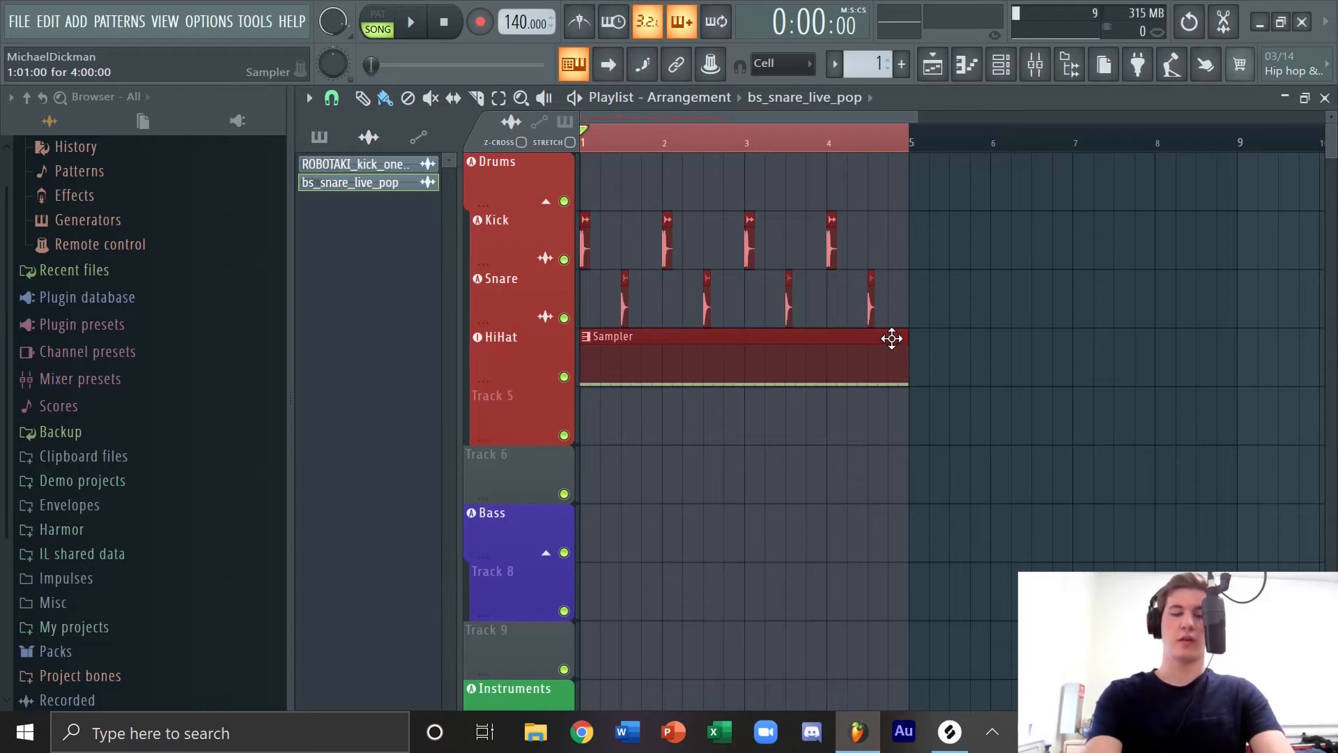
key("alt+m")
left_click(1022, 276)
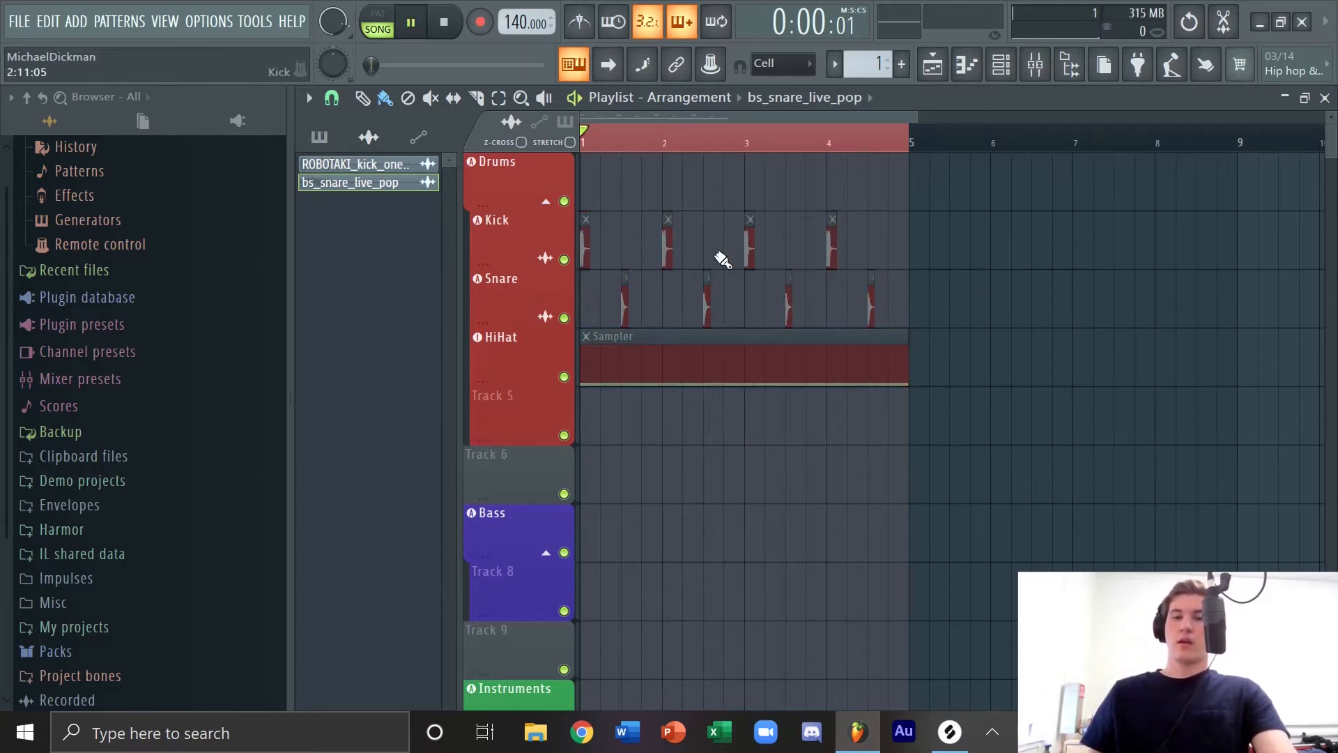
key("space")
scroll(888, 319, "down", 2)
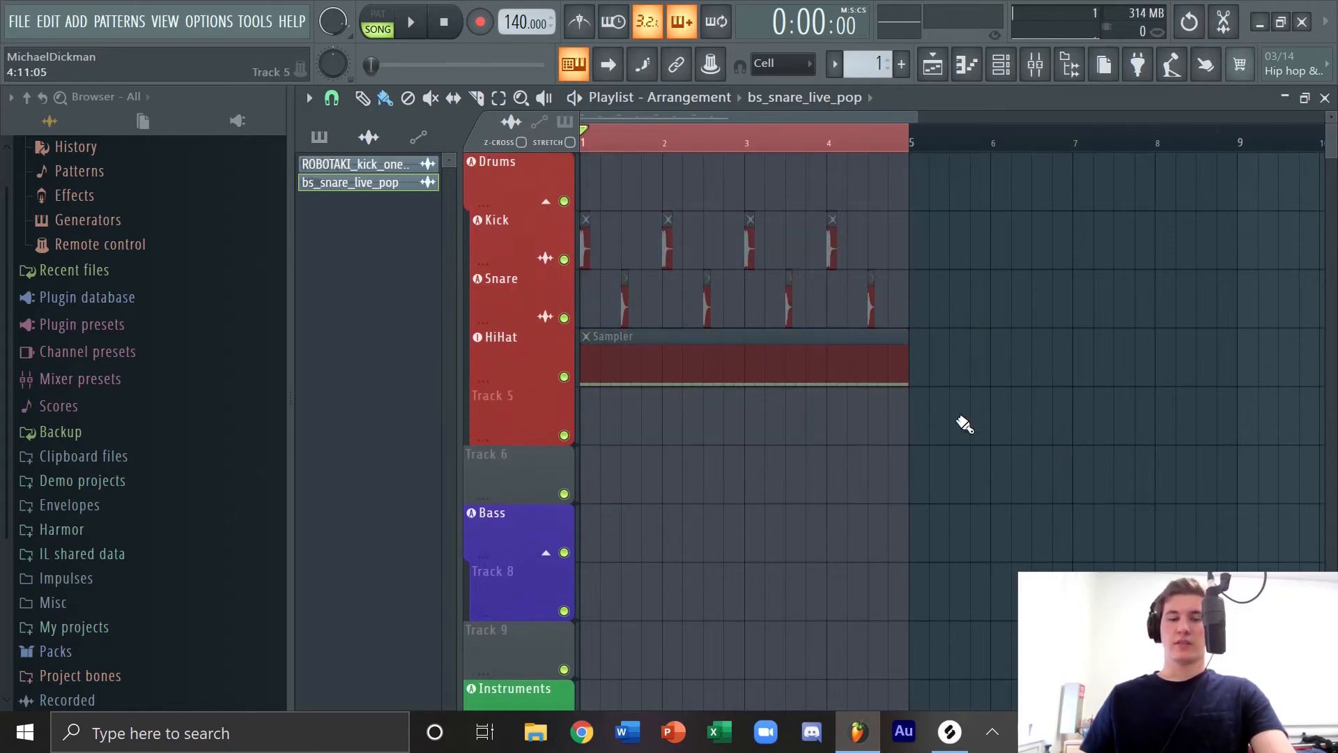
Step: Select all clips in the playlist and unmute them
key("ctrl+a")
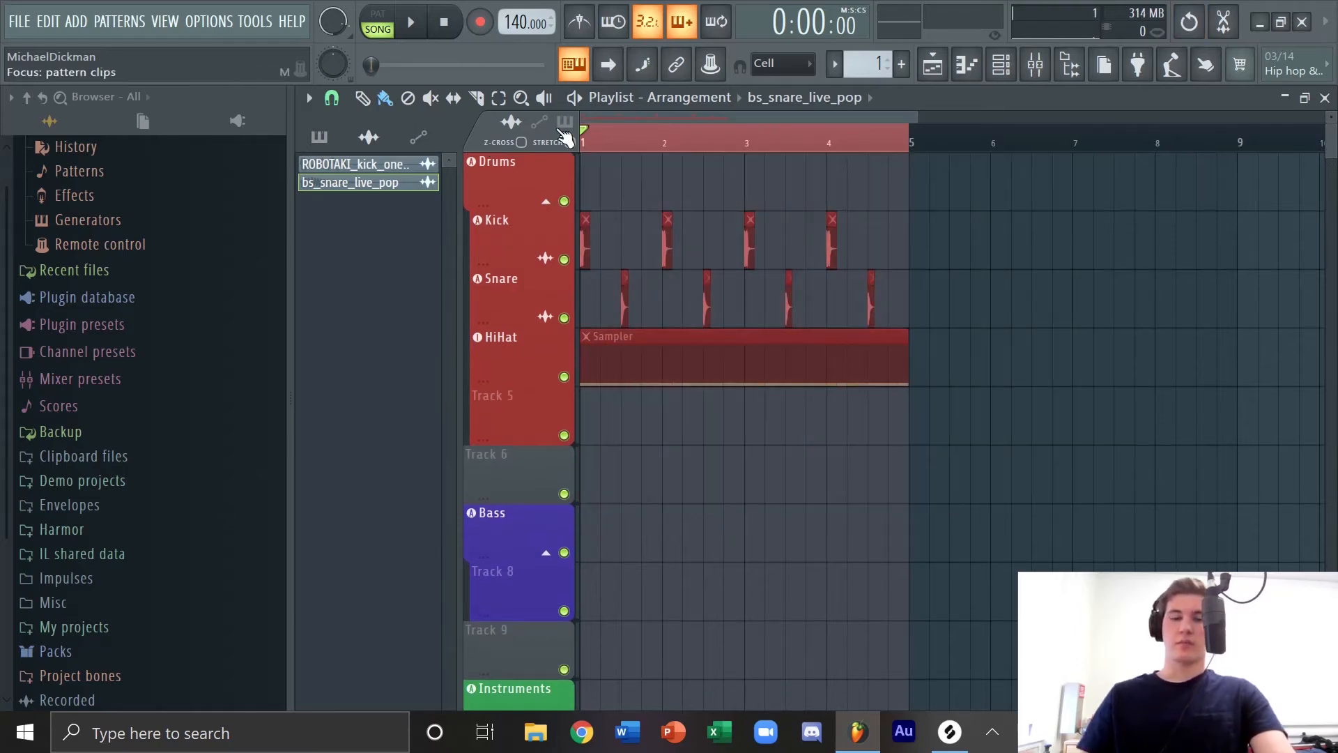
key("alt+shift+m")
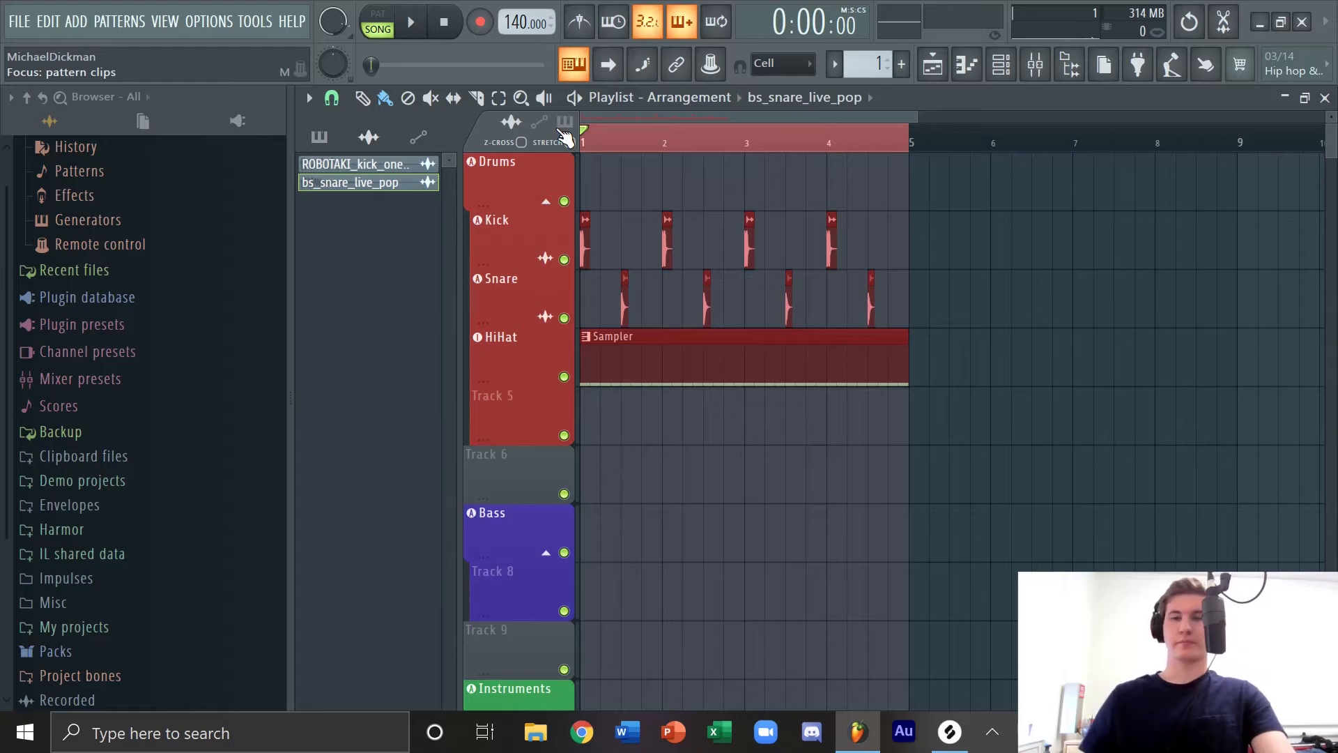
left_click(955, 236)
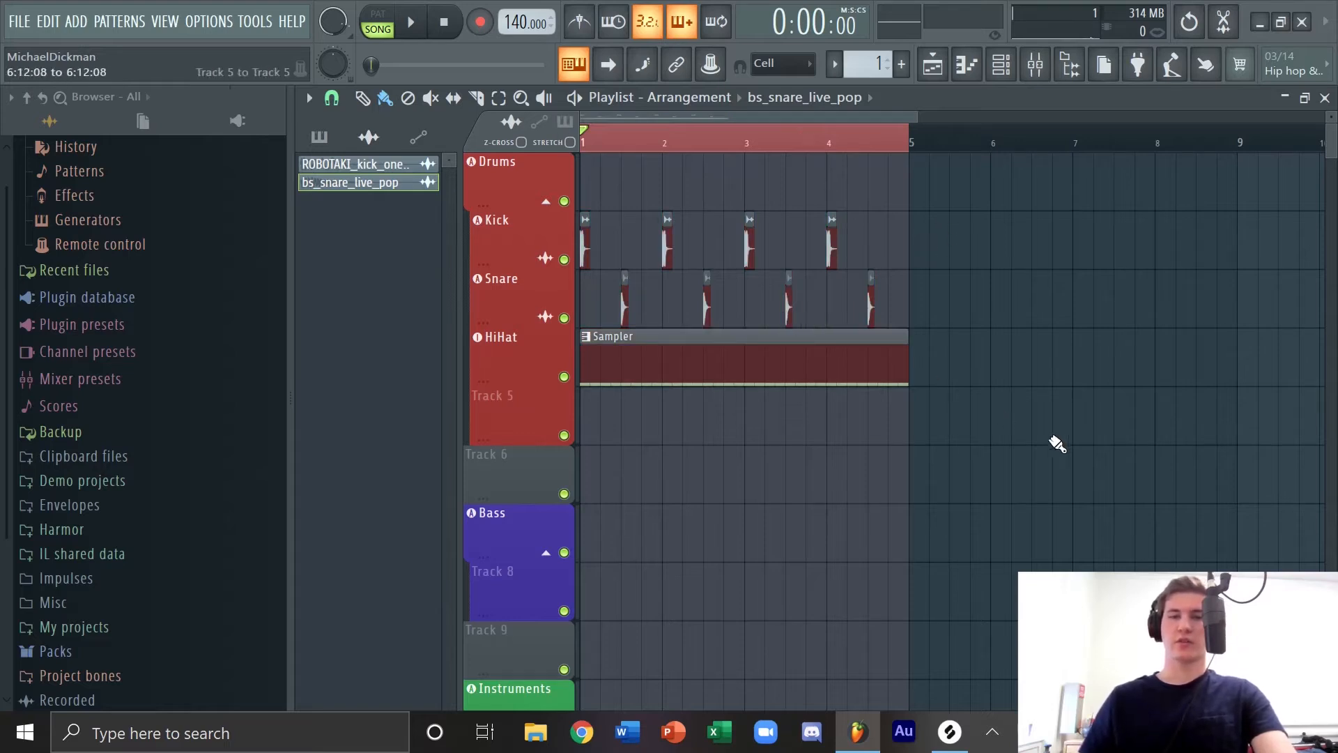
Step: Mute all the drum clips in bars 1 to 4 again
left_click_drag(1051, 437, 584, 236)
key("alt+m")
right_click(960, 339)
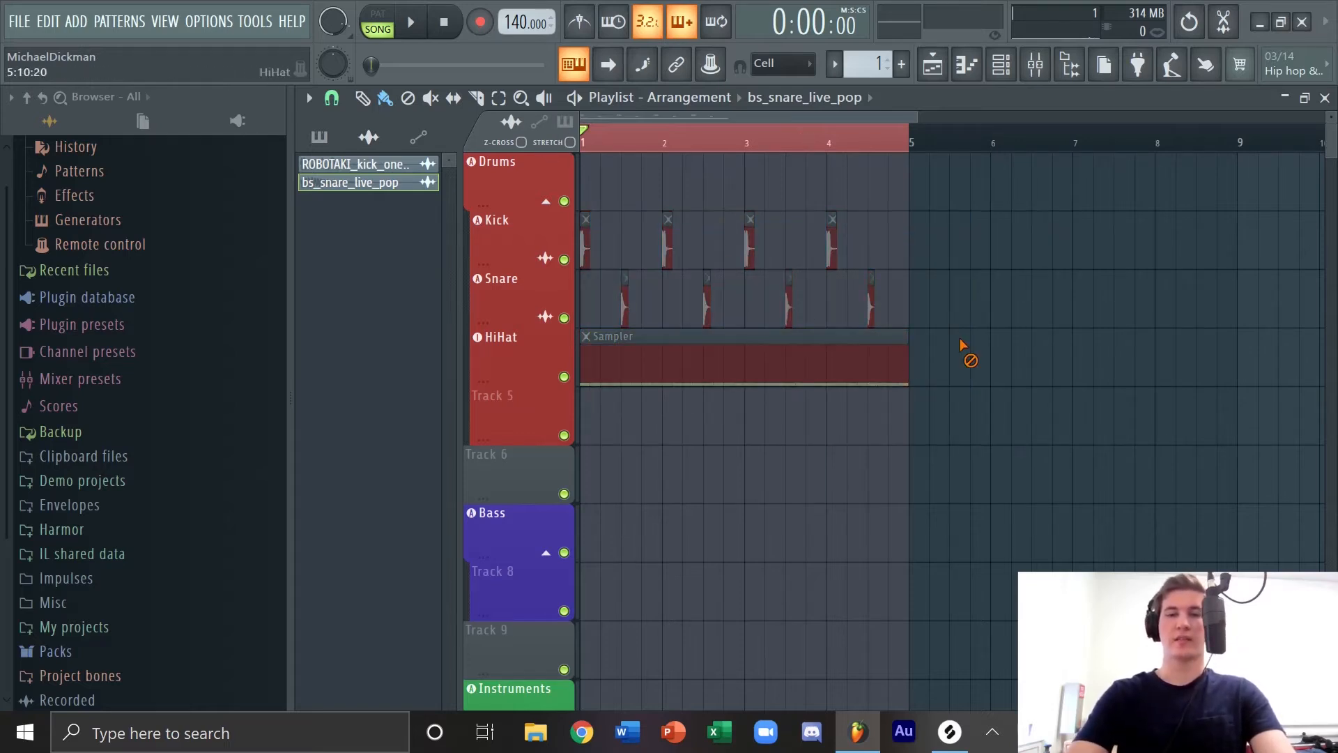
Step: Insert one more track inside the Bass group at Track 8
scroll(962, 342, "down", 4)
right_click(507, 336)
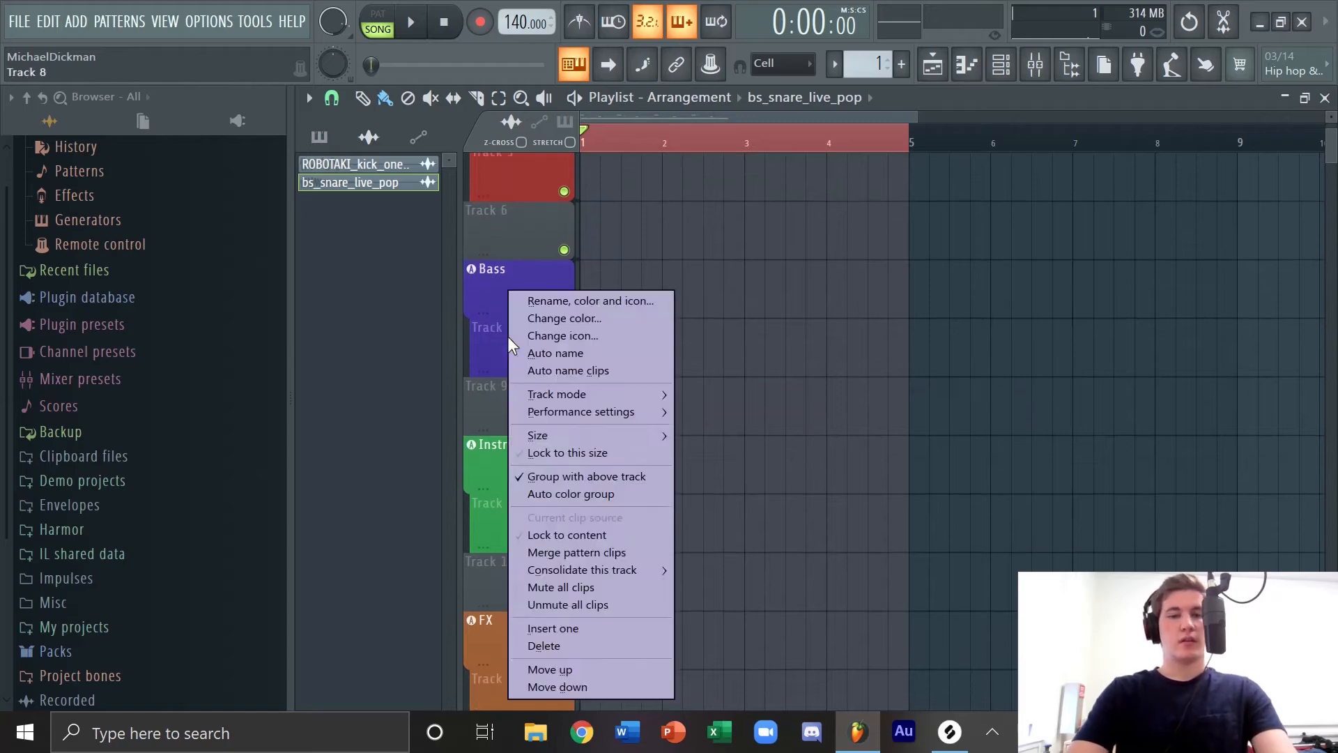
key("i")
Step: Set Track 8 in the Bass group as an instrument track using 3x Osc
right_click(507, 336)
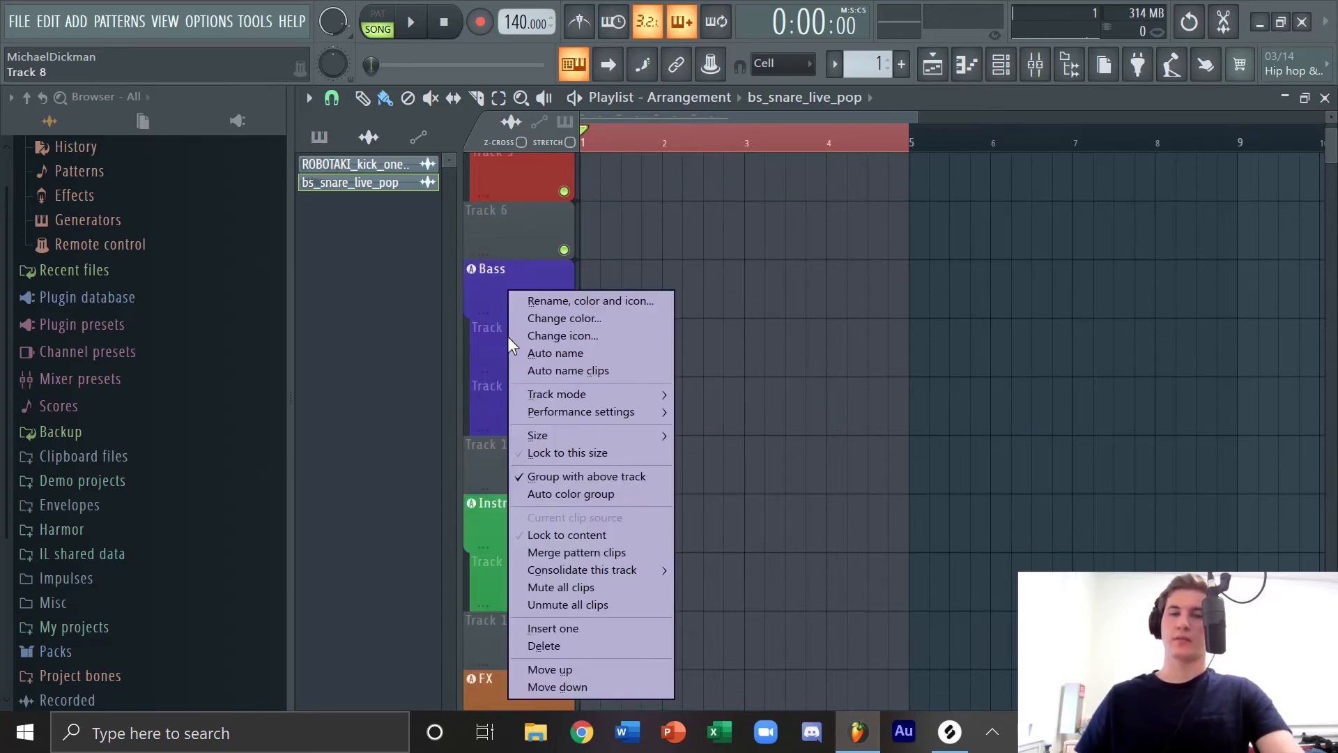
mouse_move(589, 394)
mouse_move(732, 428)
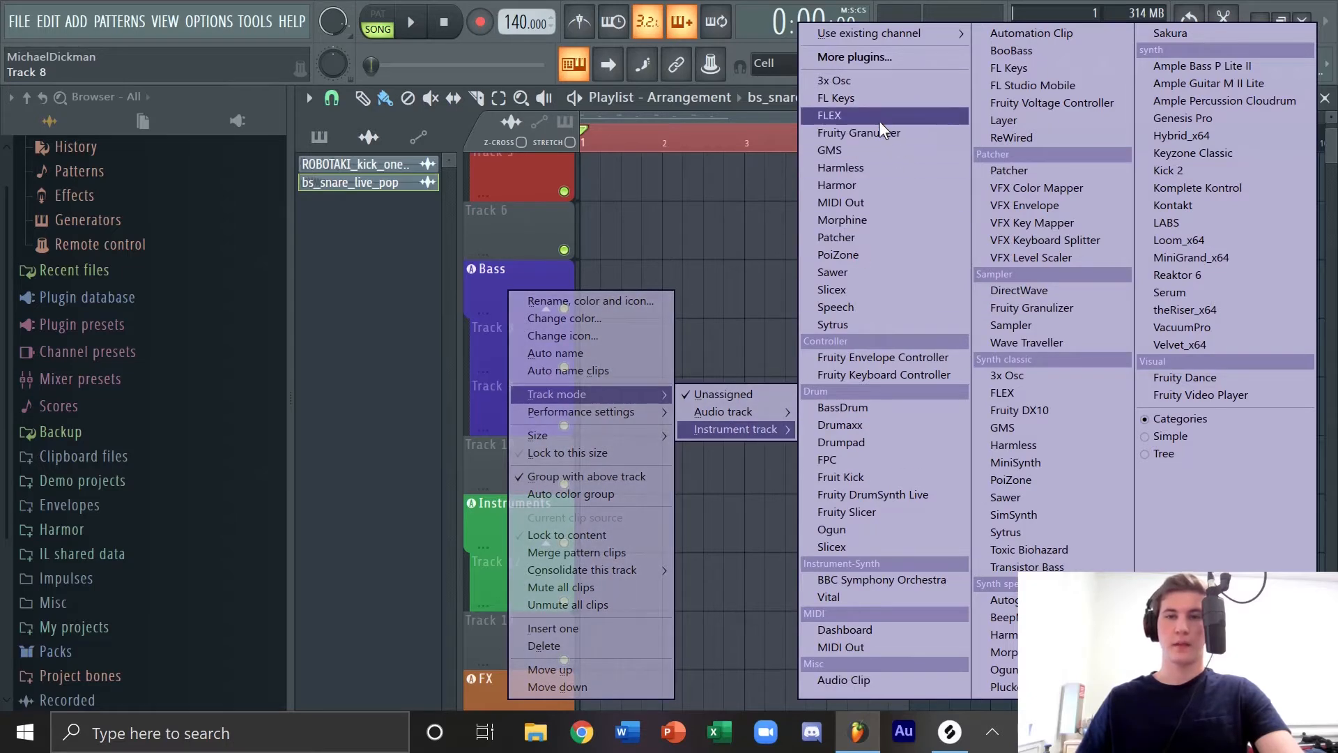
left_click(876, 84)
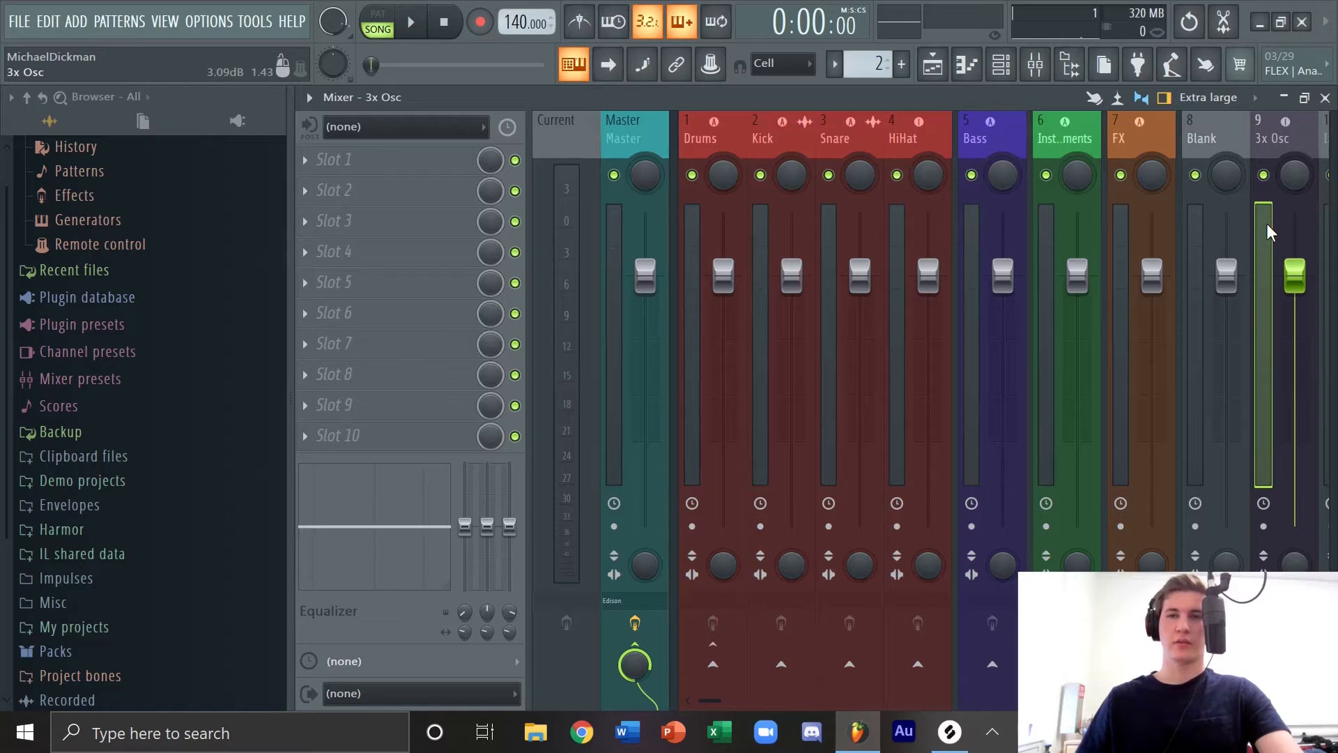
Step: Move the 3x Osc mixer track directly after Bass and route it only to the Bass track
left_click_drag(1267, 224, 1001, 245)
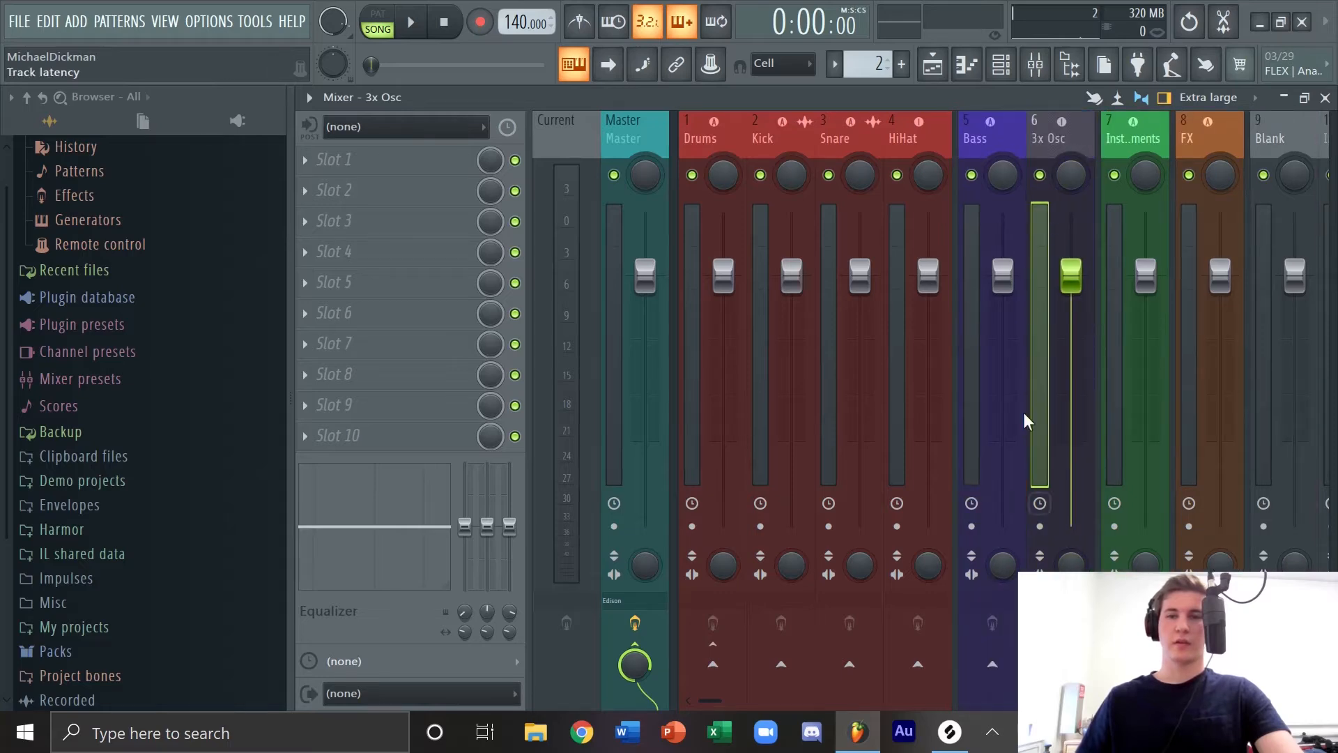
left_click(998, 661)
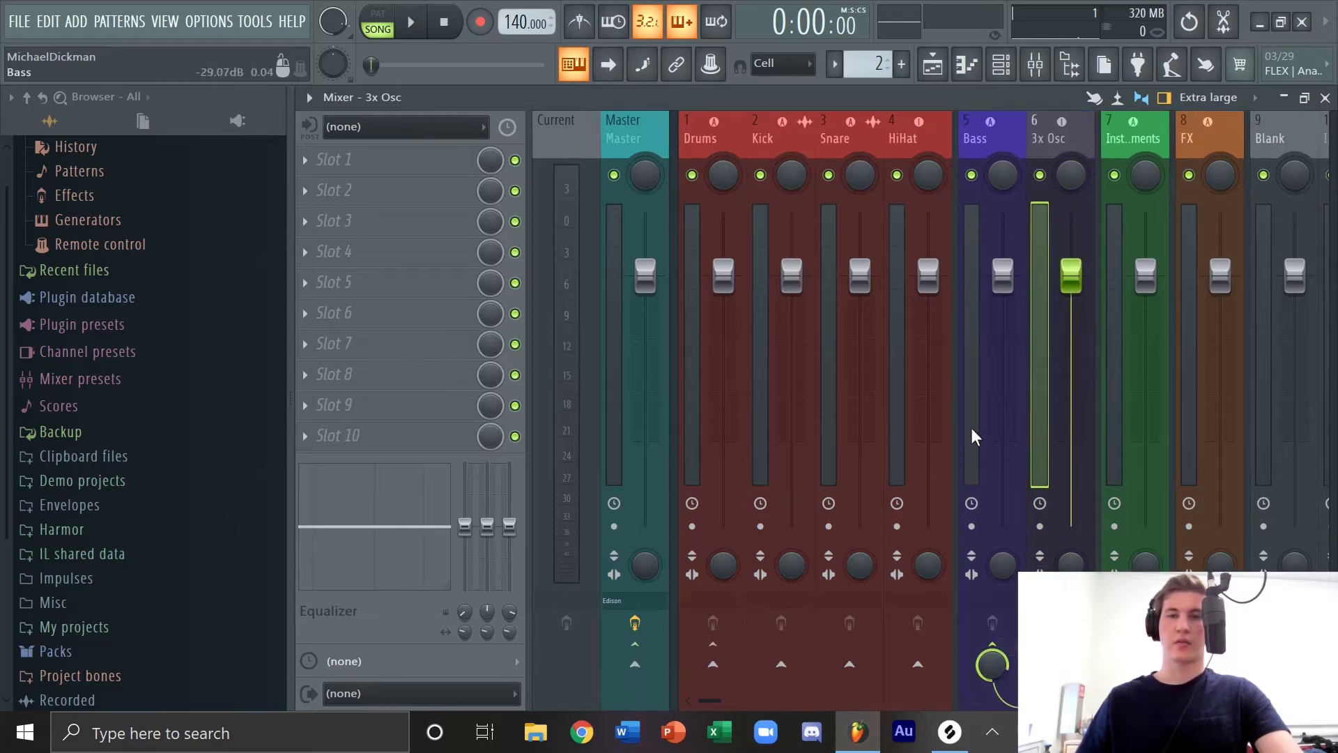
Step: Auto-color the Bass group in the mixer so the 3x Osc track matches its purple
right_click(976, 317)
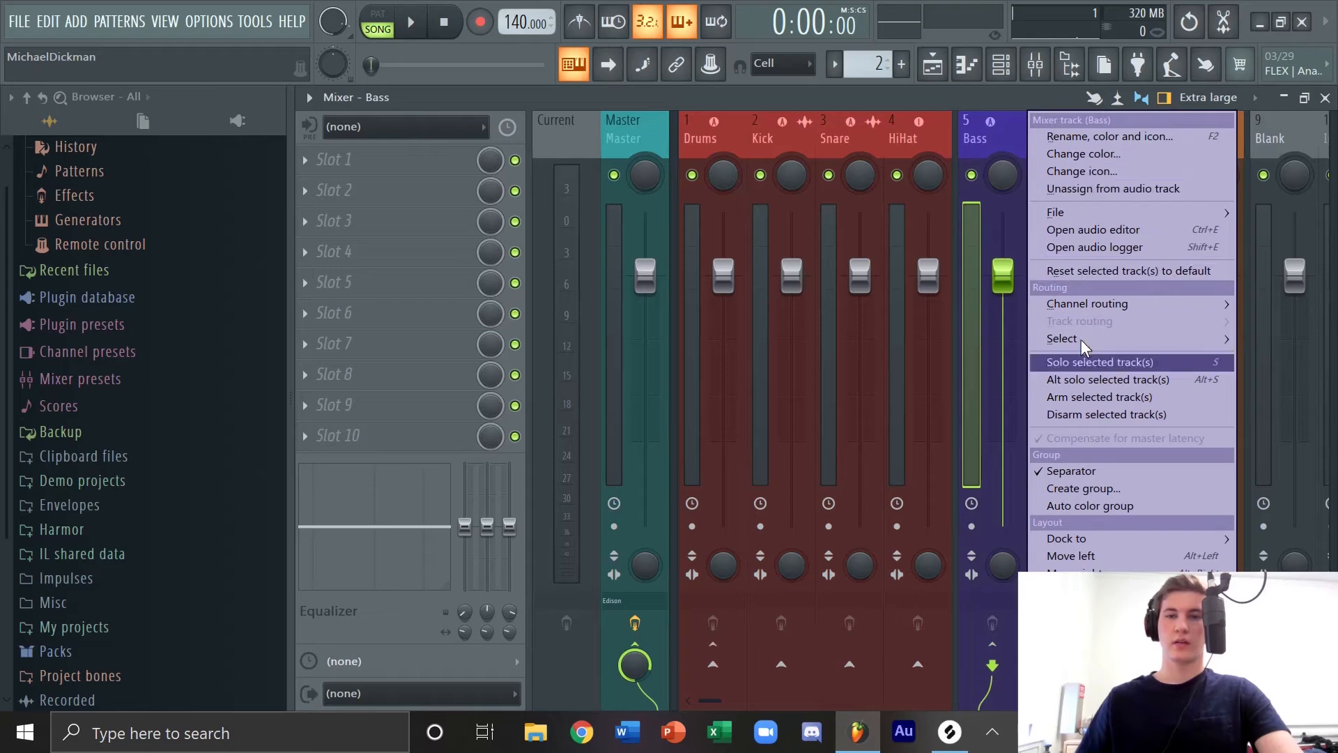
left_click(1048, 499)
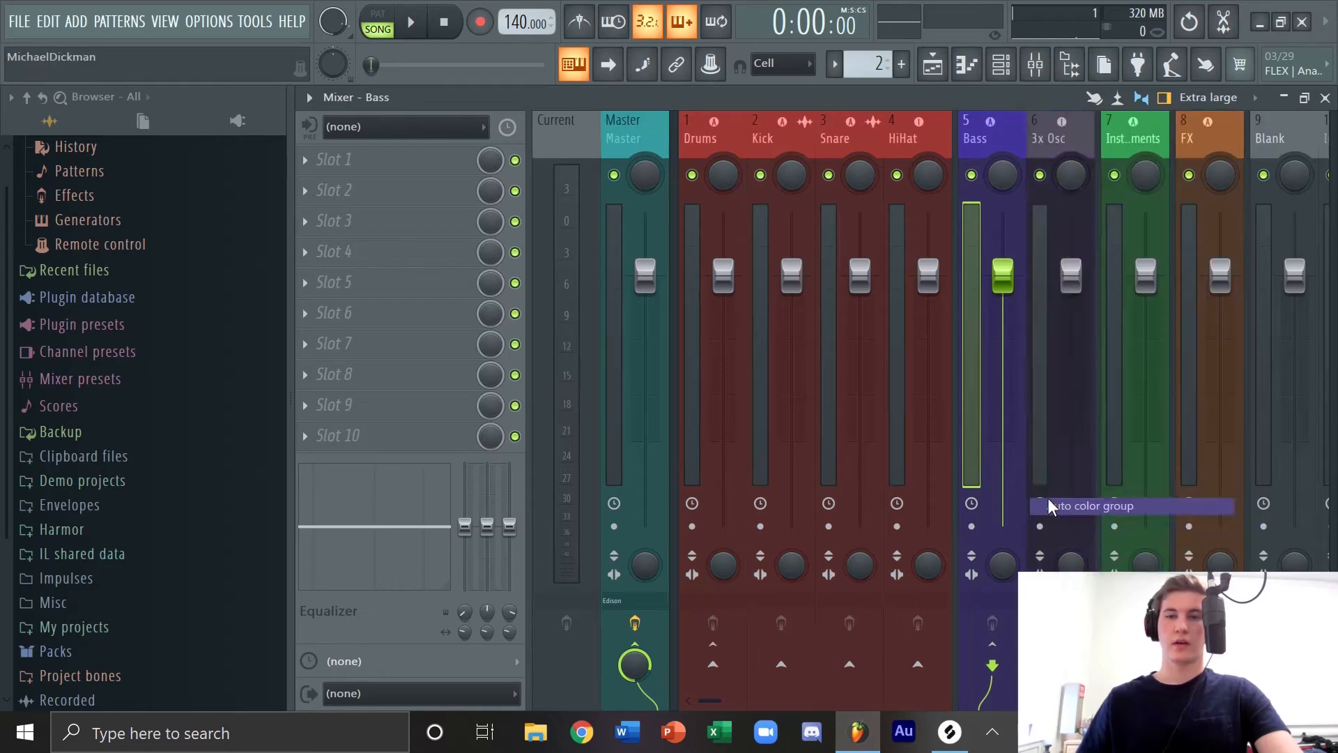
Step: Rename the 3x Osc mixer track as Sub and return to the playlist
left_click(1034, 380)
right_click(1050, 138)
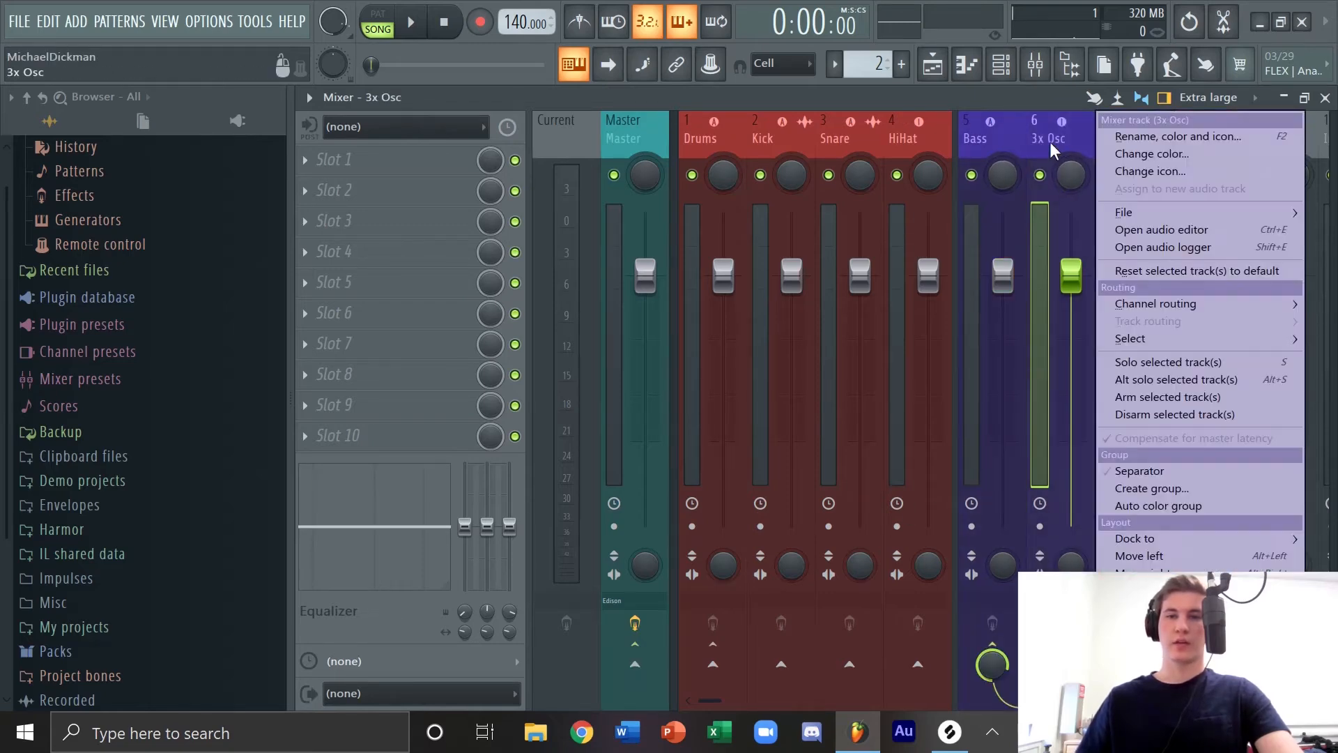
left_click(1142, 138)
type("Sub")
key("Return")
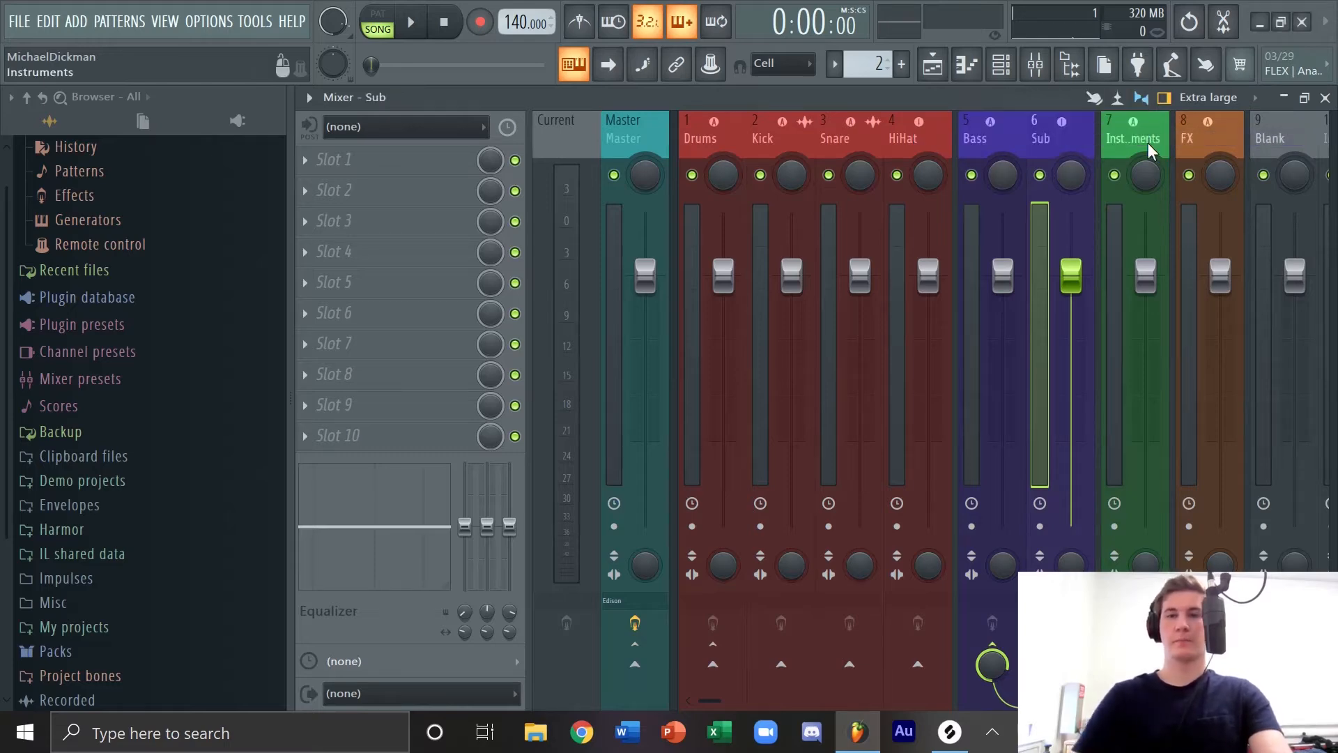
left_click(933, 64)
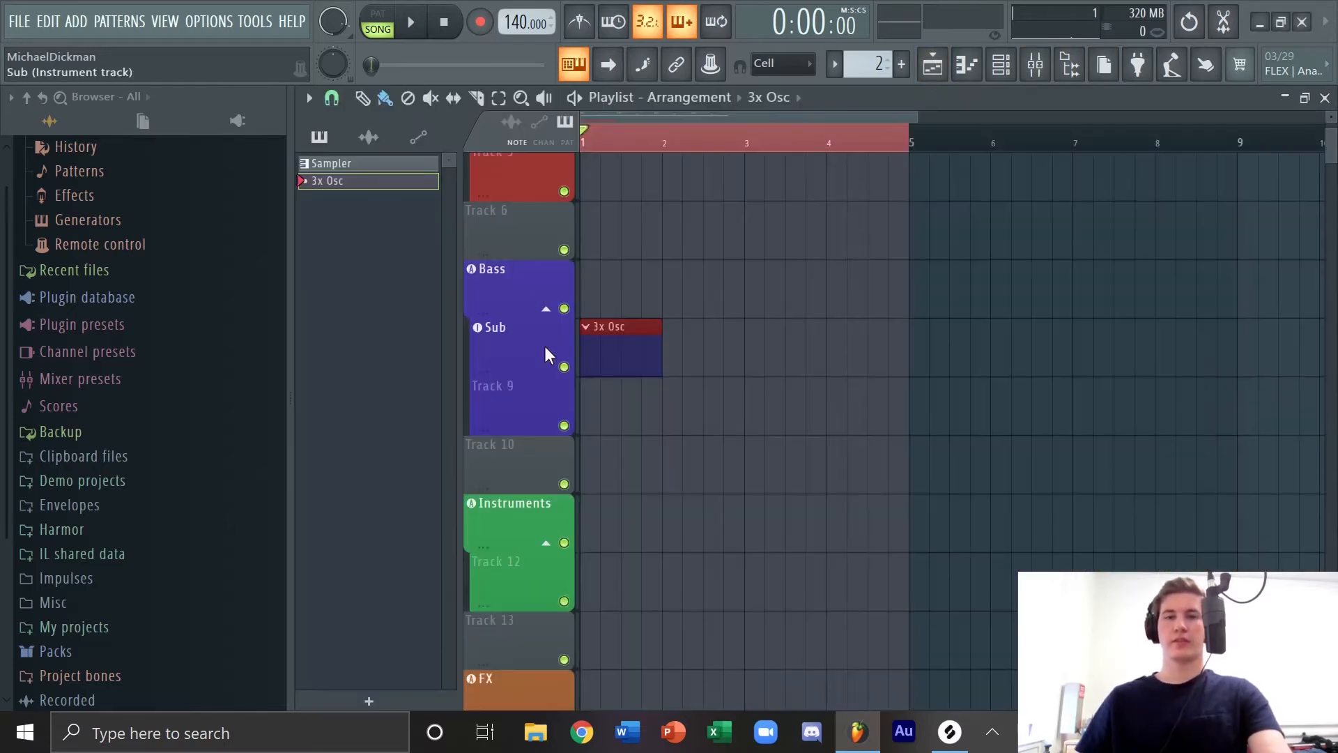
Step: Draw a two-bar C2 note starting at bar 1 in the Sub pattern and mute its playlist clip
left_click(667, 352)
right_click(666, 354)
double_click(651, 351)
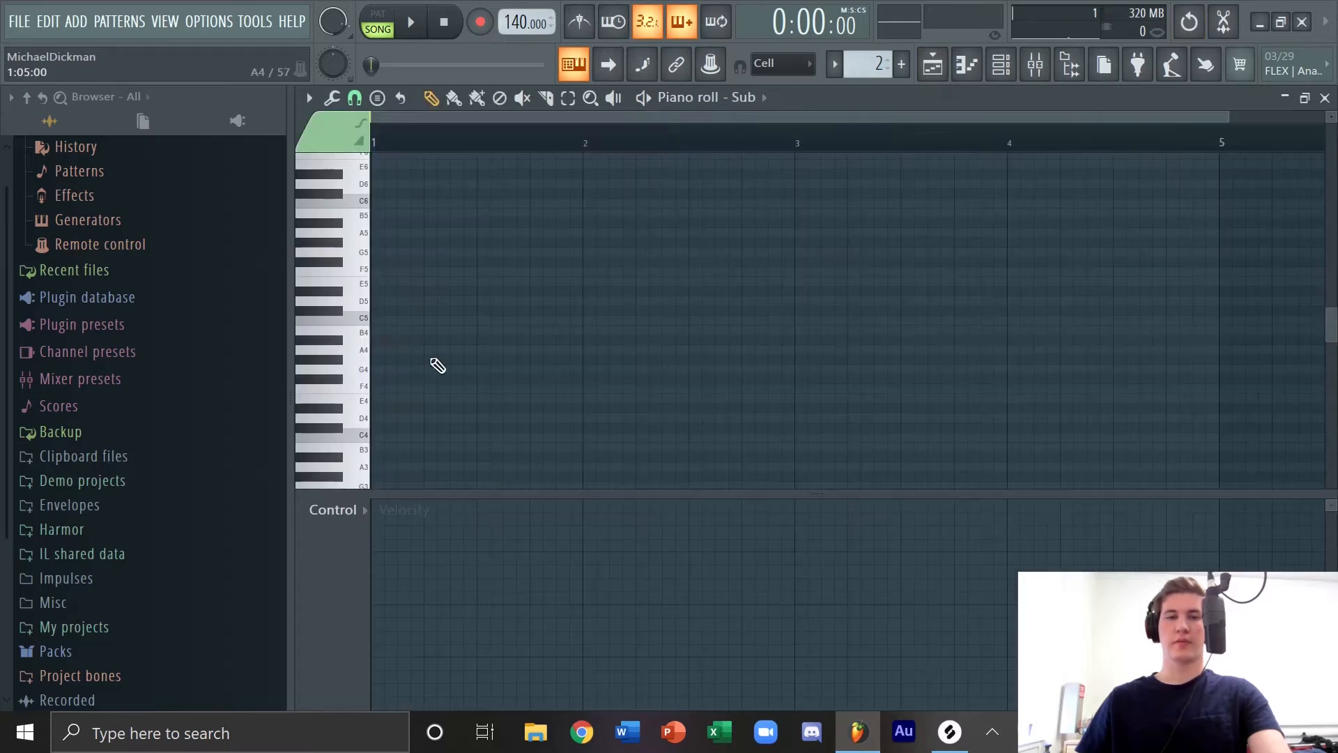
scroll(432, 359, "down", 8)
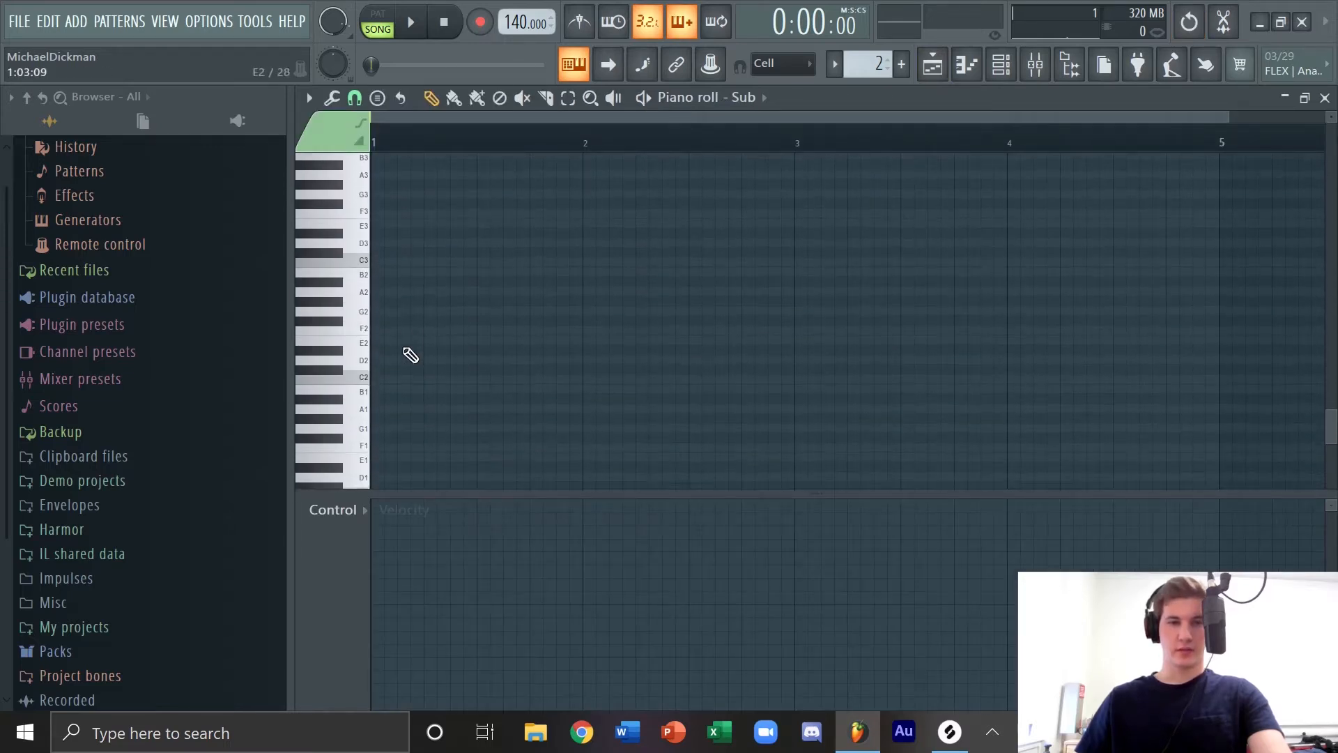
left_click_drag(409, 381, 336, 384)
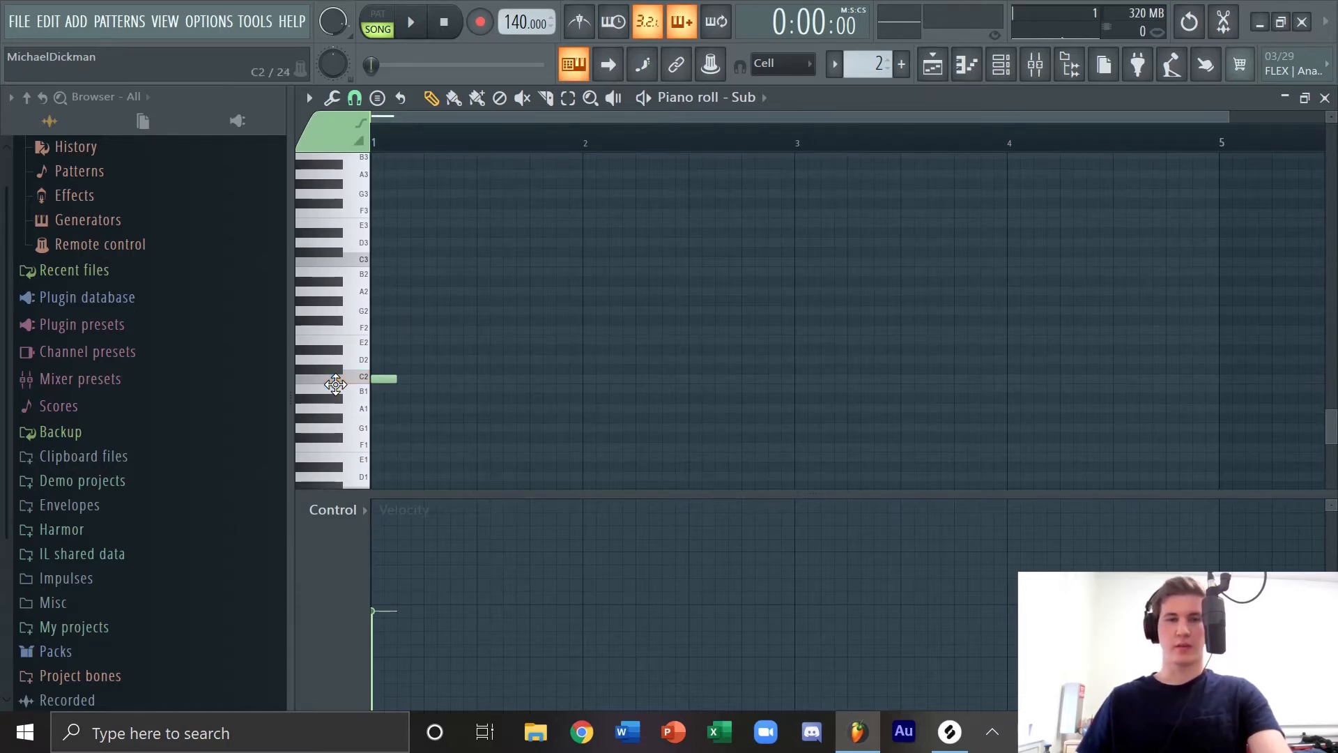
left_click_drag(393, 376, 805, 344)
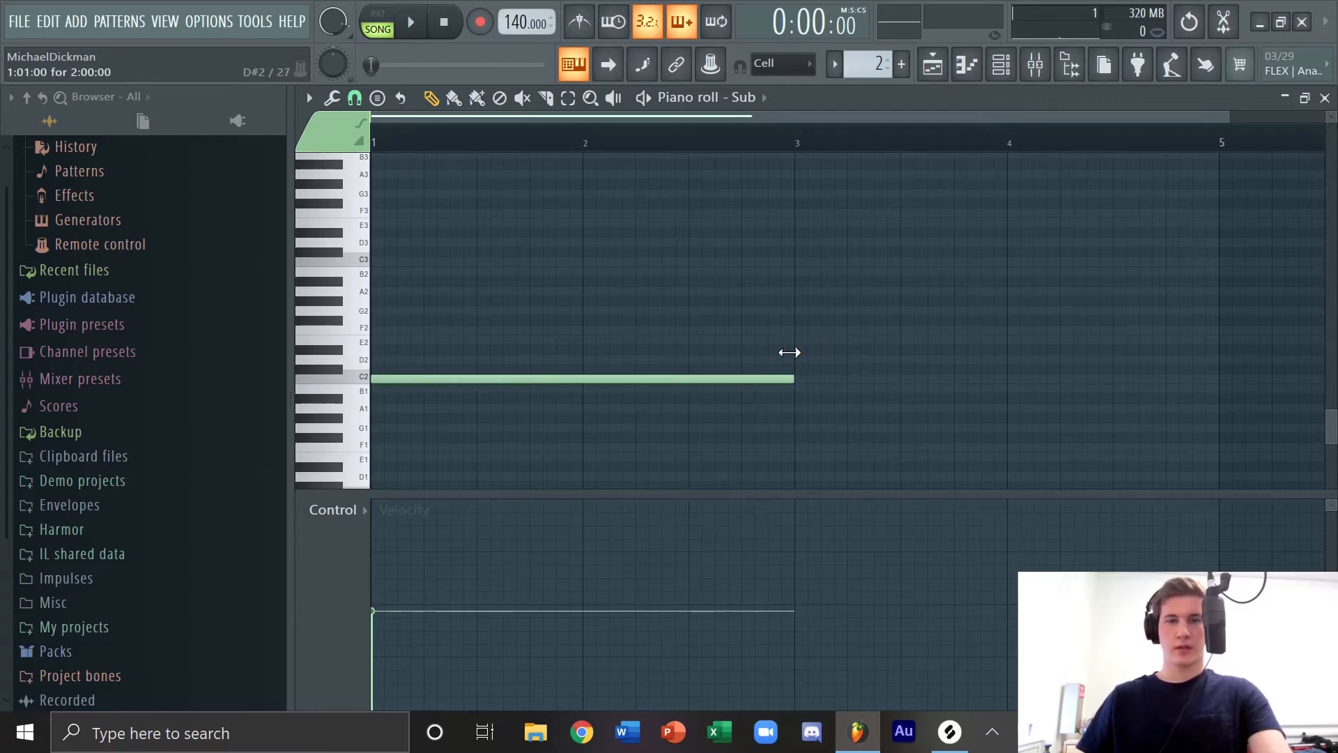
left_click(944, 69)
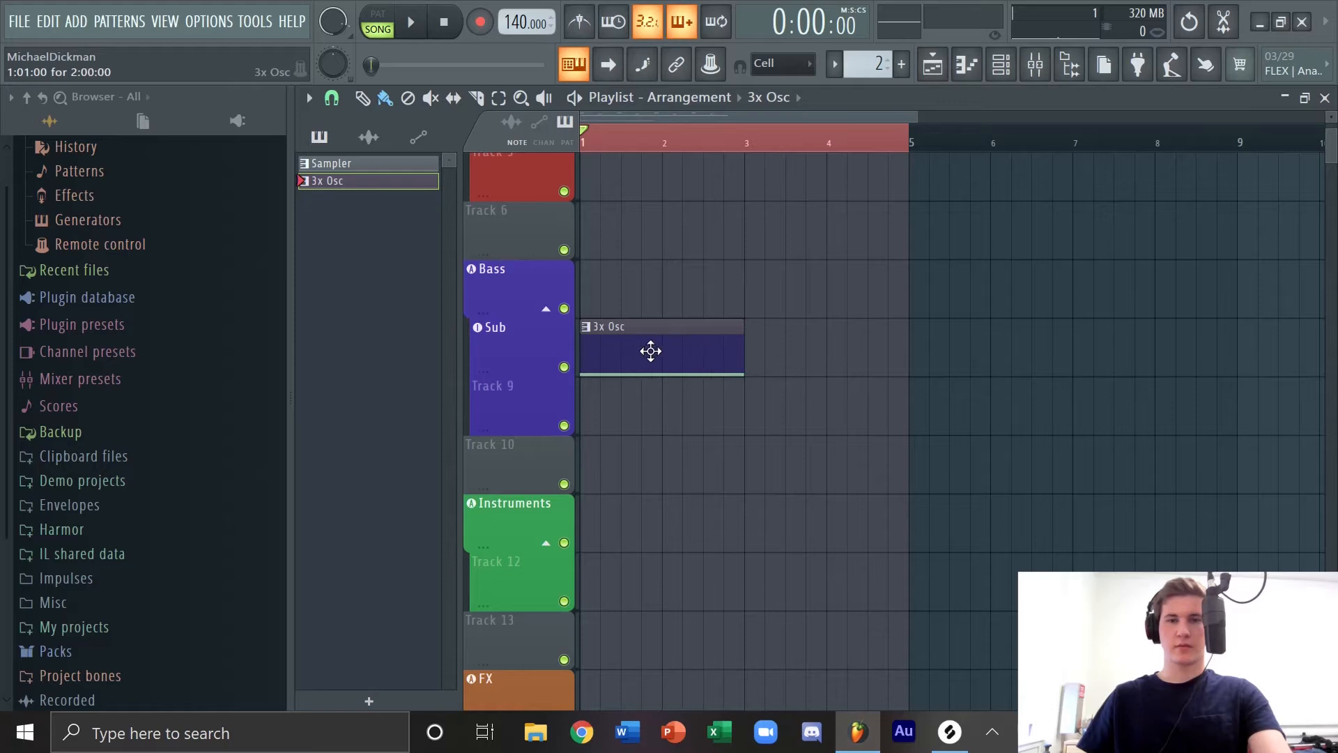
left_click(669, 365)
scroll(673, 370, "up", 4)
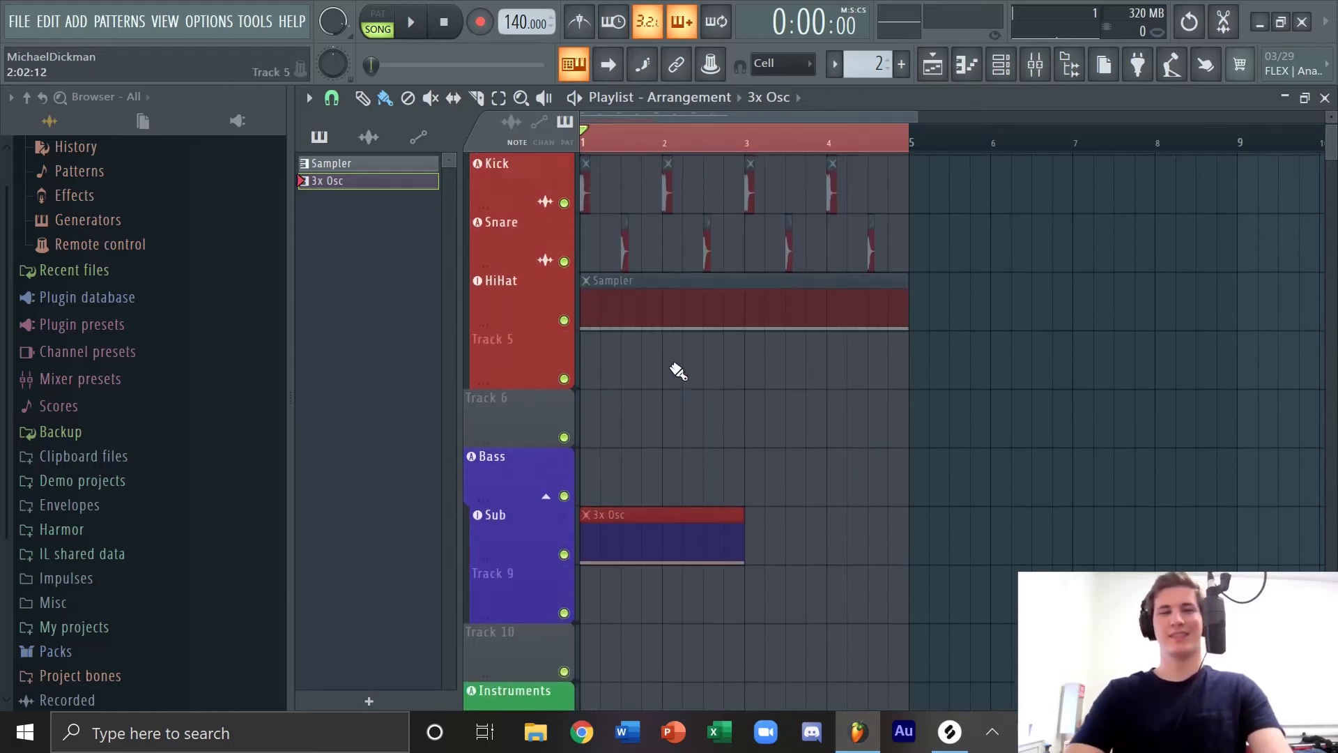
scroll(671, 366, "down", 5)
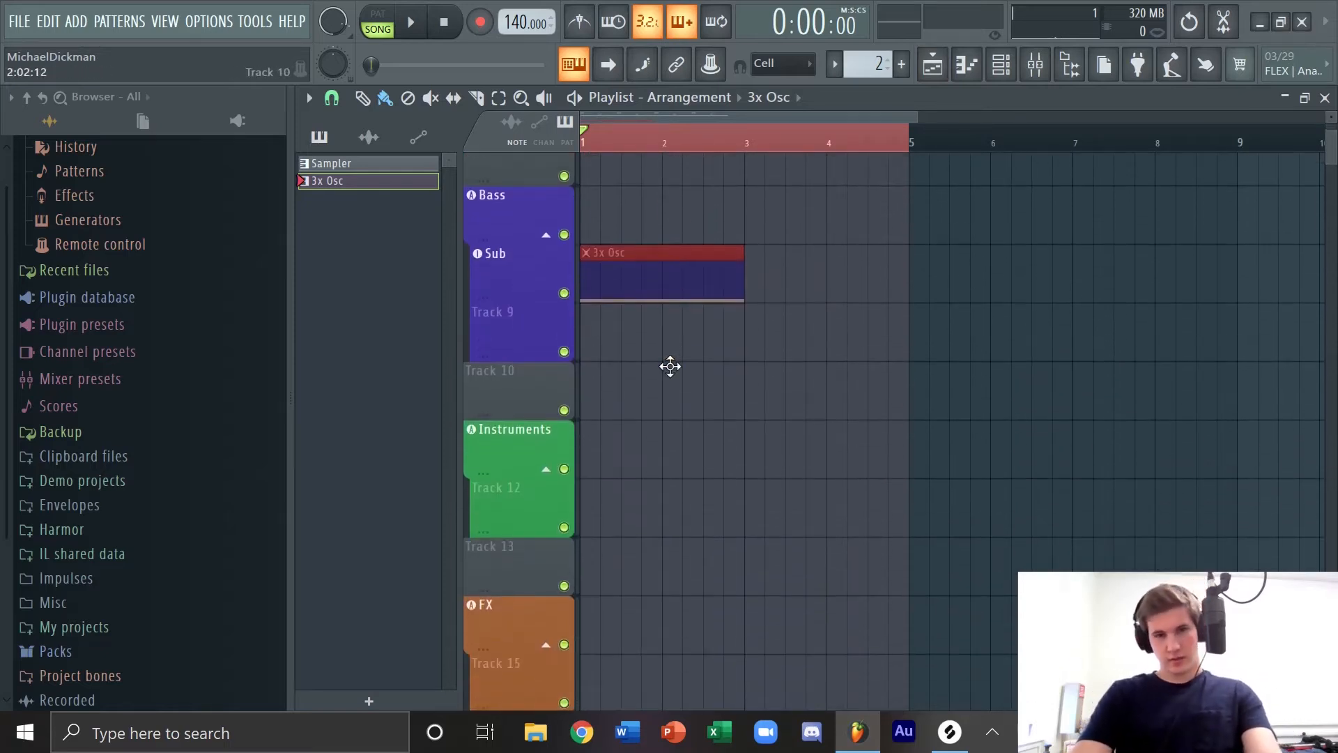
Step: Insert one additional track inside the Instruments group of the playlist
scroll(603, 500, "down", 2)
right_click(491, 391)
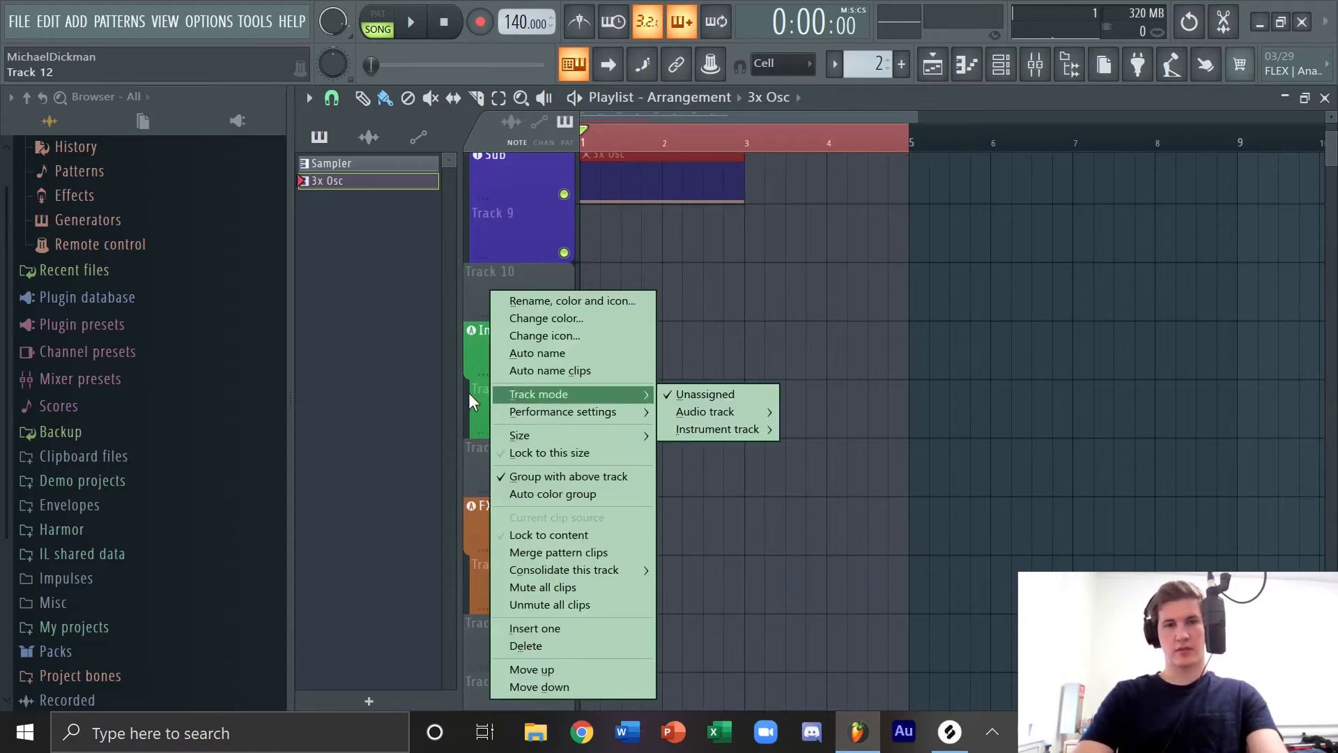
right_click(477, 399)
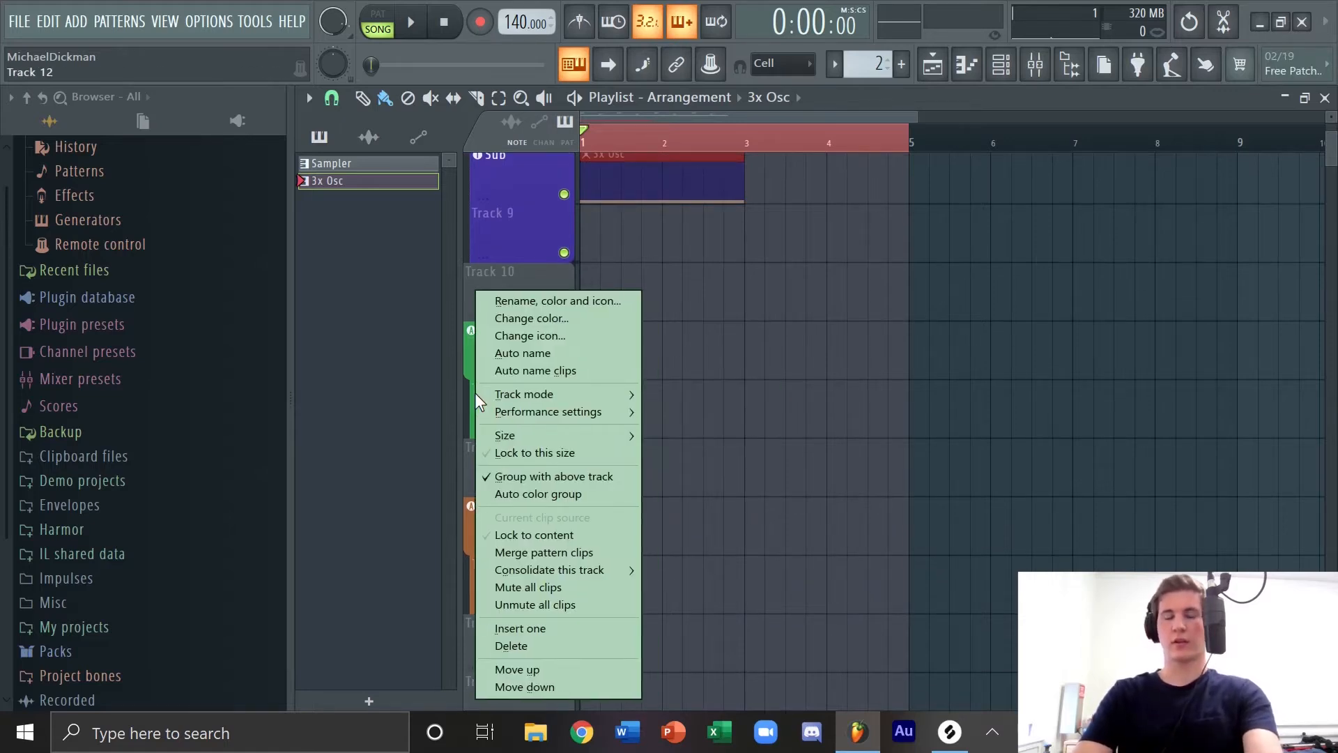
left_click(475, 392)
Step: Set Track 12 in the Instruments group as an instrument track using Keyzone Classic
right_click(509, 403)
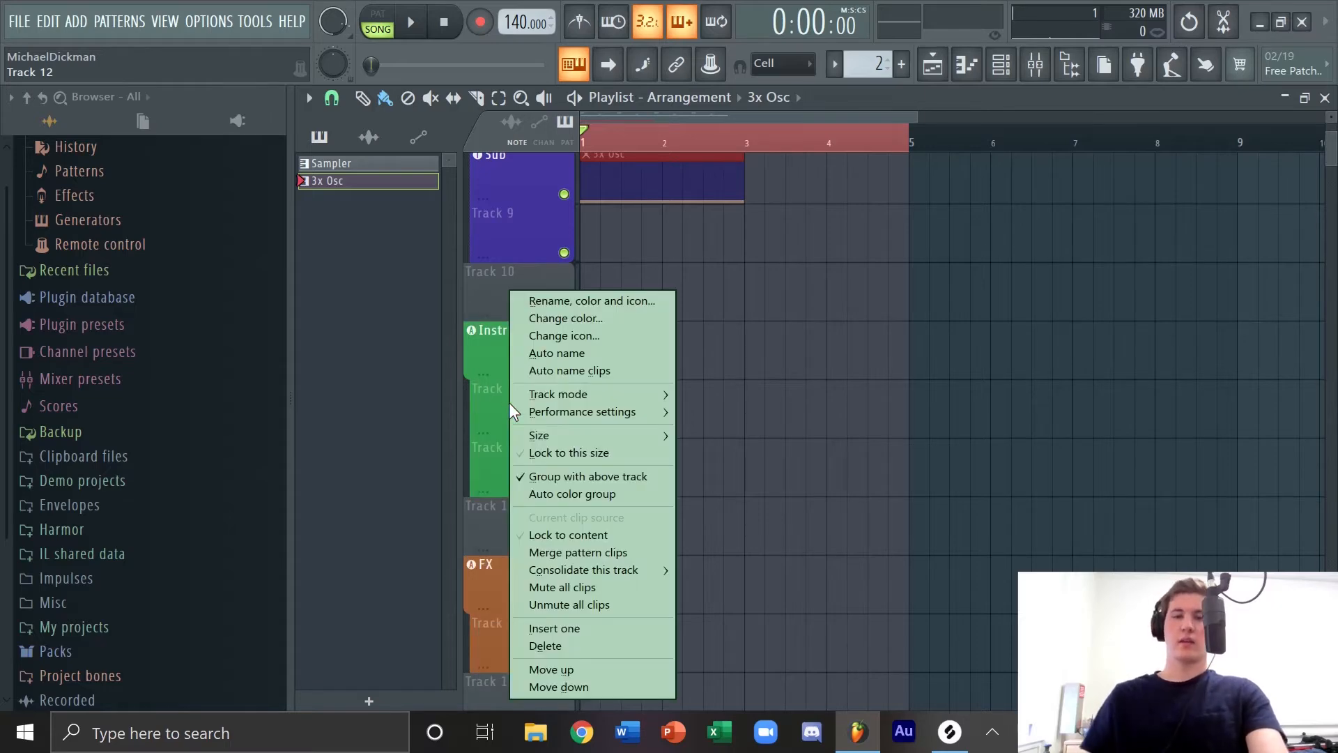
mouse_move(644, 391)
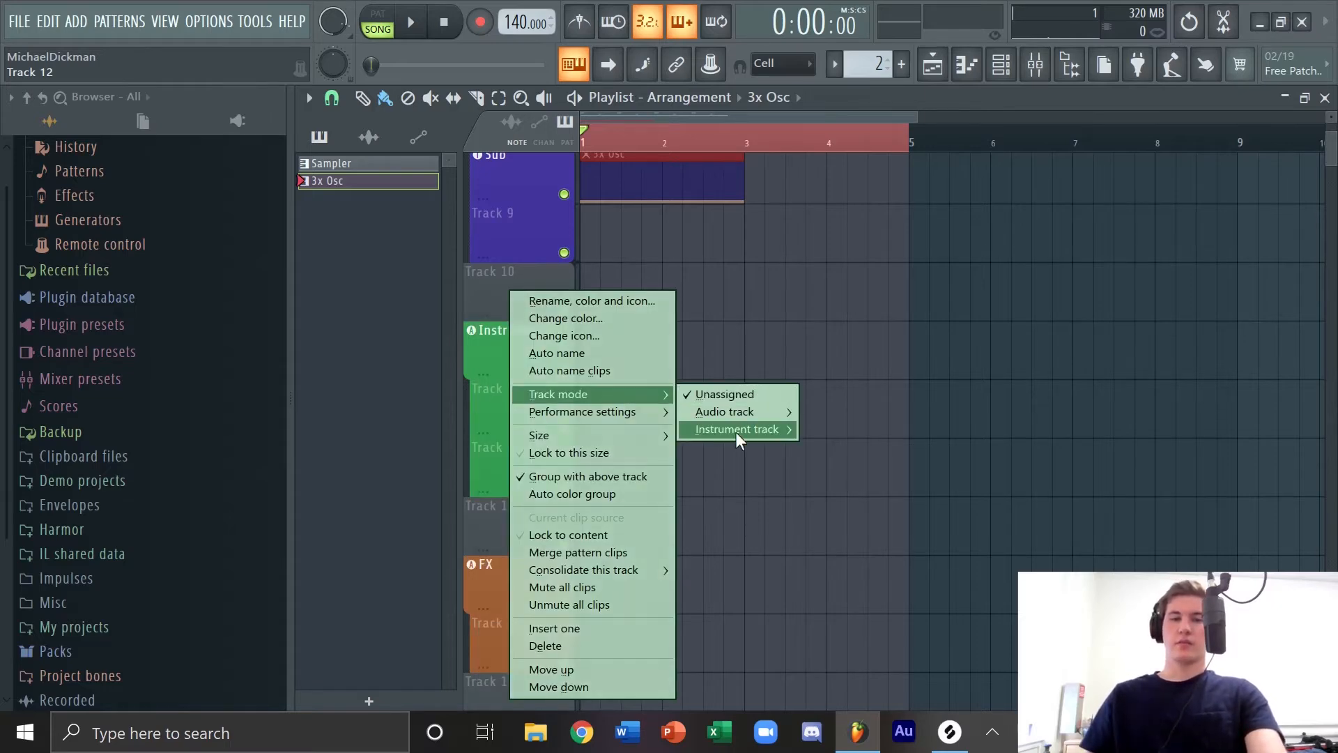
mouse_move(737, 430)
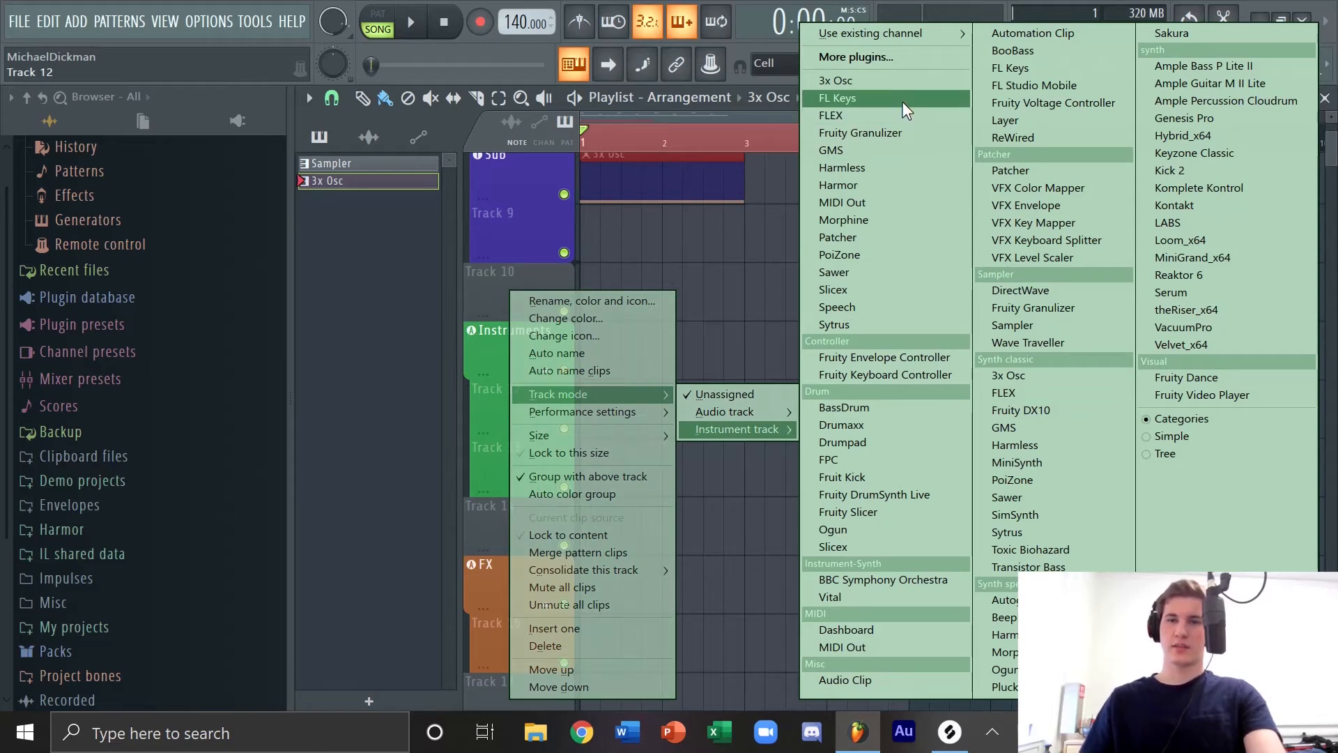
left_click(1181, 157)
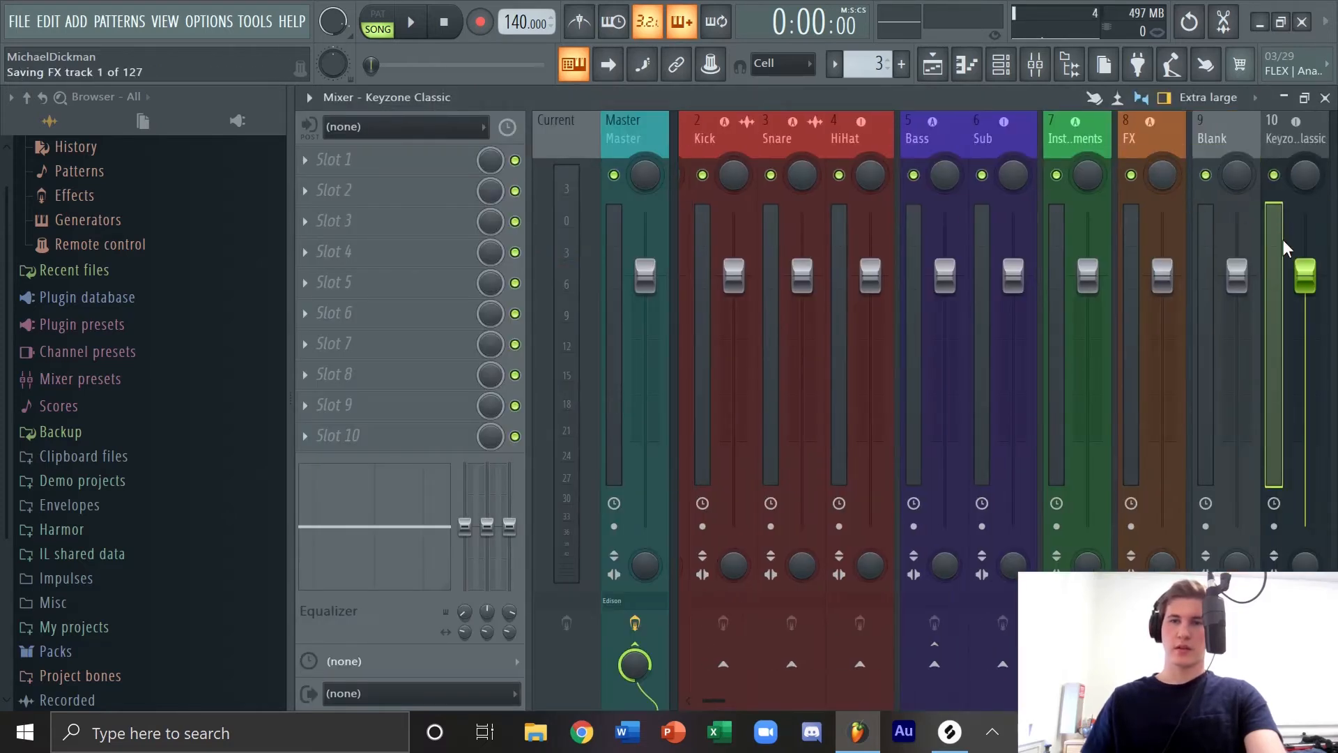
Step: Place the Keyzone Classic mixer track directly after Instruments, routed only to it, and auto-color the Instruments group
left_click_drag(1287, 235, 1131, 240)
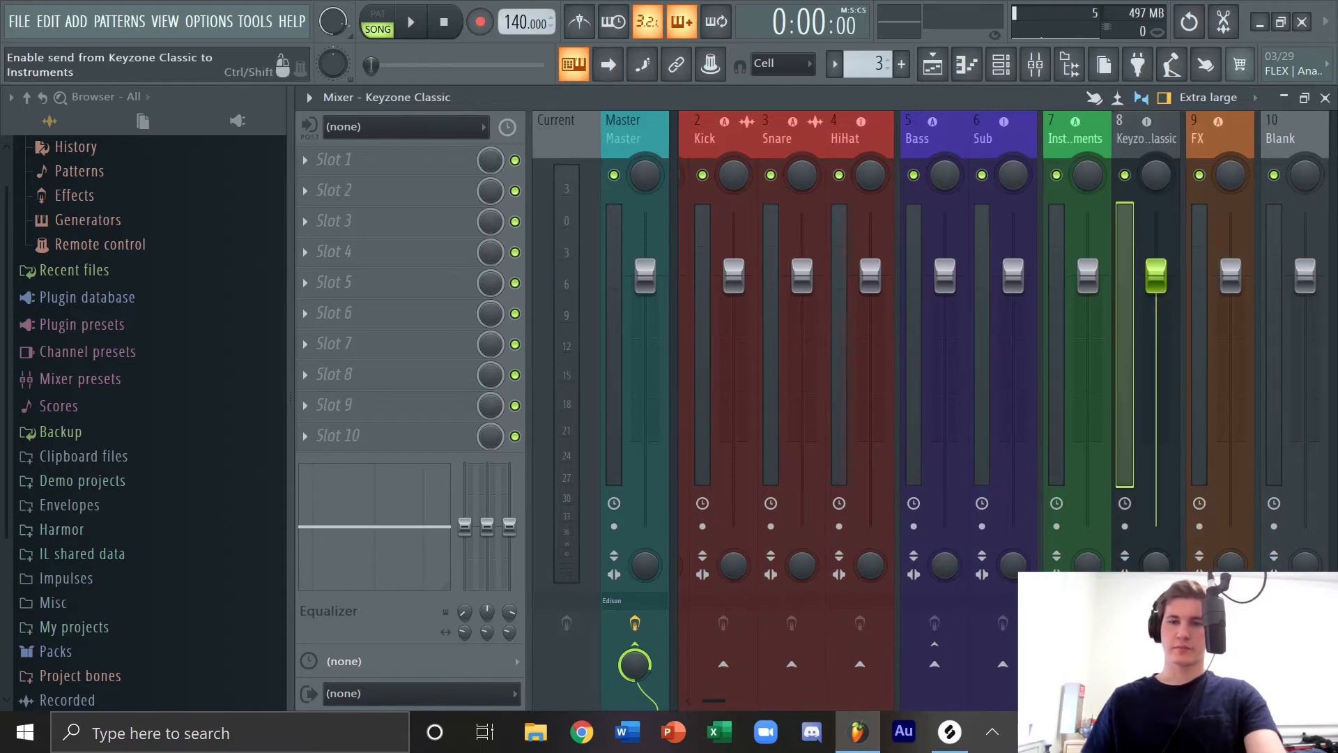
right_click(1060, 403)
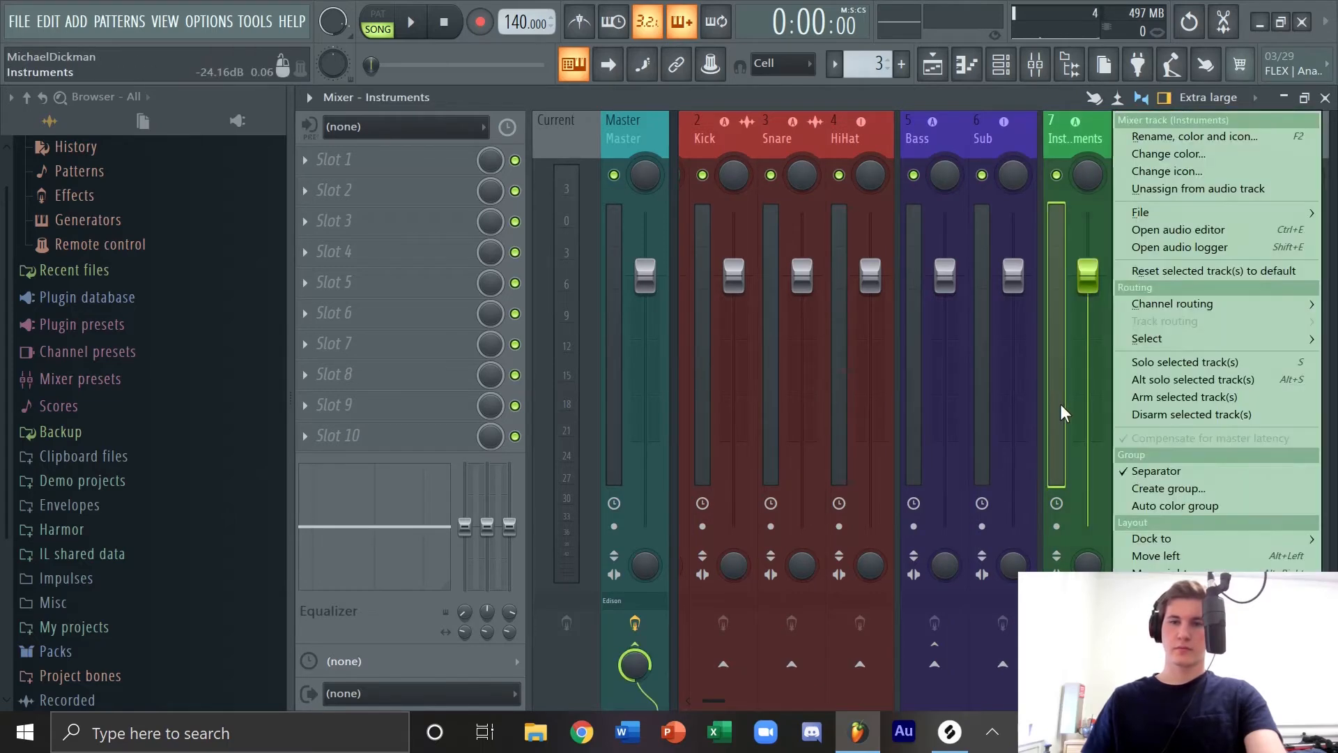
left_click(1143, 502)
Step: Rename the Keyzone Classic mixer track as Piano and return to the playlist
left_click(1133, 213)
right_click(1135, 215)
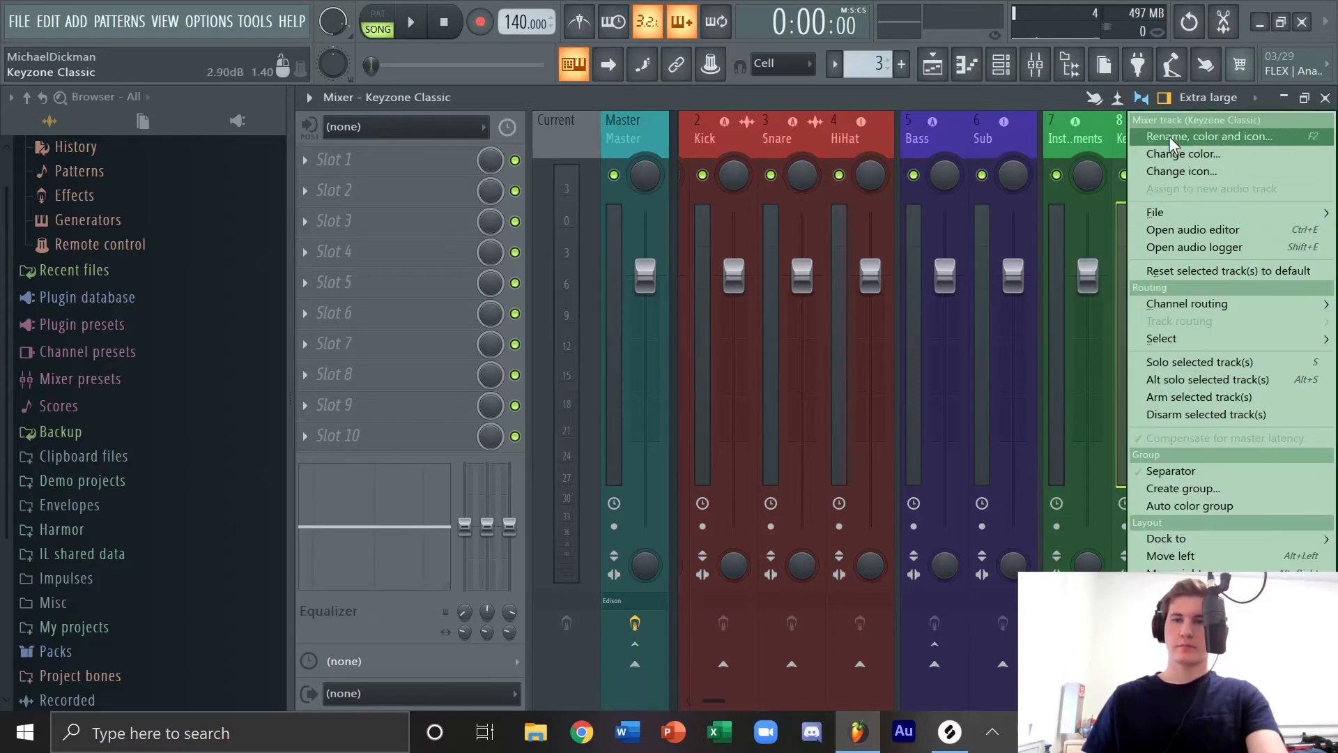
left_click(1183, 140)
key("BackSpace")
type("Piano")
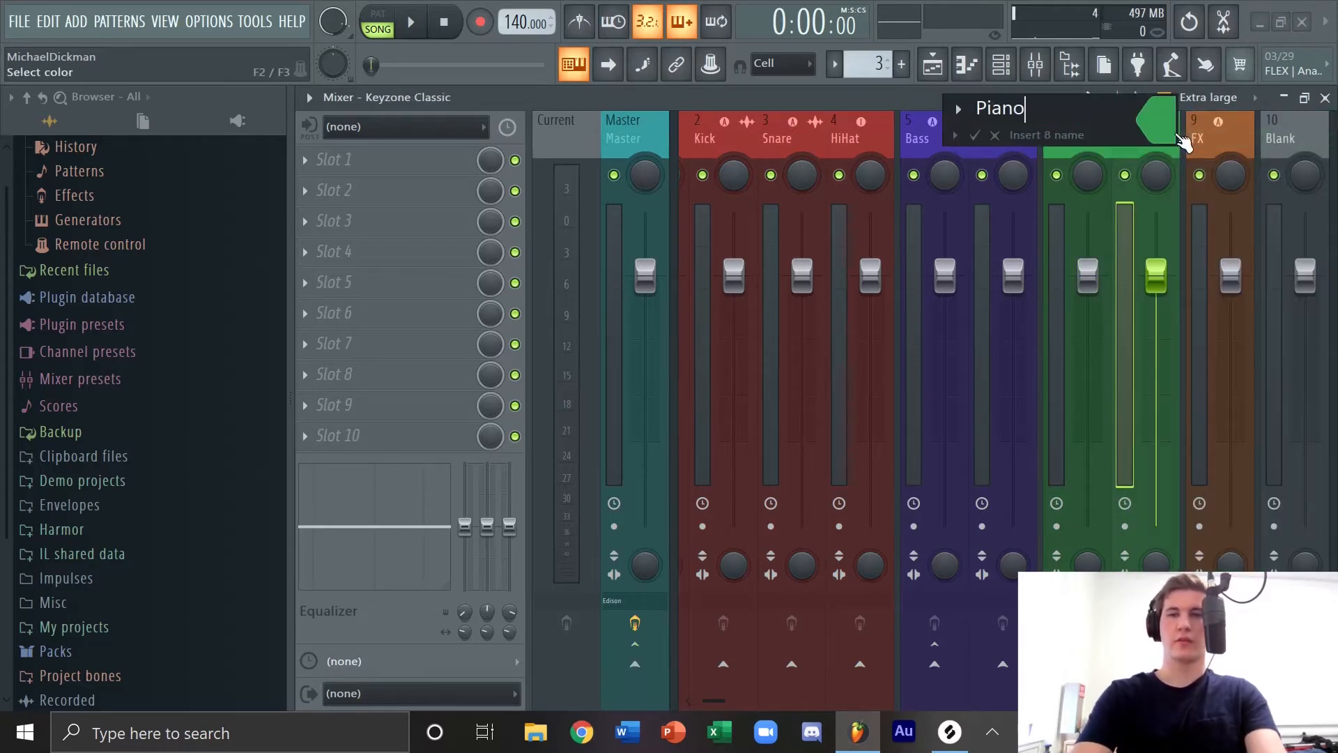
key("Return")
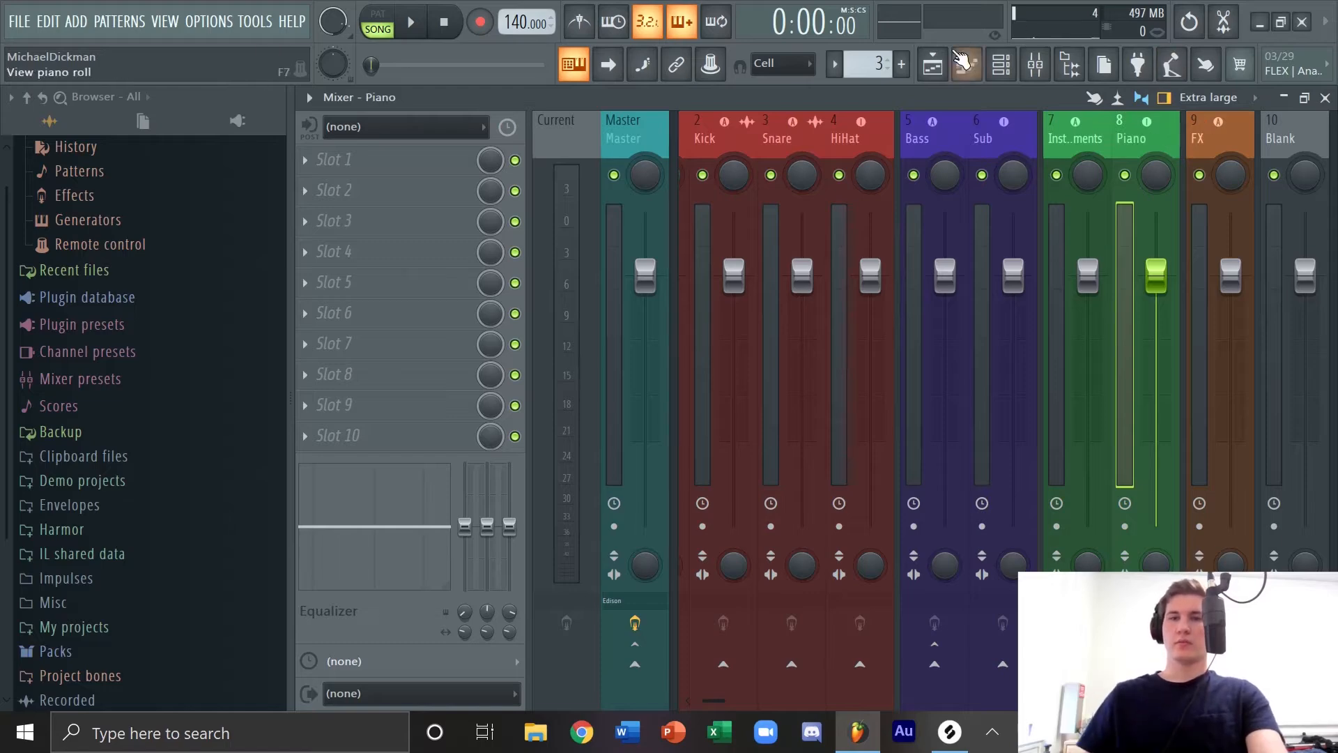
left_click(933, 64)
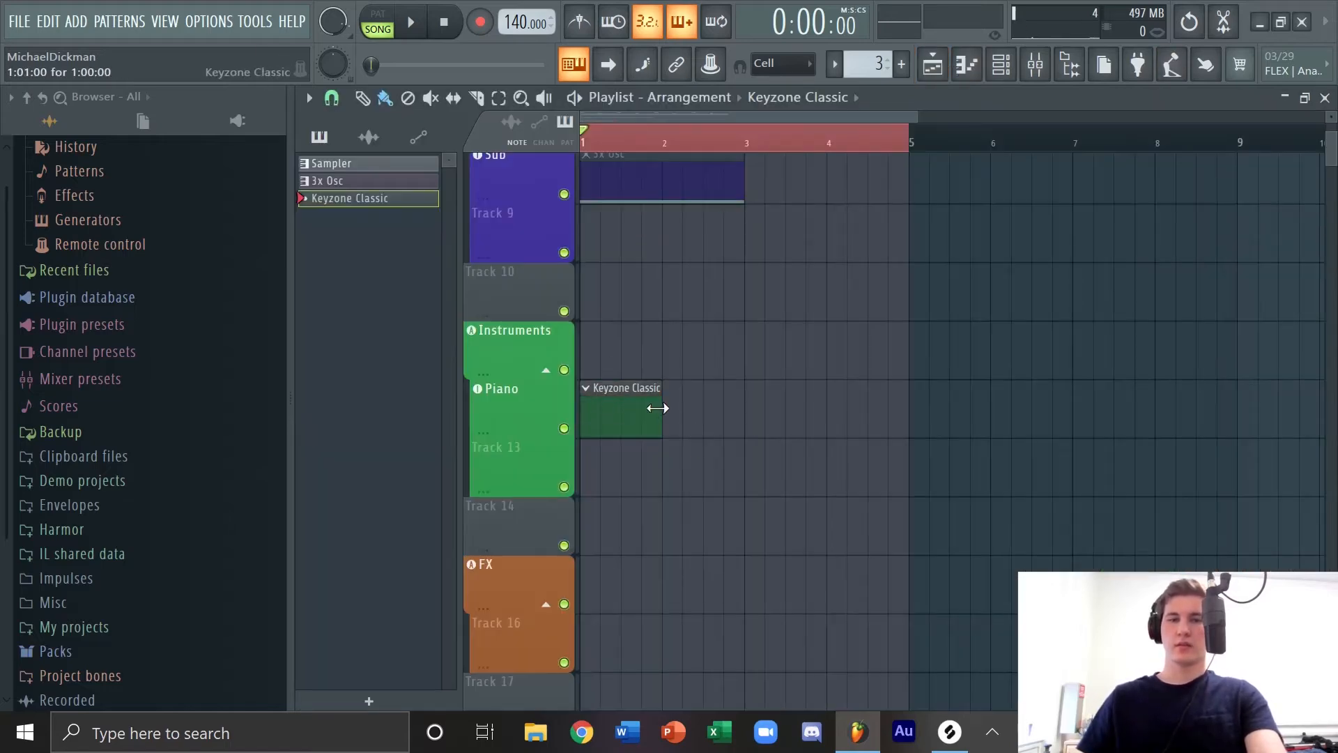
Step: Extend the Piano clip to two bars and draw a two-bar chord of C5, E5, G5, B5 and D6 in it
left_click_drag(658, 408, 742, 412)
double_click(720, 412)
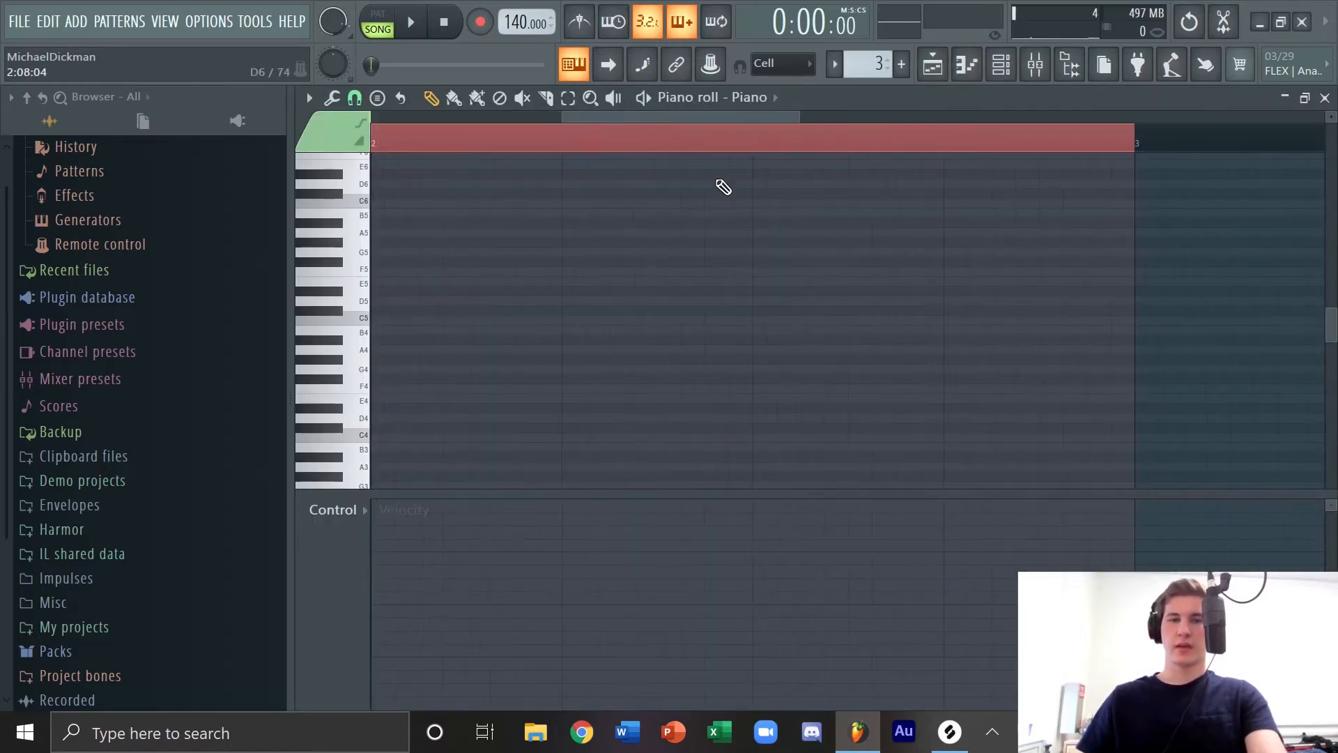
left_click_drag(745, 120, 483, 156)
mouse_move(420, 320)
left_mouse_down()
mouse_move(312, 311)
mouse_move(286, 326)
left_mouse_up()
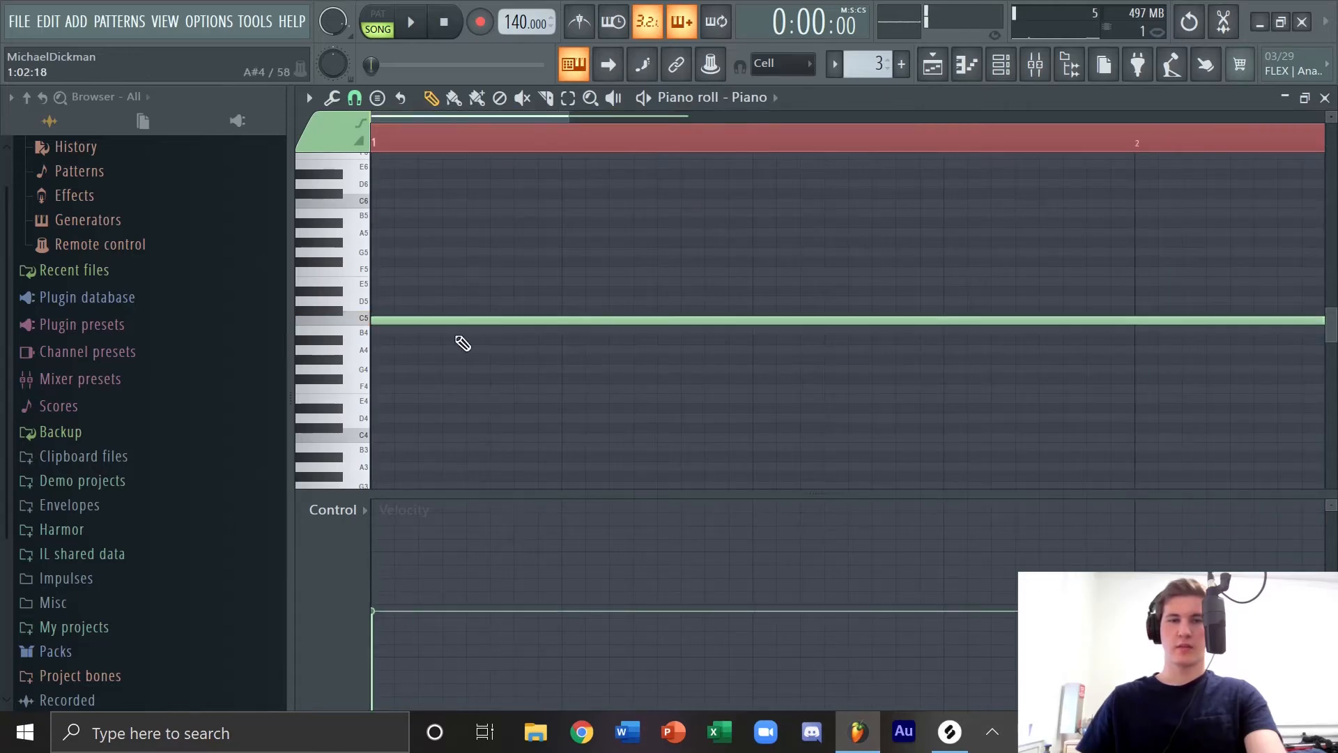
left_click(448, 282)
left_click(452, 251)
right_click(454, 261)
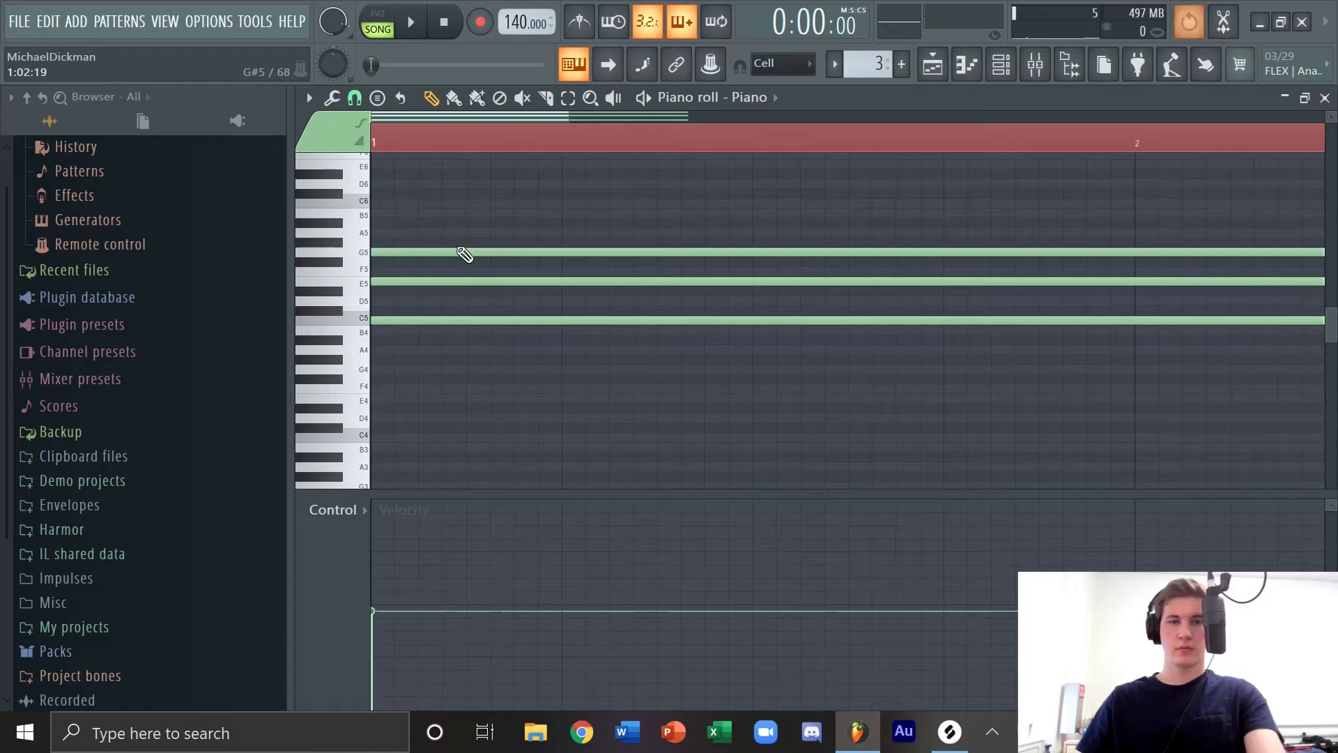
left_click_drag(459, 252, 450, 185)
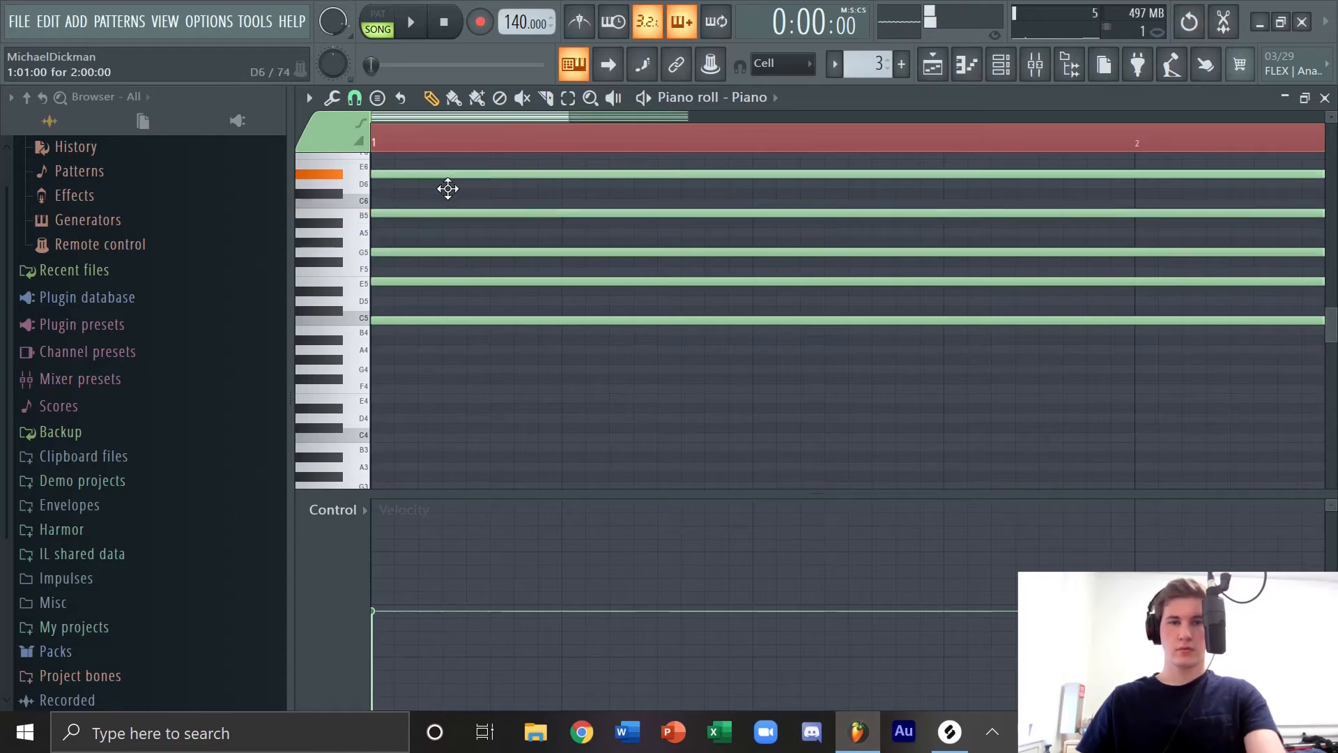
Step: Switch the Piano channel's Keyzone Classic program to Yamaha Grand Piano and play back the chord
left_click(1002, 64)
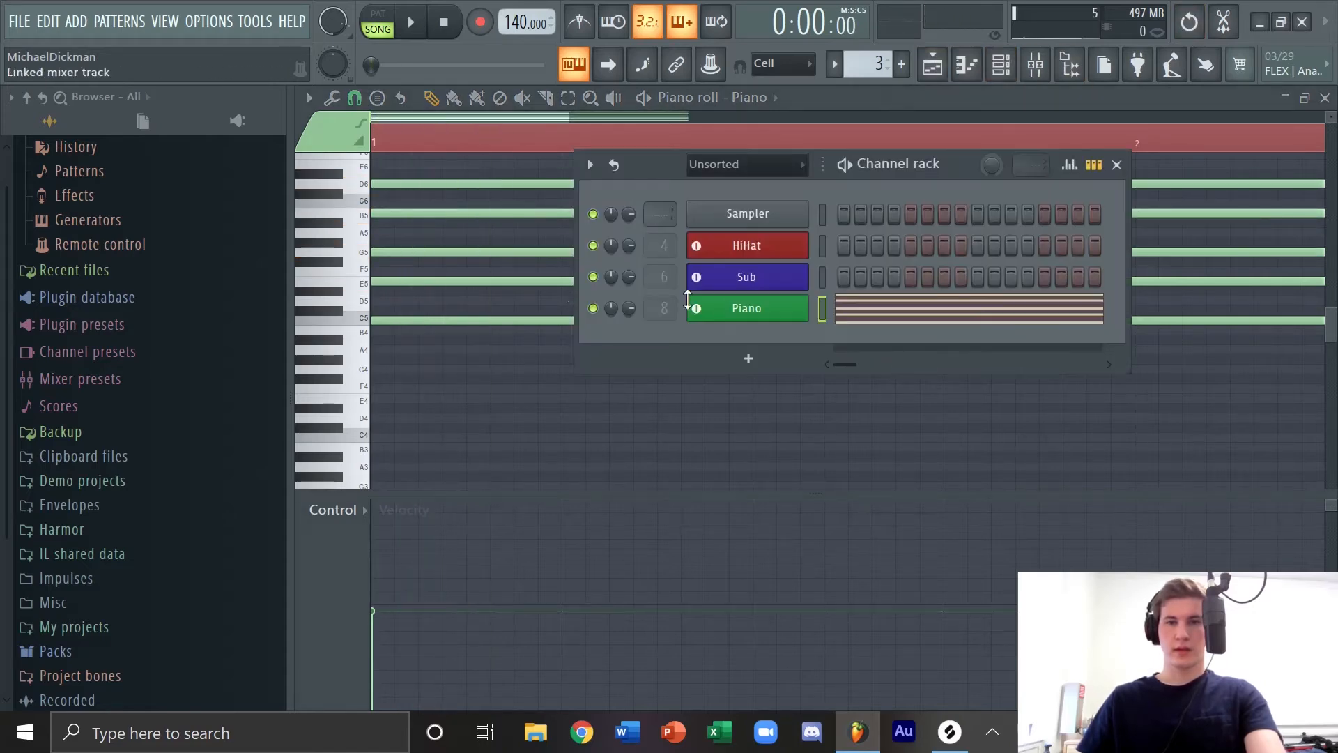
left_click(736, 317)
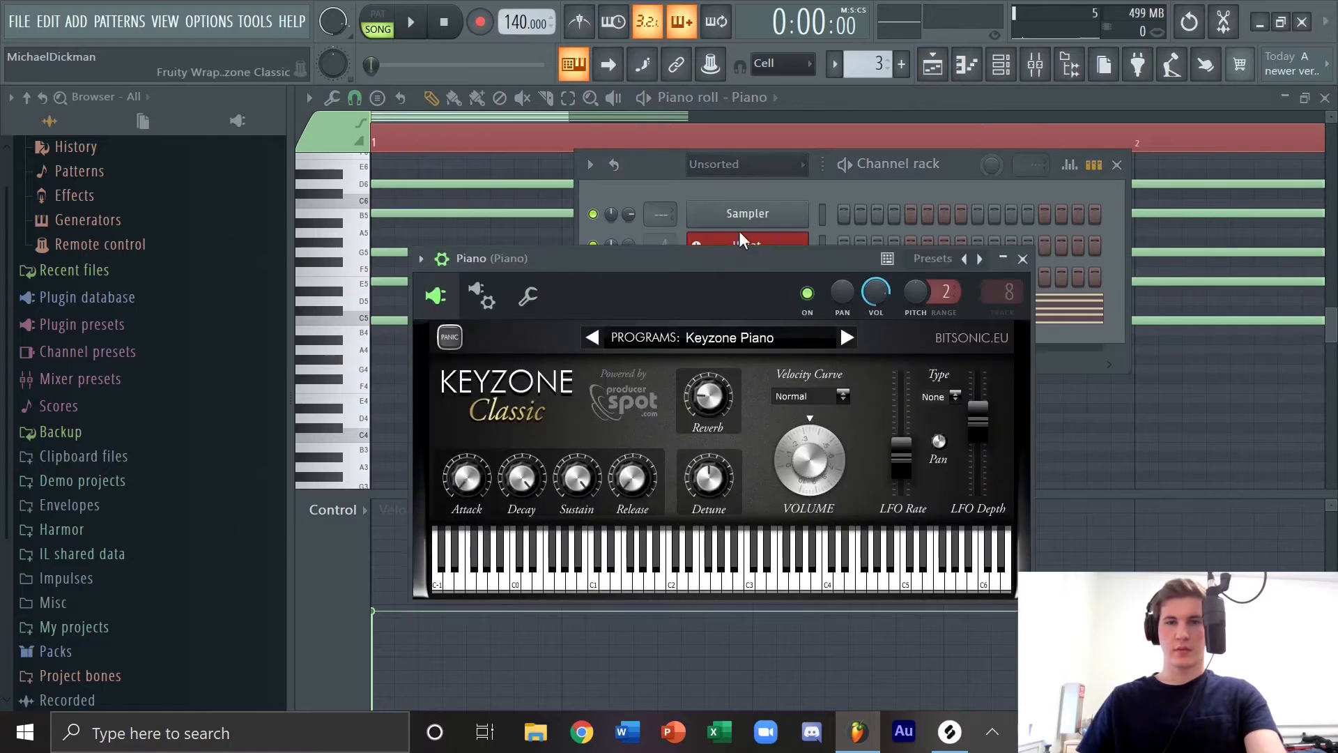
key("space")
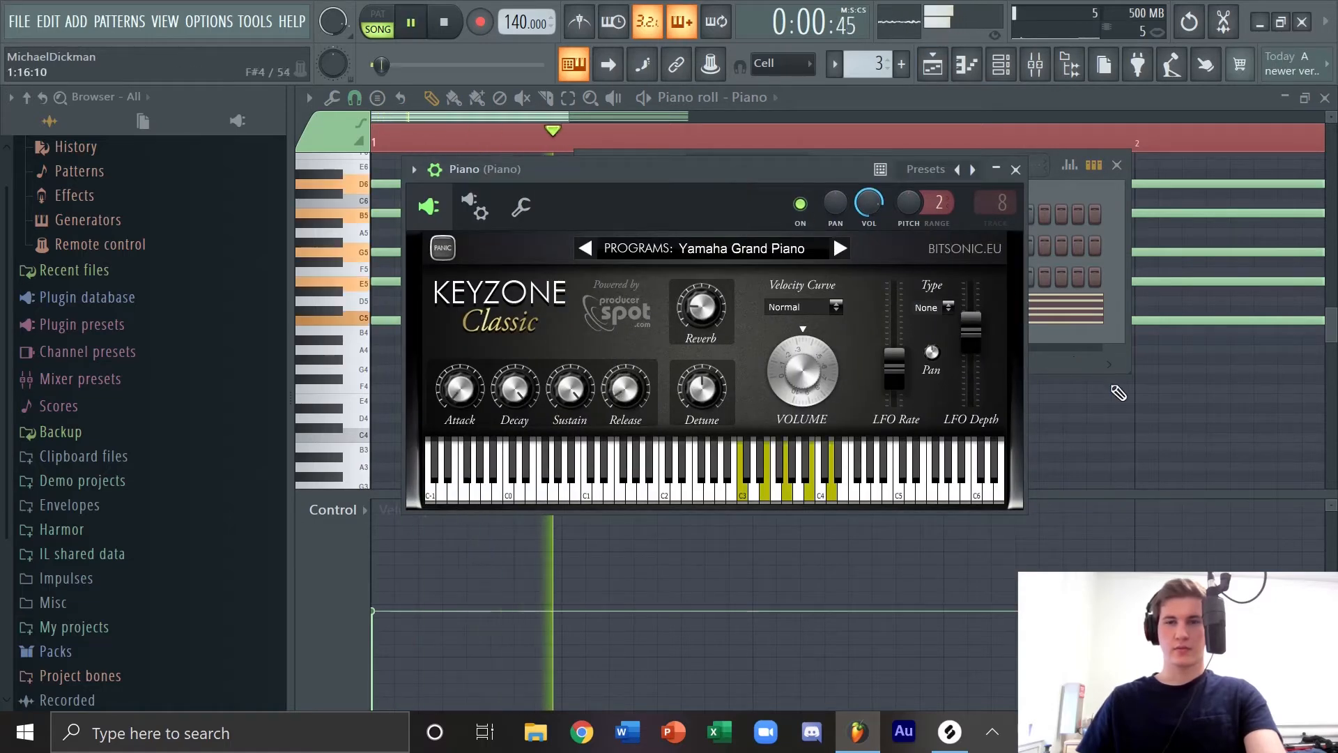
right_click(1116, 390)
key("space")
Step: Return to the playlist and mute the Keyzone Classic clip on the Piano track
left_click(933, 64)
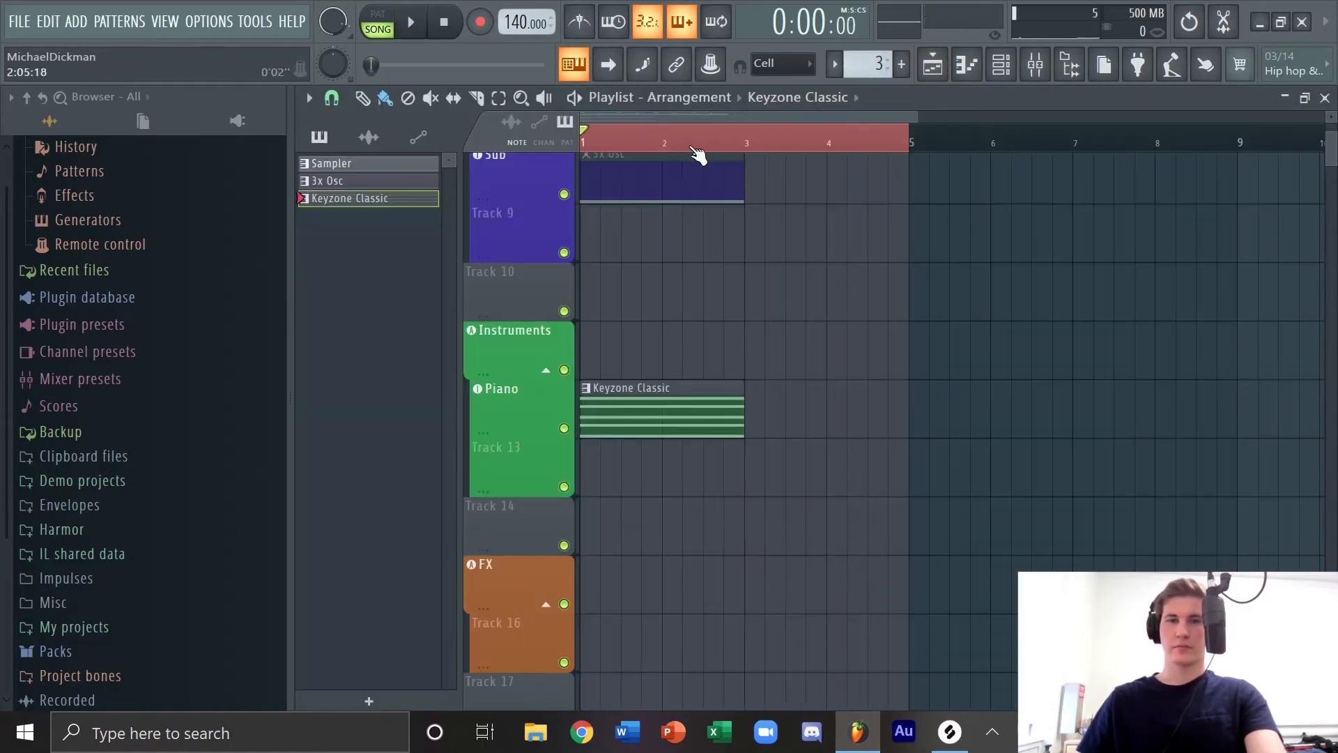
scroll(706, 352, "up", 4)
scroll(706, 352, "down", 3)
left_click_drag(693, 424, 604, 643)
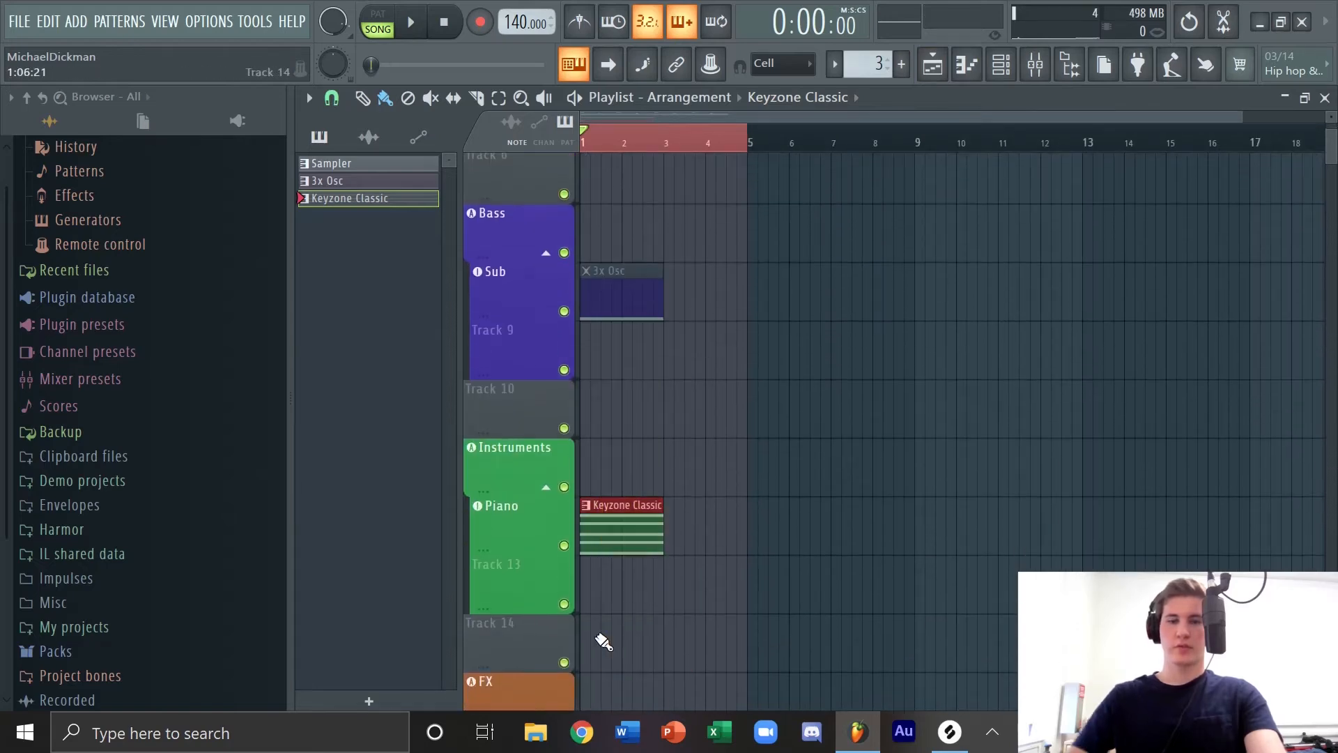
key("alt+m")
scroll(606, 627, "down", 3)
Step: Insert one additional track inside the FX group of the playlist
right_click(638, 503)
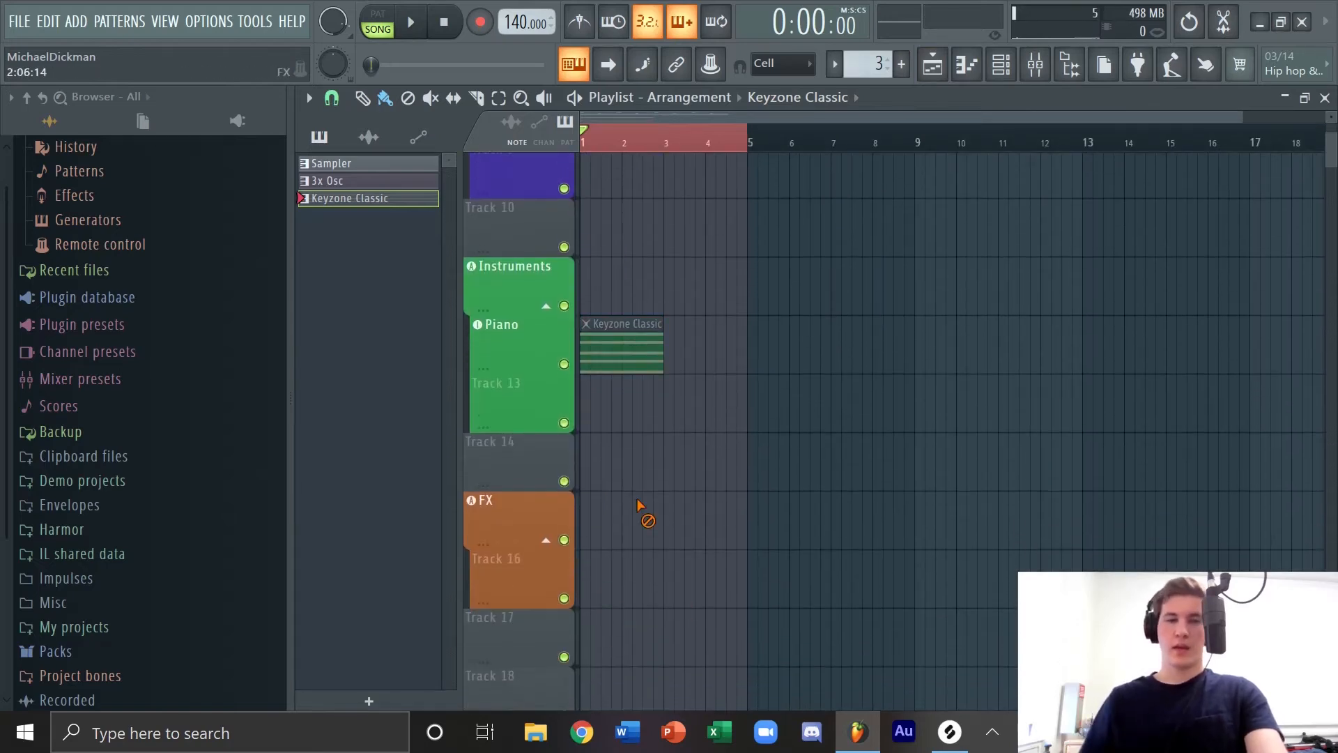
right_click(503, 582)
left_click(505, 628)
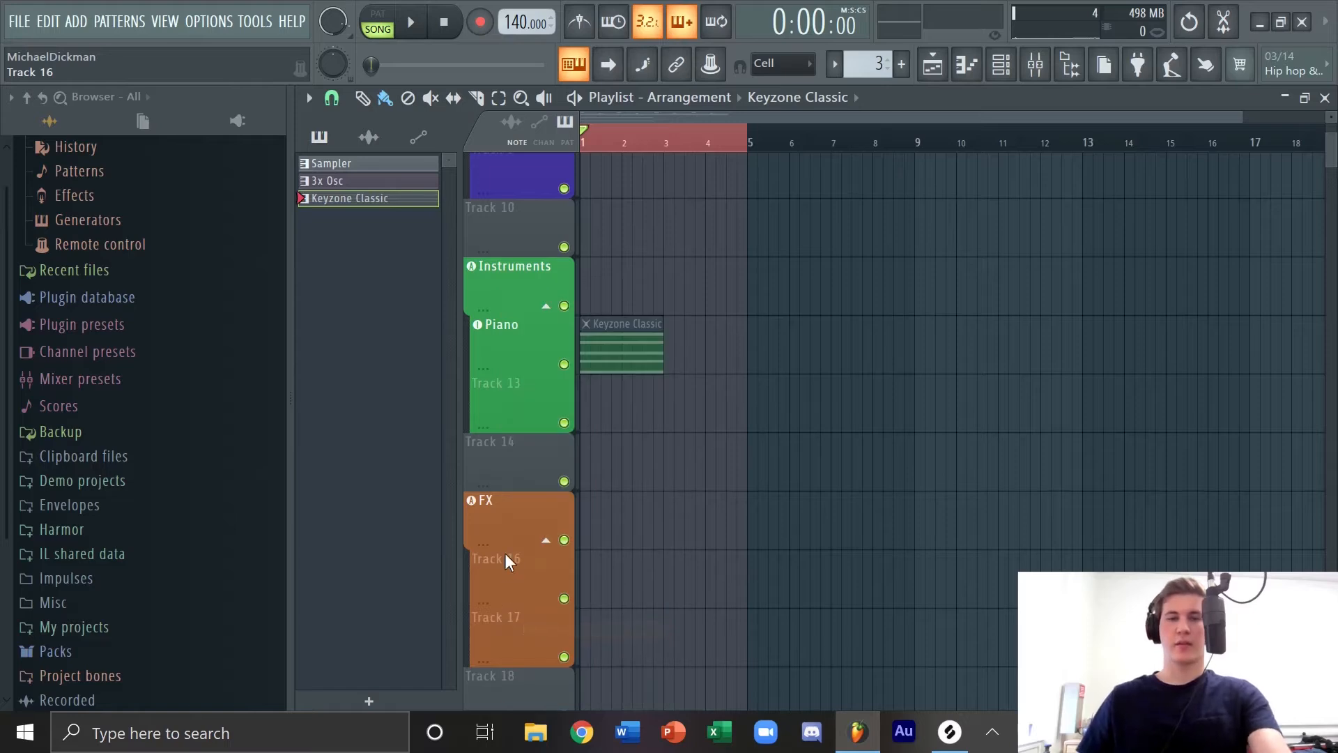
Step: Find KSHMR Crash 05 in the KSHMR Vol. 2 crash samples and add it to Track 16 as an audio track
scroll(100, 425, "down", 3)
left_click(91, 506)
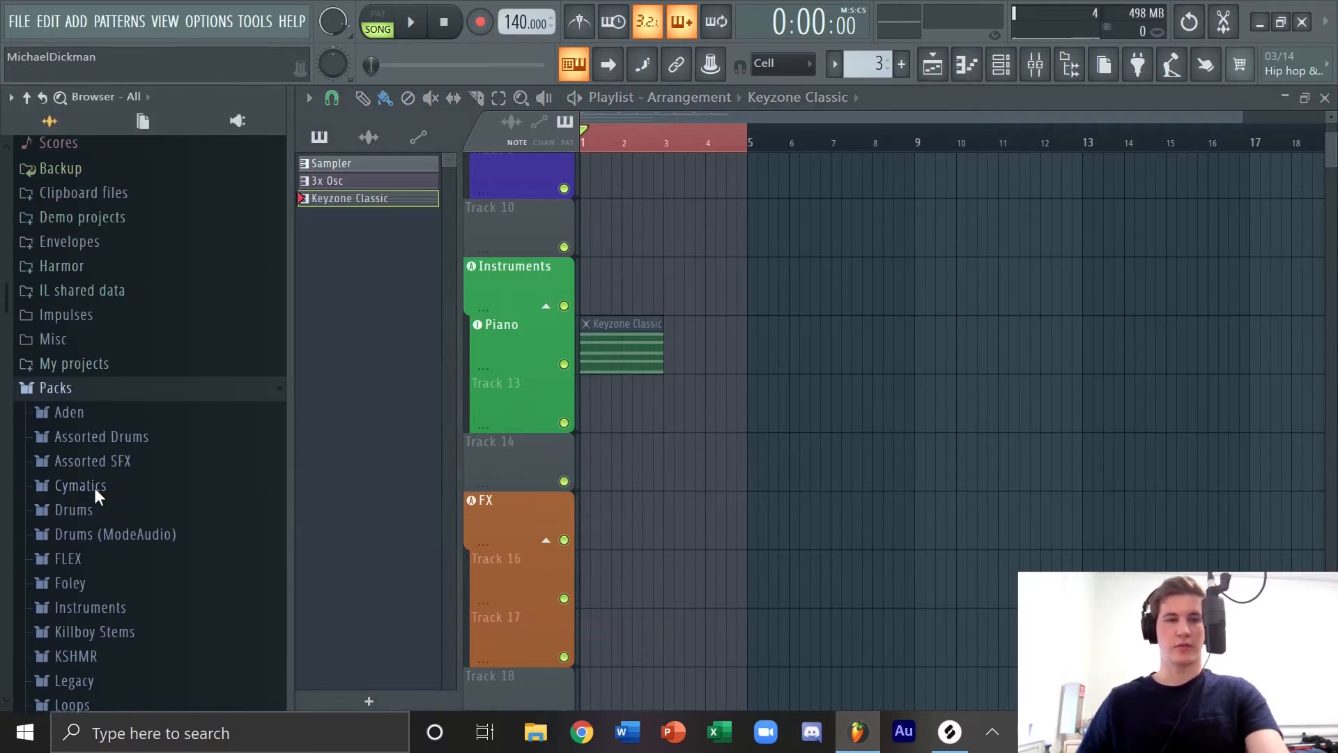
scroll(93, 557, "down", 2)
left_click(101, 514)
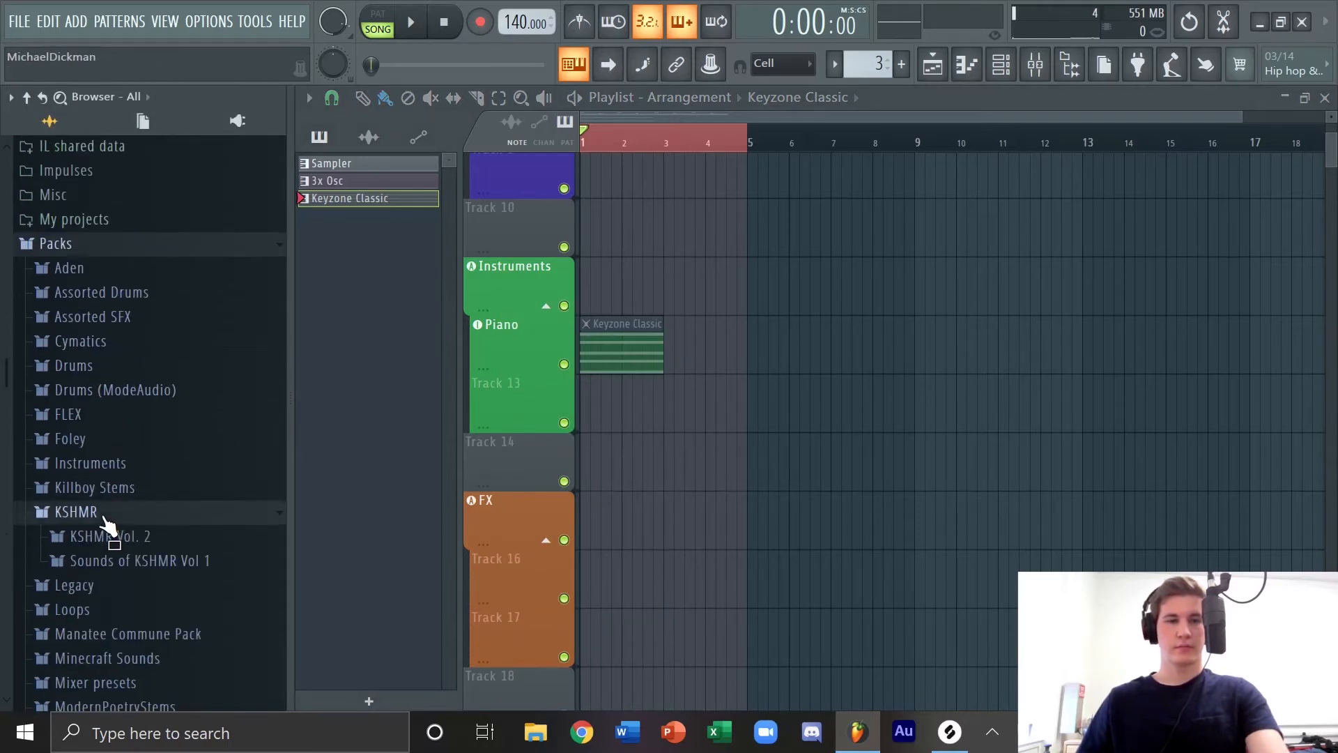
scroll(124, 464, "down", 2)
left_click(127, 554)
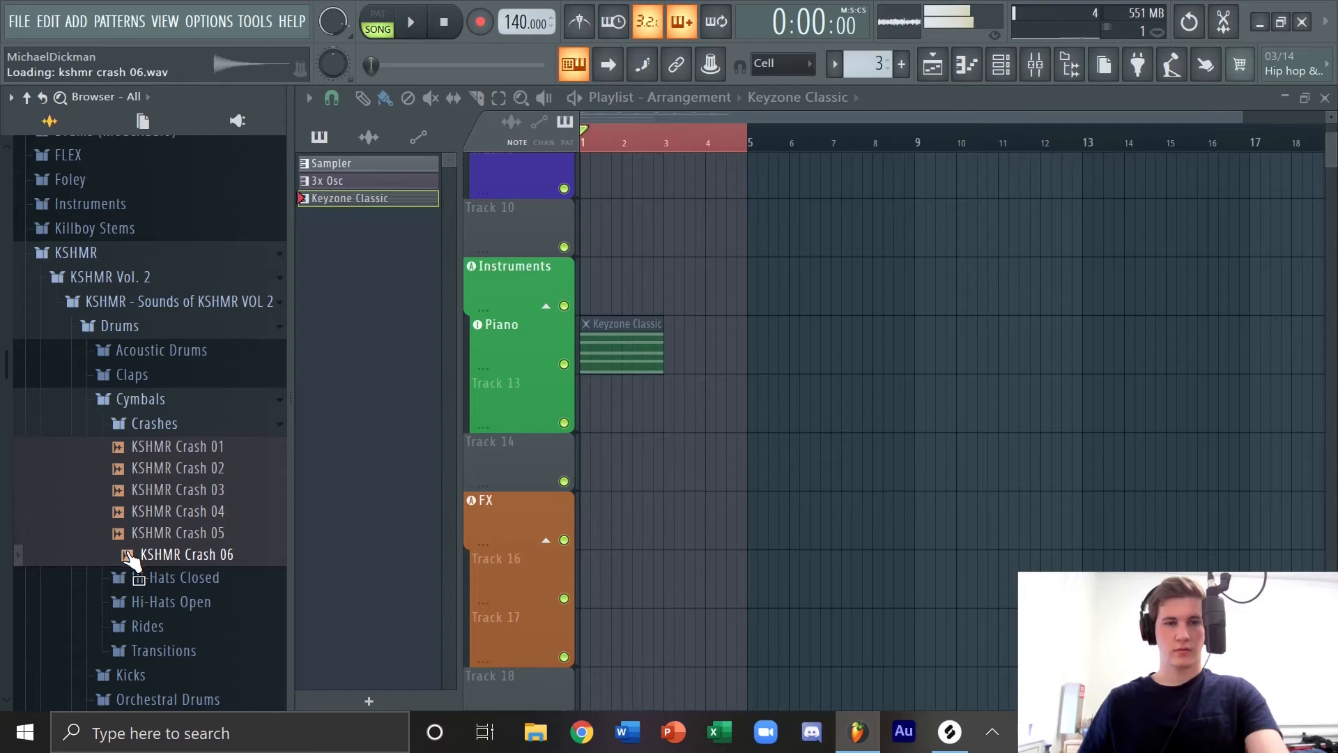
left_click_drag(133, 534, 492, 606)
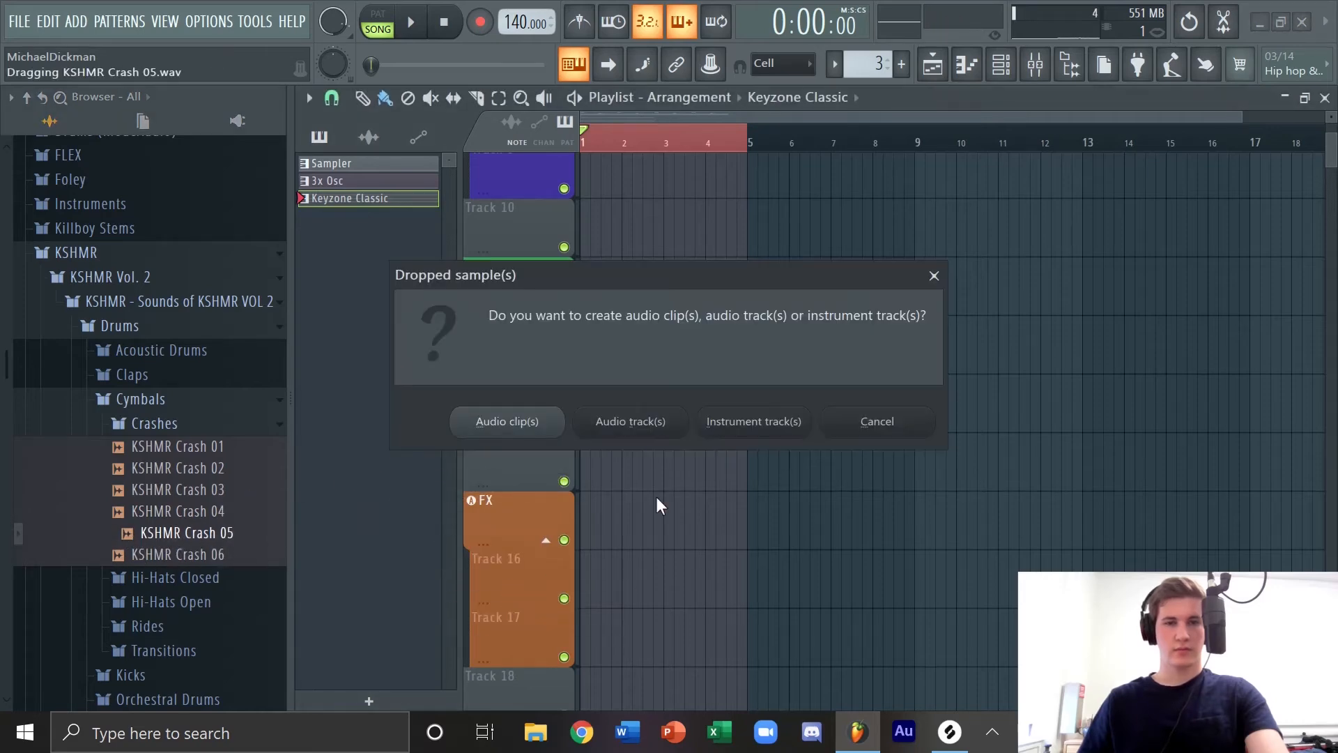
left_click(642, 424)
Step: Rename the KSHMR Crash 05 track inside the playlist's FX group as Crash
right_click(552, 578)
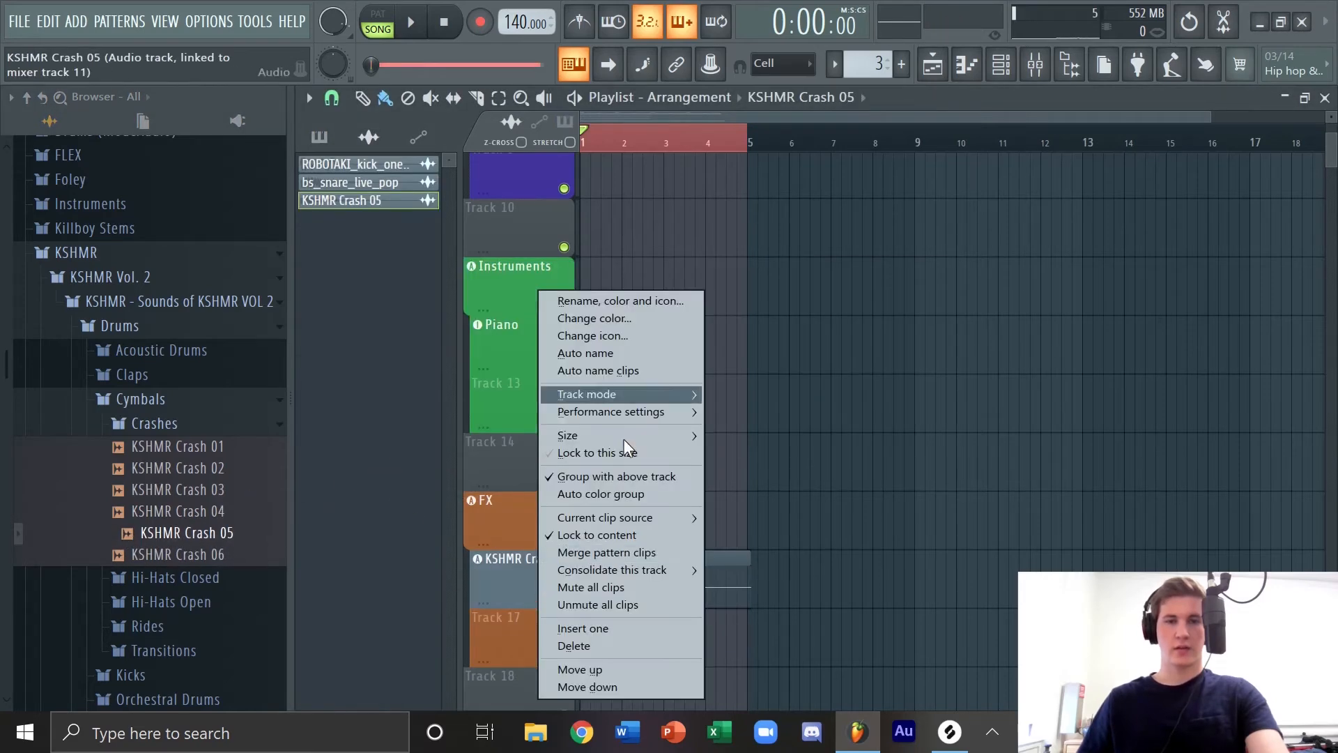
left_click(658, 297)
type("Crash")
key("Return")
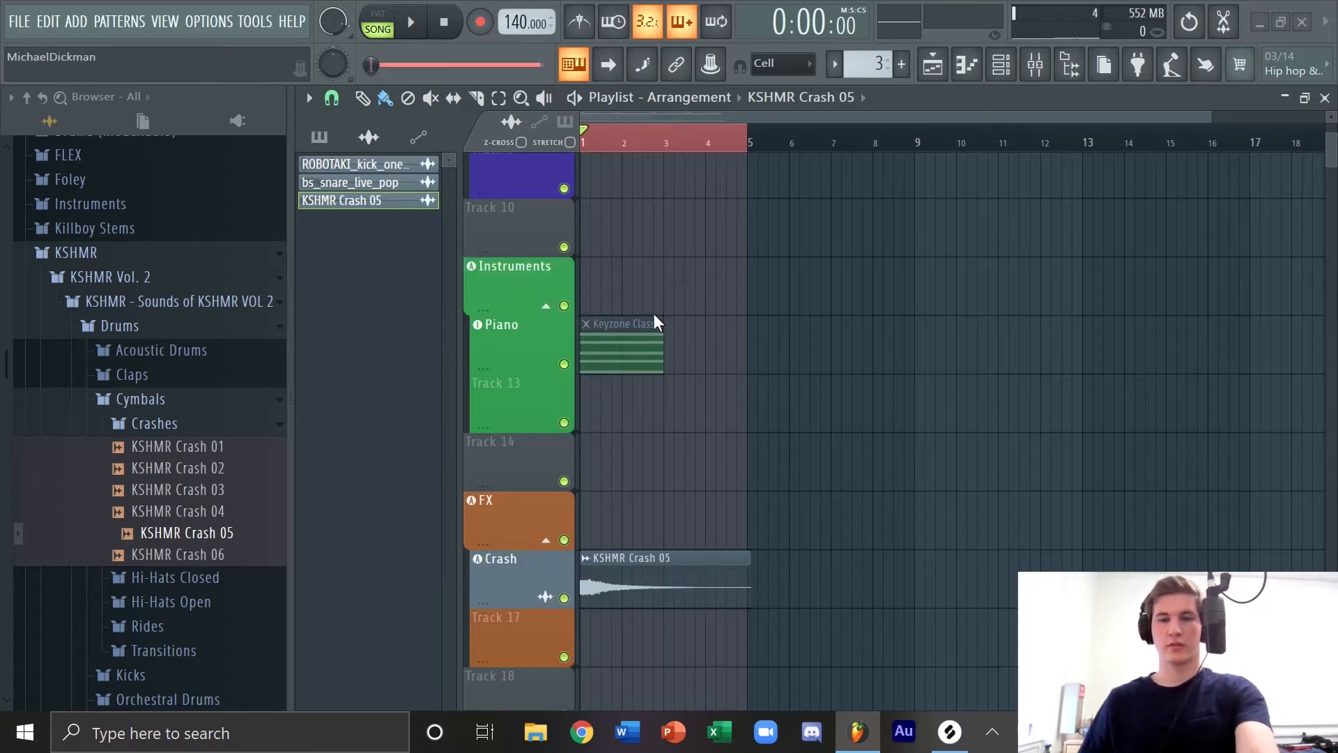
Step: Open the mixer and move the Crash track directly after FX, ahead of the Blank track
left_click(1001, 65)
left_click(1029, 68)
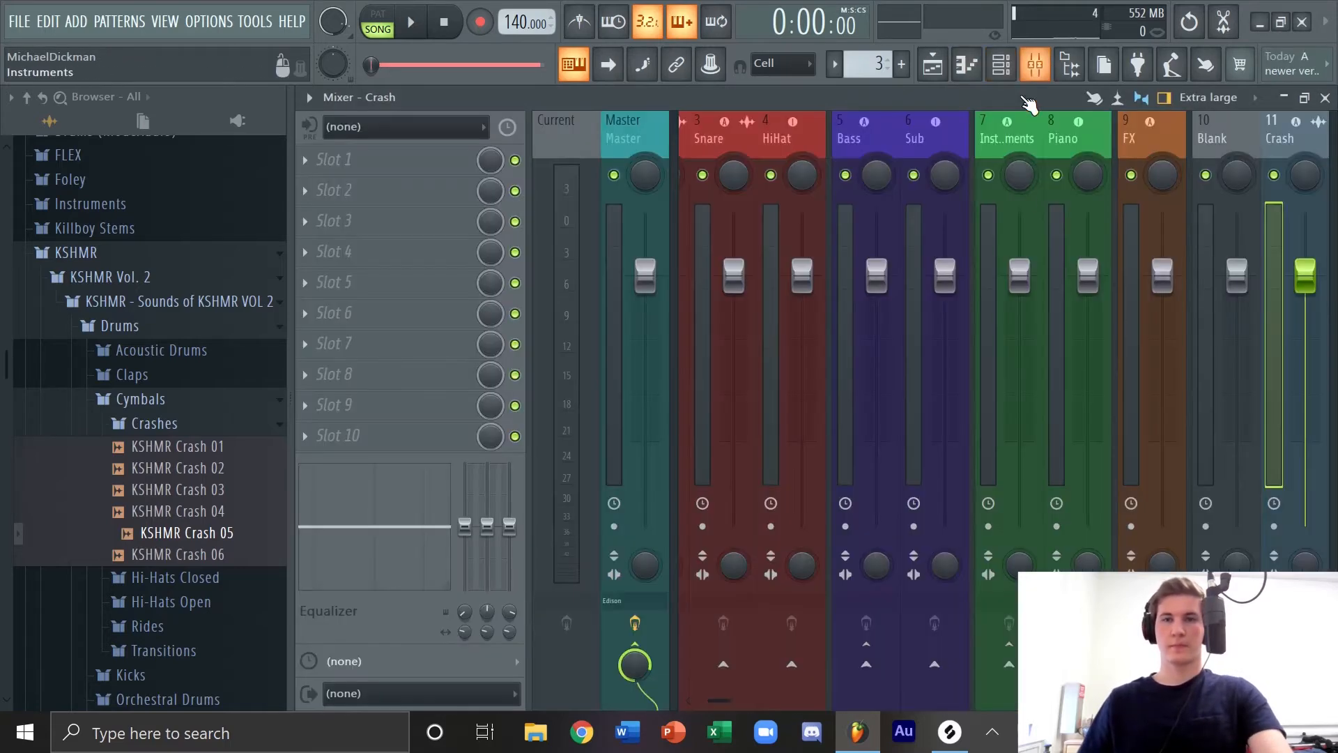
scroll(1285, 323, "up", 1)
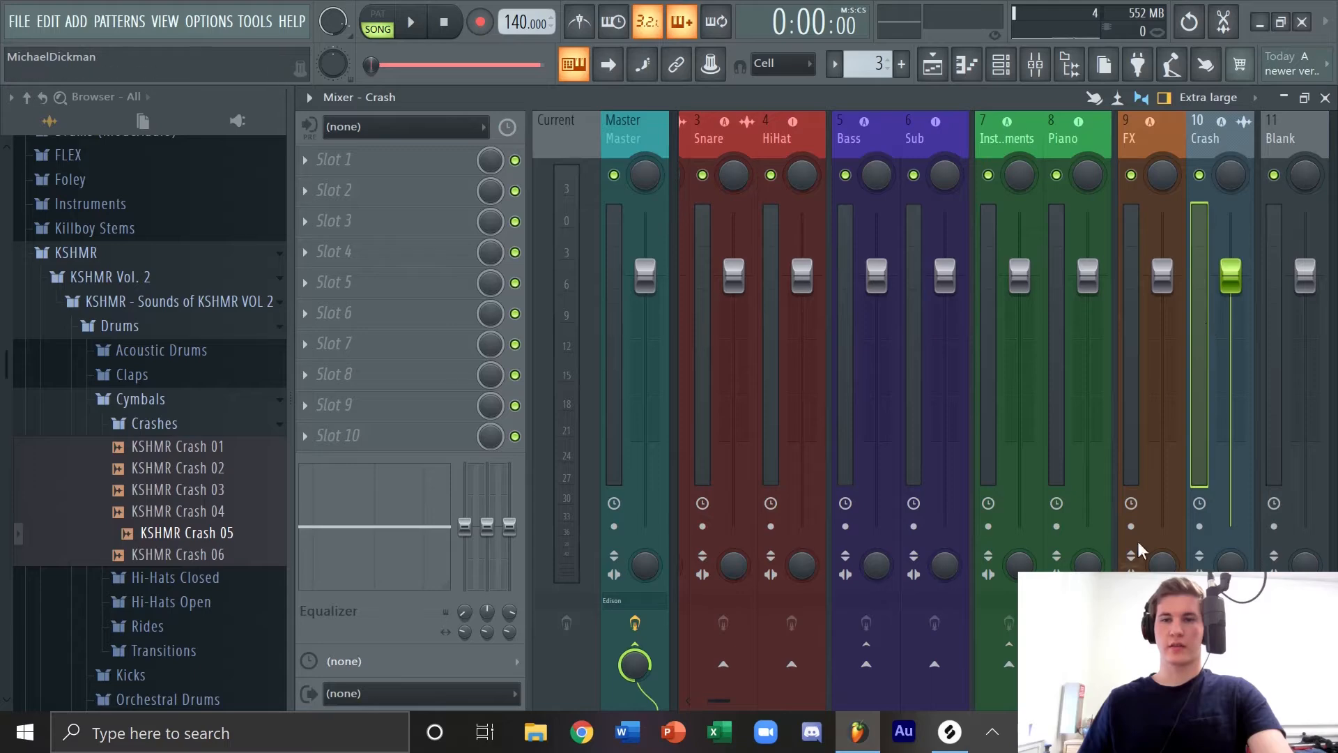
Step: Auto color the FX mixer group so the Crash track takes on the FX track's orange
left_click(1071, 464)
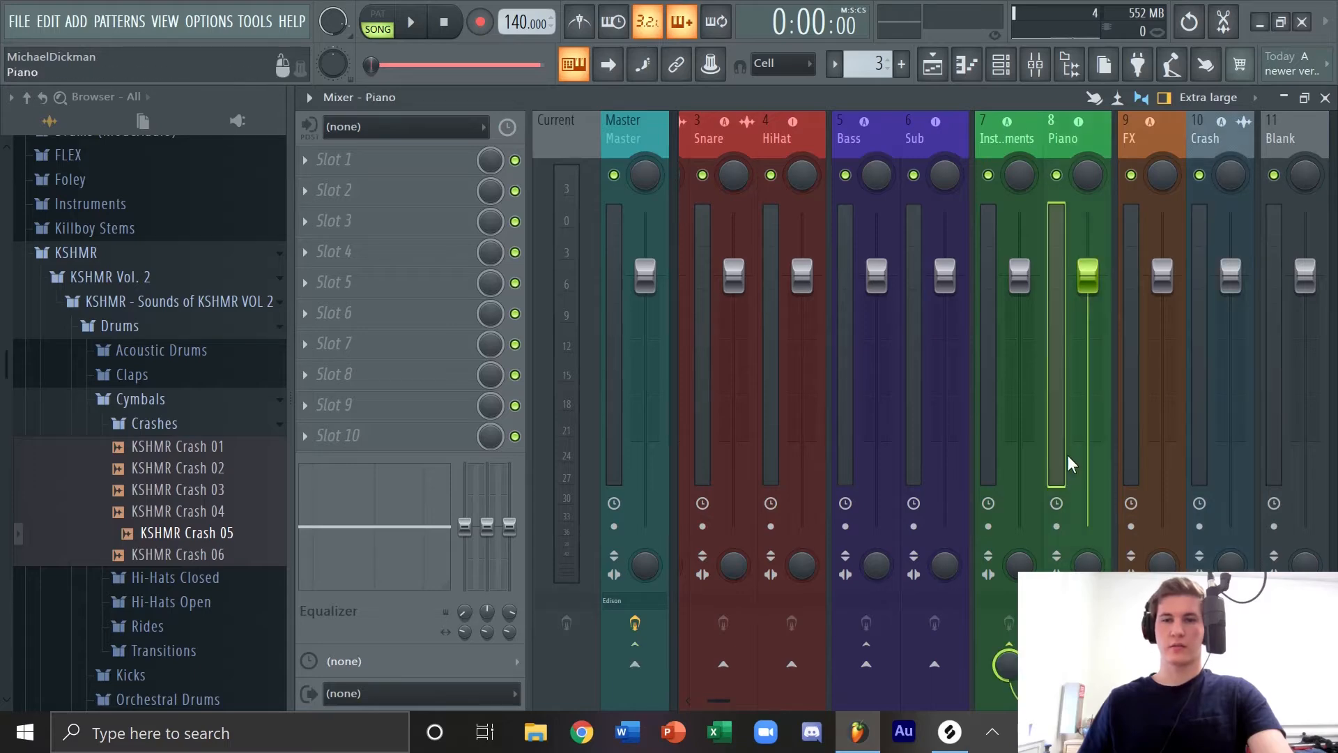
left_click(1197, 411)
right_click(1146, 495)
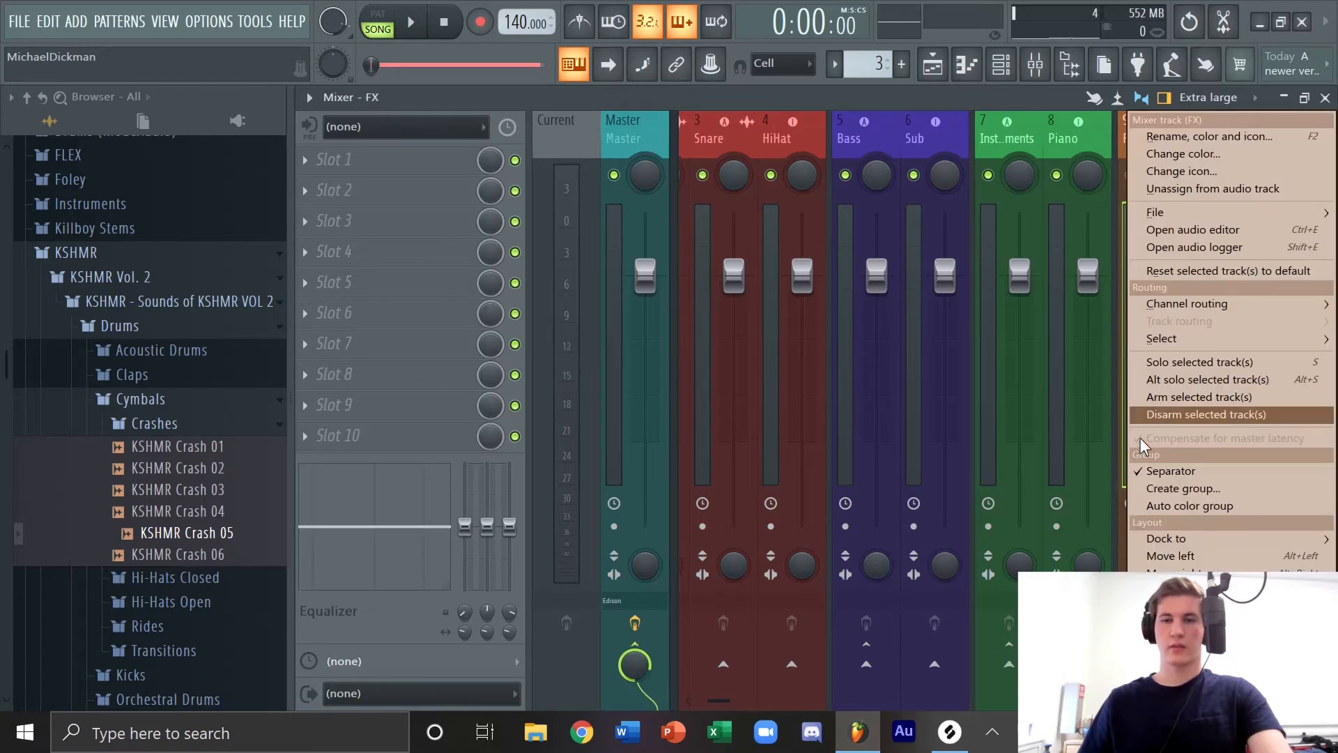
left_click(1164, 503)
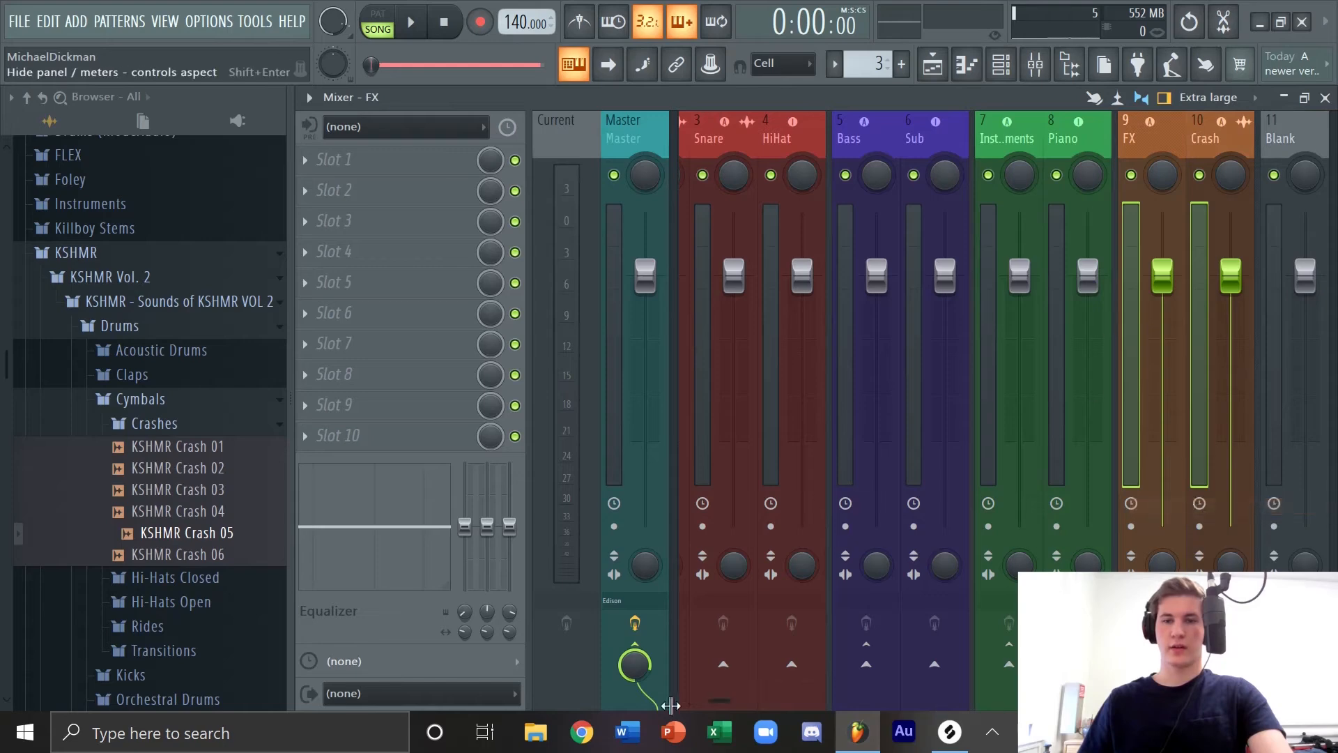
Step: Rename mixer Insert 12 as Reverb and color it medium red violet (#9F3582)
left_click_drag(719, 701, 734, 704)
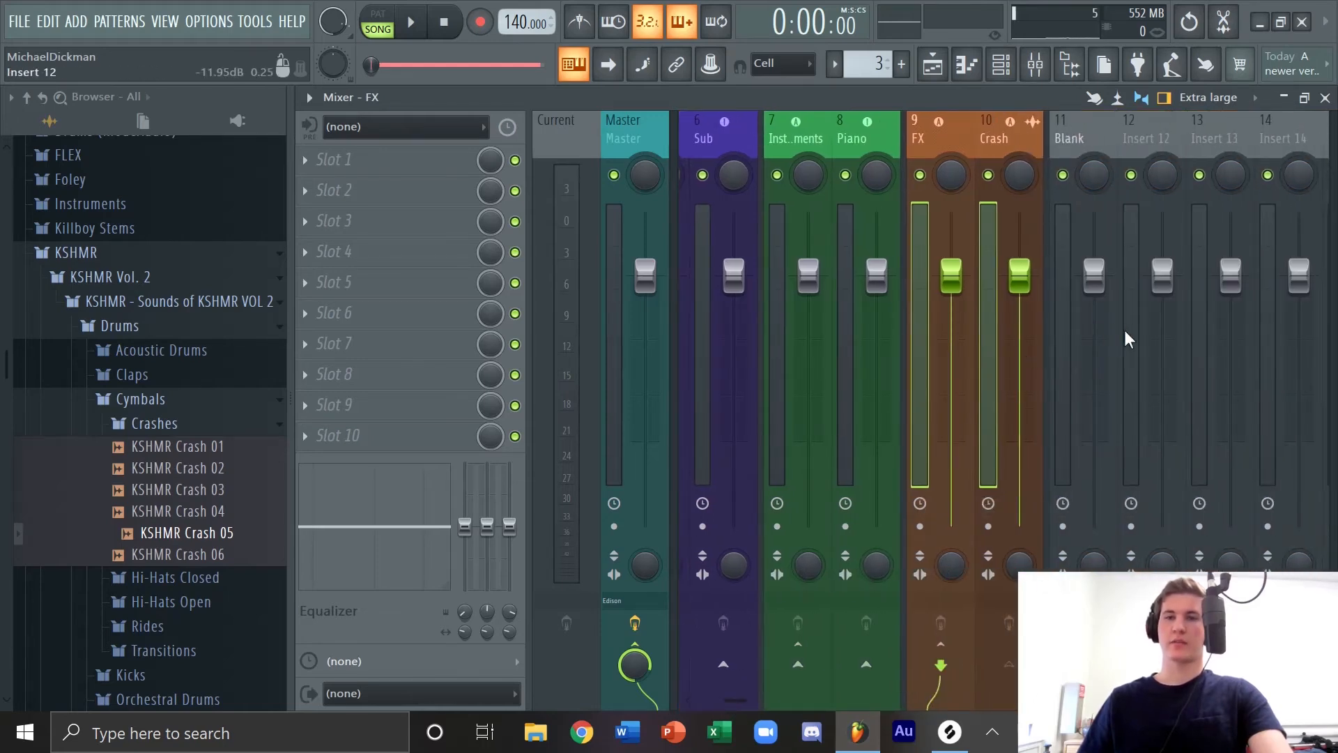
right_click(1128, 338)
left_click(1194, 136)
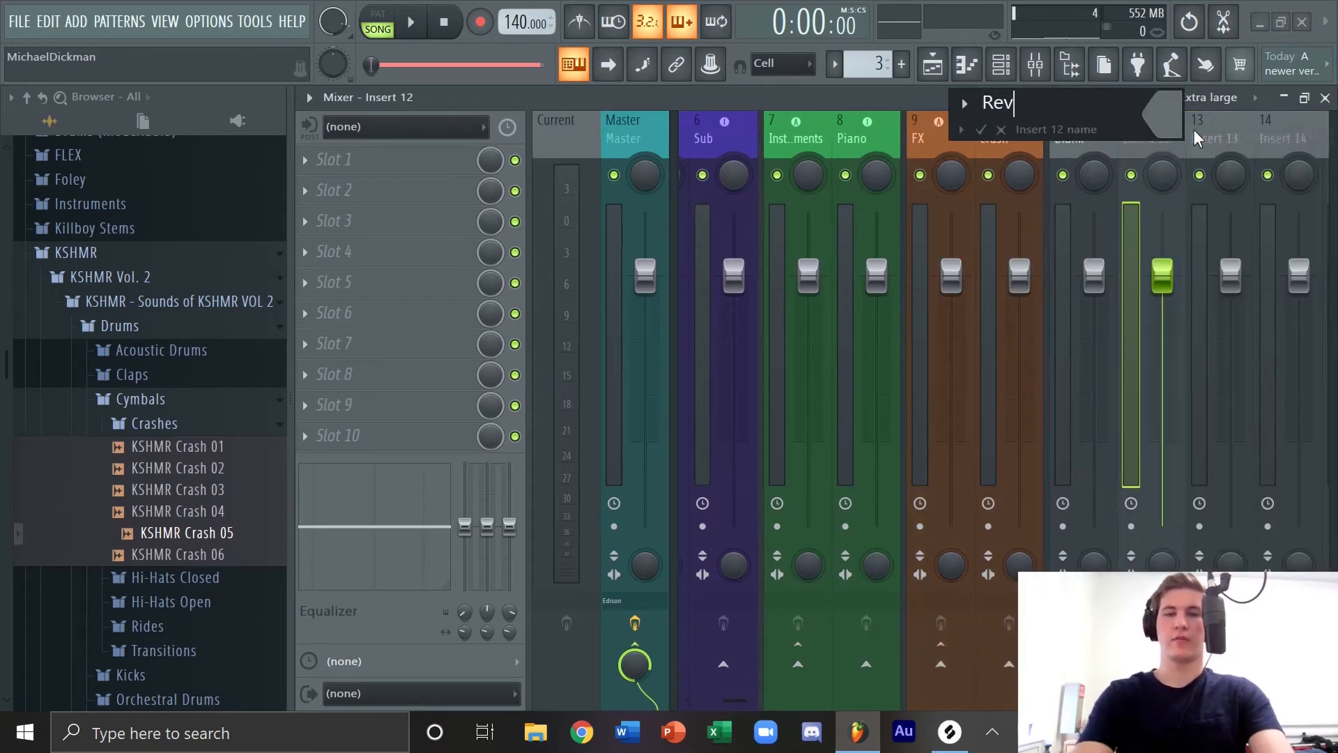
key("Escape")
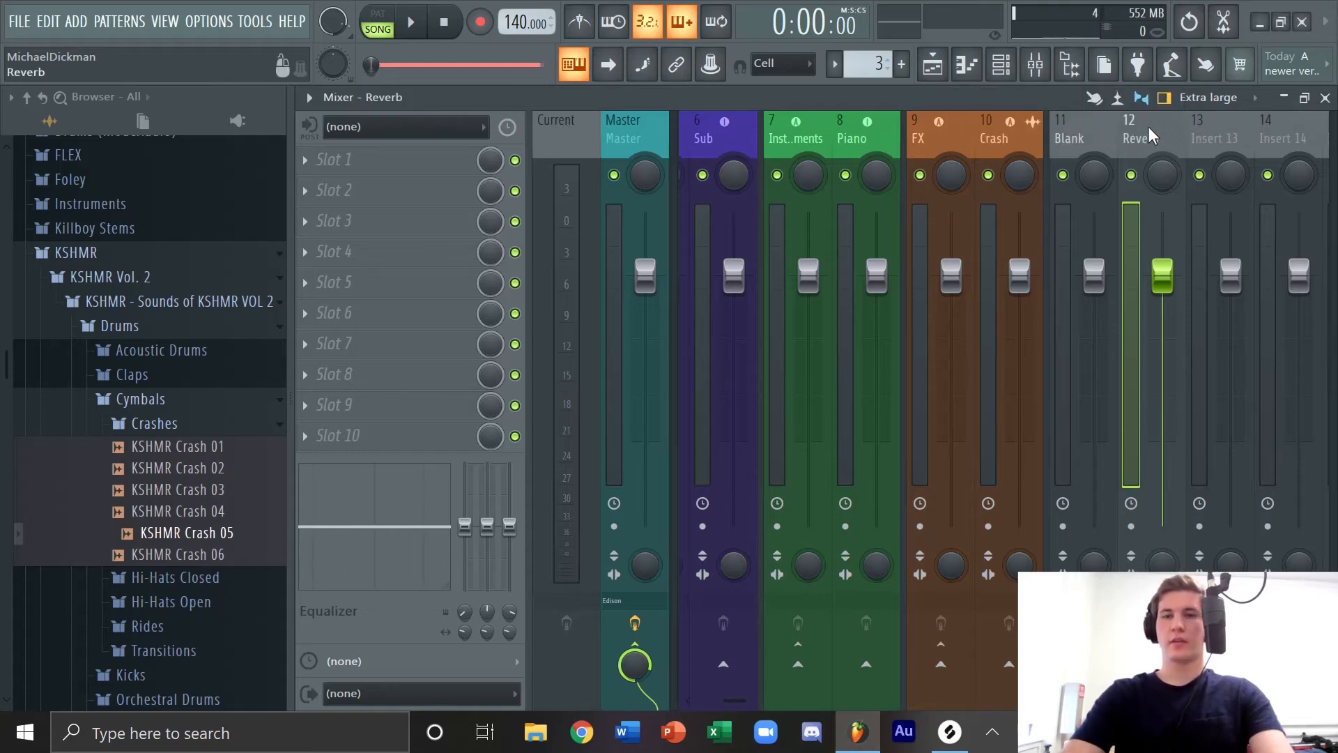
right_click(1150, 136)
left_click(1163, 159)
double_click(1071, 225)
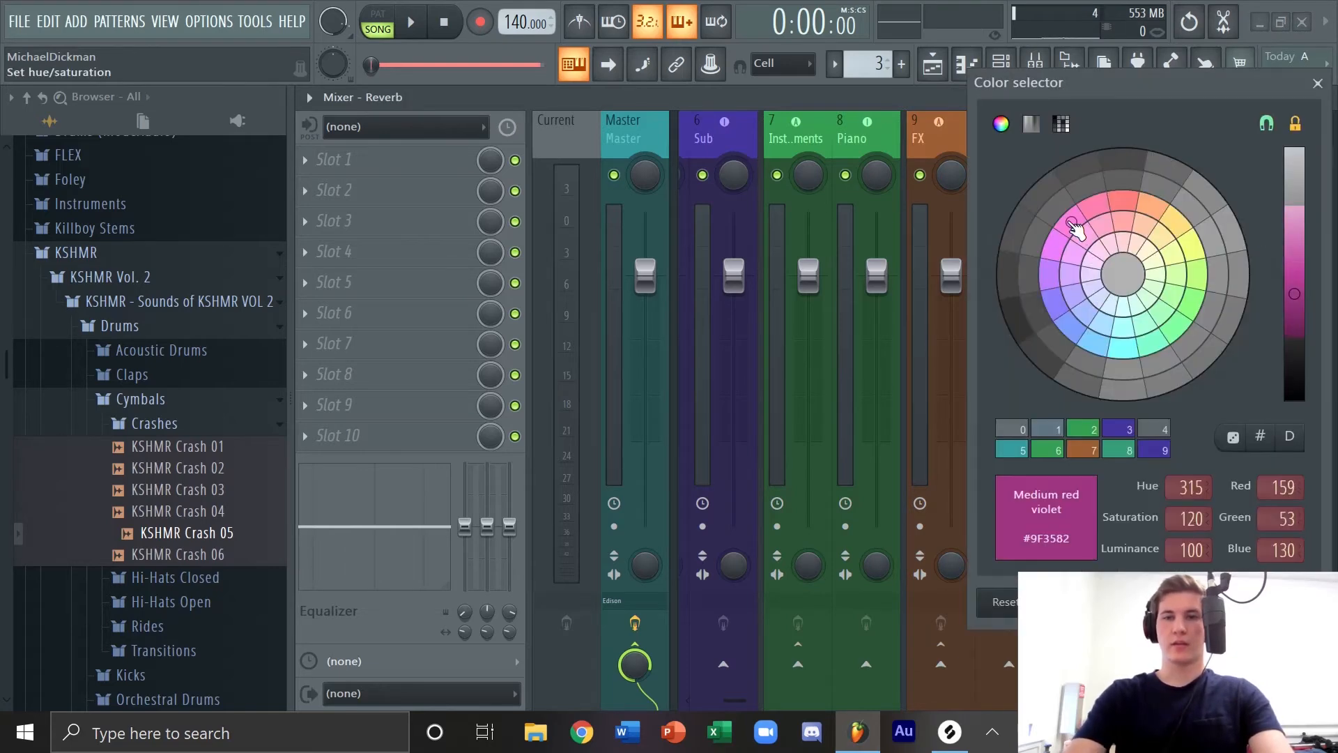
Step: Load Fruity Reeverb 2 into effect slot 4 of the Reverb mixer track and close its window
left_click(435, 253)
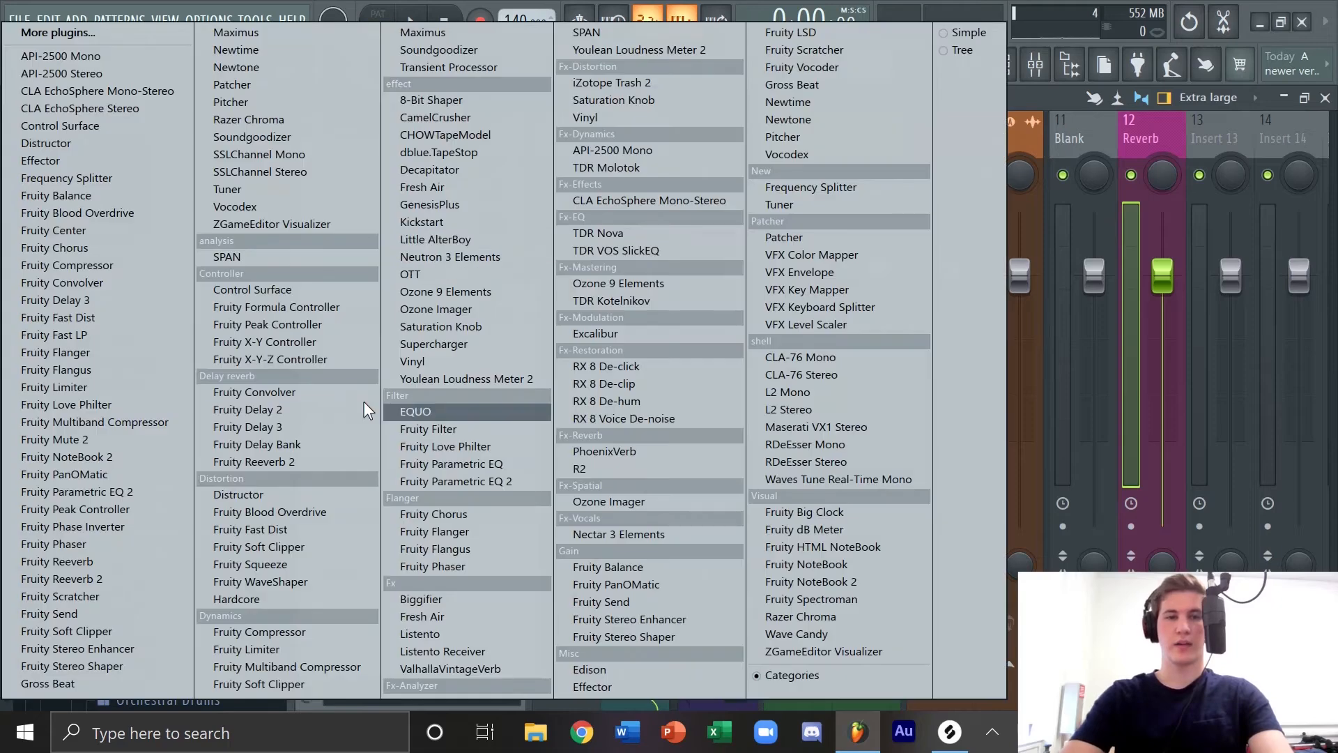
left_click(251, 464)
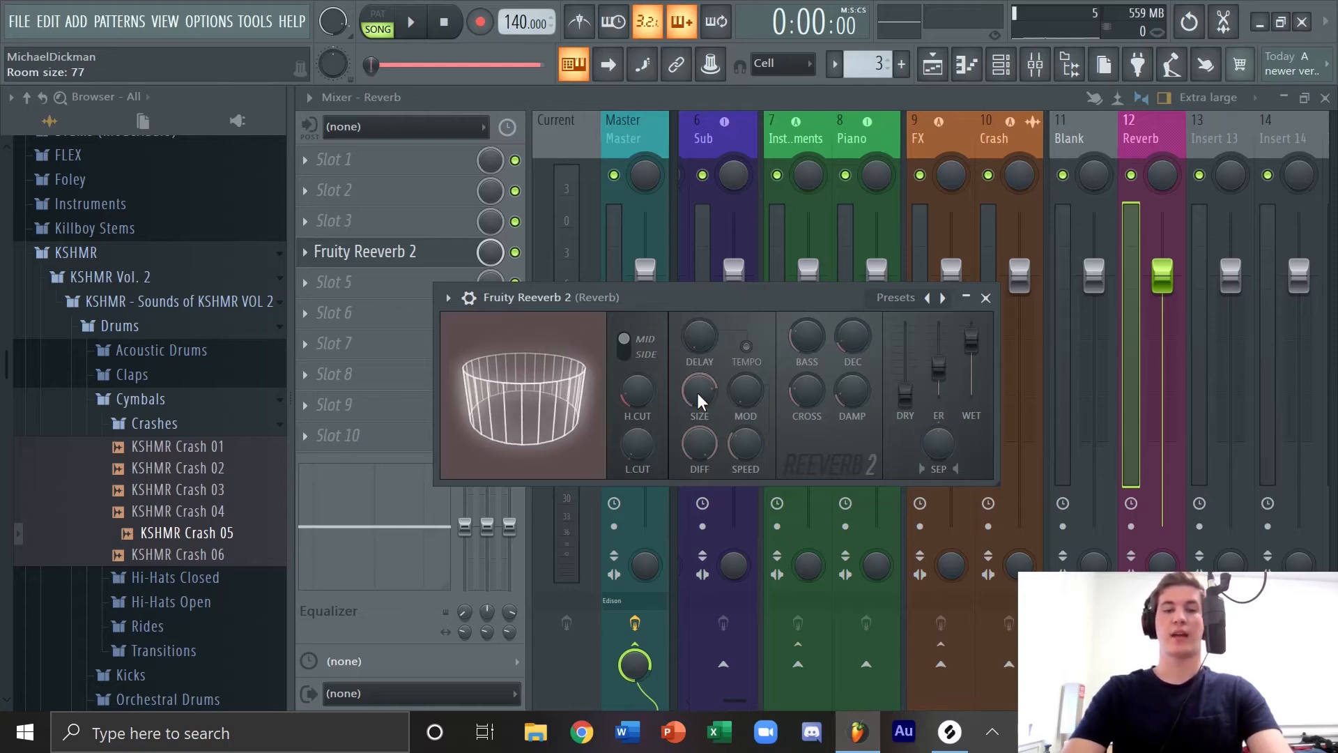
left_click(985, 298)
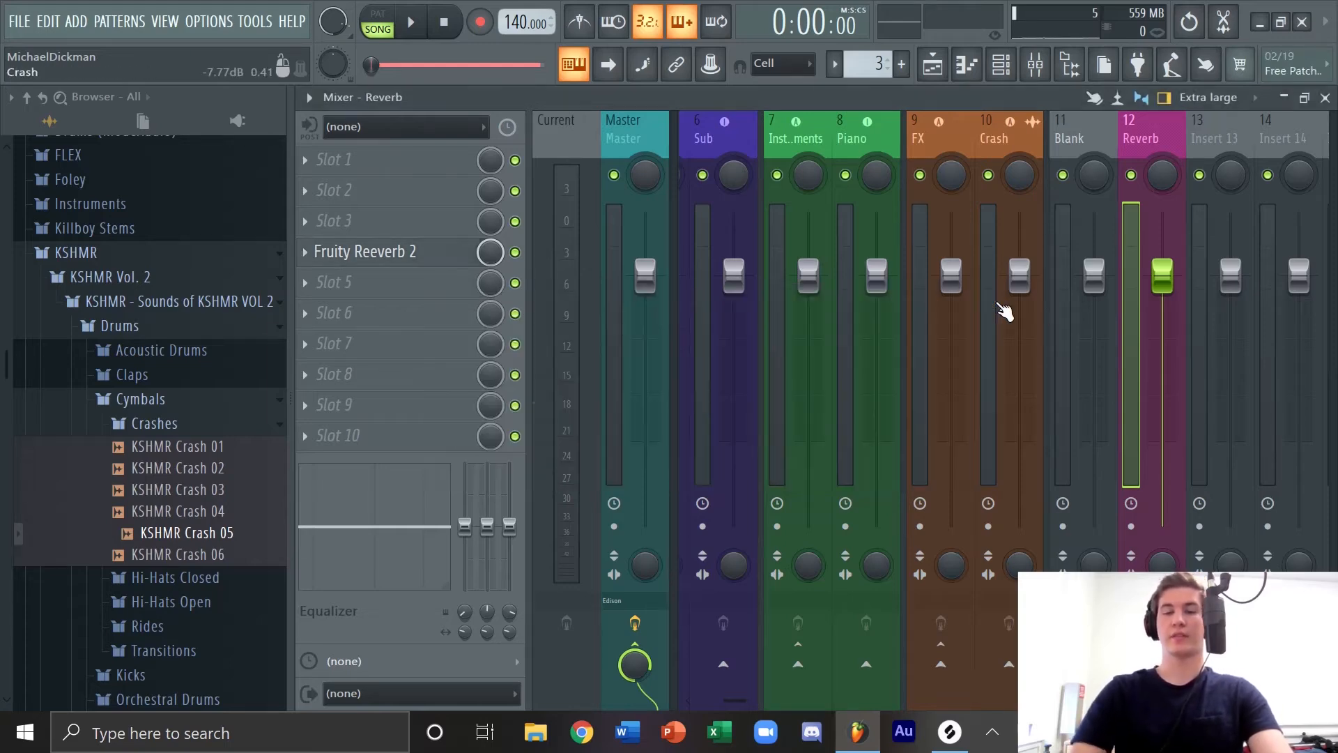
Step: Enable a send from the Instruments mixer track to Reverb and lower the Reverb track's volume to about -11.7 dB
left_click_drag(733, 700, 770, 704)
left_click(1010, 442)
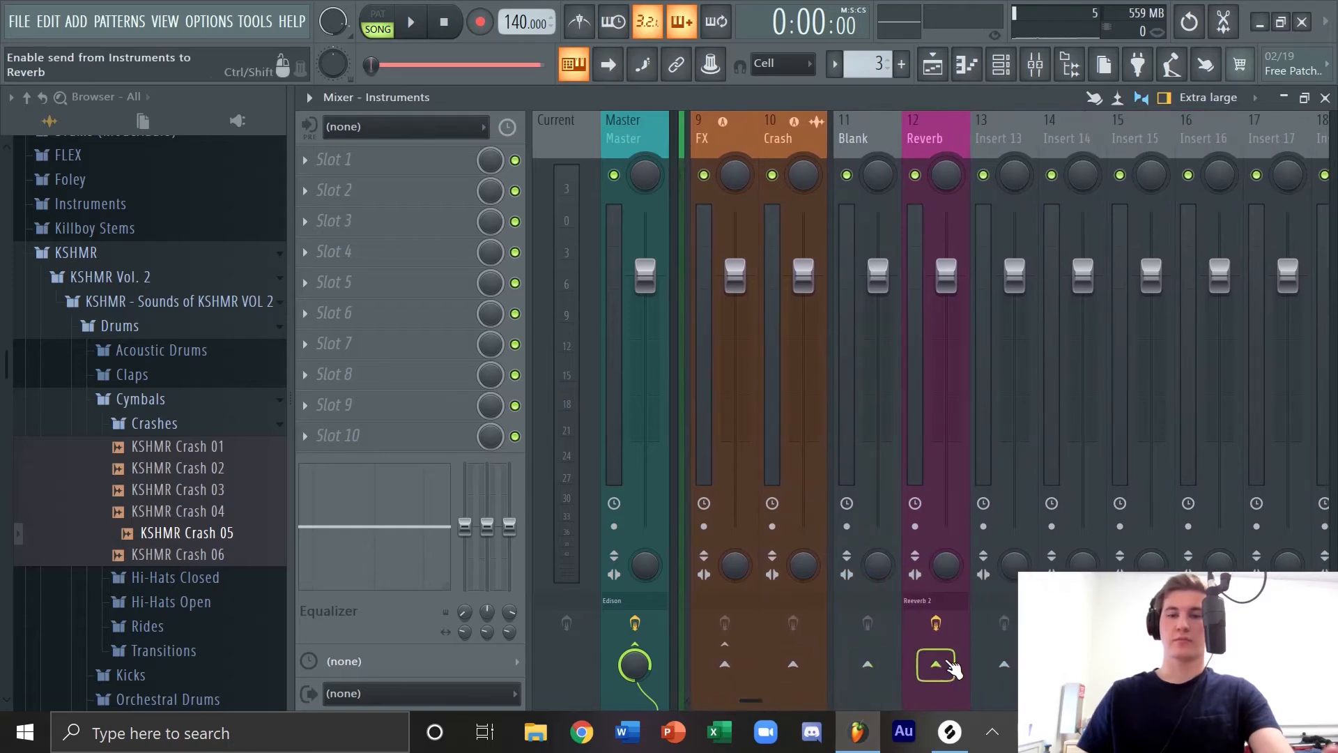
left_click(936, 664)
left_click_drag(948, 276, 961, 519)
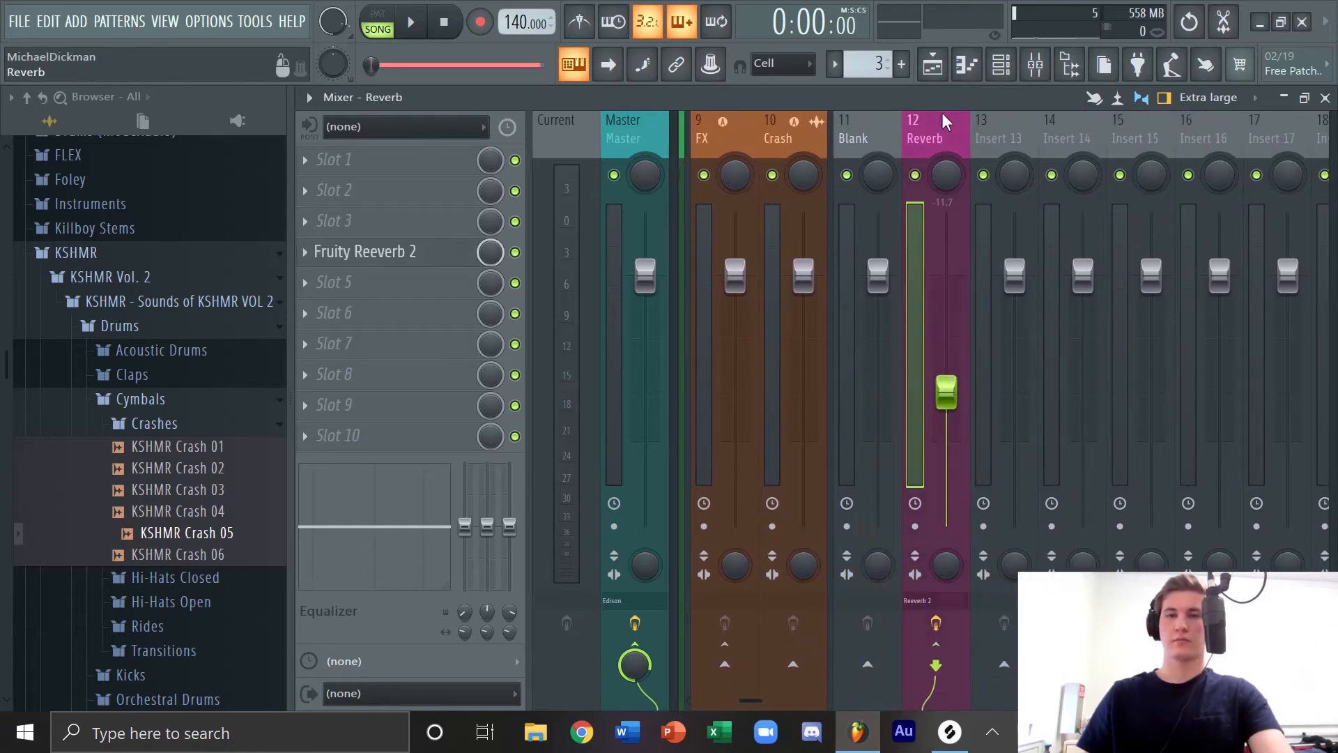
Step: Solo the Piano track in the playlist, play back its Keyzone Classic clip with the reverb, and turn solo off again
left_click(933, 64)
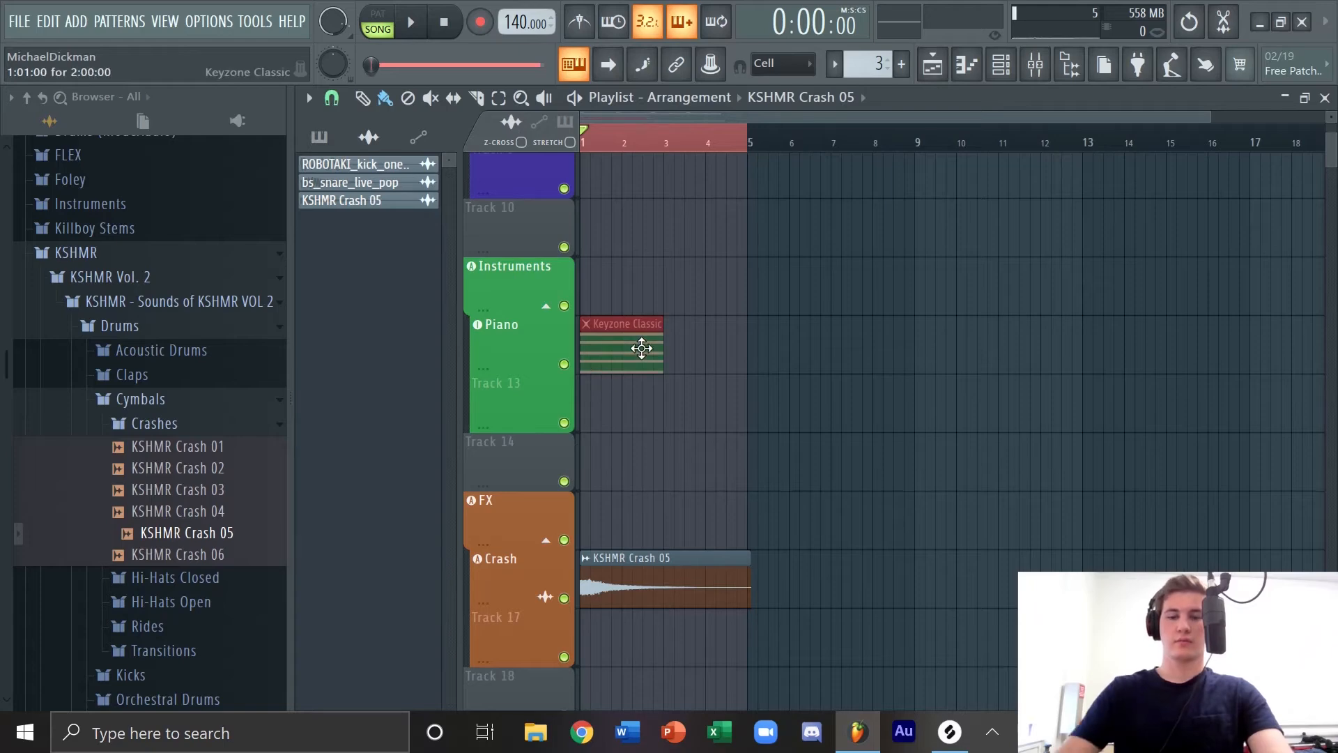
right_click(564, 364)
key("space")
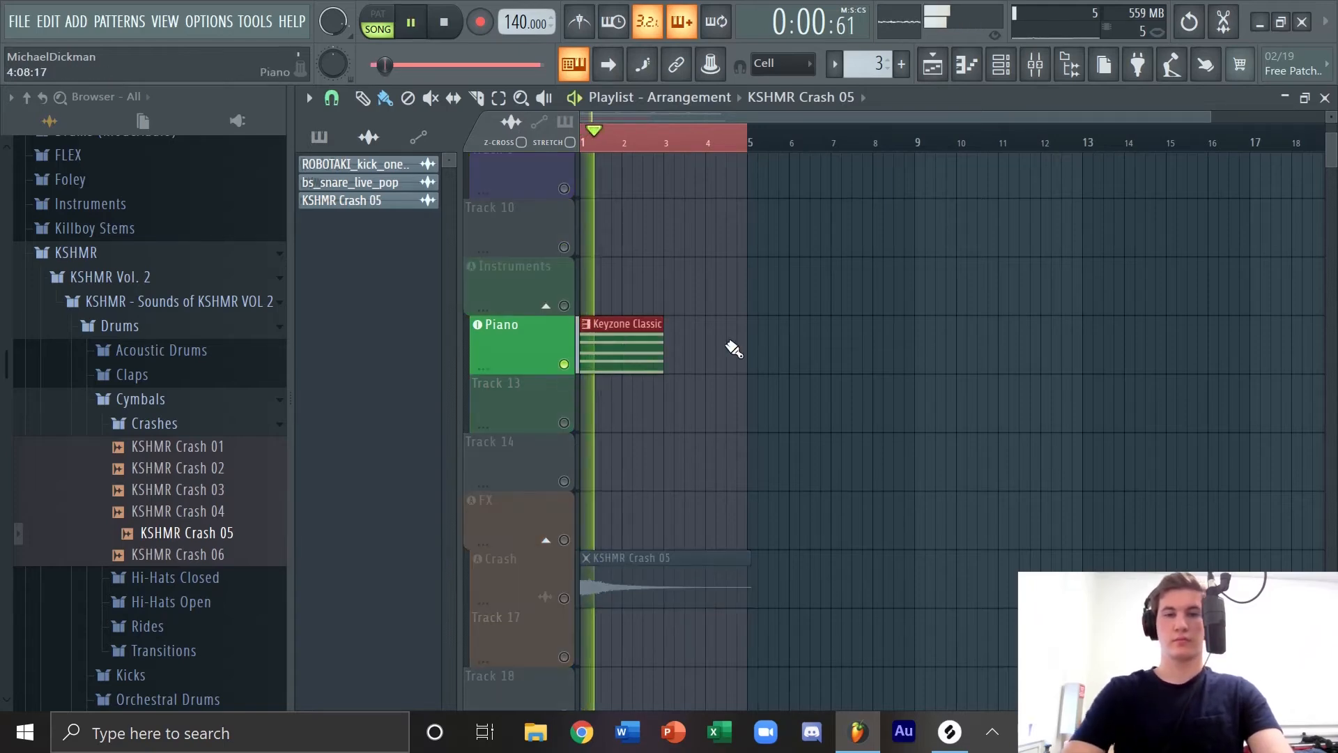
key("space")
right_click(580, 369)
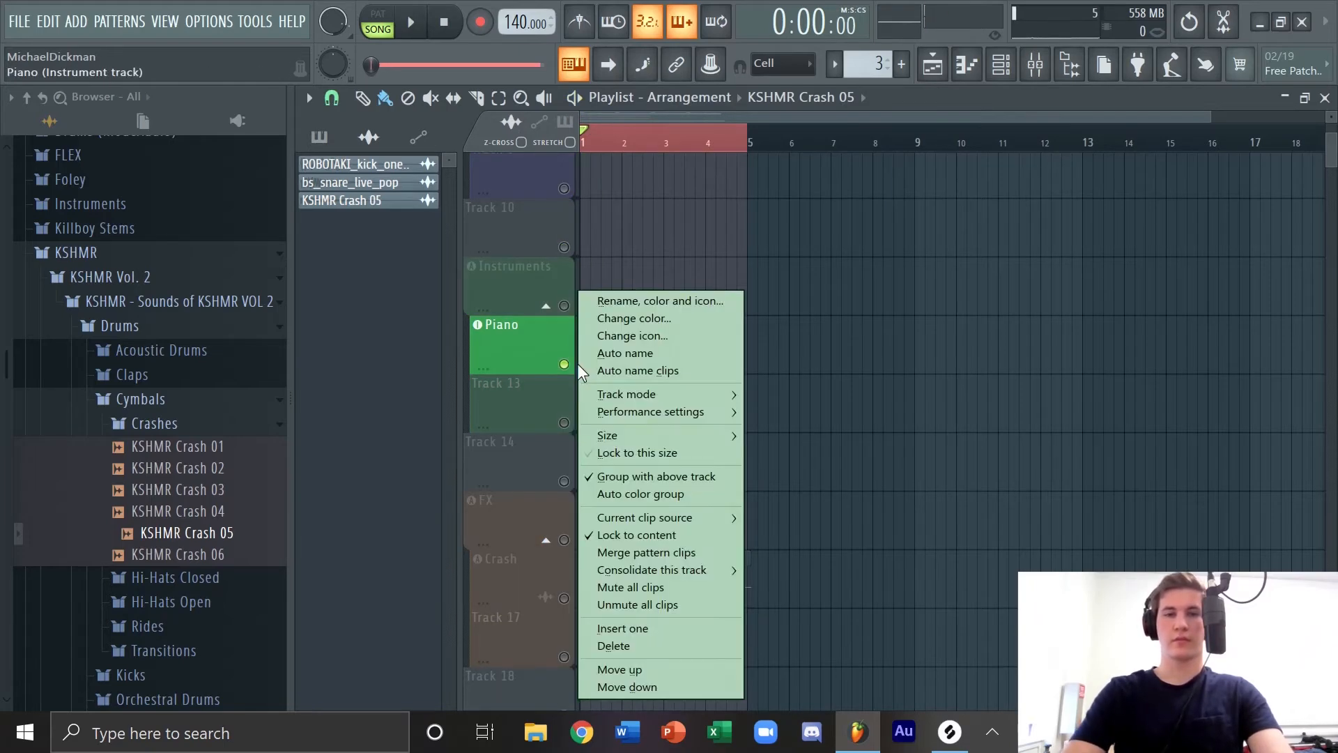
right_click(566, 366)
Step: Mute the Keyzone Classic clip on the Piano track and the KSHMR Crash 05 clip on the Crash track
left_click(627, 359, "ctrl")
key("alt+m")
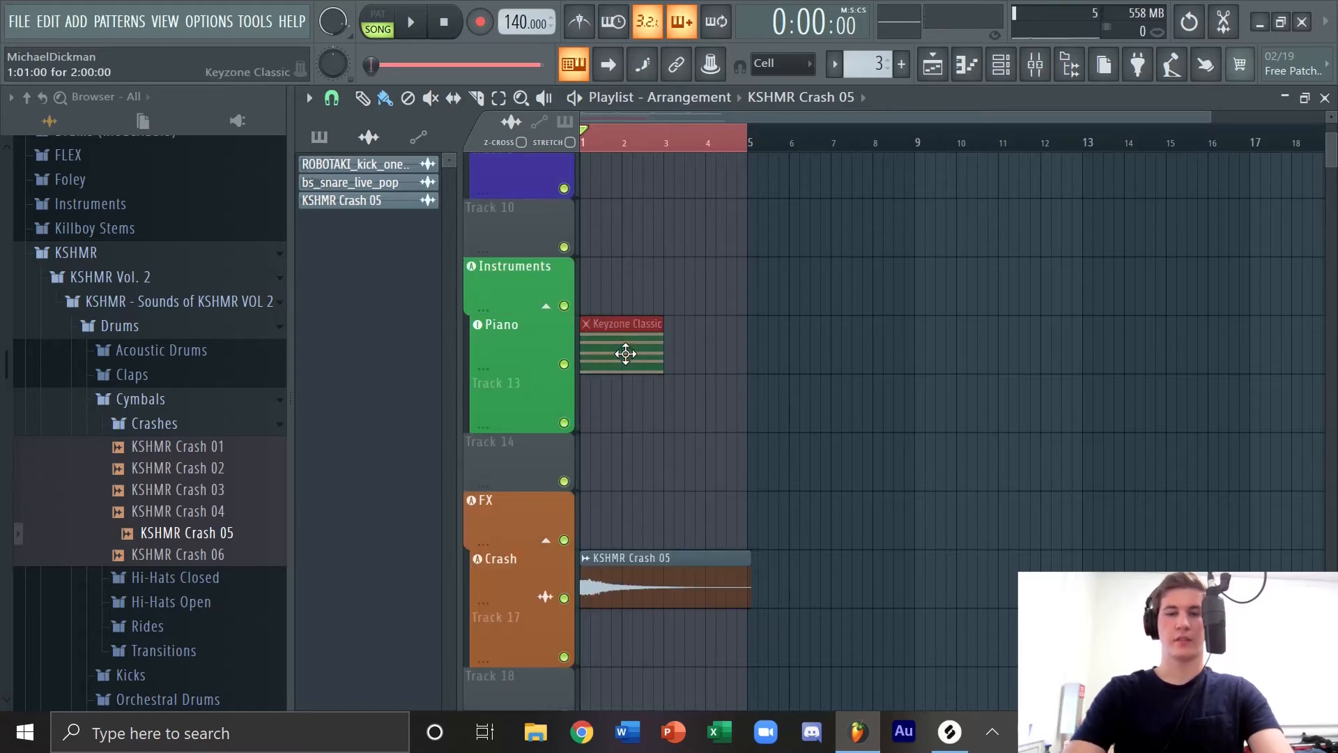
left_click_drag(653, 521, 655, 655)
key("alt+m")
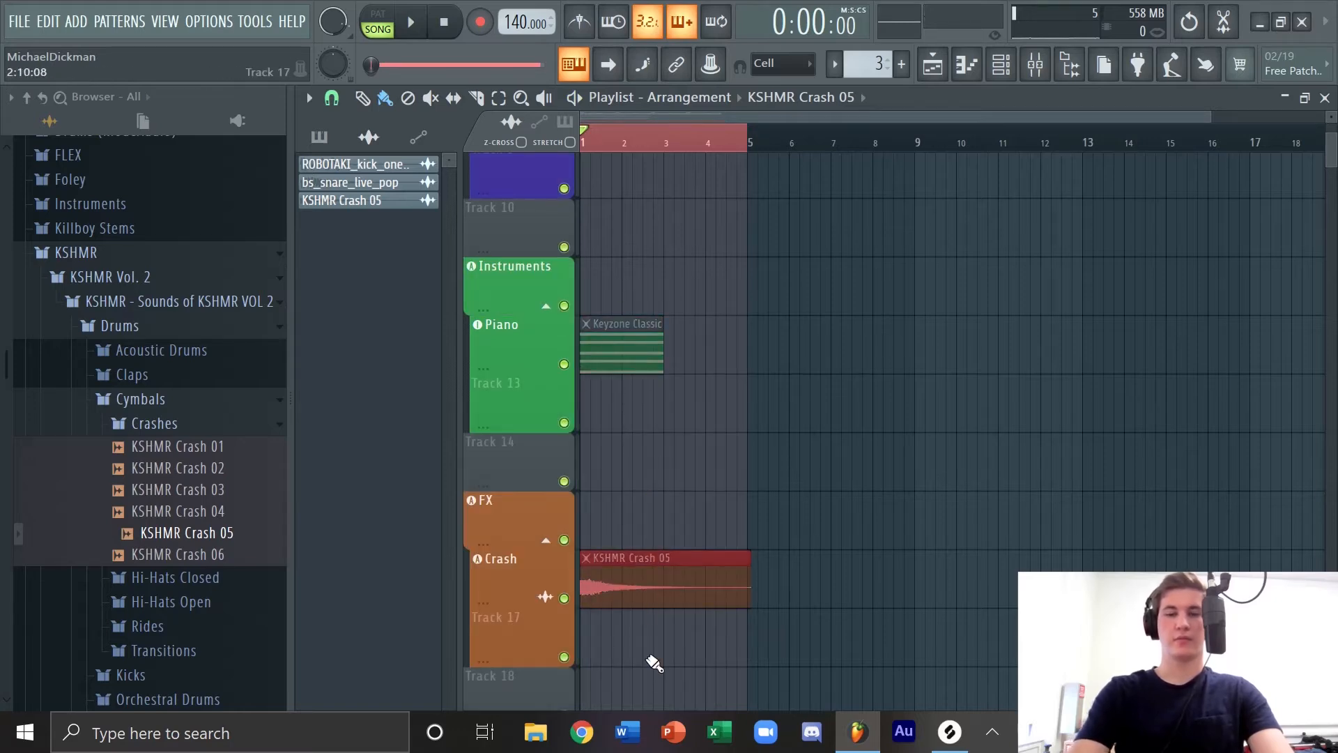
left_click(805, 492, "ctrl")
Step: Look over the Drums, Bass, Instruments and FX groups and their clips in the playlist
scroll(750, 482, "up", 8)
scroll(750, 483, "down", 9)
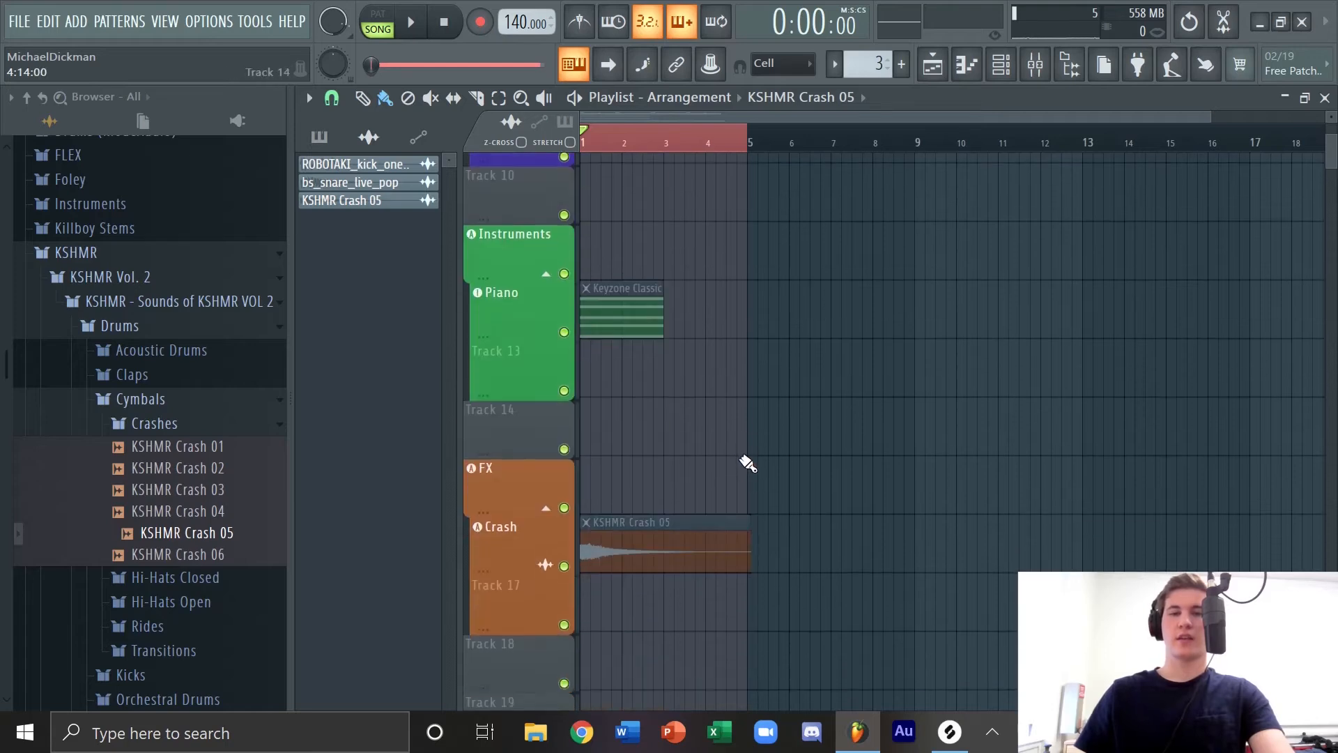
scroll(748, 144, "down", 3)
scroll(748, 145, "up", 1)
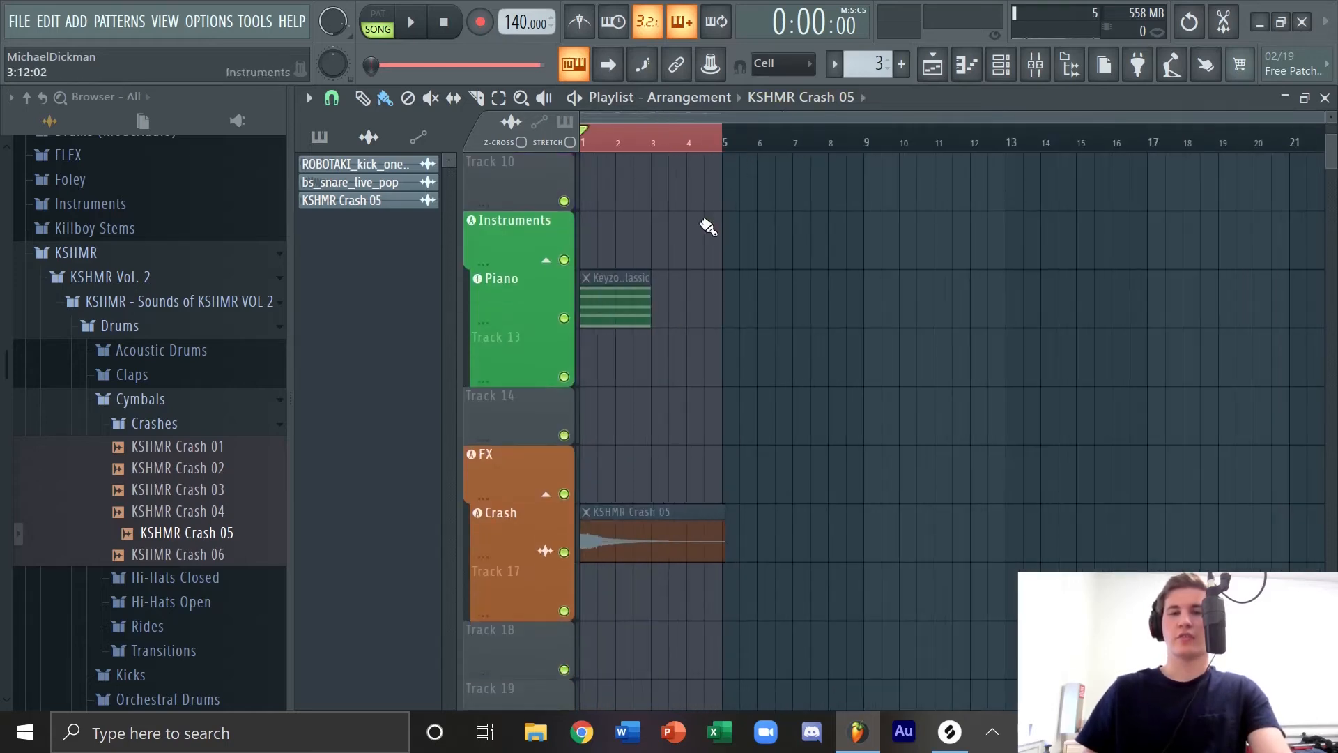
scroll(642, 281, "up", 8)
scroll(723, 308, "down", 7)
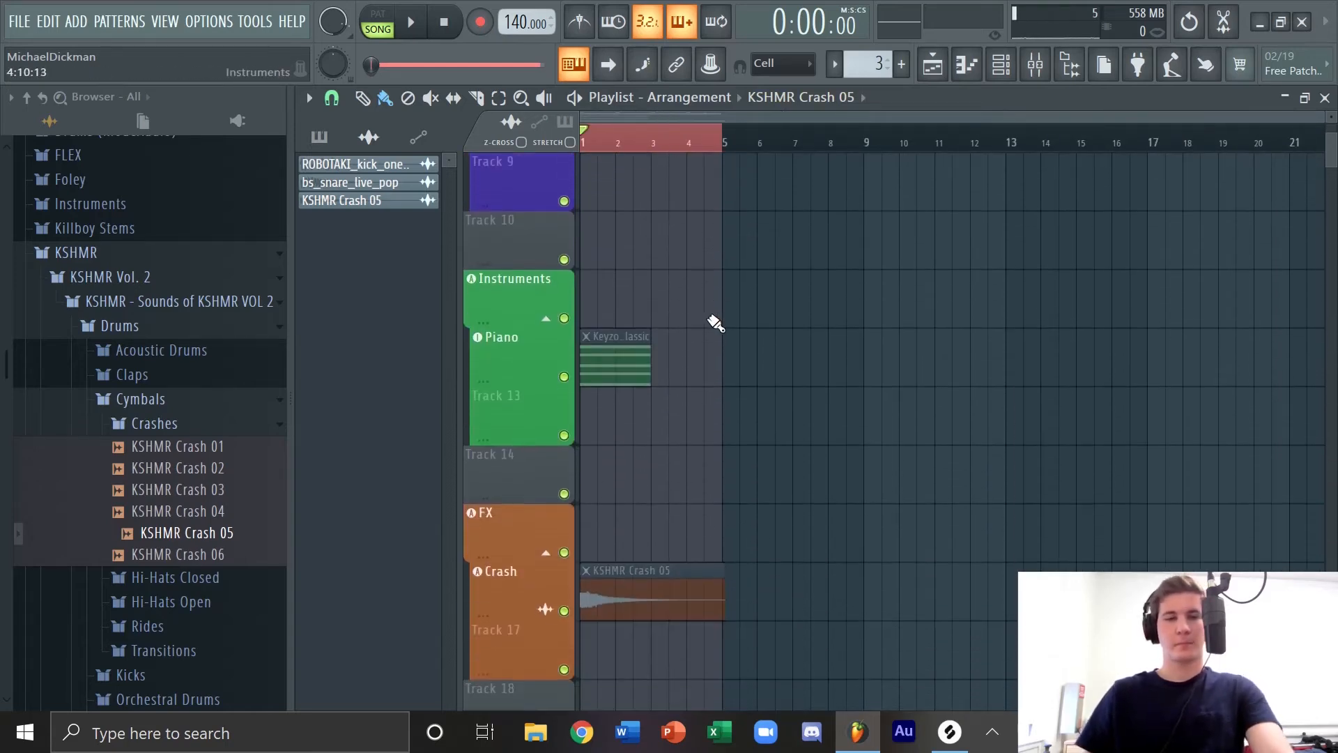
scroll(712, 300, "up", 4)
scroll(711, 302, "down", 3)
scroll(706, 323, "up", 7)
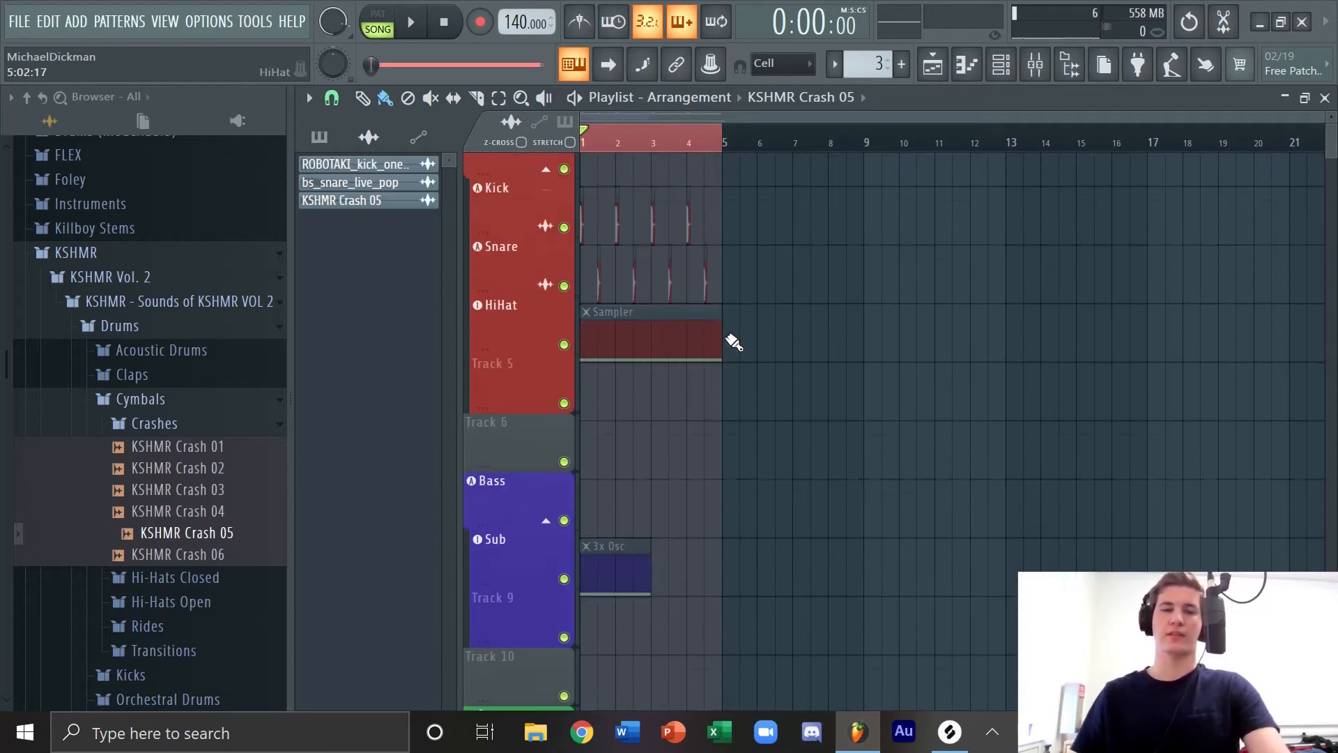
scroll(725, 334, "up", 1)
scroll(618, 251, "down", 4)
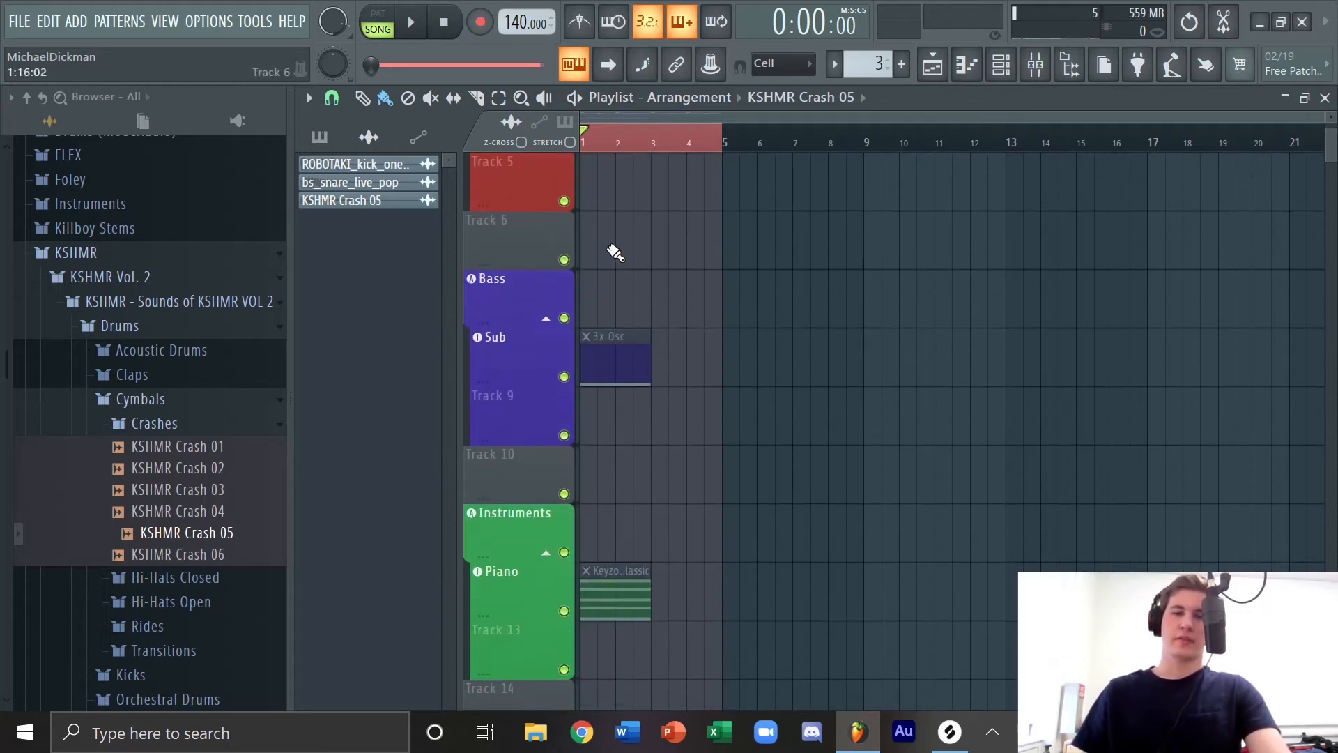
scroll(627, 140, "up", 3)
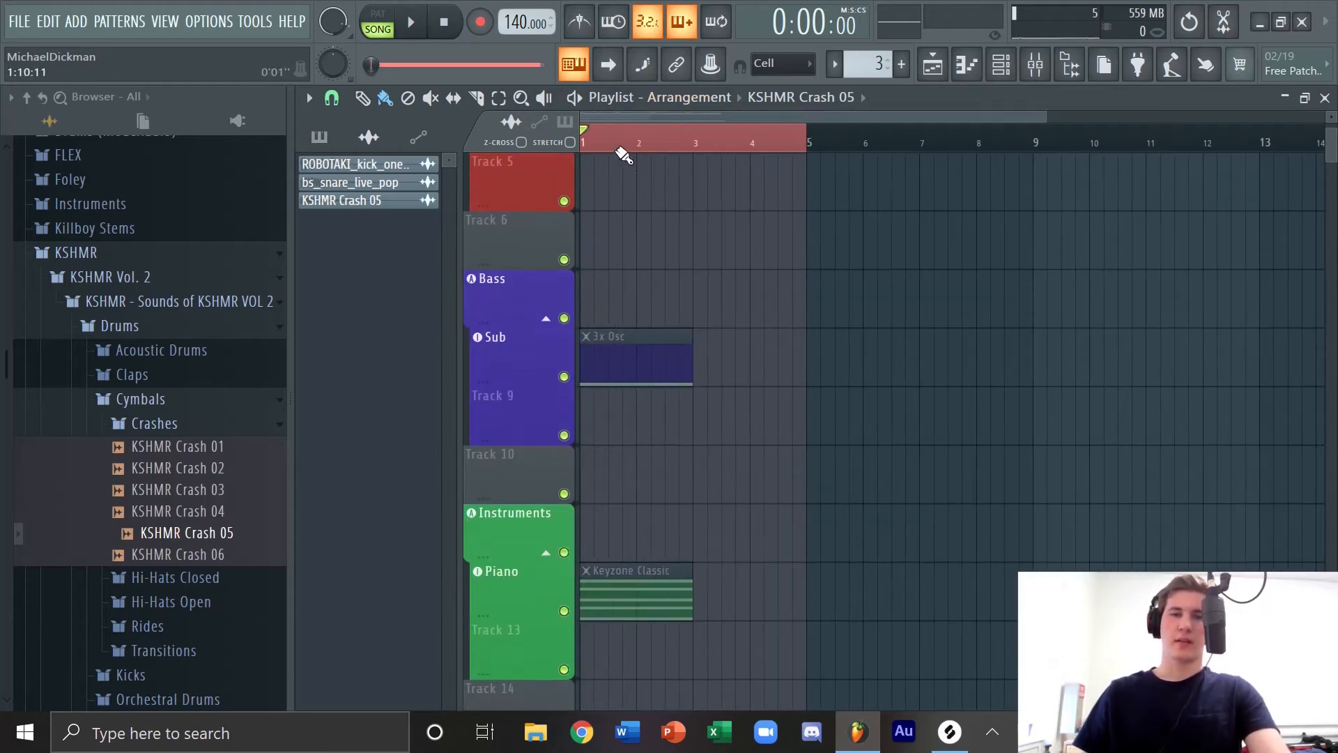
scroll(663, 403, "up", 4)
scroll(663, 403, "down", 5)
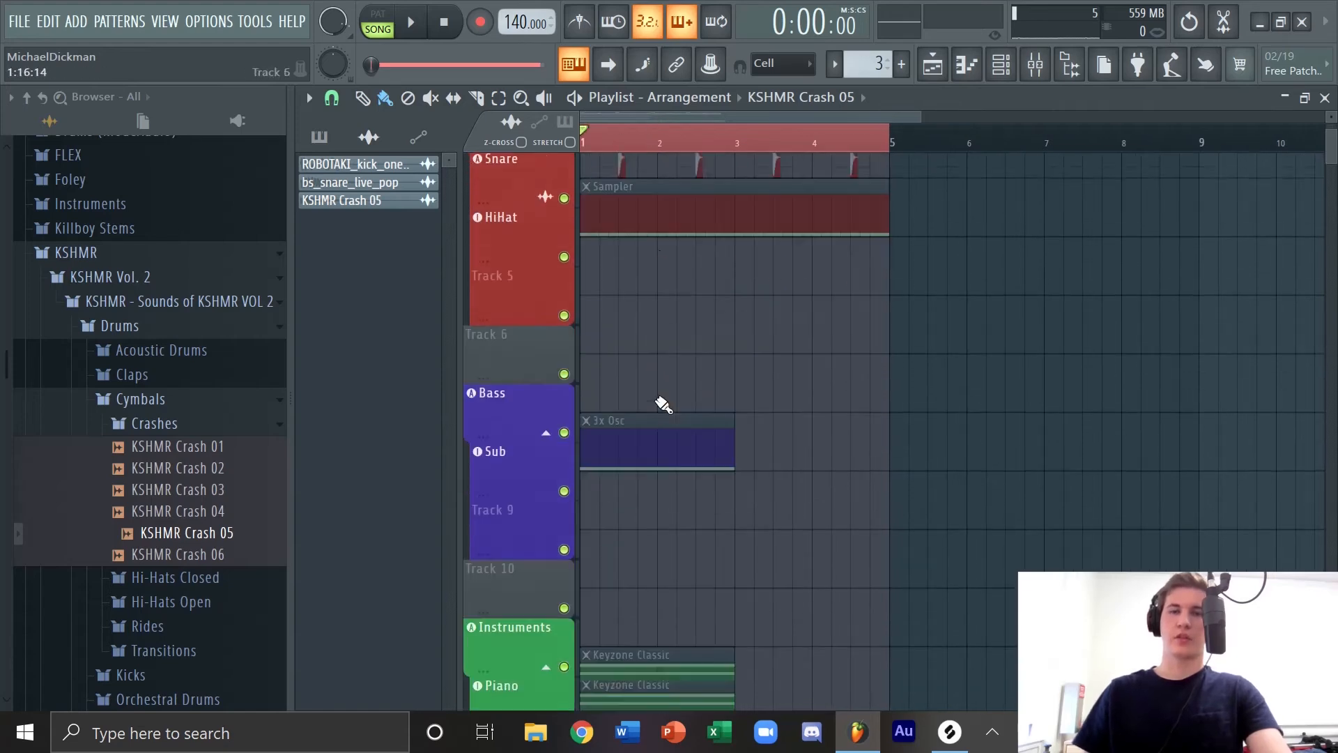
Step: Return to the mixer and look over its tracks from the Drums group through to Reverb
left_click(1024, 74)
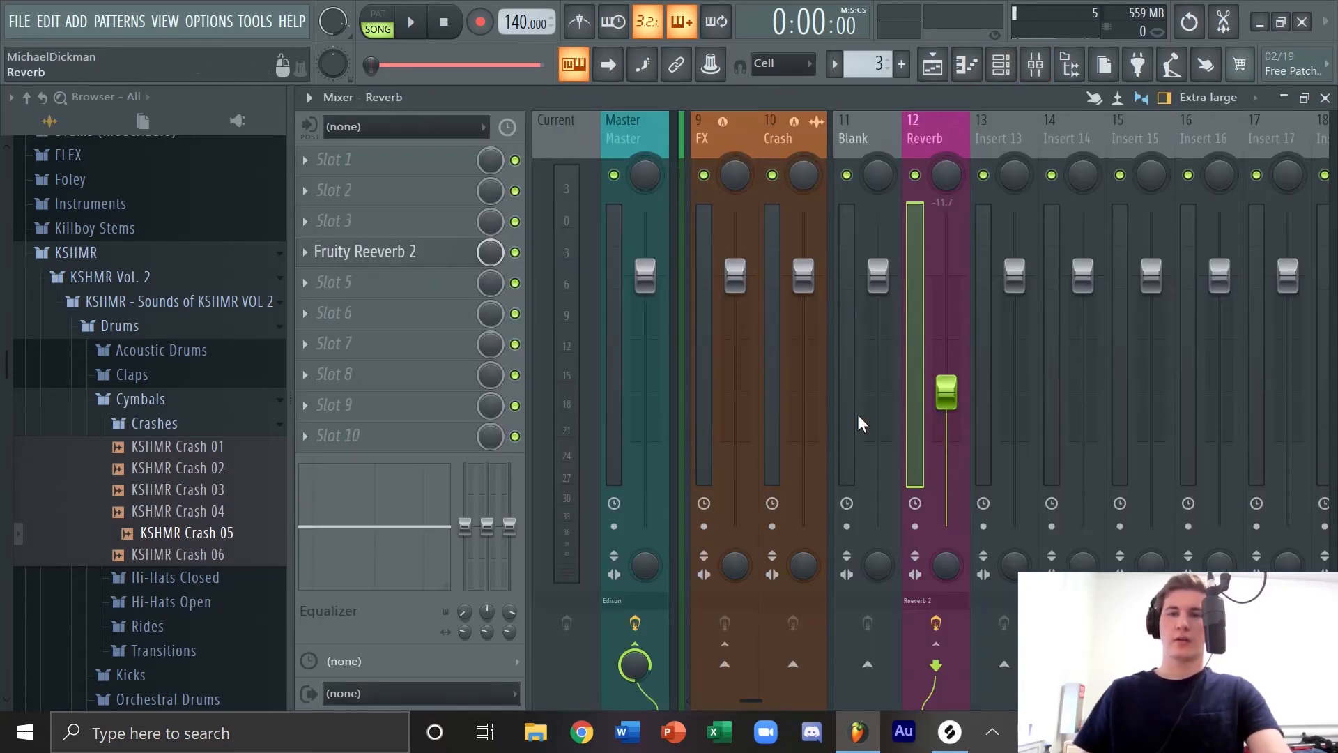
left_click_drag(751, 700, 710, 700)
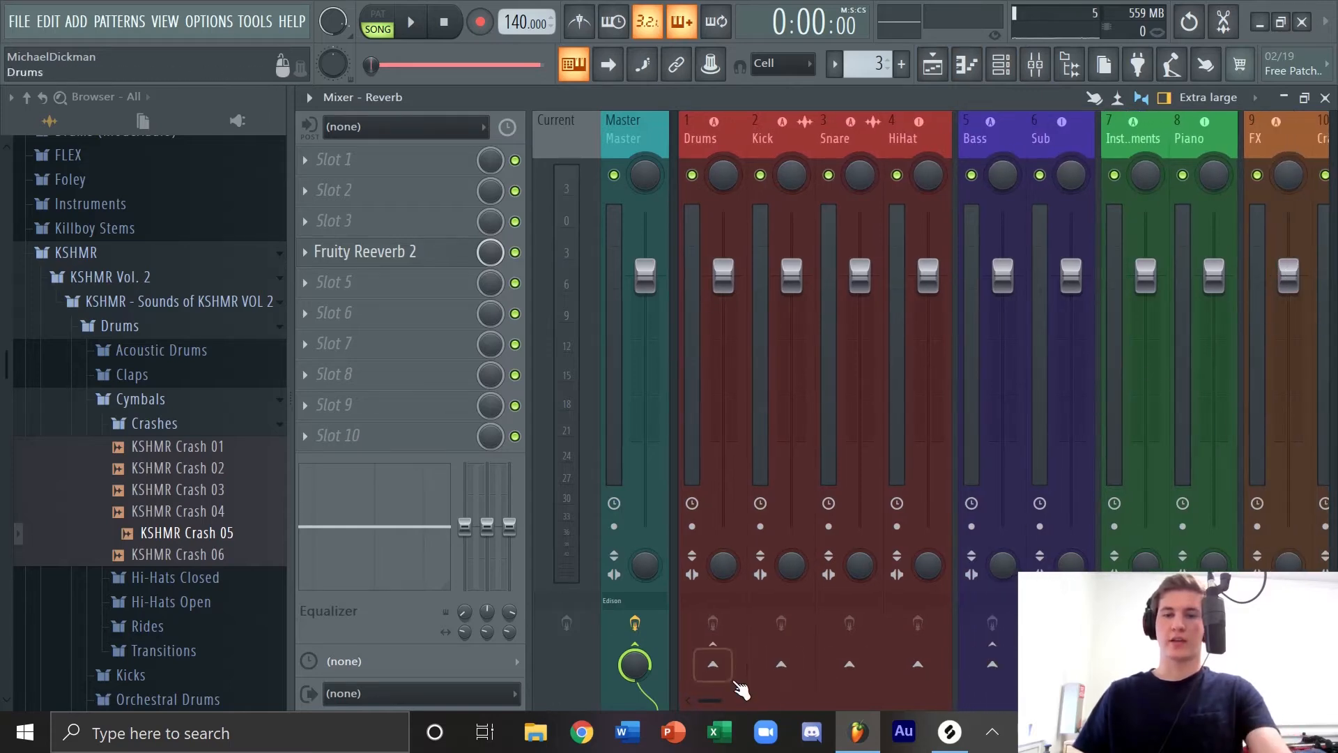
mouse_move(721, 701)
left_mouse_down()
mouse_move(692, 697)
mouse_move(721, 696)
left_mouse_up()
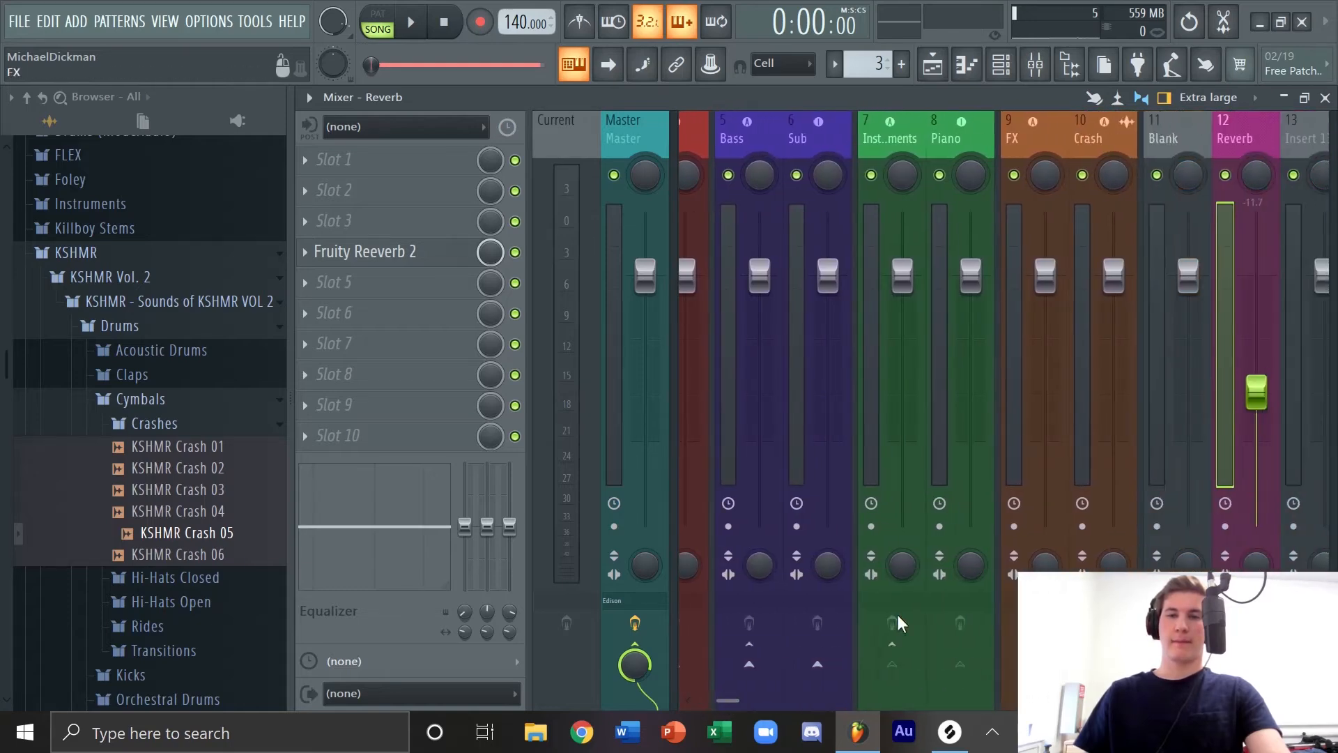
Step: Try moving the Reverb mixer track ahead of the Blank track
scroll(1232, 340, "up", 1, "shift")
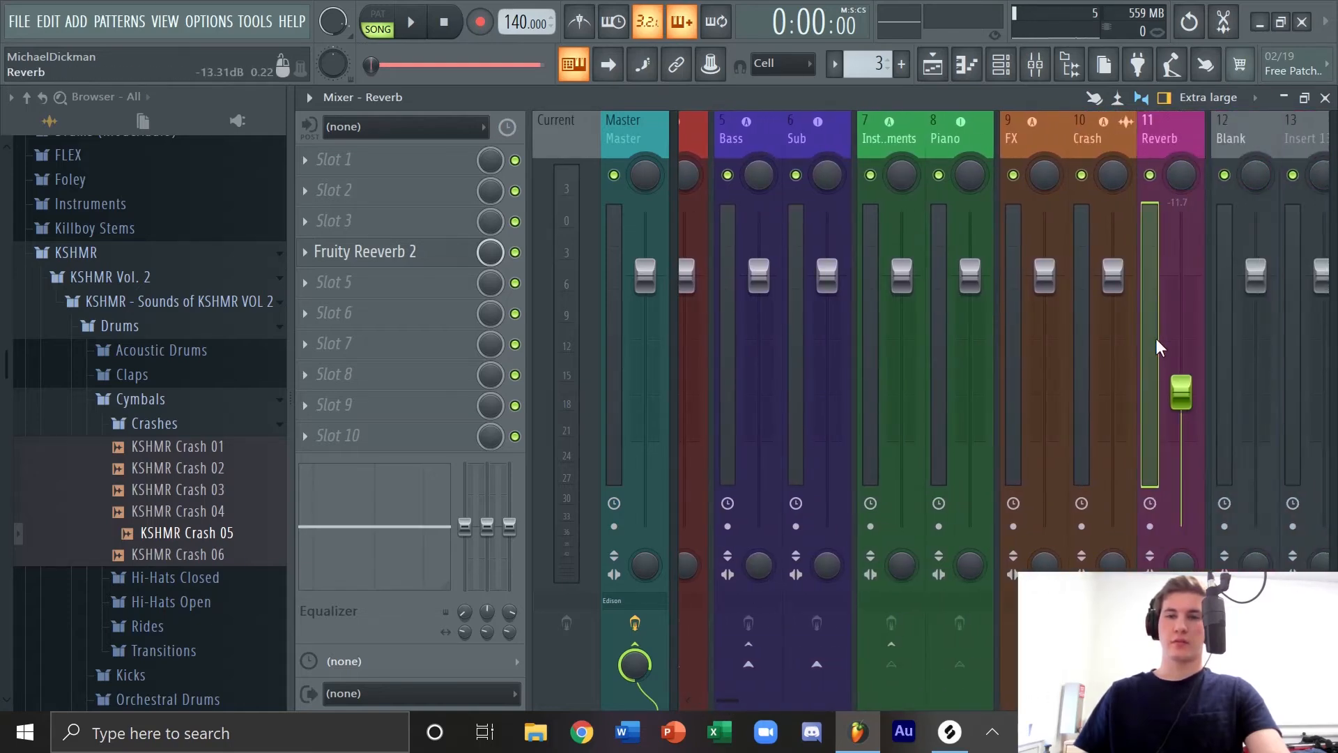
scroll(1157, 340, "down", 1, "shift")
right_click(1232, 349)
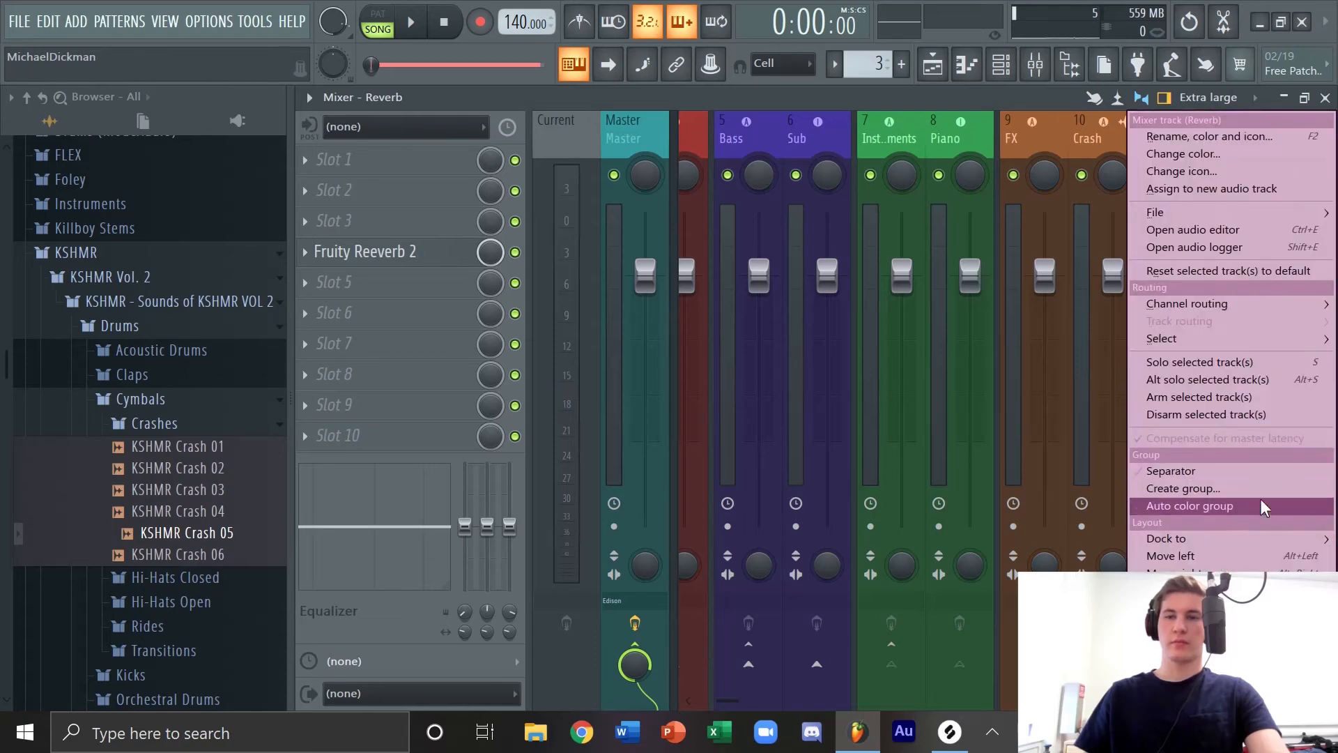
left_click(1017, 93)
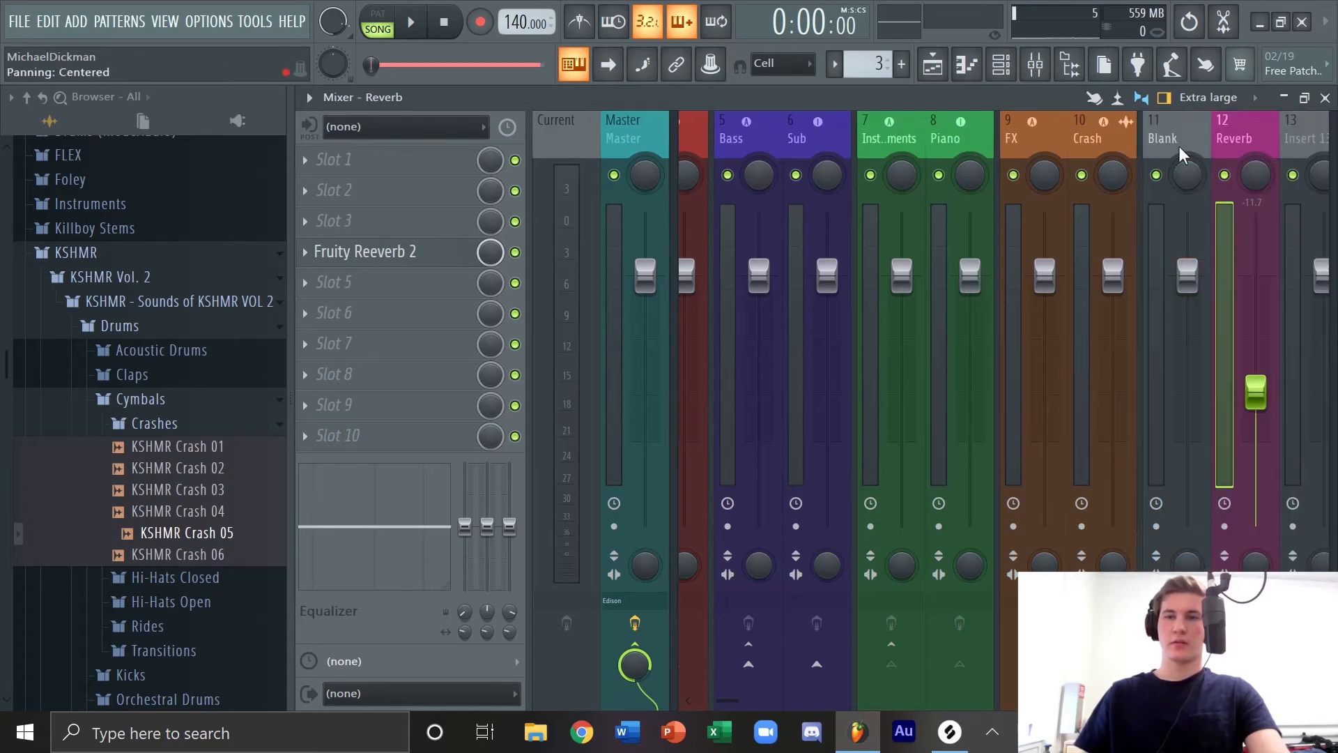
Step: Remove the group separator from the Blank mixer track
right_click(1159, 225)
left_click(1178, 470)
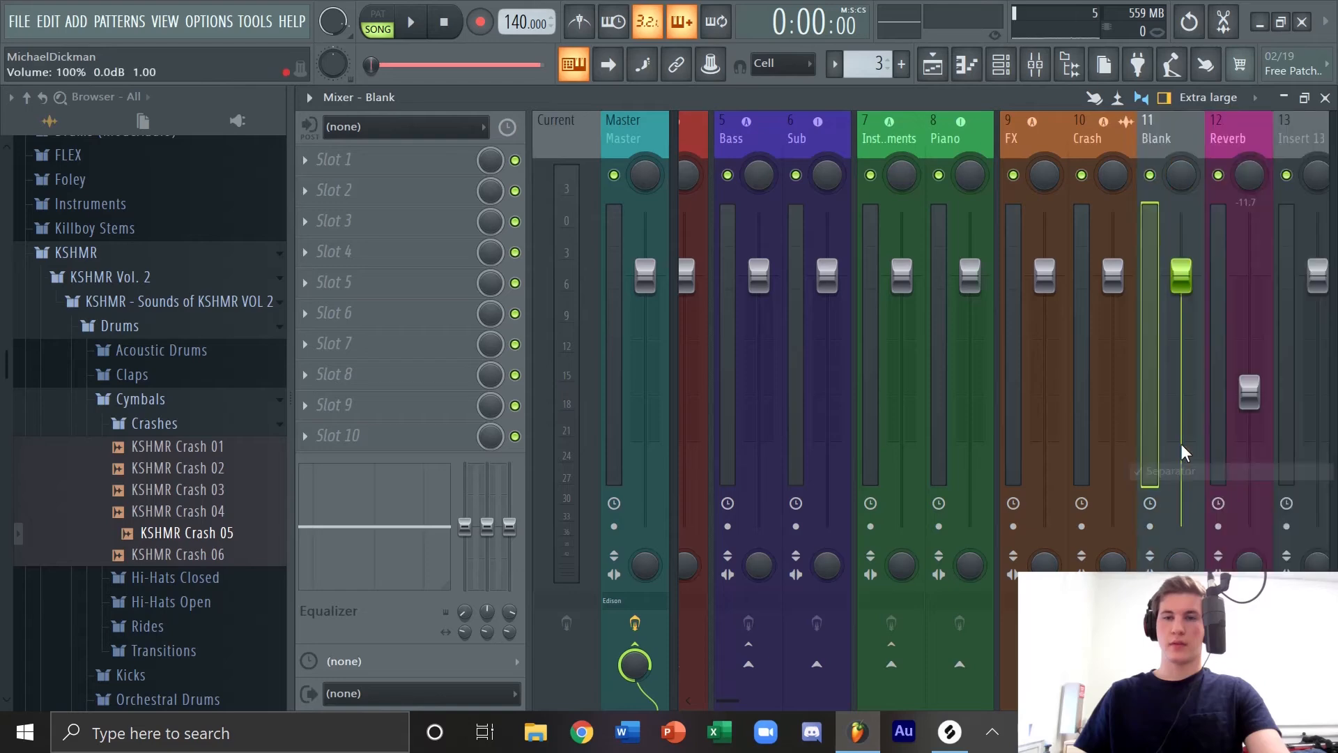
Step: Move the Reverb mixer track ahead of the Blank track and add a group separator to each of them
left_click(1180, 269)
right_click(1215, 292)
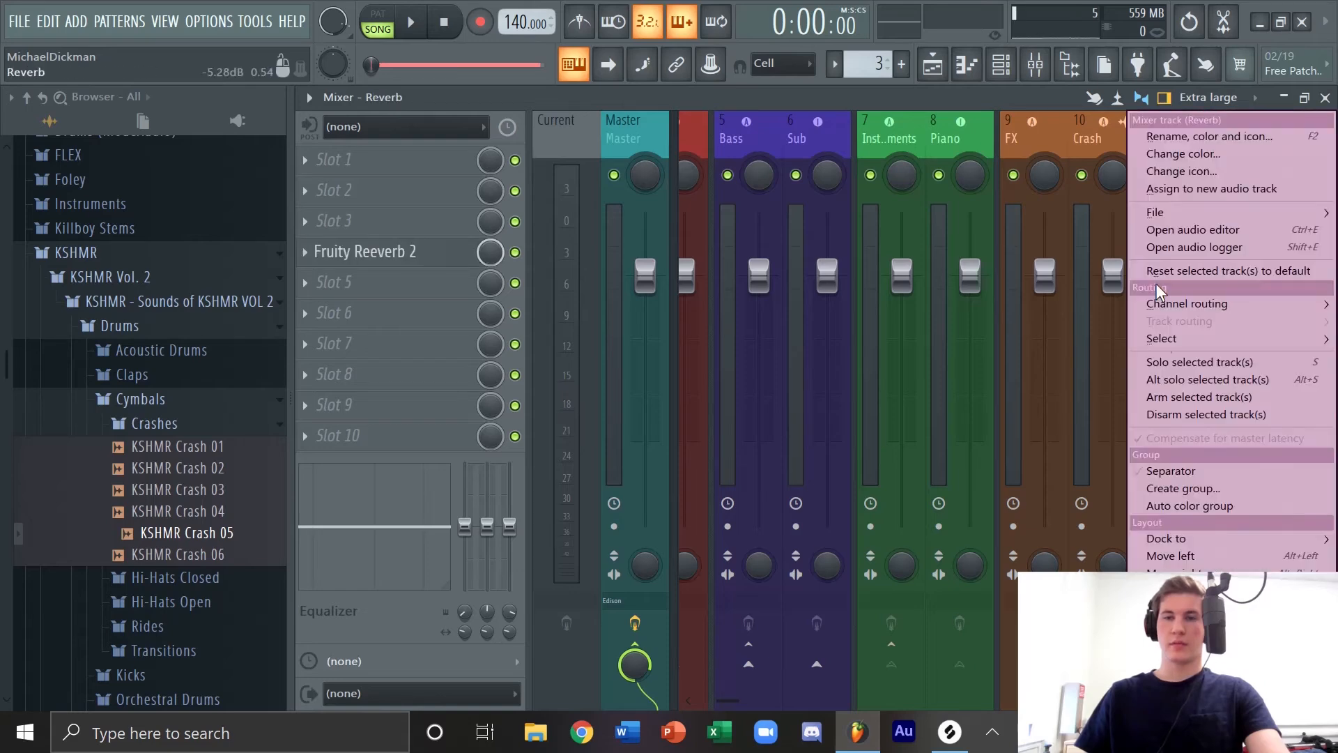
left_click(1185, 469)
right_click(1229, 271)
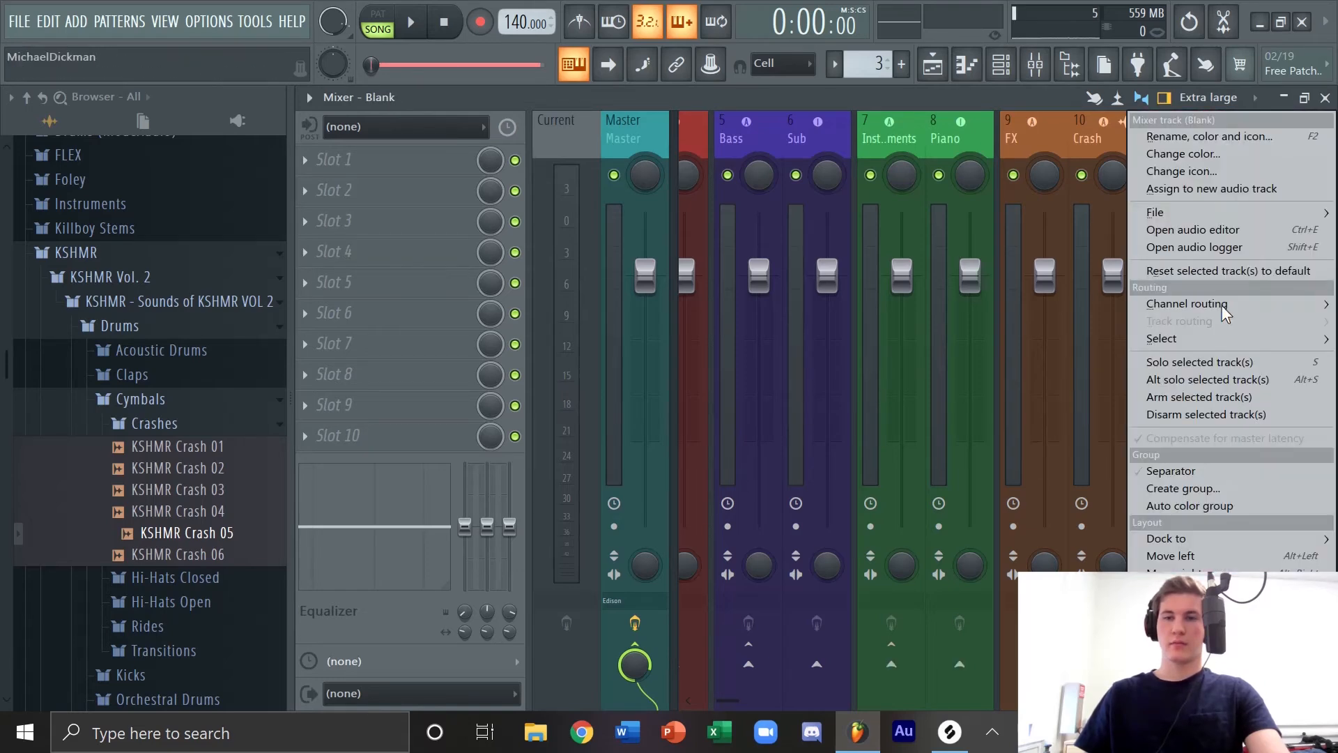
left_click(1207, 467)
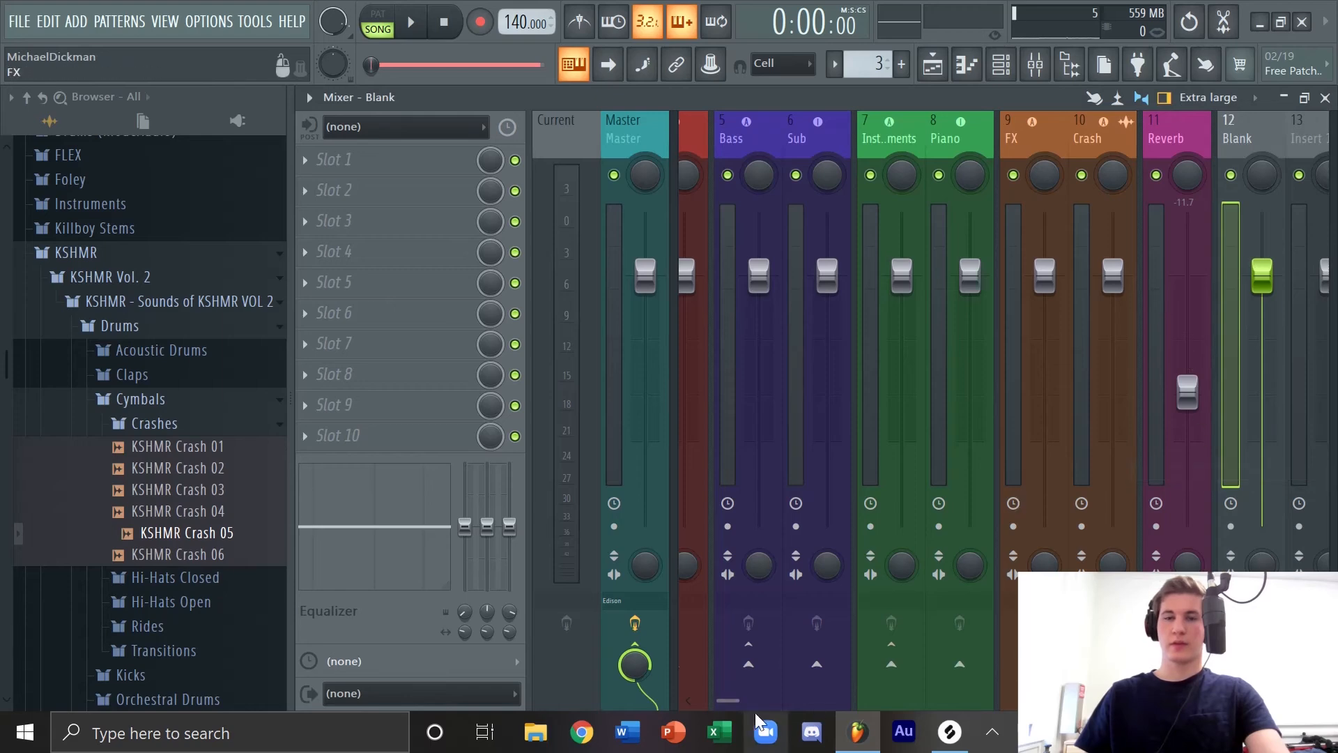
Step: Load Fruity Balance into effect slot 10 of the Drums mixer track and close its window
left_click_drag(727, 700, 658, 700)
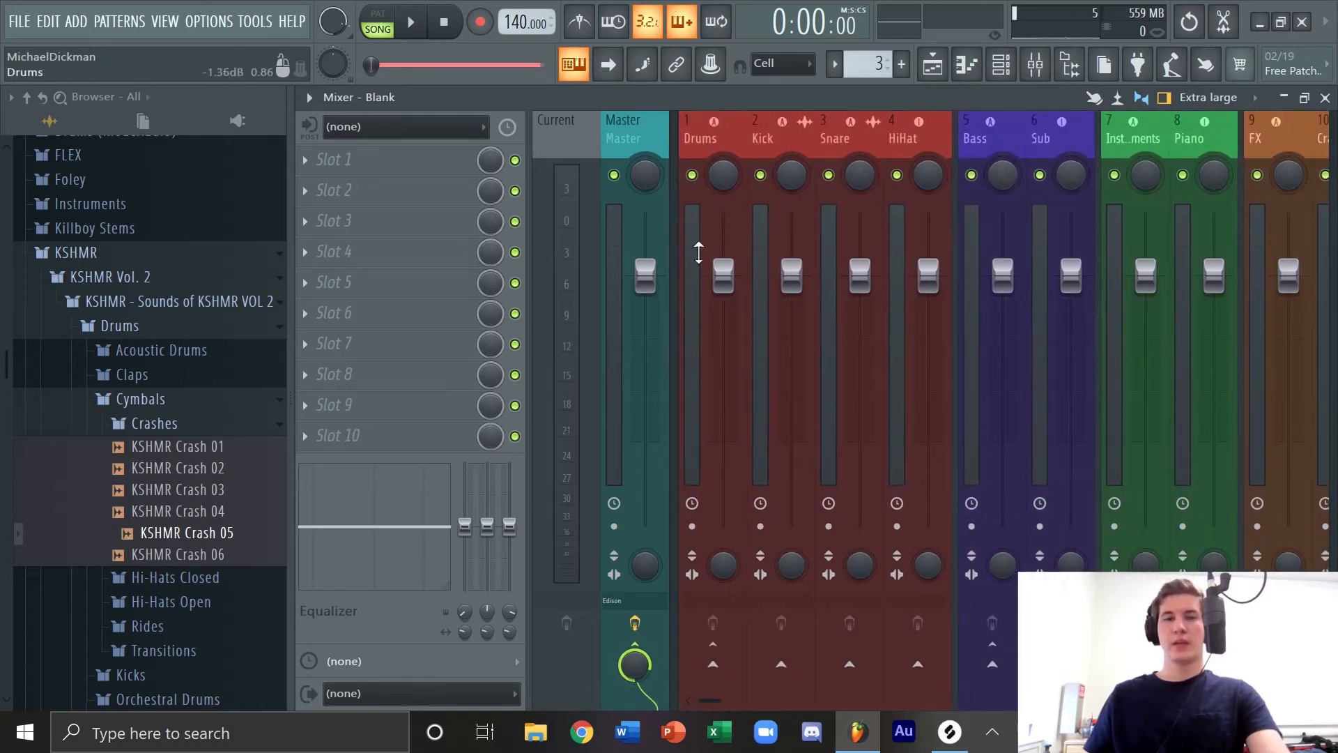
left_click(692, 265)
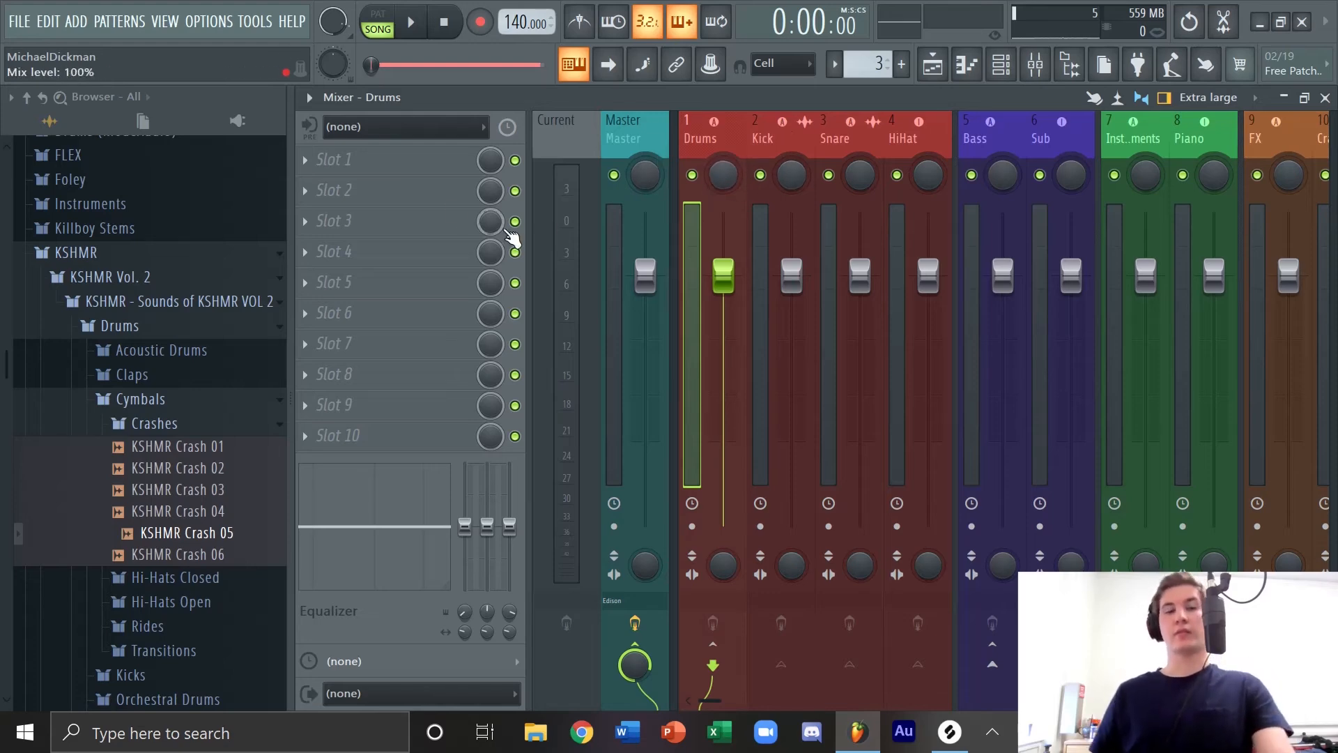
left_click(337, 437)
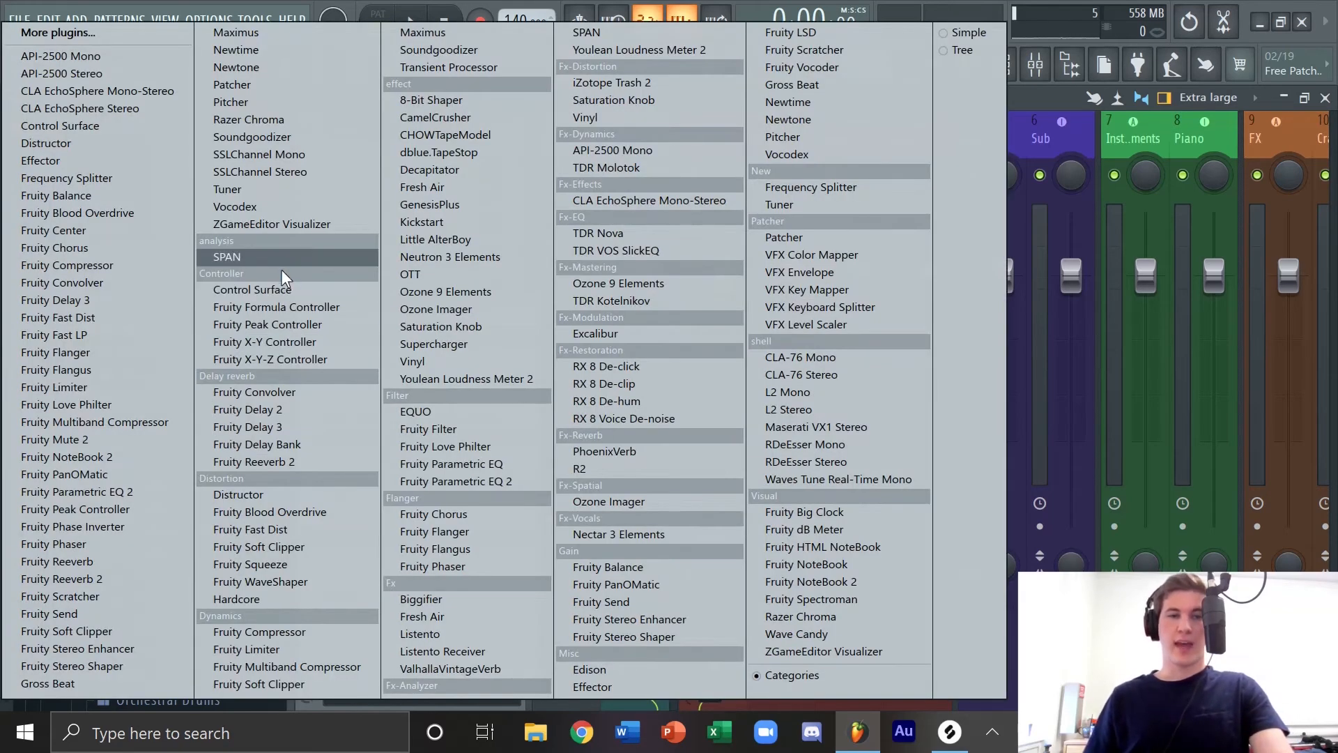
left_click(105, 196)
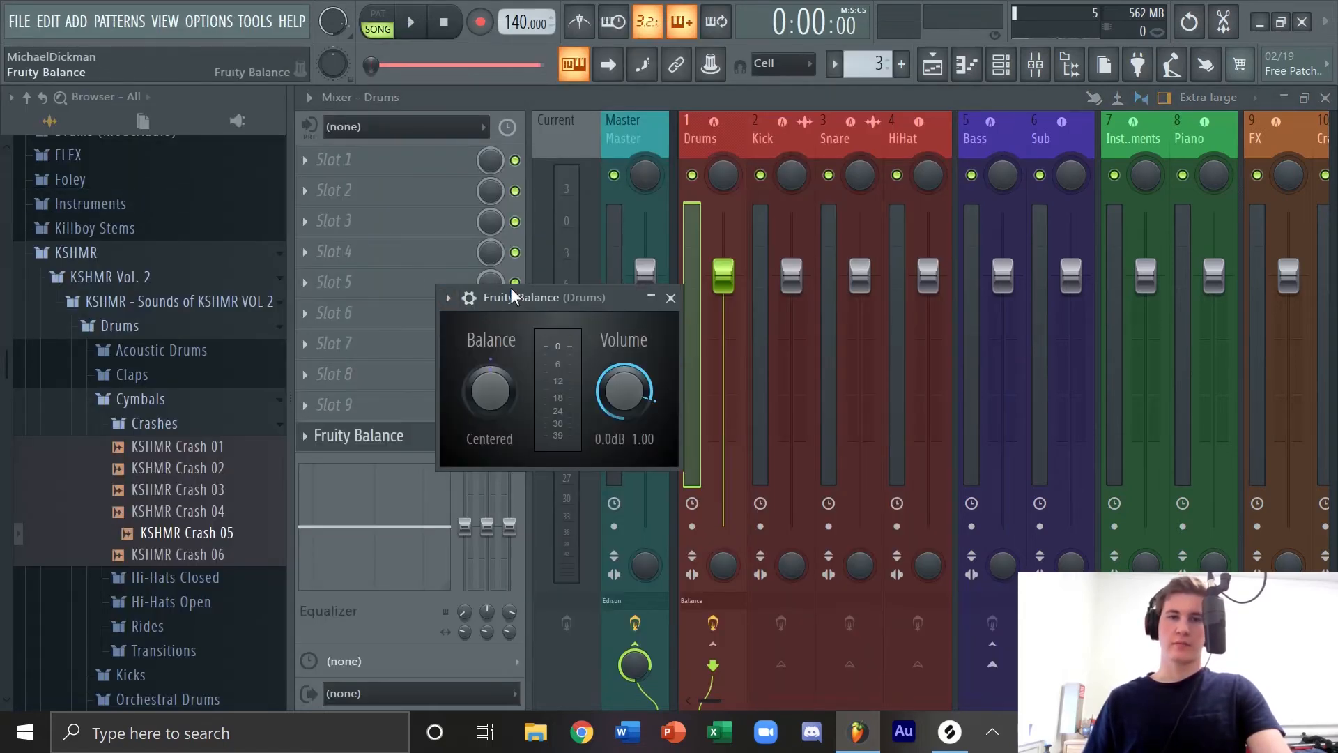
left_click_drag(512, 296, 580, 175)
left_click(738, 177)
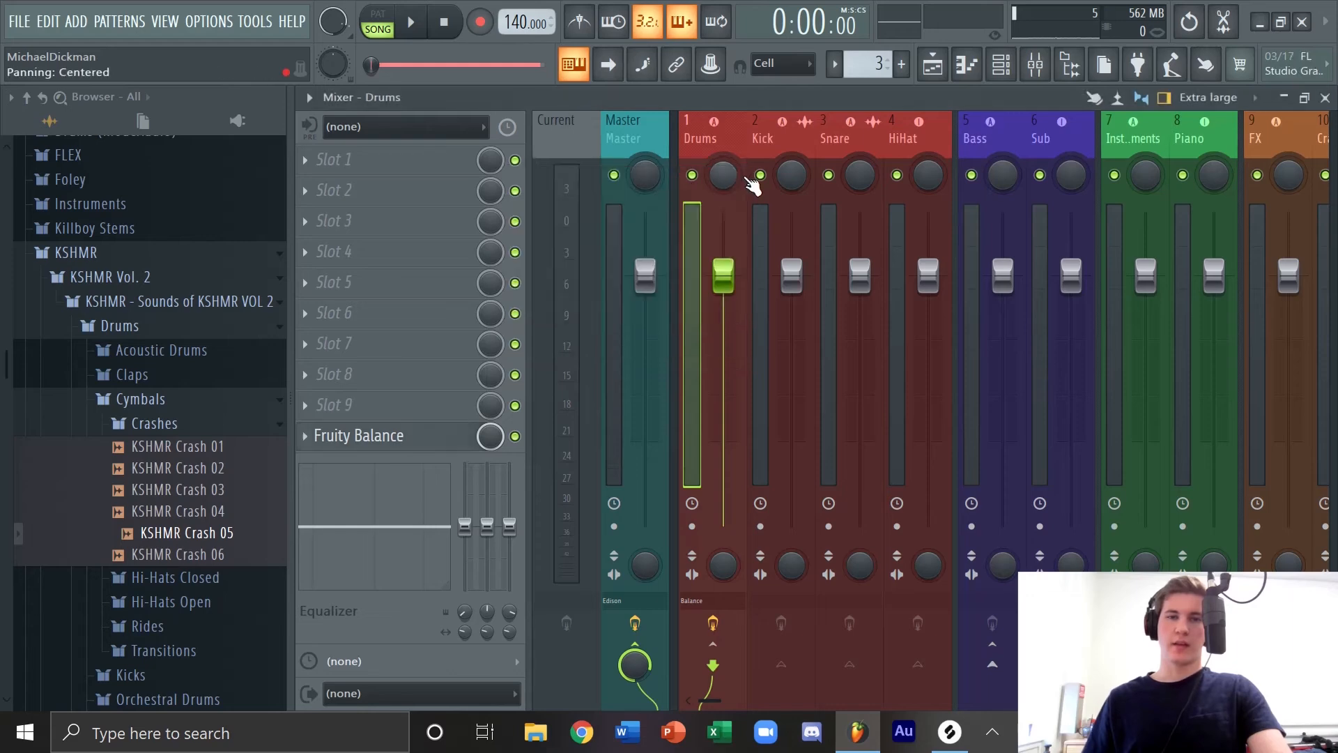
Step: Load Fruity Parametric EQ 2 into effect slot 1 of the Drums mixer track and close its window
left_click(383, 159)
left_click(456, 480)
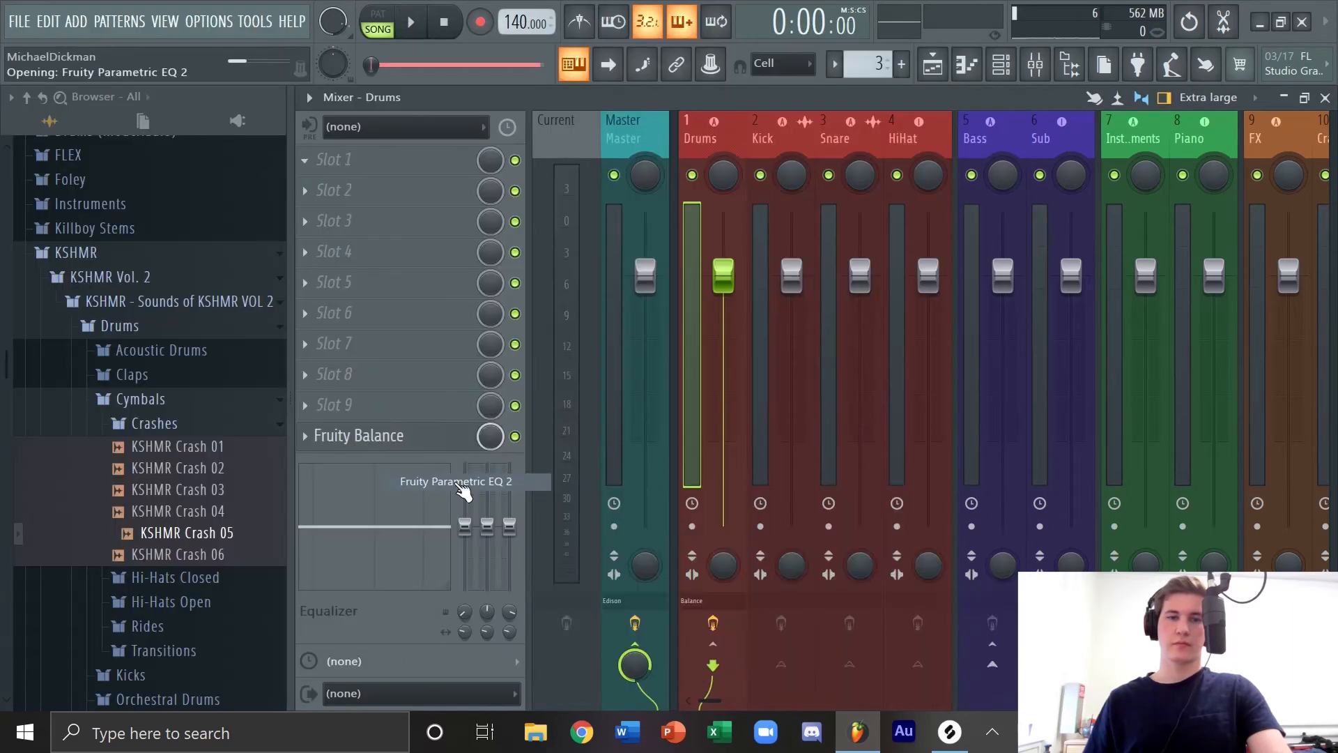
left_click_drag(614, 272, 563, 126)
left_click(1085, 127)
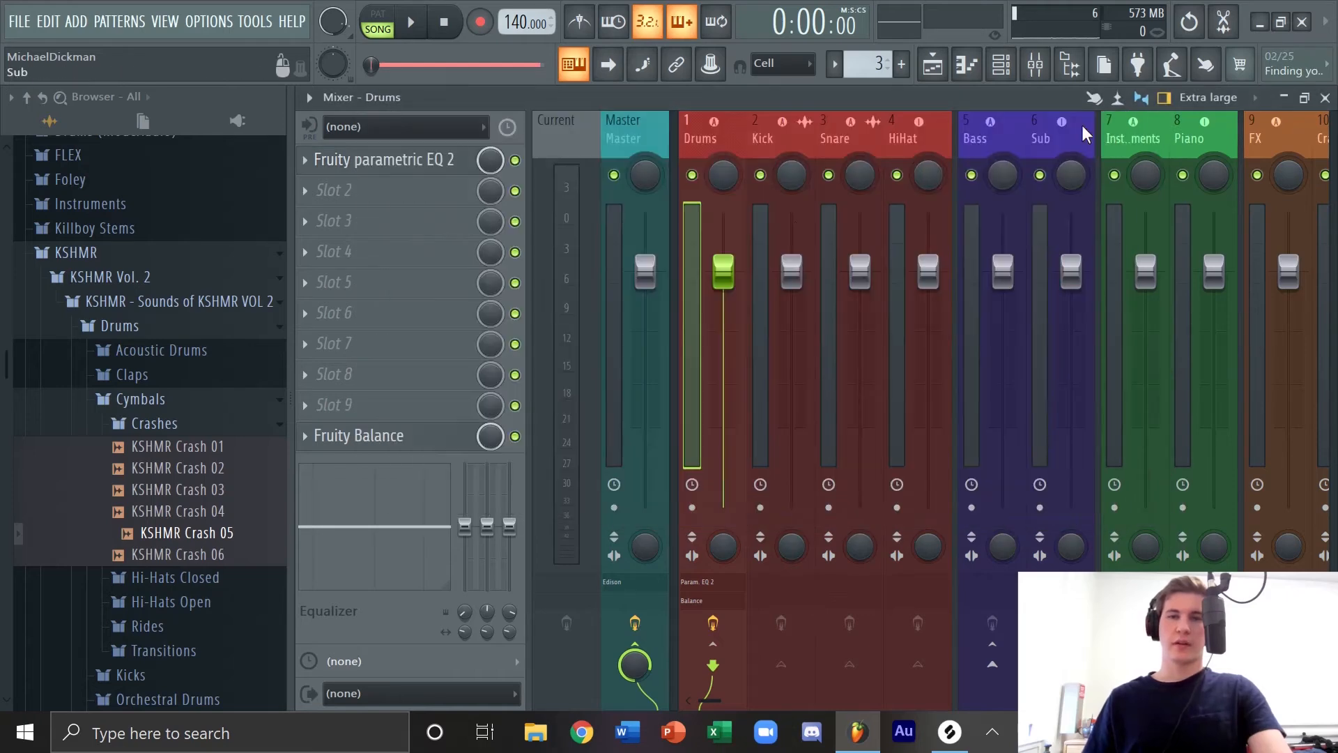
Step: Load Fruity Balance into effect slot 10 of the Bass mixer track and close its window
left_click(974, 249)
left_click(341, 449)
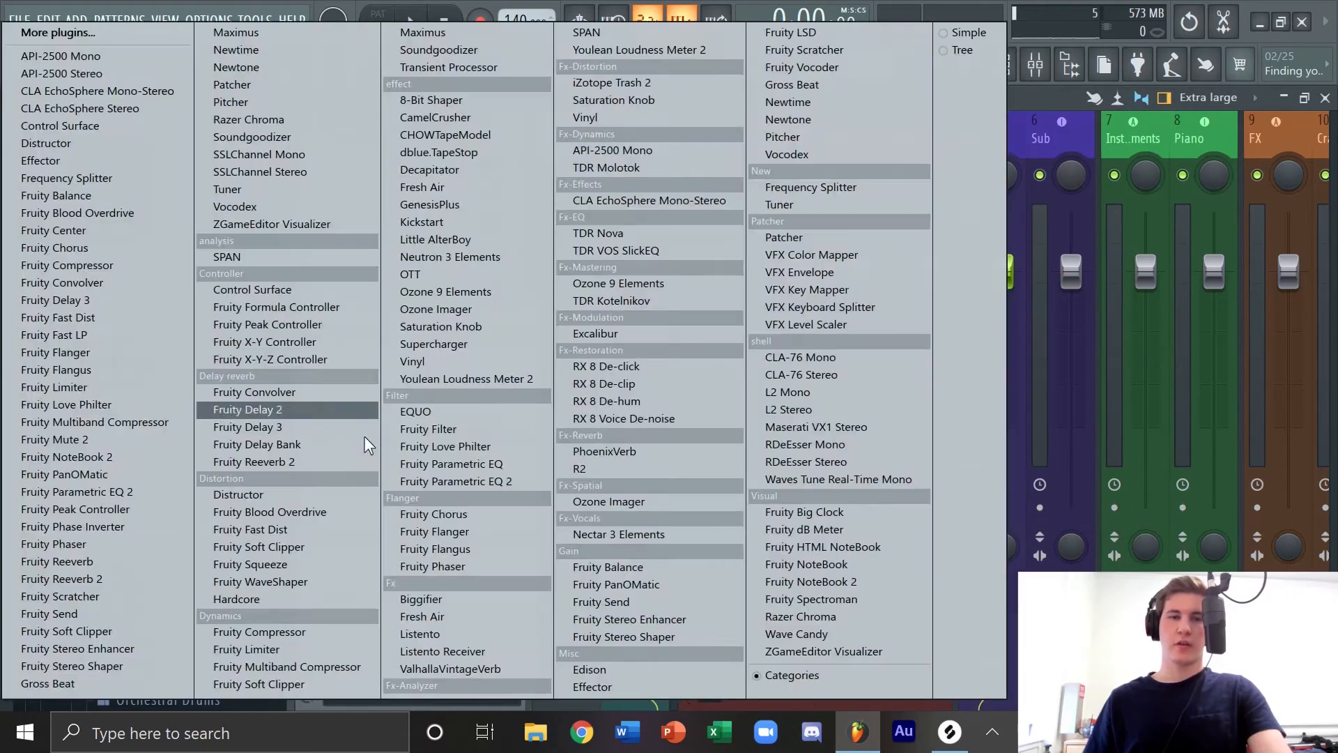
left_click(75, 197)
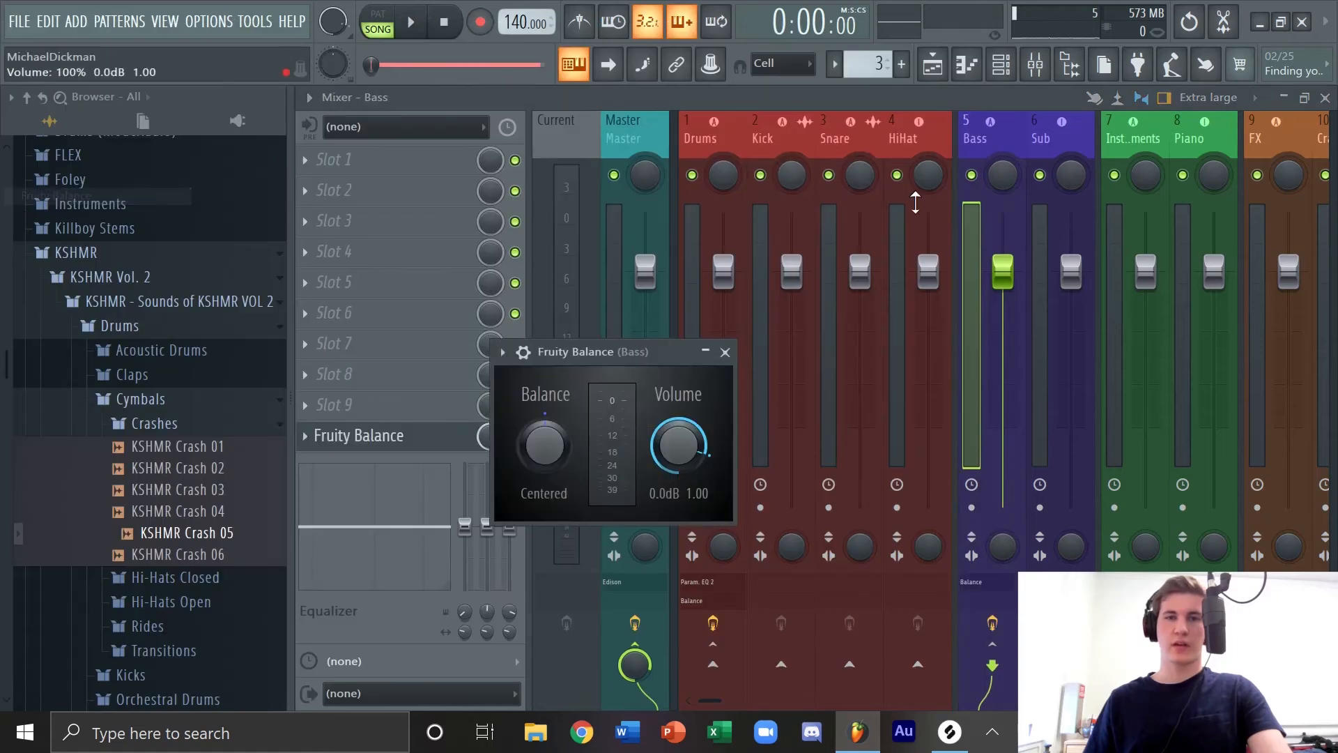
left_click(726, 352)
Step: Load Fruity Parametric EQ 2 into effect slot 1 of the Bass mixer track and close its window
left_click(388, 165)
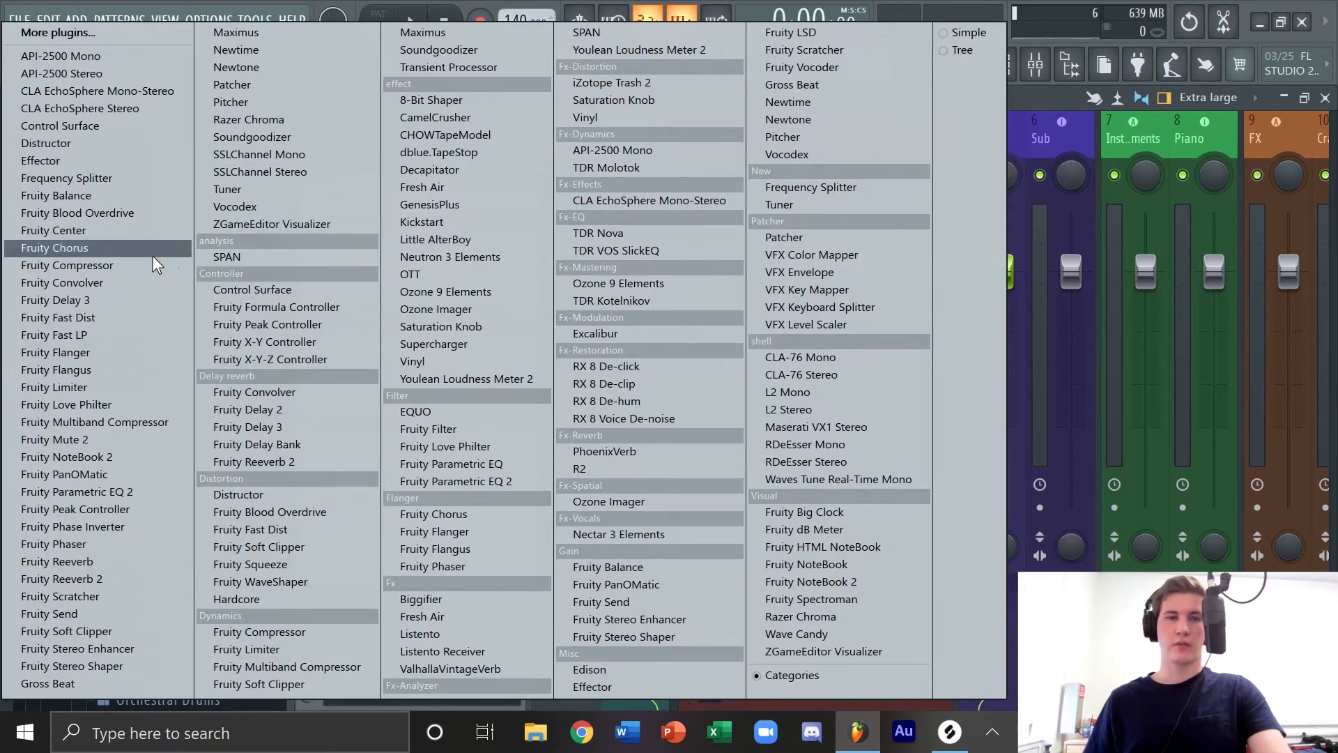
left_click(533, 481)
left_click_drag(675, 327, 458, 229)
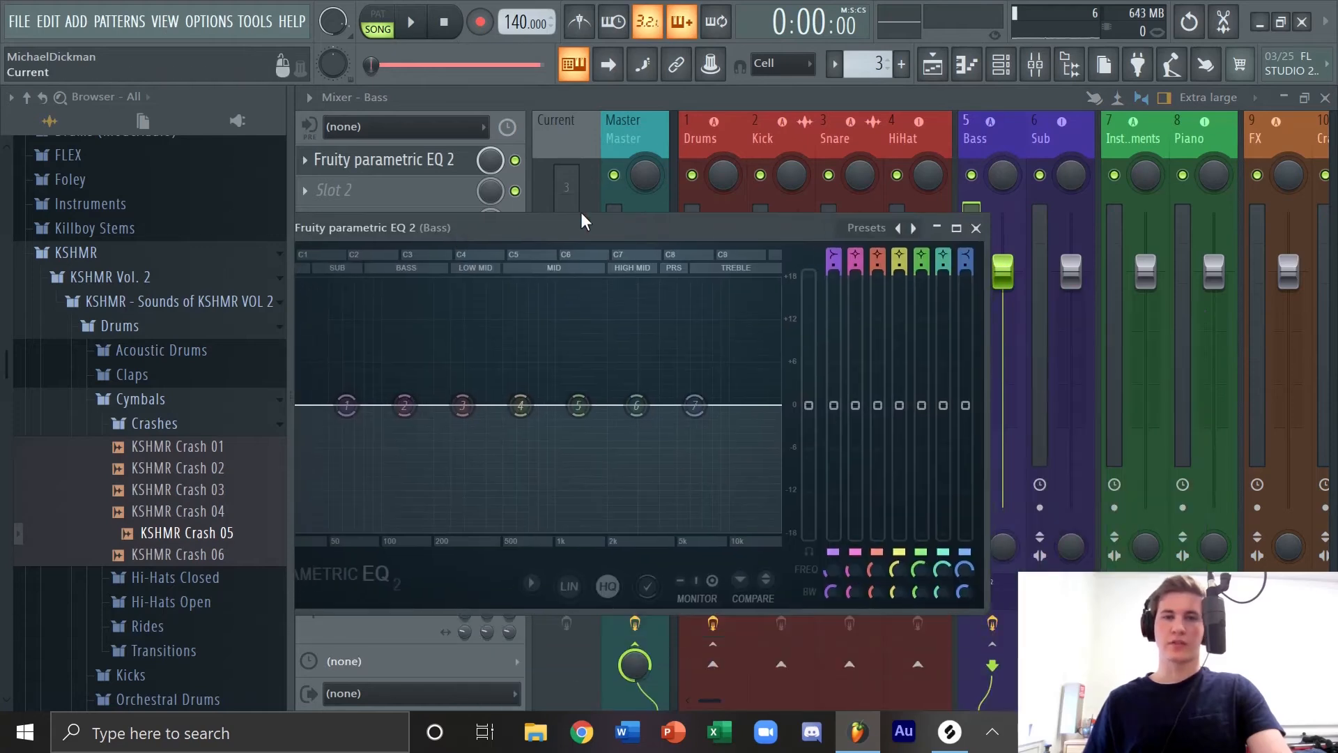
left_click_drag(582, 211, 691, 249)
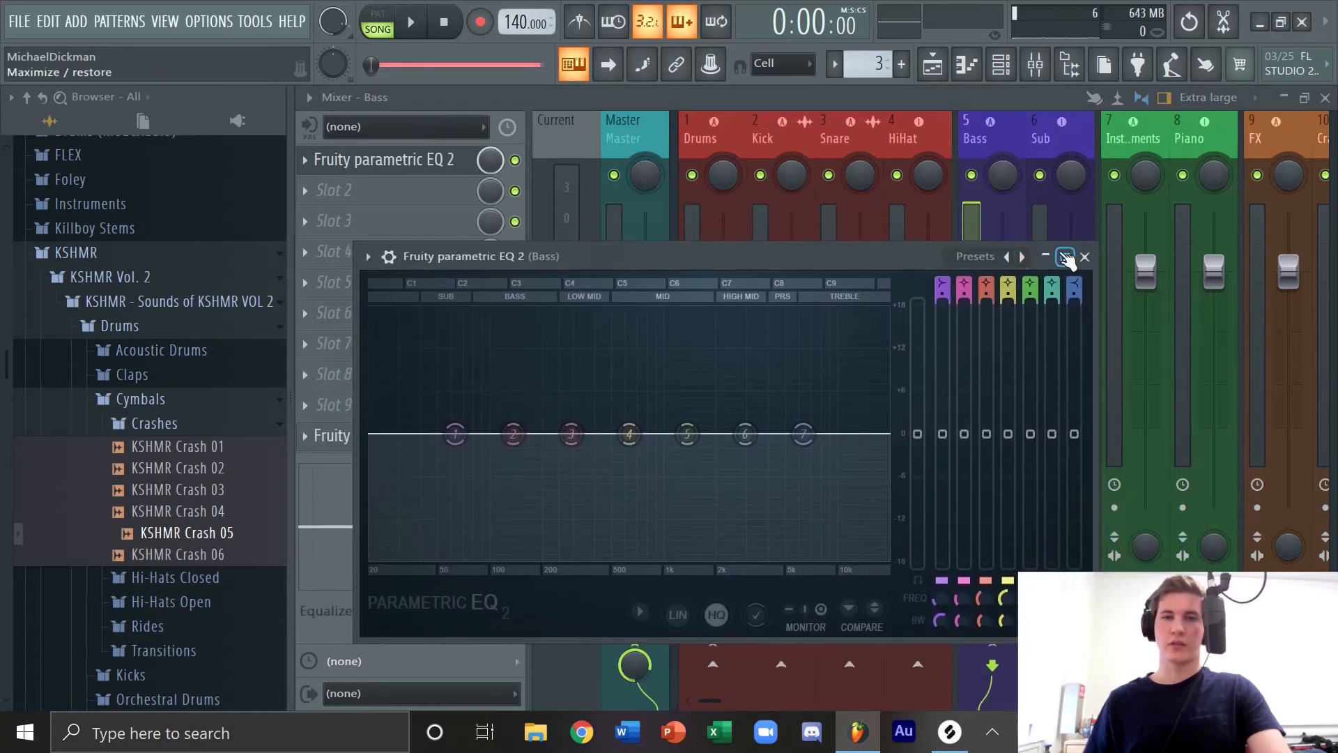
left_click(1084, 255)
Step: Load Fruity Parametric EQ 2 into slot 1 and Fruity Balance into slot 10 of the Instruments mixer track
left_click(1112, 238)
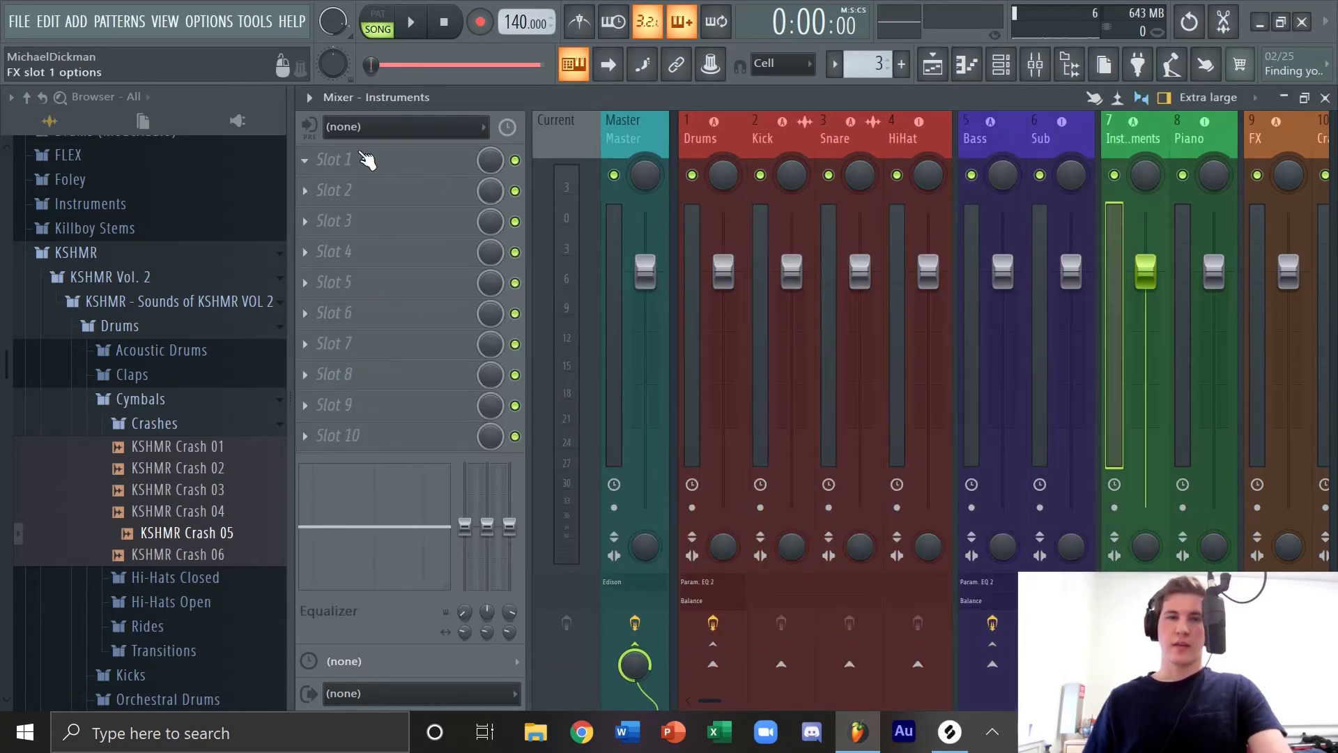
left_click(370, 159)
left_click(461, 484)
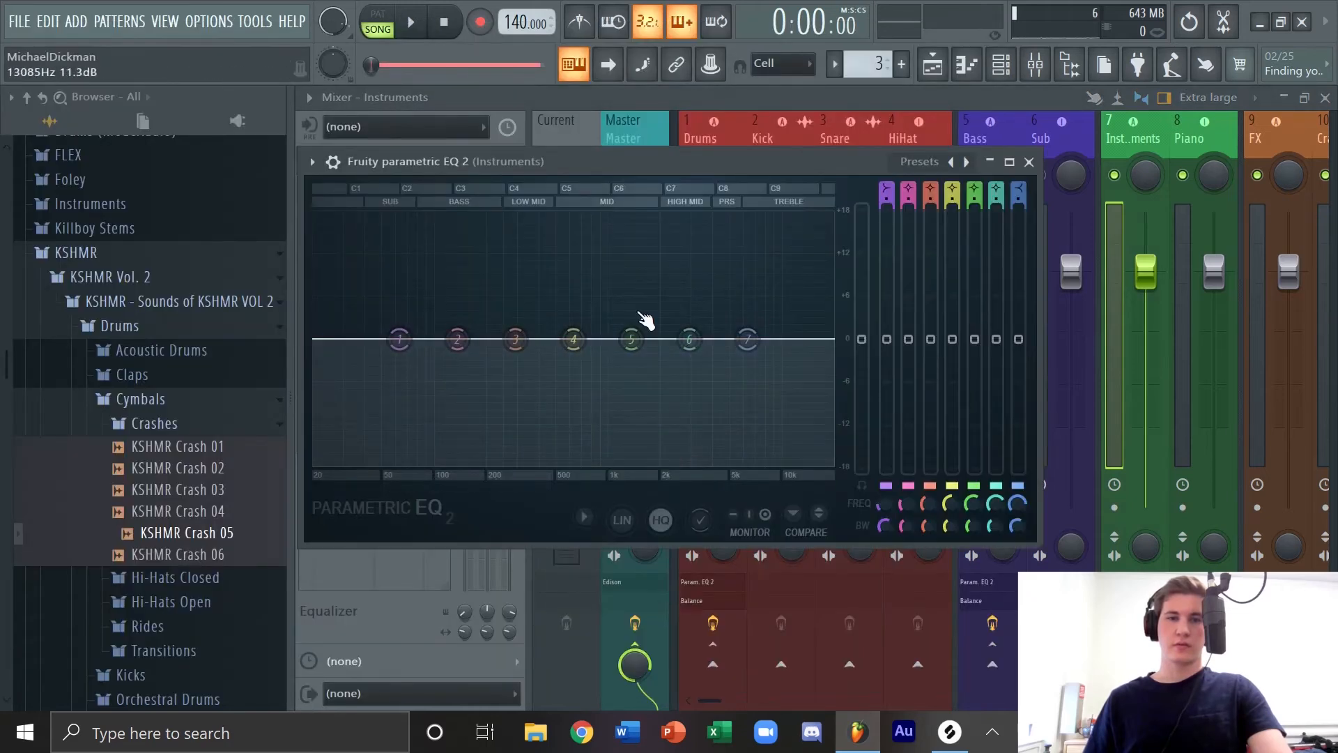
left_click(1029, 162)
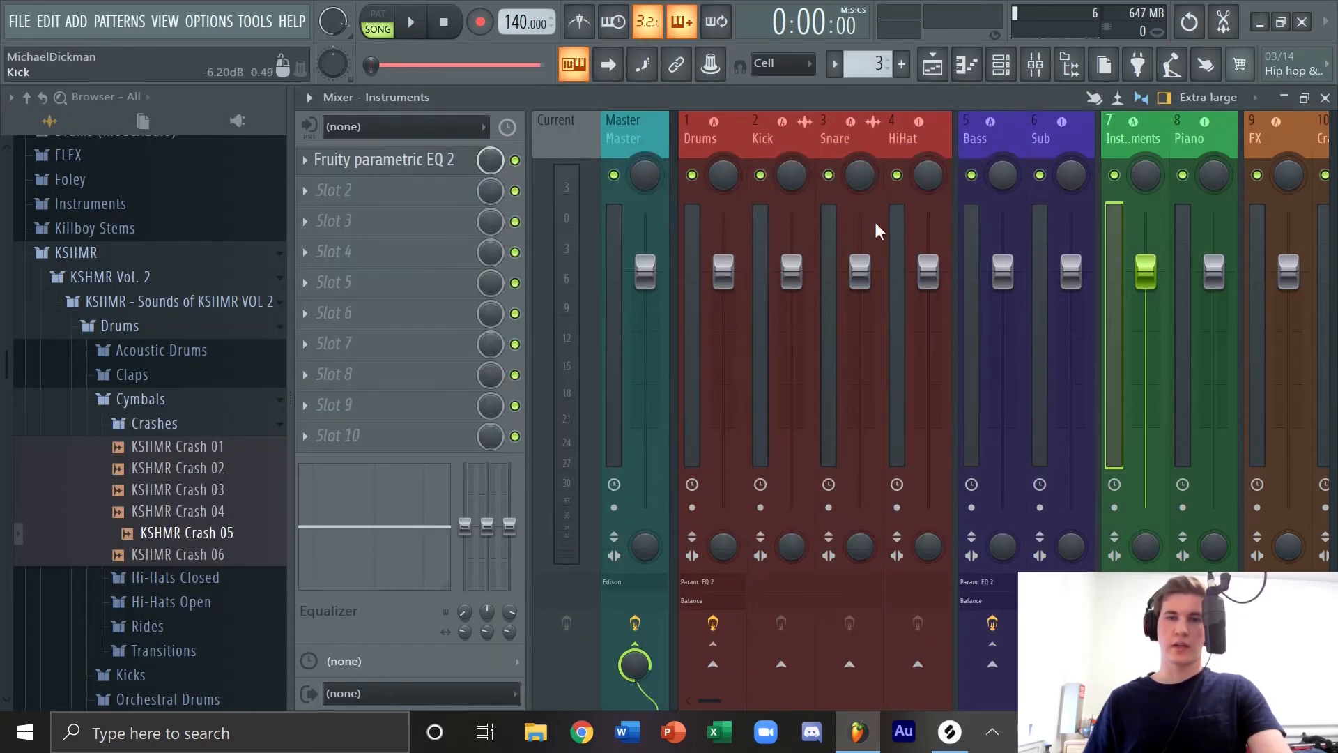
left_click(427, 440)
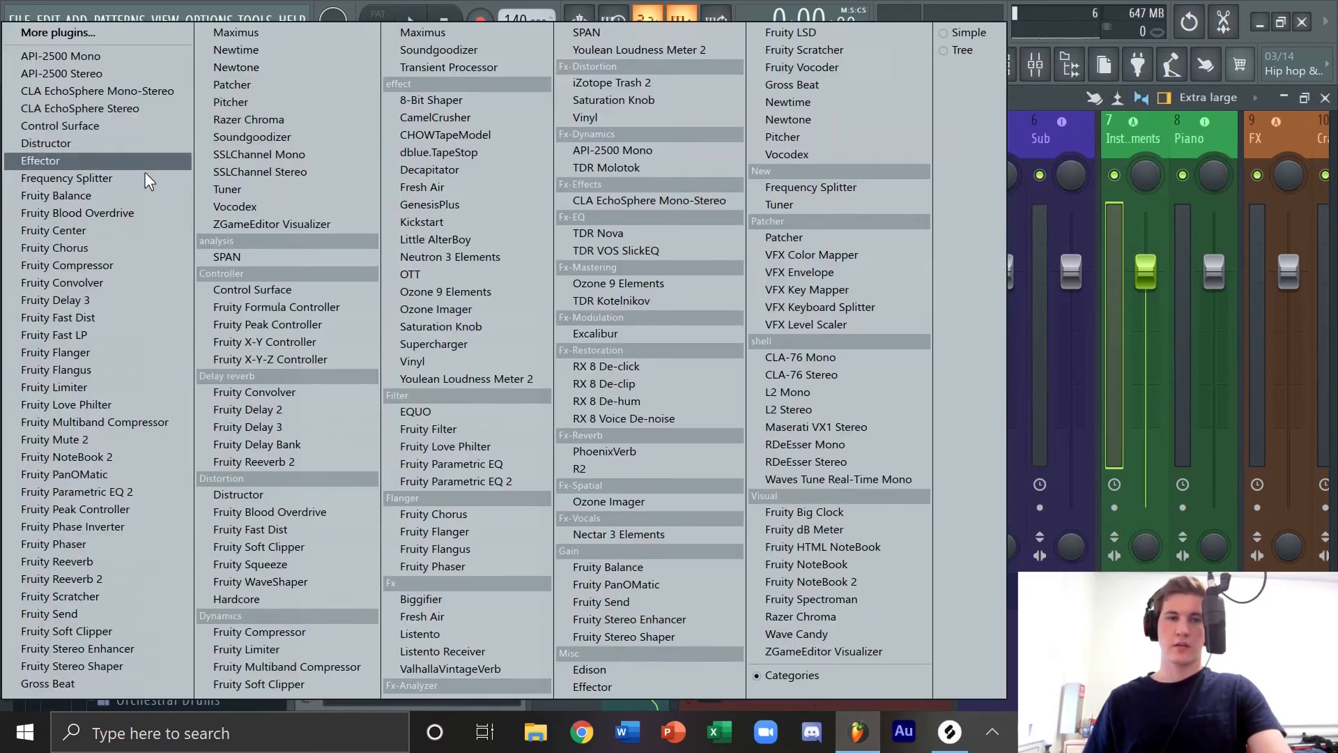
left_click(56, 195)
left_click(580, 203)
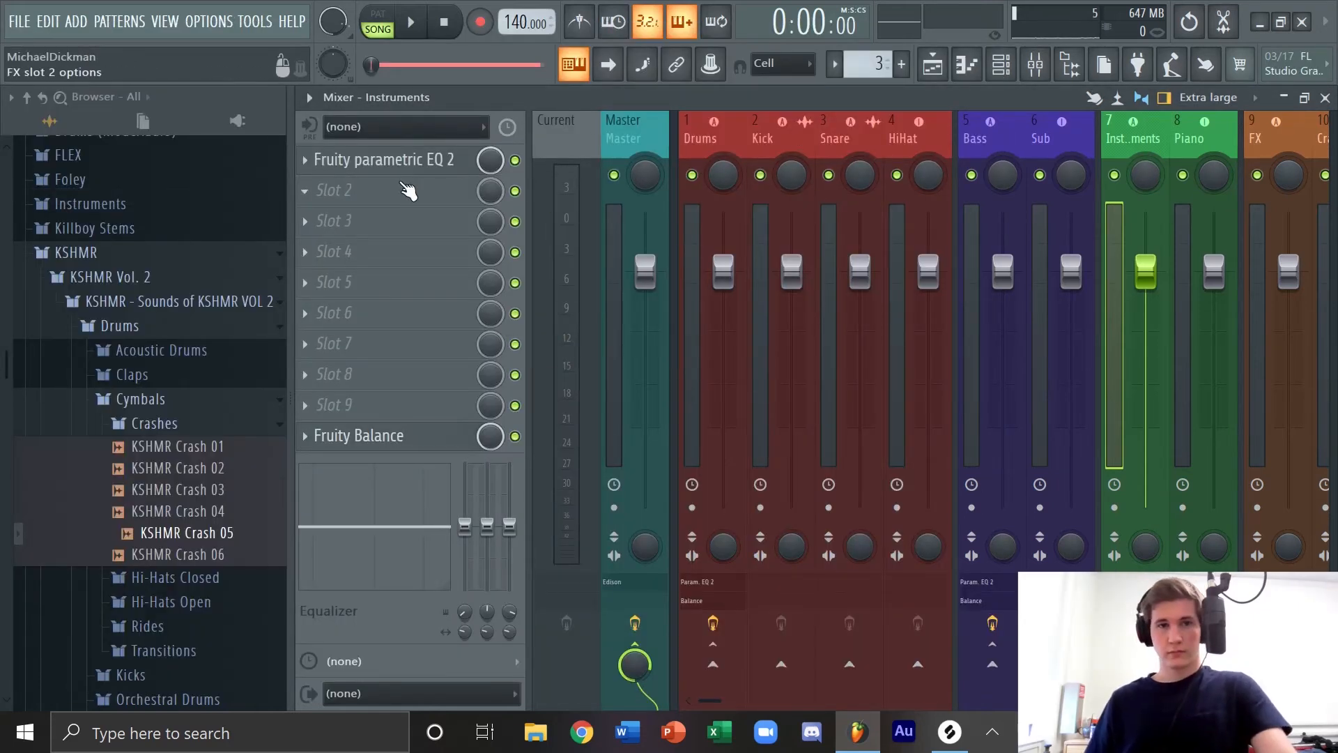
Step: Set band 1 of the Instruments track's Parametric EQ 2 to the High pass type
left_click(411, 161)
left_click_drag(583, 163, 745, 223)
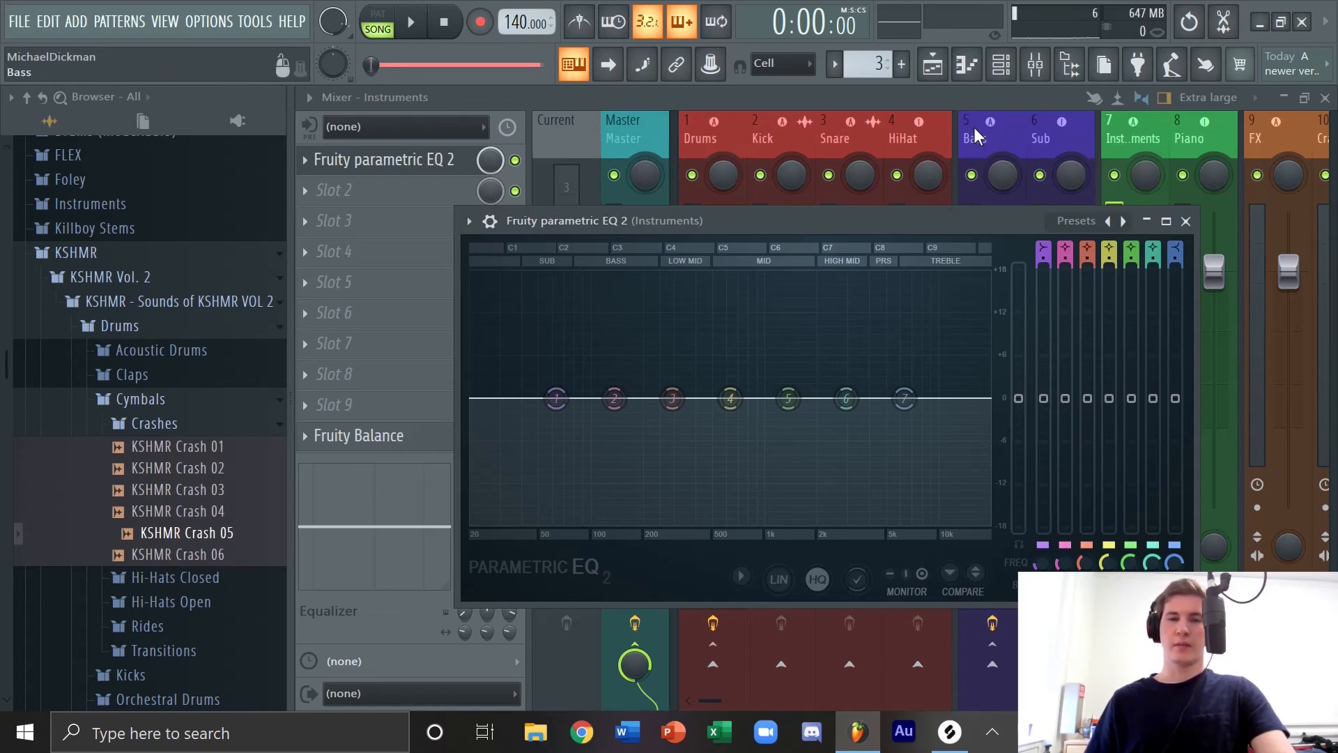
right_click(558, 400)
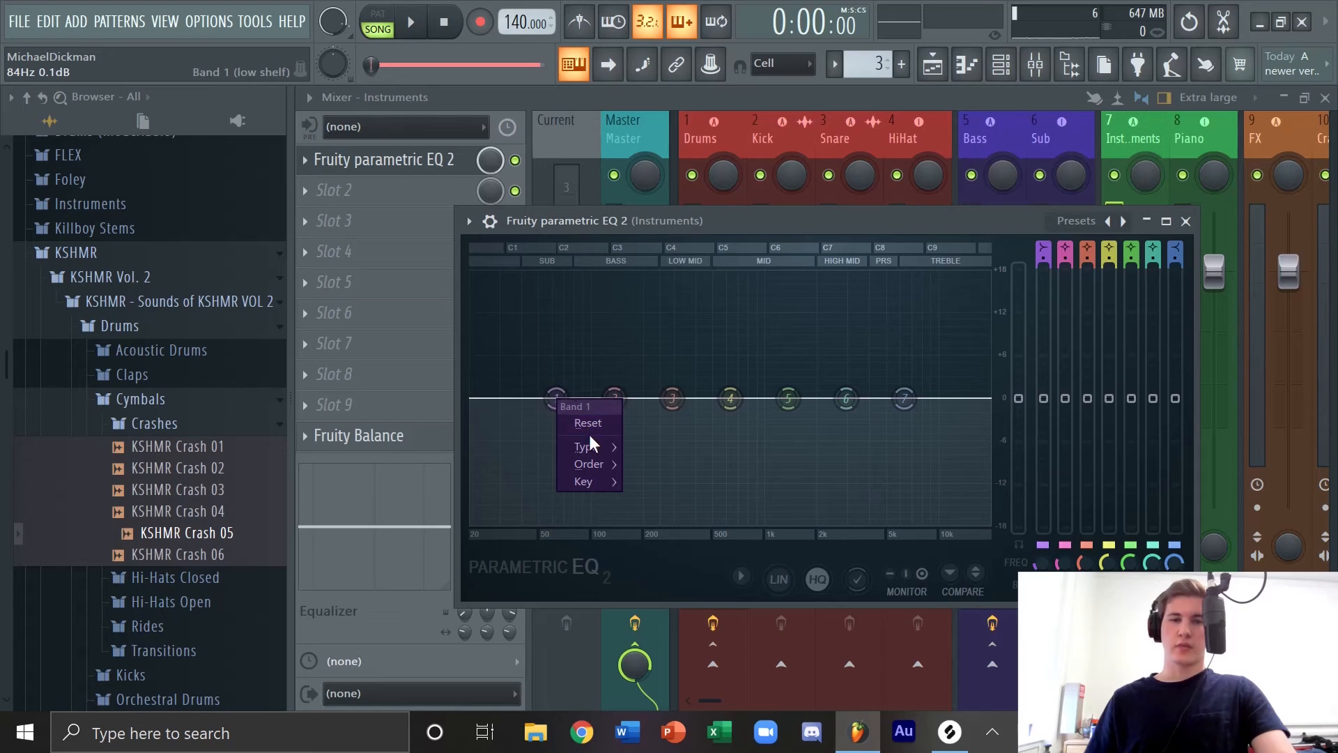
mouse_move(589, 439)
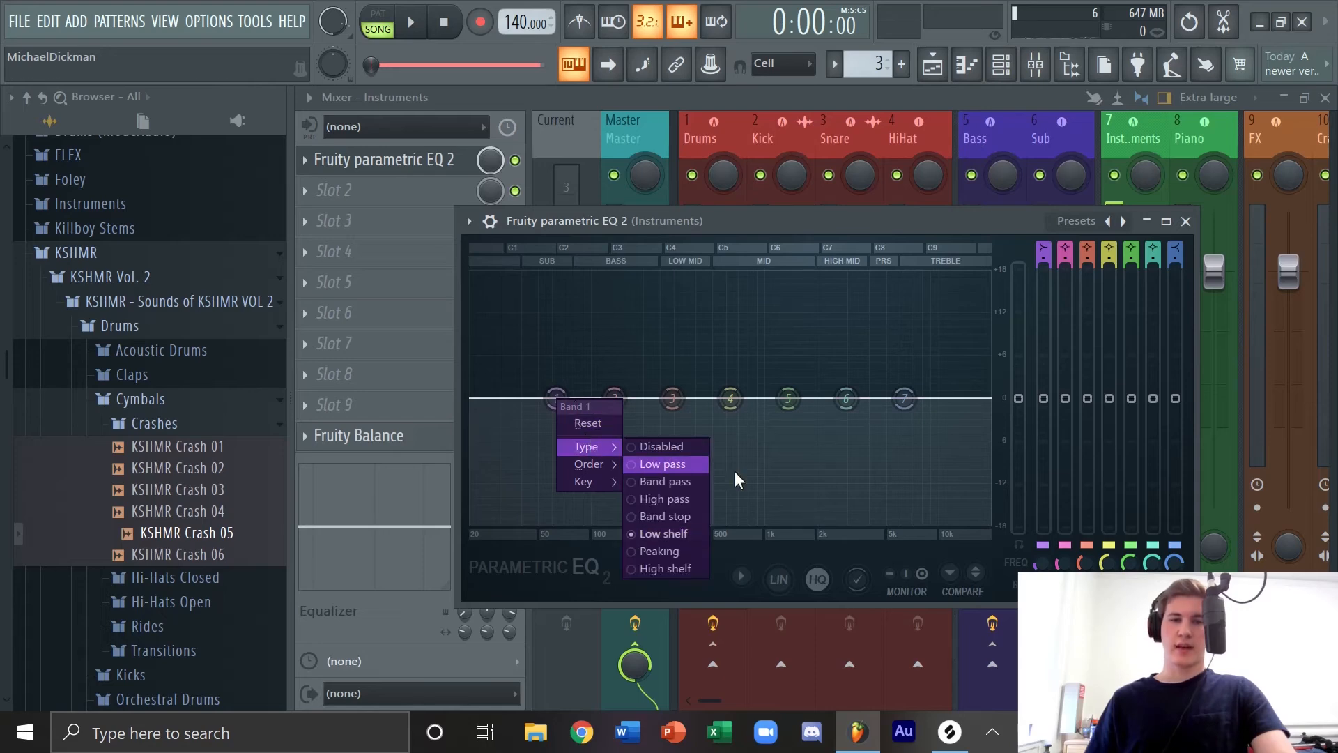
left_click(676, 498)
Step: Move the Instruments EQ's high-pass band to about 124 Hz, steepen its cutoff slope, adjust its bandwidth and close the EQ
left_click_drag(556, 398, 694, 400)
left_click_drag(675, 393, 665, 393)
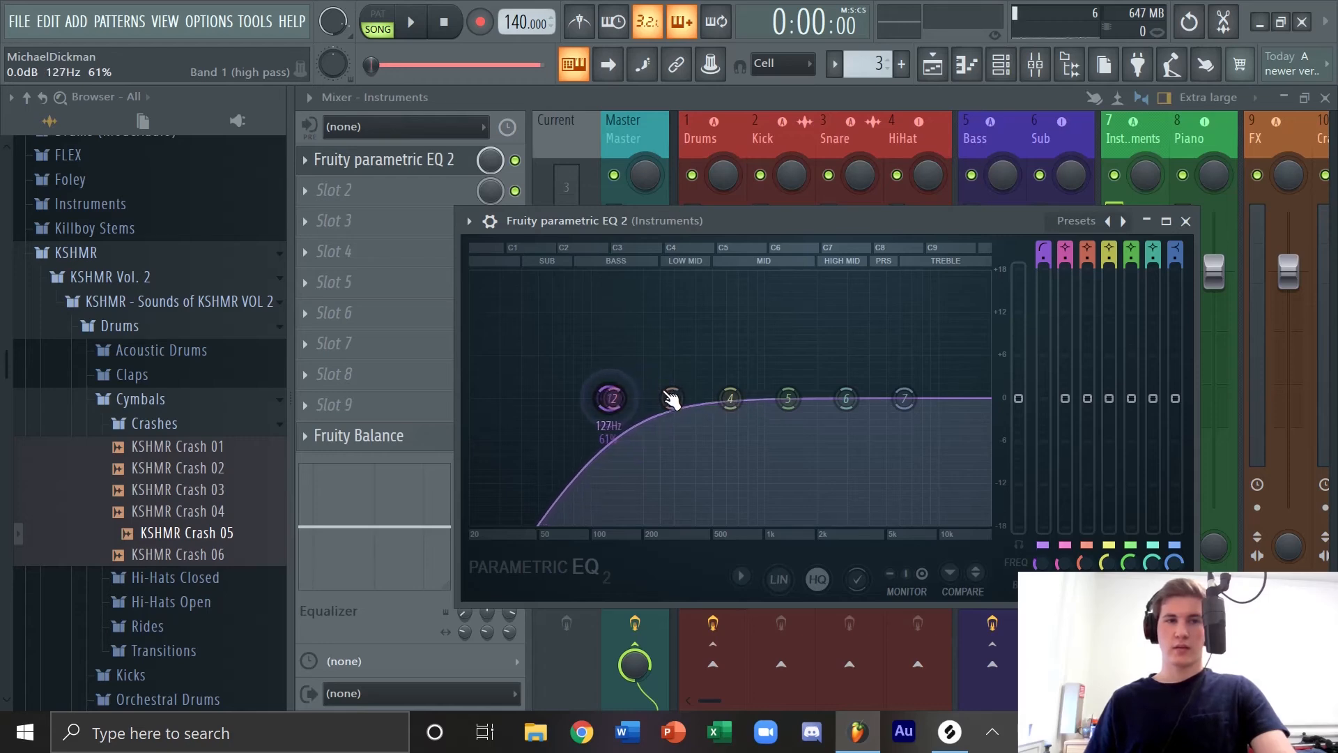
mouse_move(1044, 254)
left_mouse_down()
mouse_move(1047, 282)
mouse_move(1046, 261)
left_mouse_up()
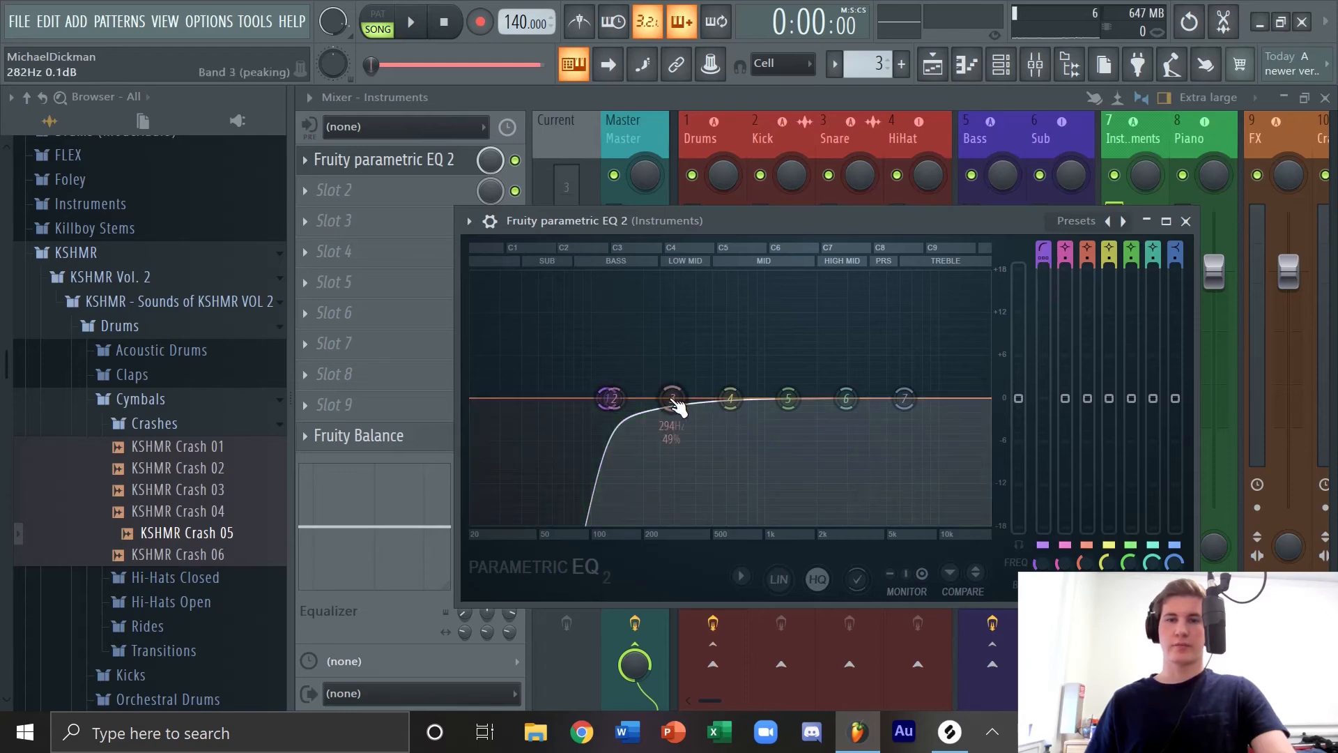
scroll(605, 403, "up", 3)
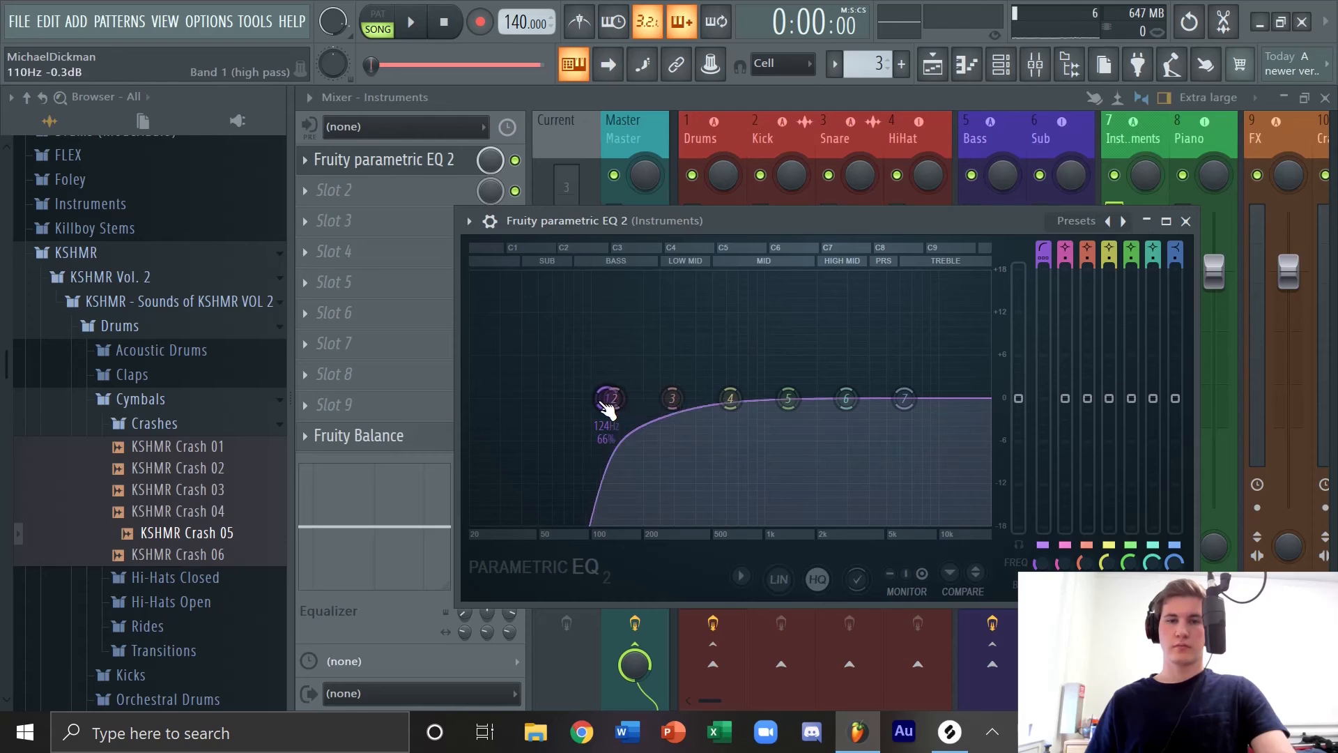
scroll(605, 403, "down", 5)
left_click(1185, 221)
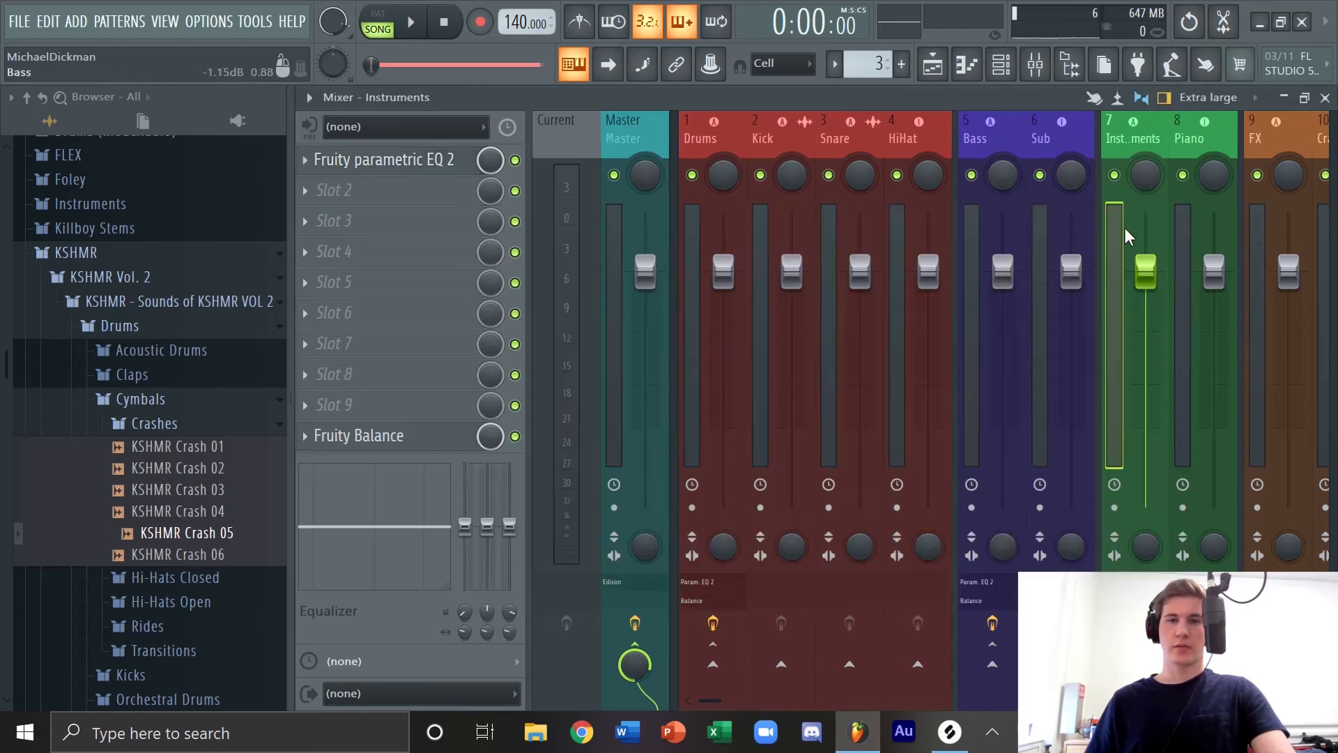
Step: Load Fruity Balance into slot 10 and Fruity Parametric EQ 2 into slot 1 of the FX mixer track
left_click(1254, 244)
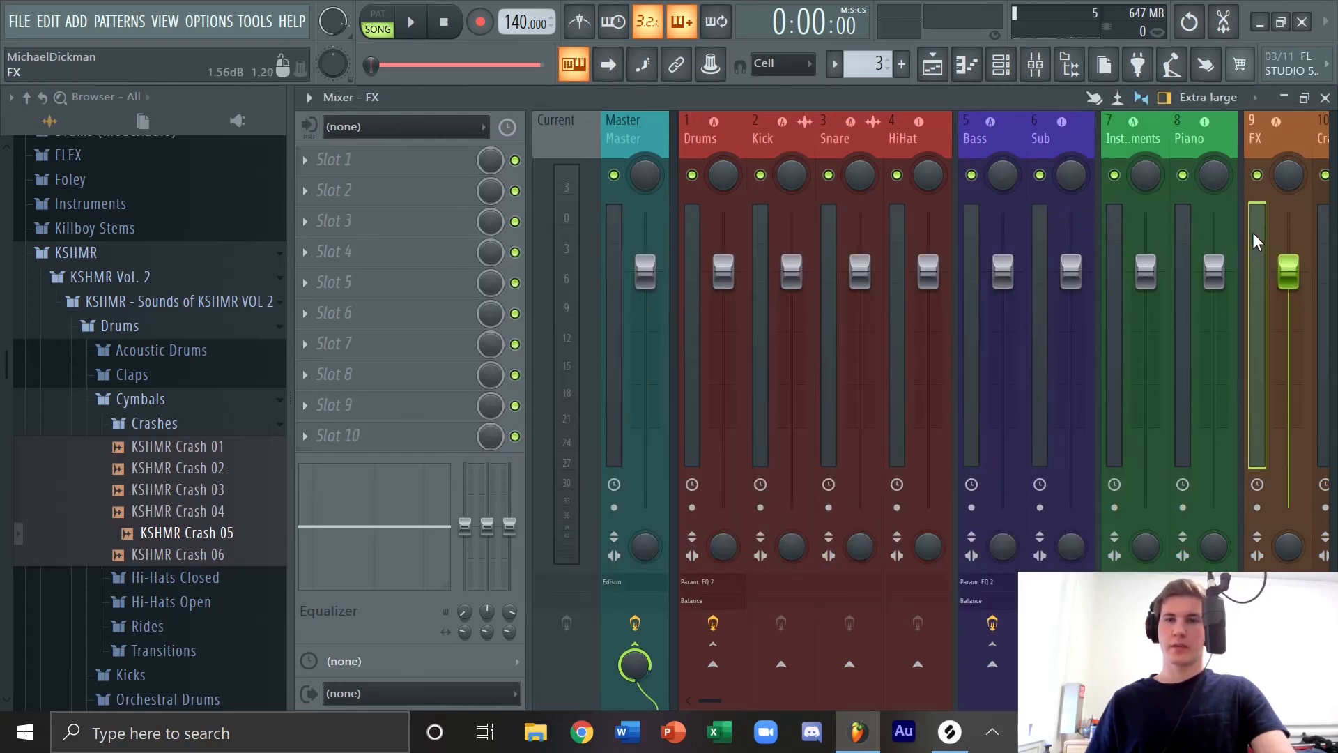
left_click(411, 441)
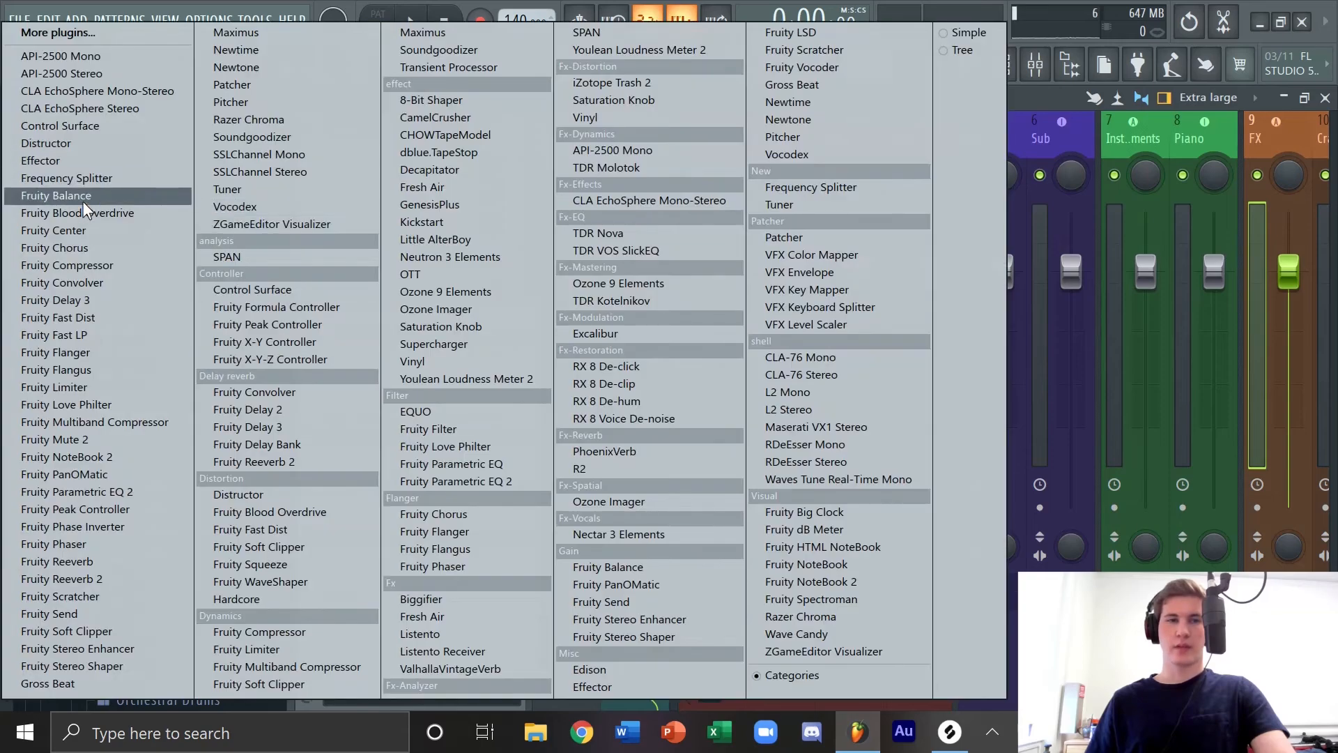
left_click(56, 196)
left_click(334, 166)
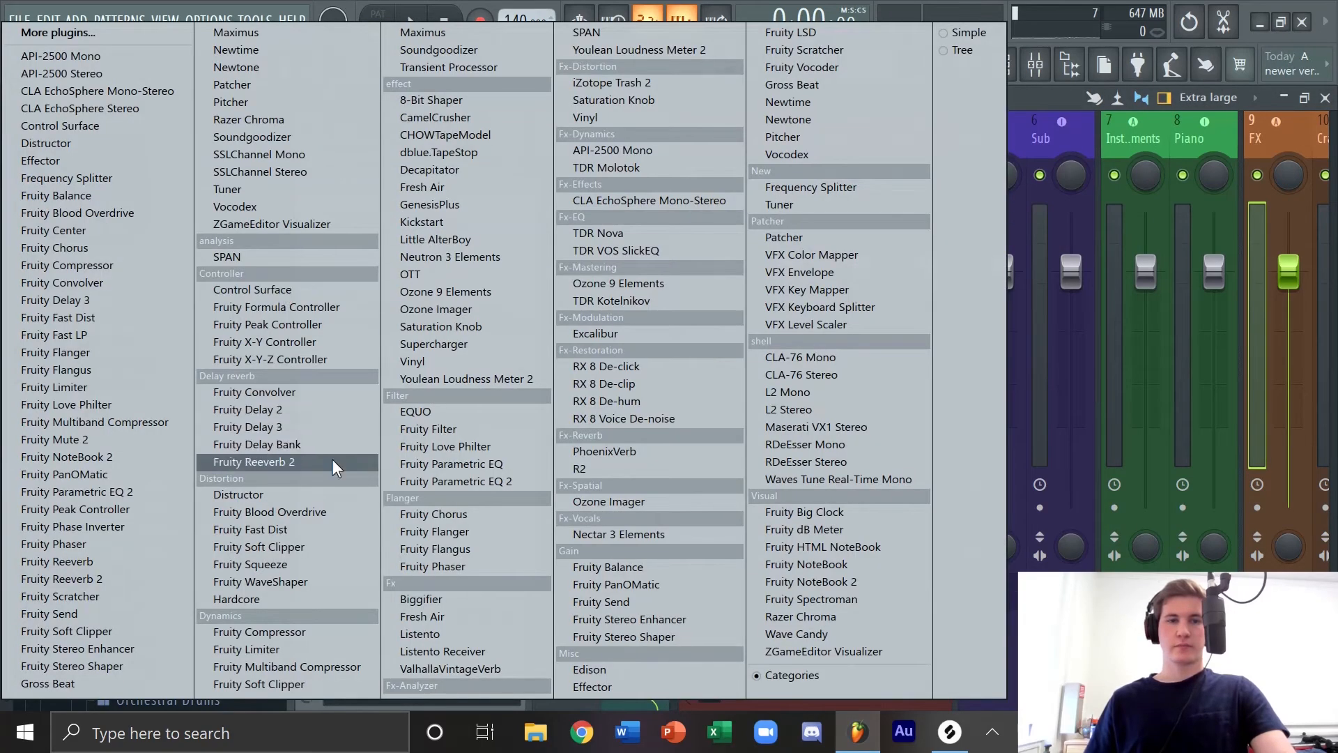
left_click(470, 497)
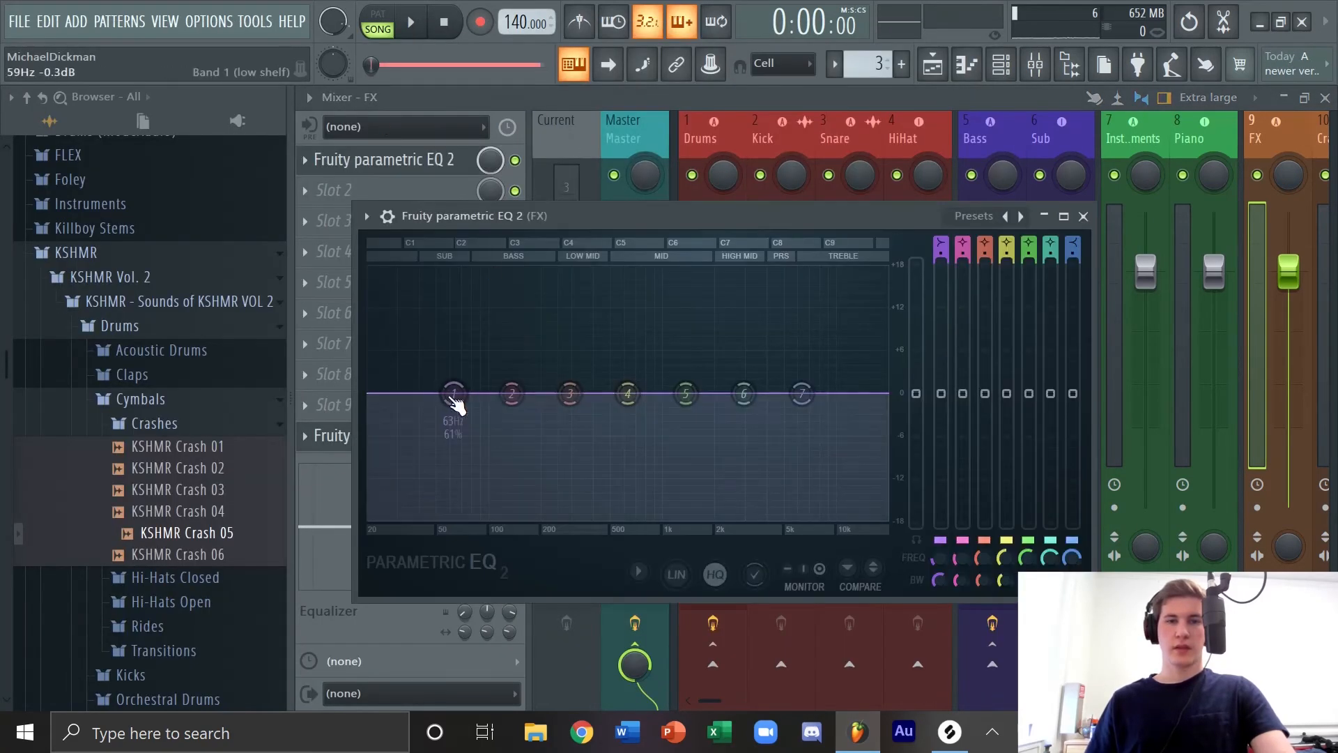
Step: Make band 1 of the FX track's EQ a steep High pass, move it up close to band 2, and close the EQ
right_click(454, 394)
mouse_move(504, 444)
left_click(561, 494)
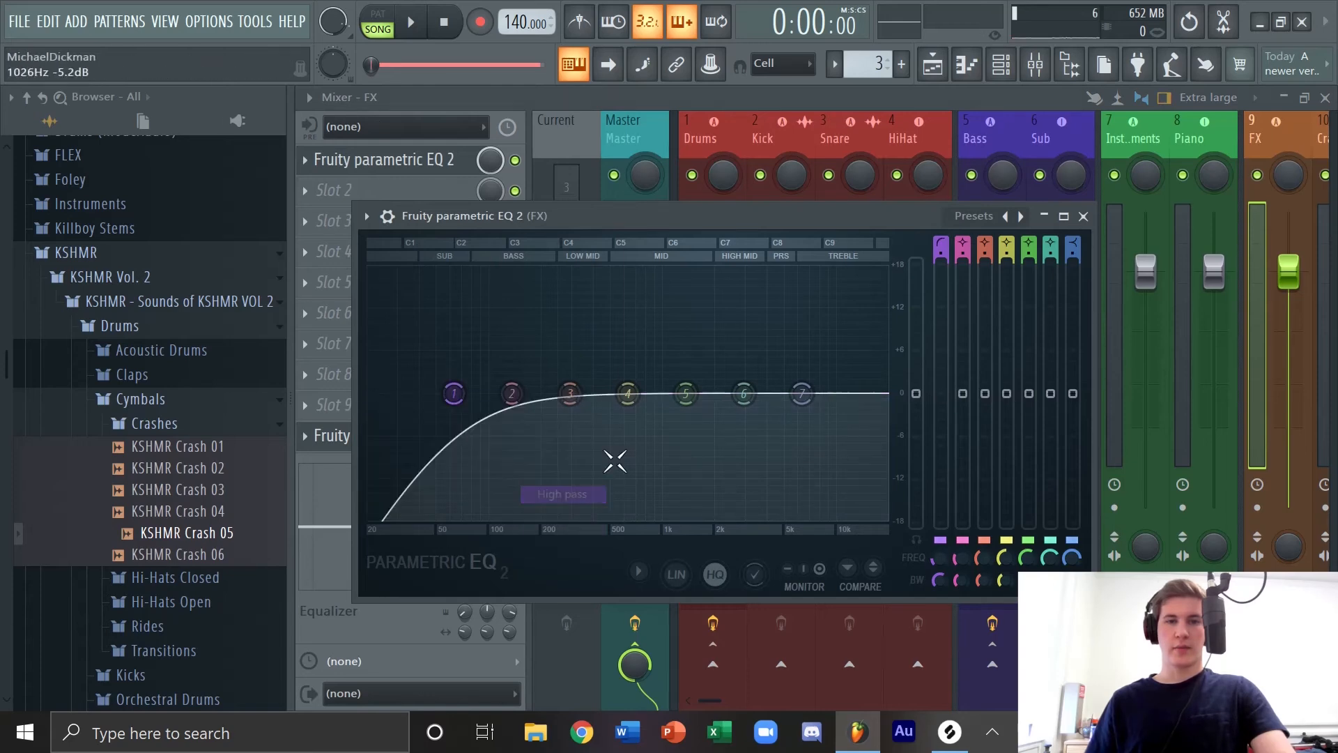
scroll(941, 252, "up", 5)
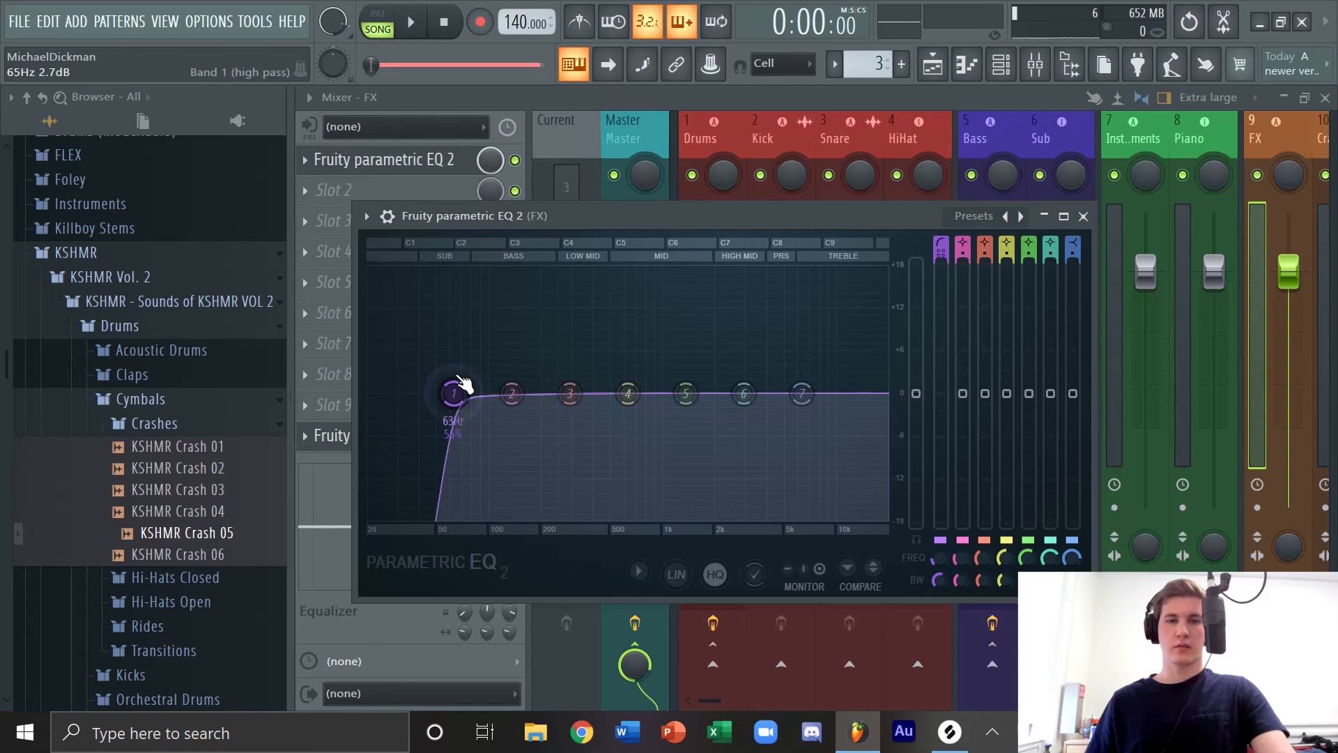
left_click_drag(460, 383, 578, 388)
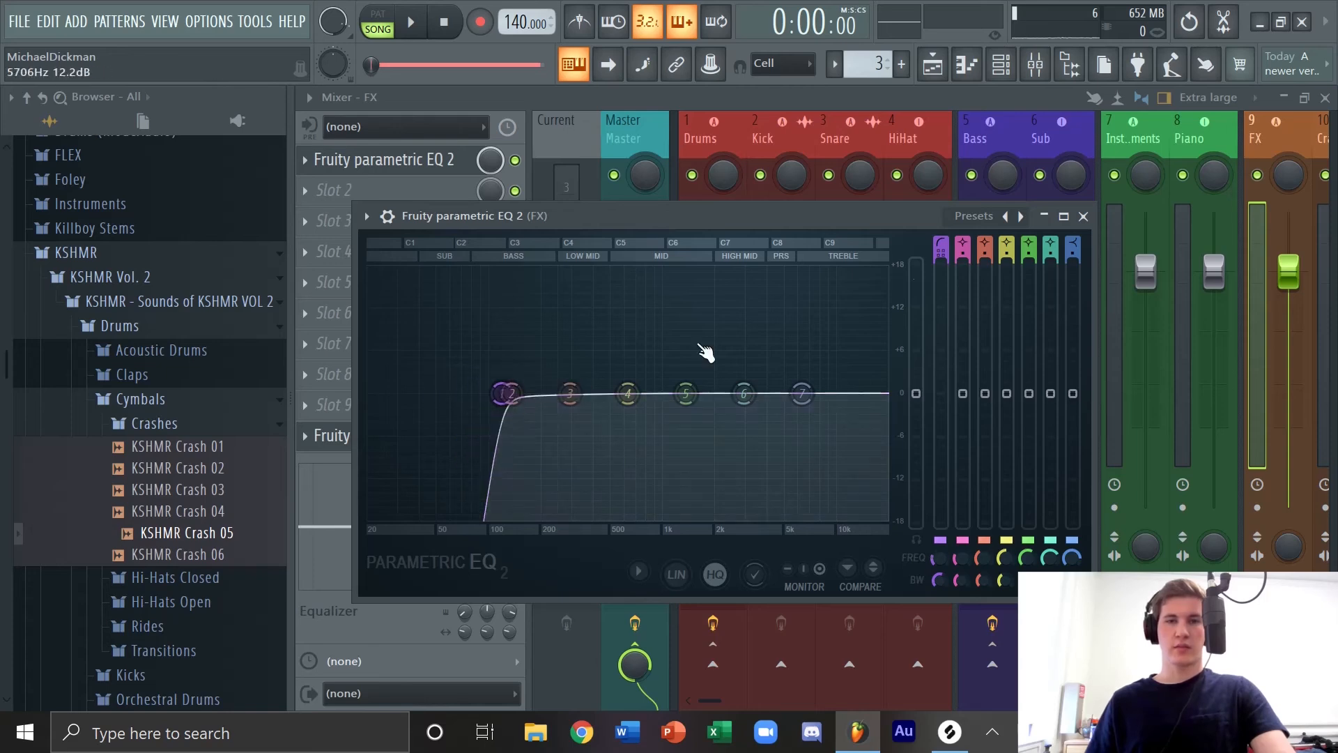
left_click(1084, 216)
mouse_move(714, 701)
left_mouse_down()
mouse_move(762, 707)
mouse_move(617, 722)
mouse_move(716, 725)
mouse_move(719, 704)
left_mouse_up()
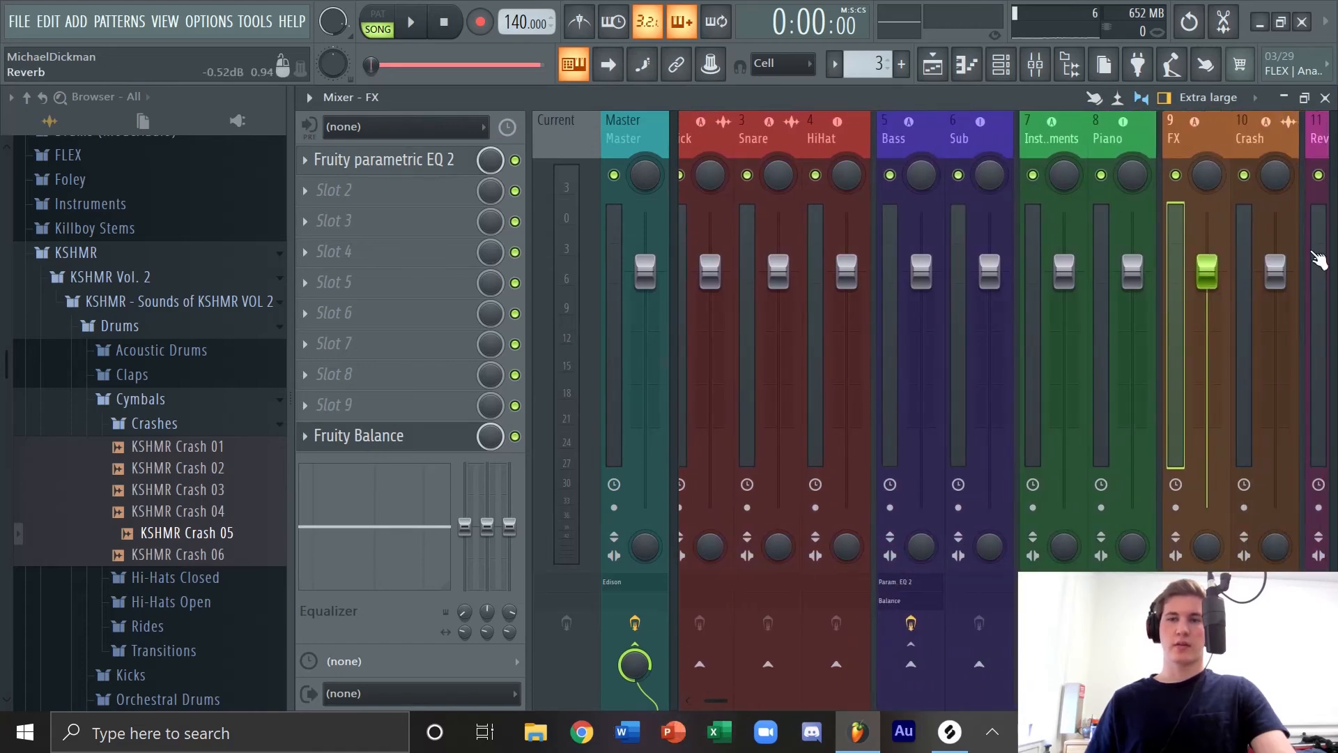
Step: Load Fruity Parametric EQ 2 into slot 5 of the Reverb mixer track
left_click(1320, 259)
left_click(409, 280)
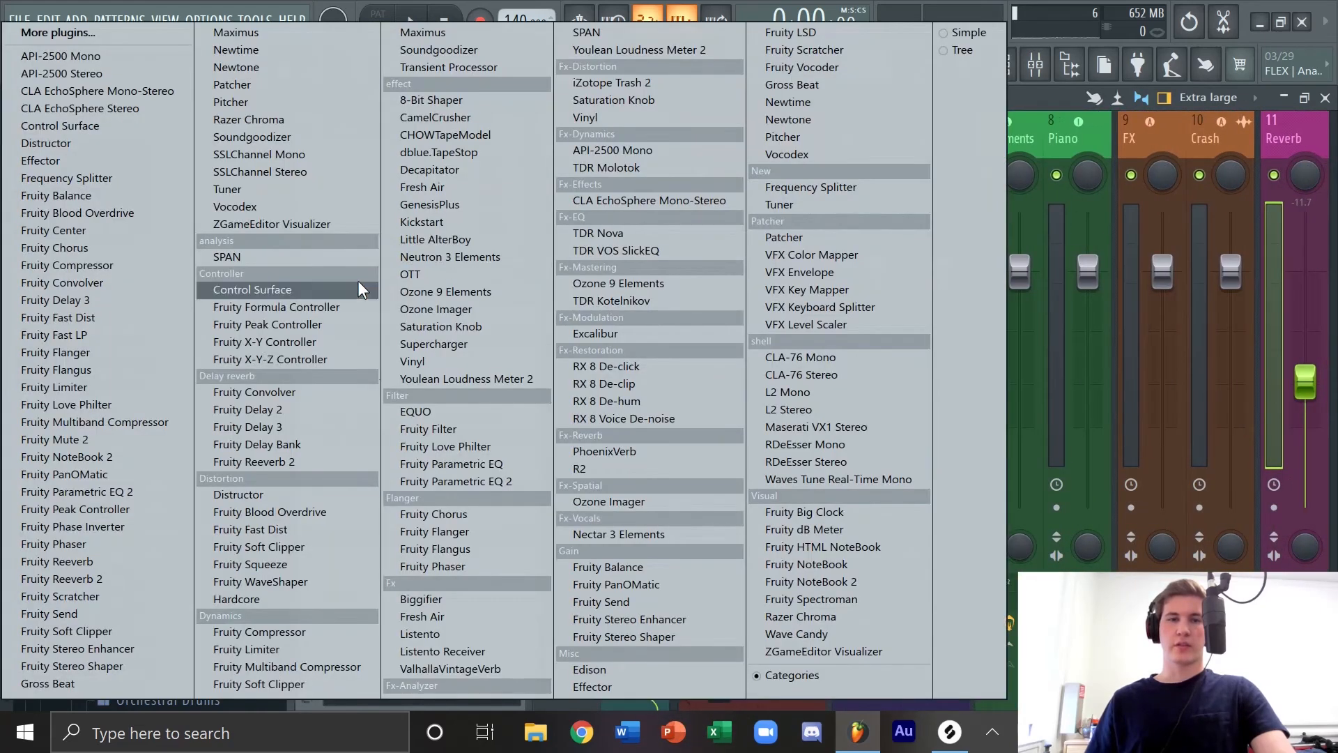
left_click(501, 483)
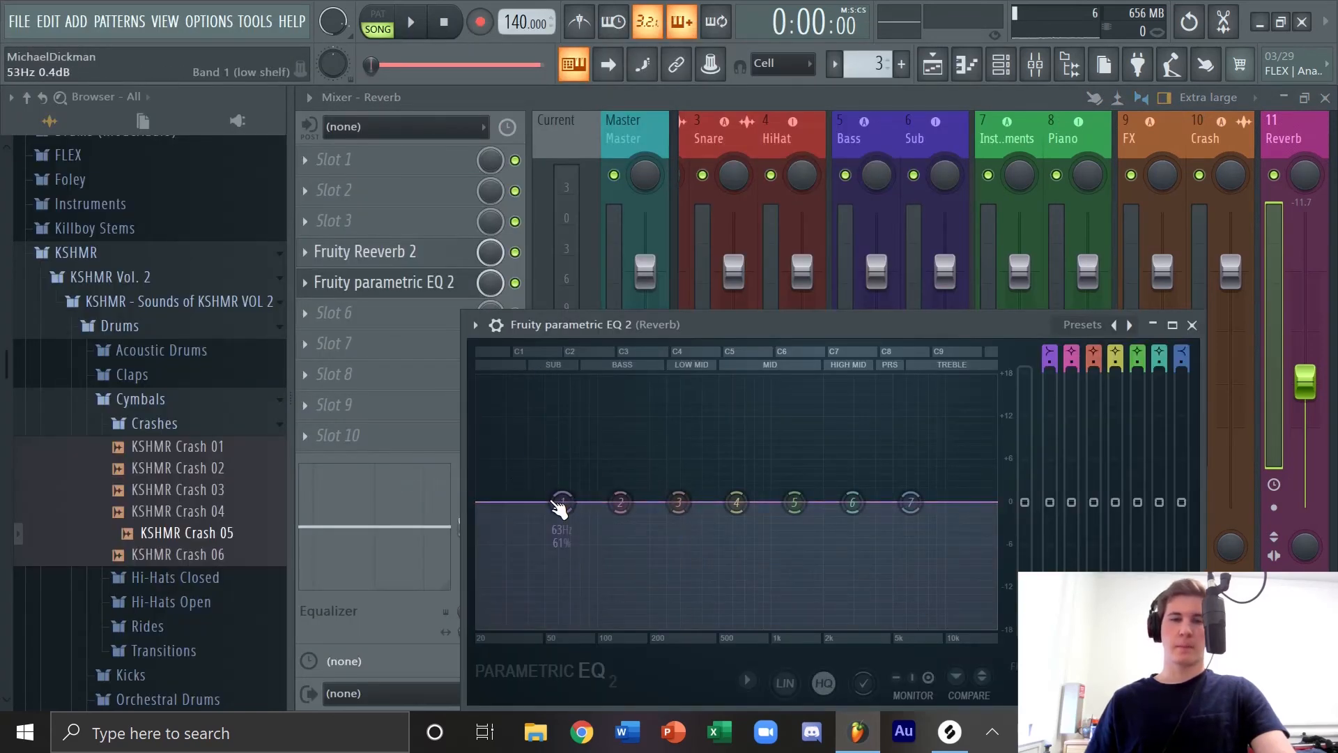
Step: Make band 1 of the Reverb track's EQ a High pass, move it far up the frequency range, and close the EQ
right_click(561, 504)
mouse_move(593, 552)
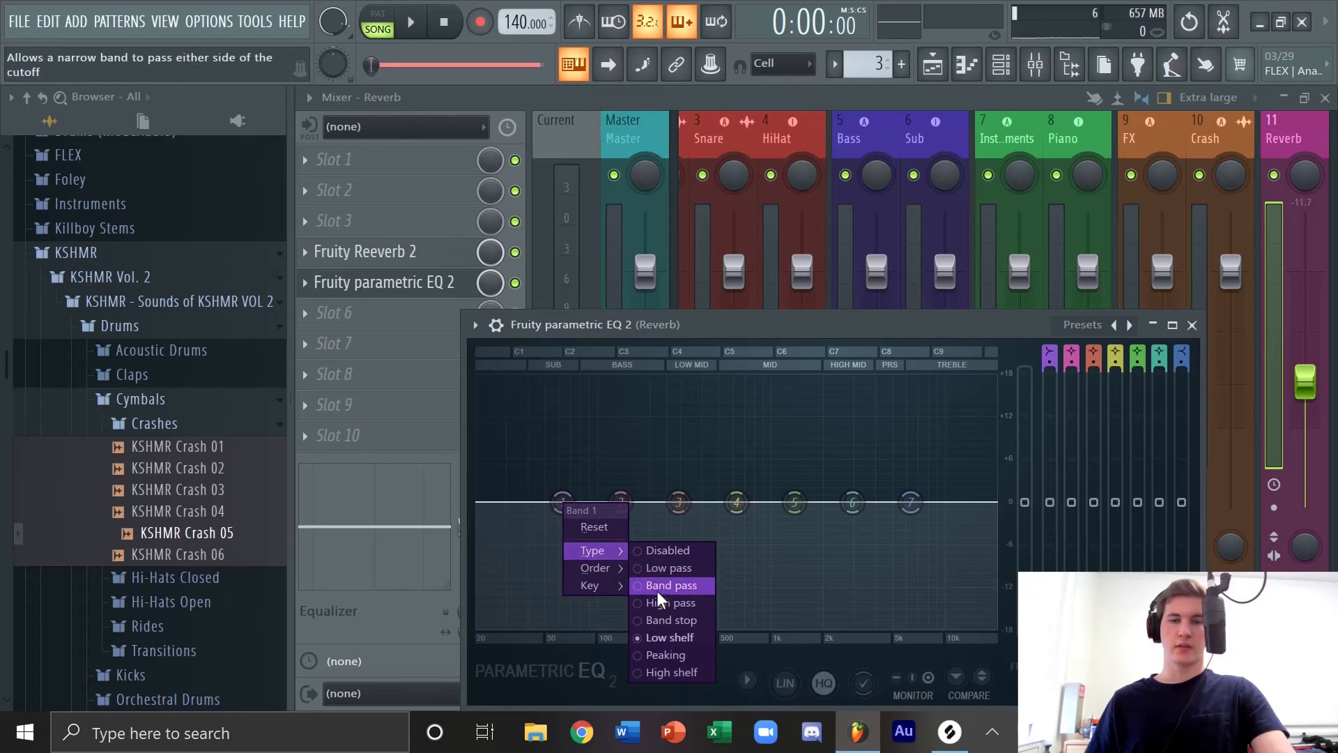
left_click(658, 611)
left_click_drag(562, 513, 829, 506)
left_click(1192, 325)
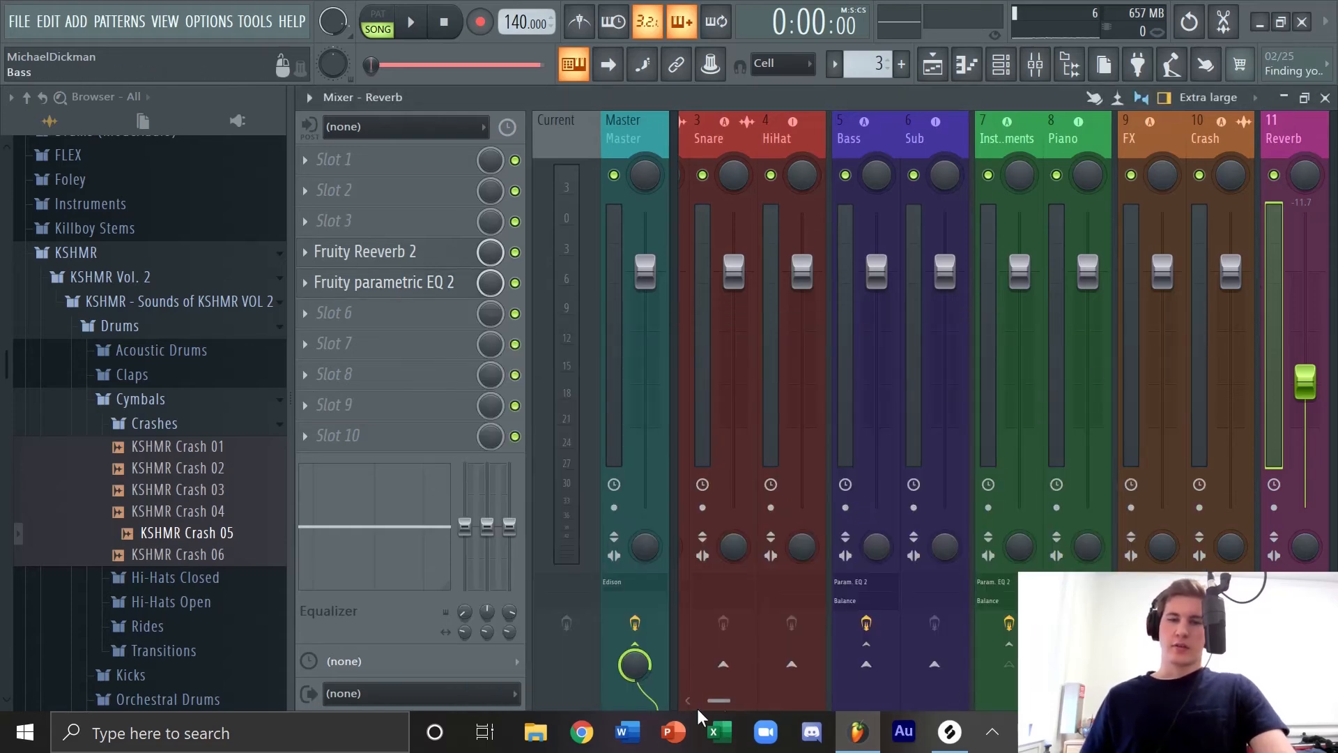
Step: Load Youlean Loudness Meter 2 into slot 8 of the Master track and close its window
left_click_drag(718, 700, 600, 695)
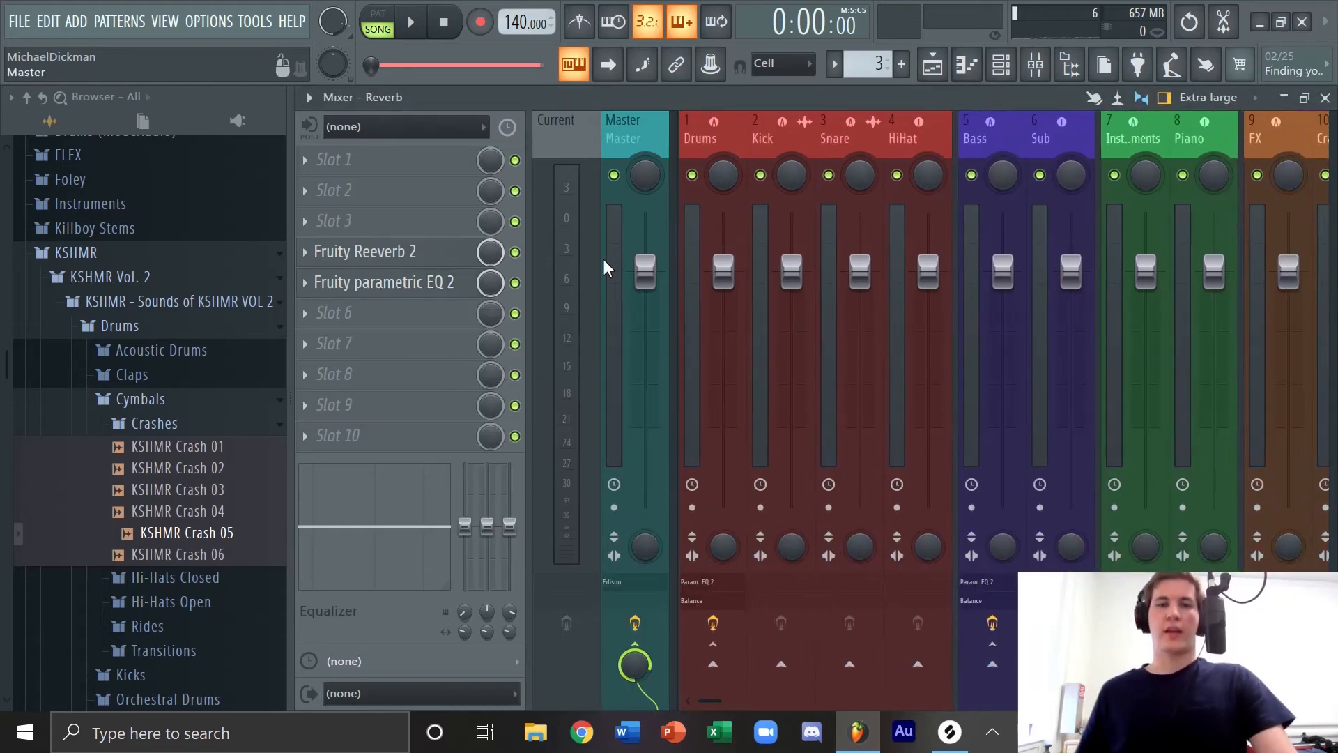
left_click(608, 263)
left_click(362, 411)
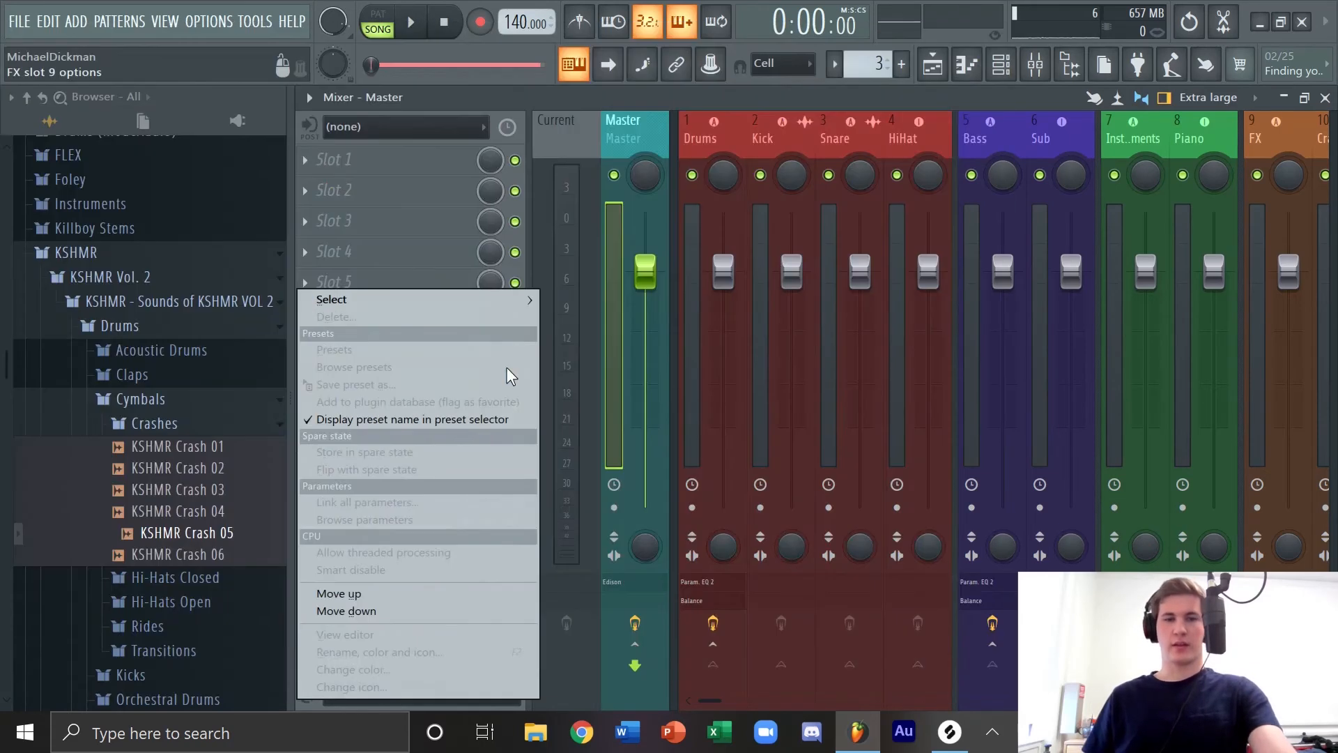
left_click(369, 451)
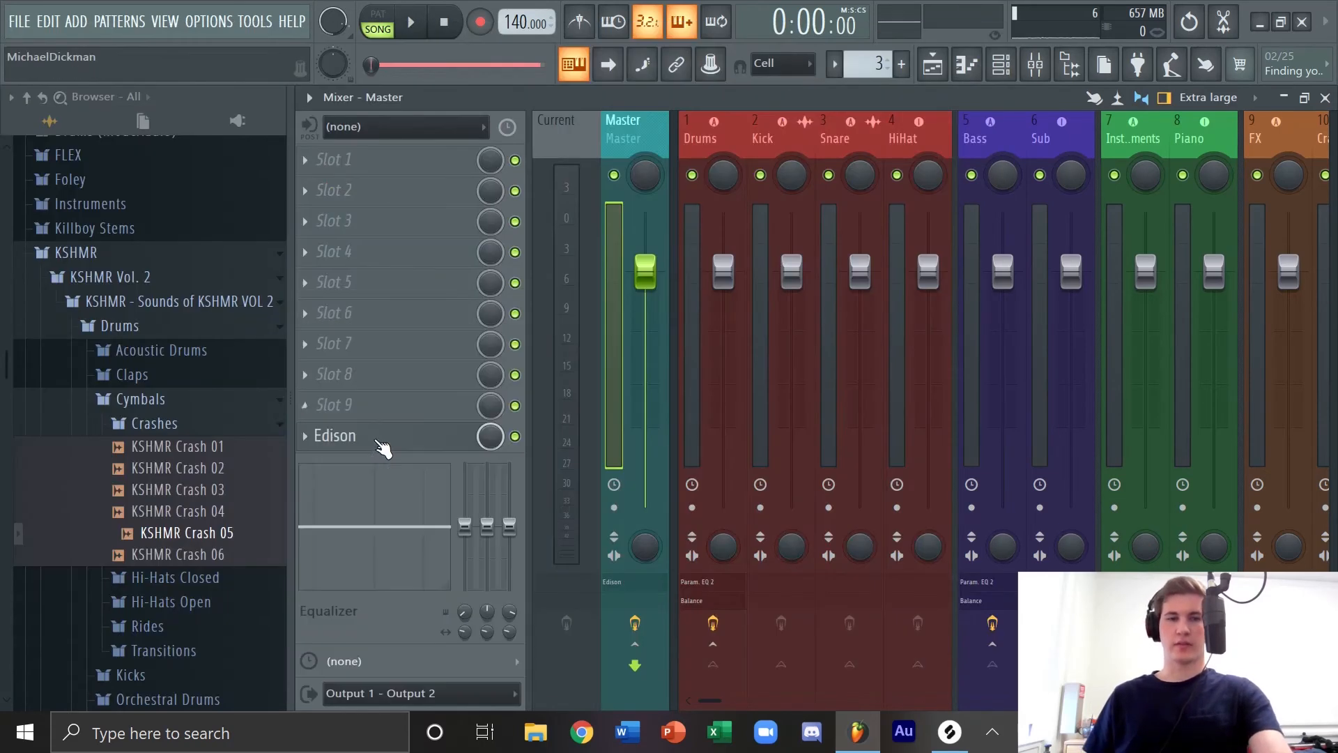
left_click(380, 418)
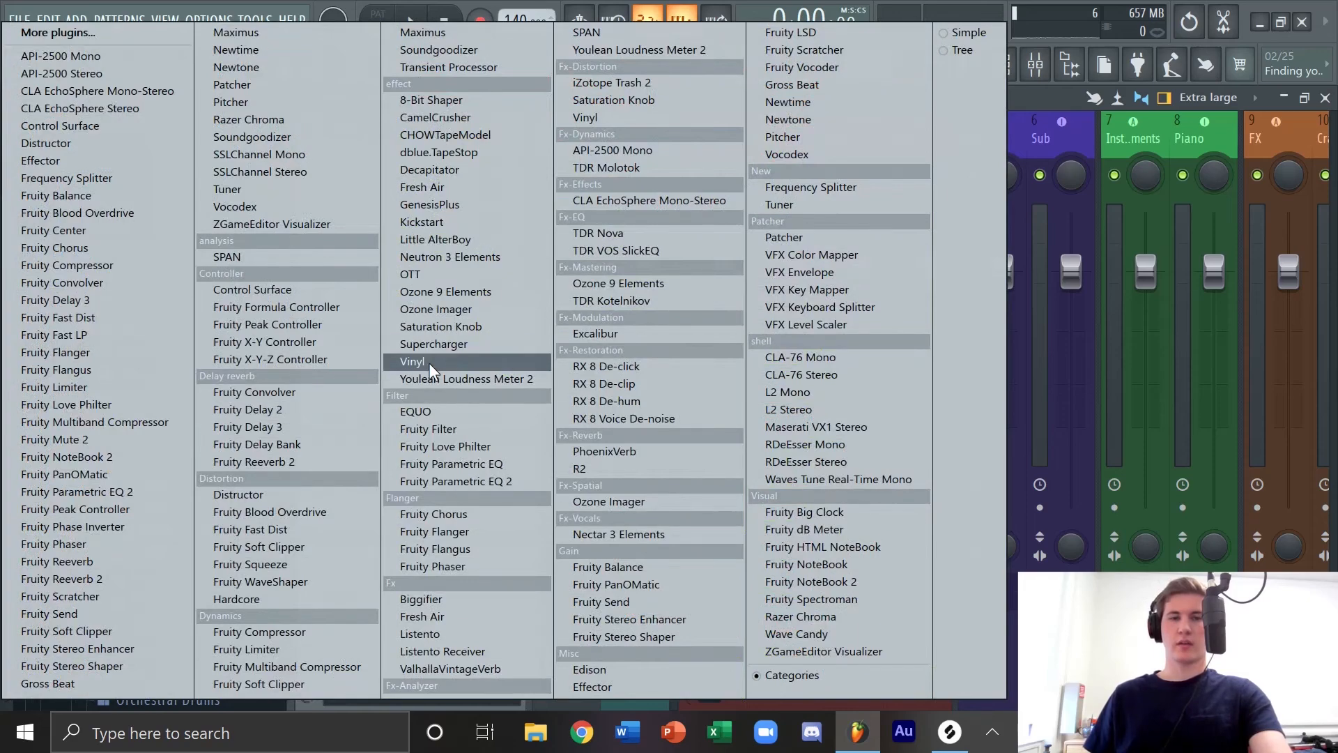
left_click(437, 382)
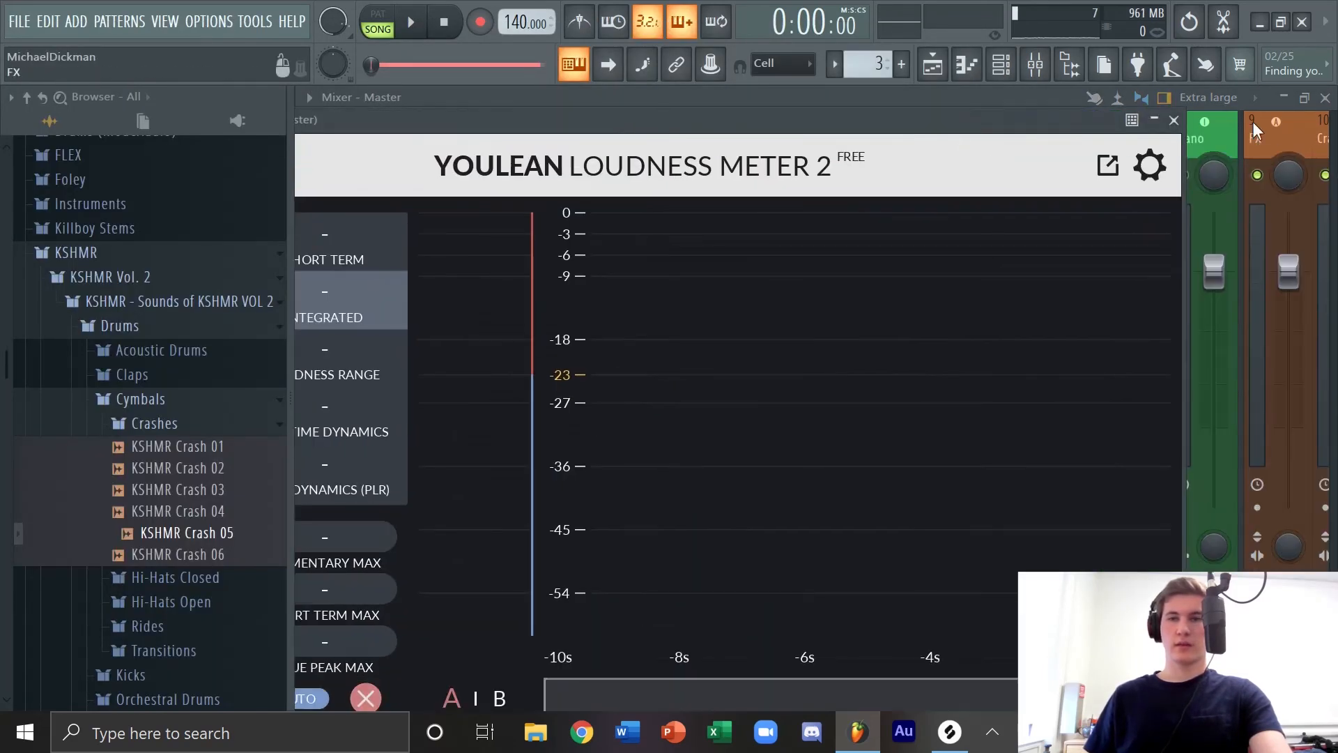
left_click(1174, 120)
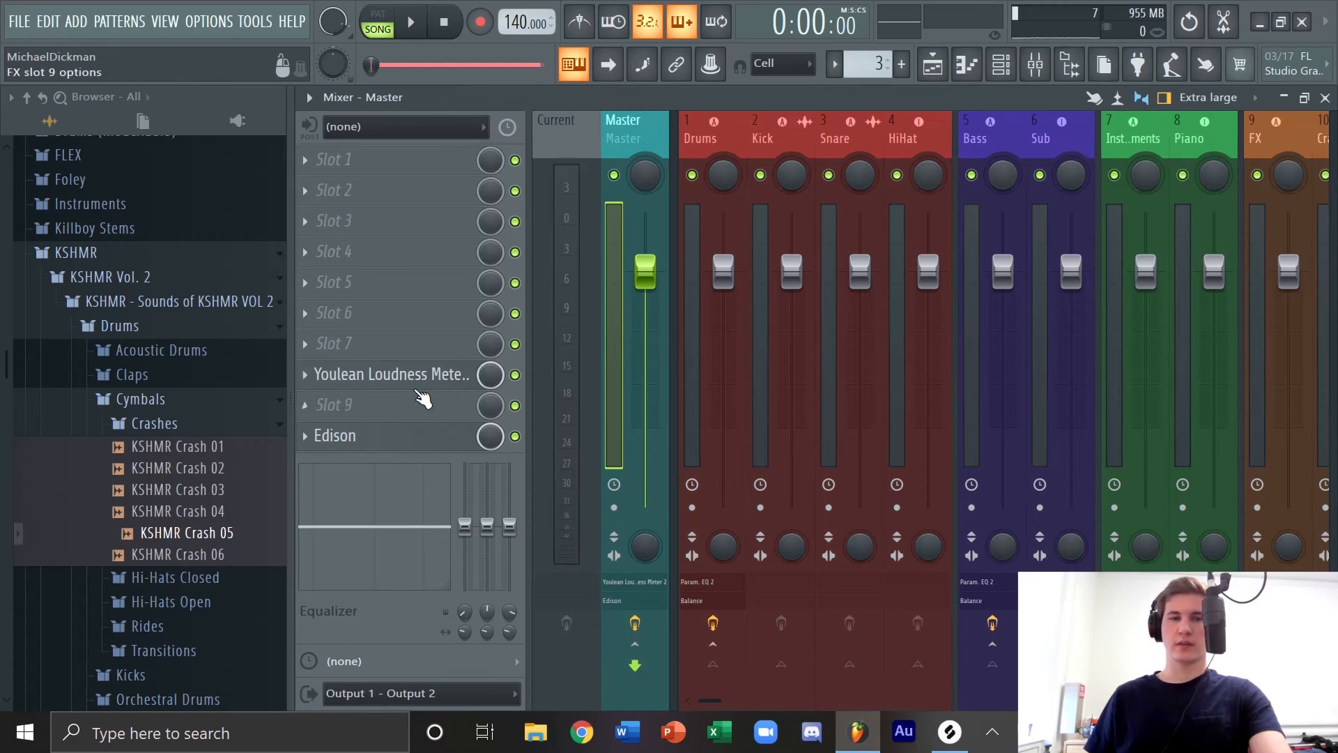
Step: Load SPAN into slot 9 and Fruity Parametric EQ 2 into slot 7 of the Master track
left_click(421, 382)
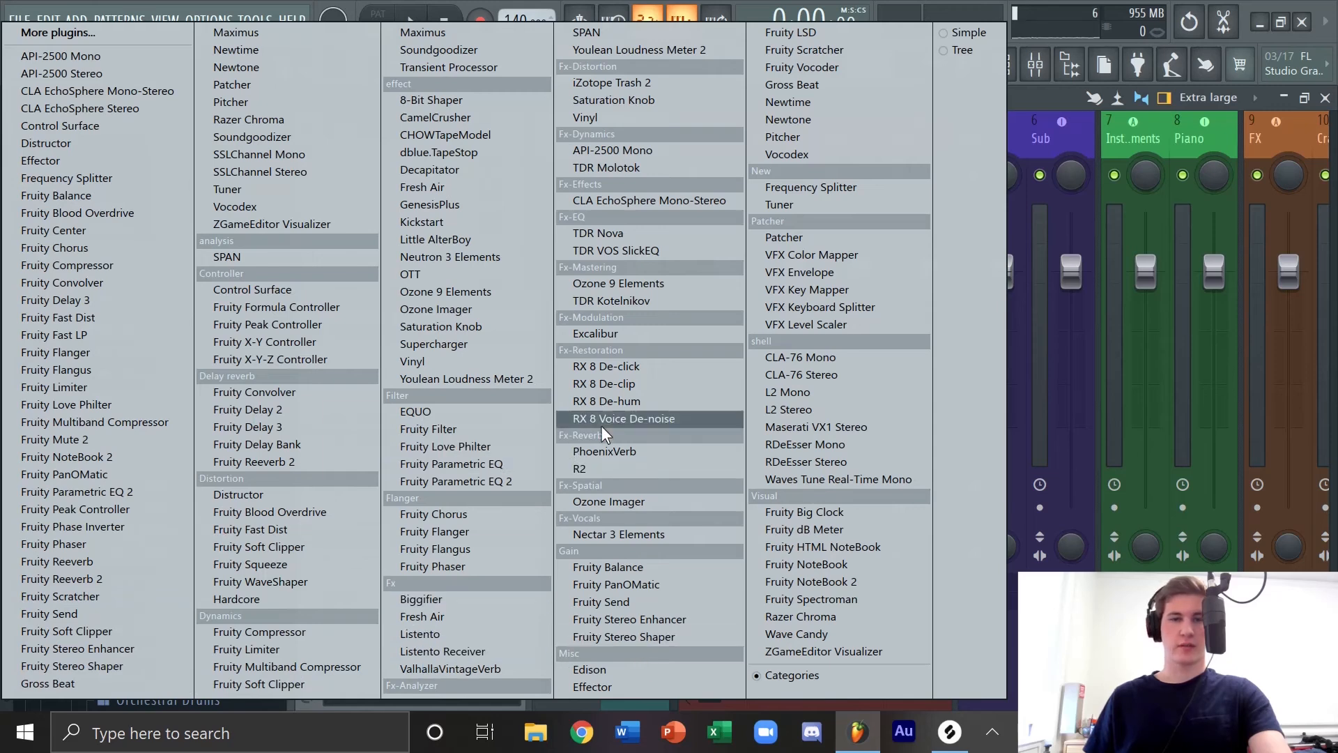
left_click(315, 257)
left_click_drag(886, 182, 759, 208)
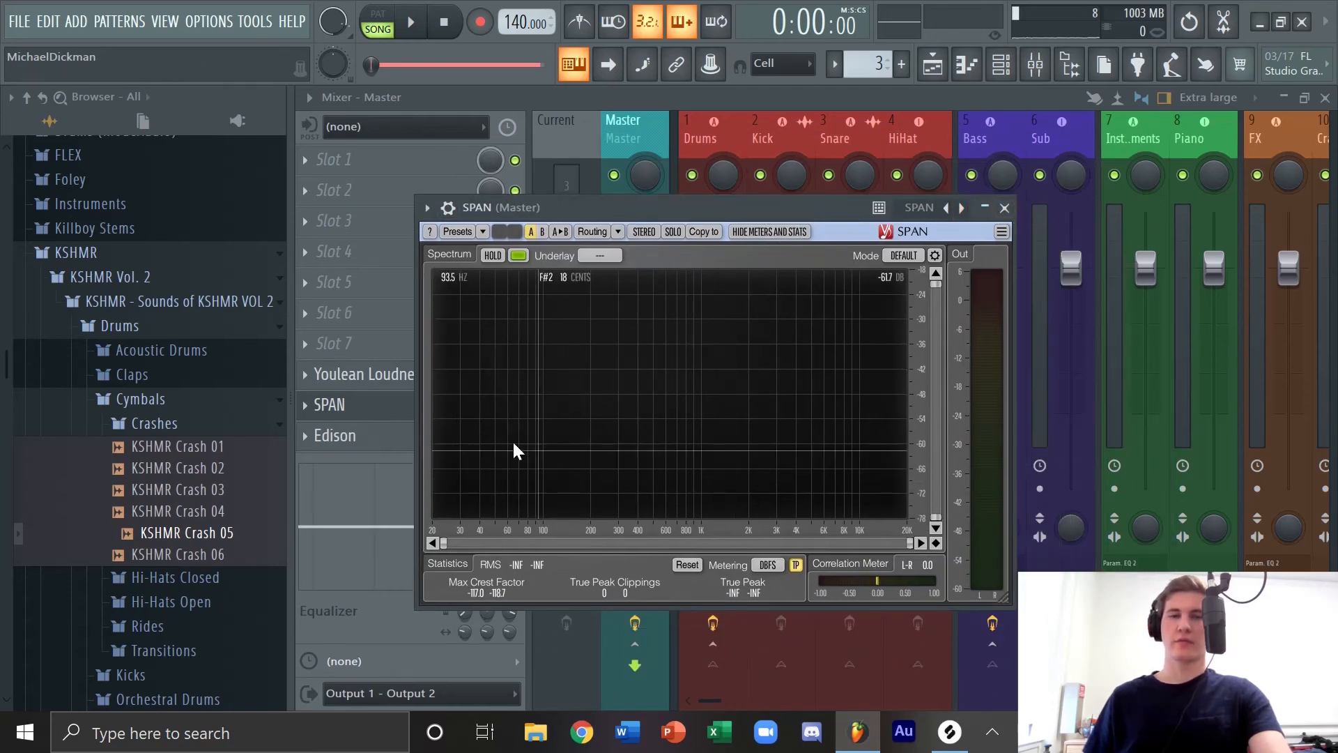
left_click(368, 346)
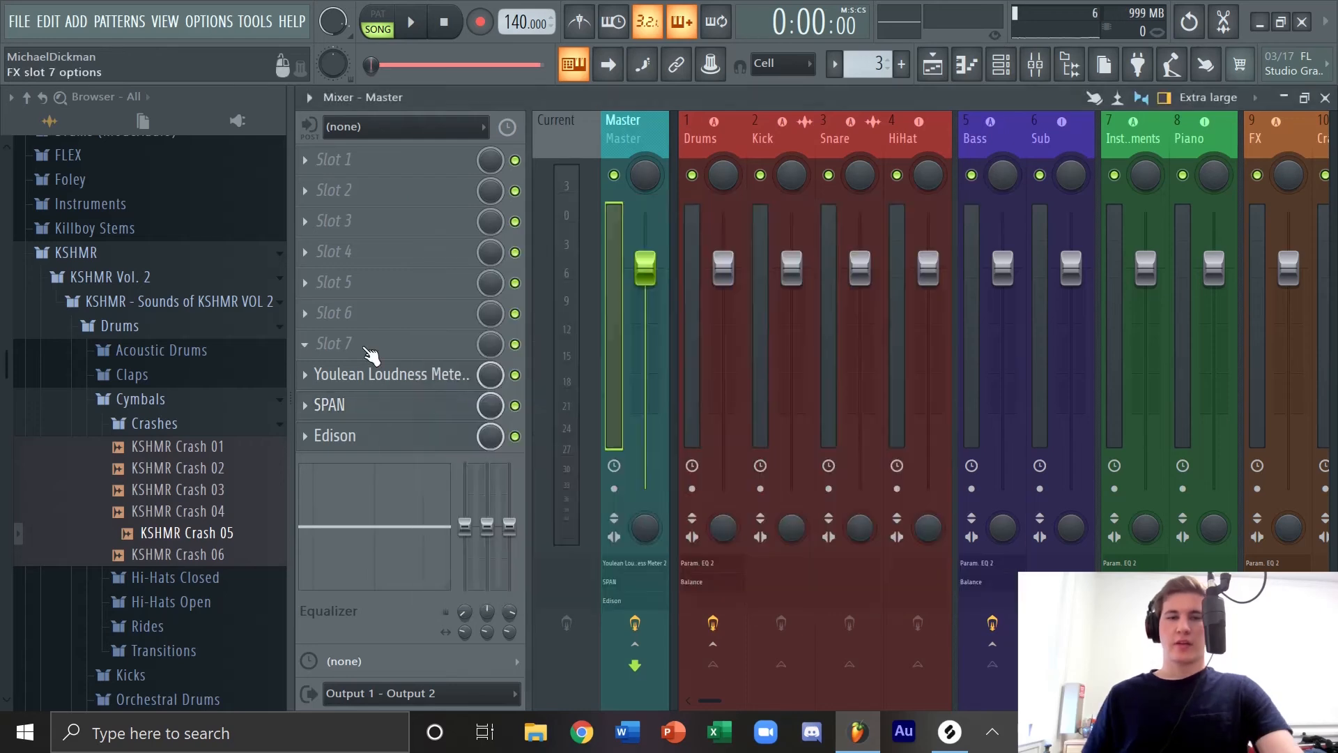
left_click(456, 481)
mouse_move(714, 700)
left_mouse_down()
mouse_move(765, 695)
mouse_move(688, 700)
mouse_move(717, 693)
left_mouse_up()
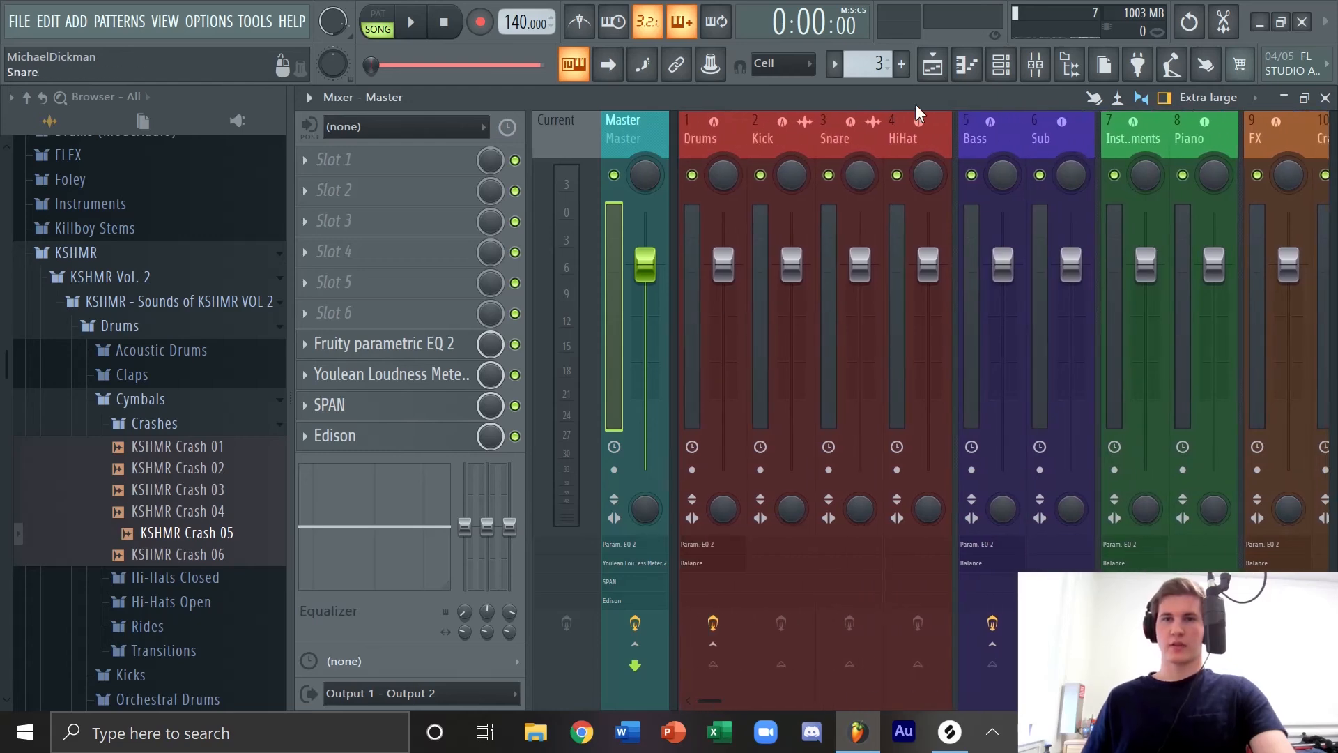
Step: Examine the instrument choices in the track mode options of the Sub playlist track, leaving its assignment as it is
left_click(933, 64)
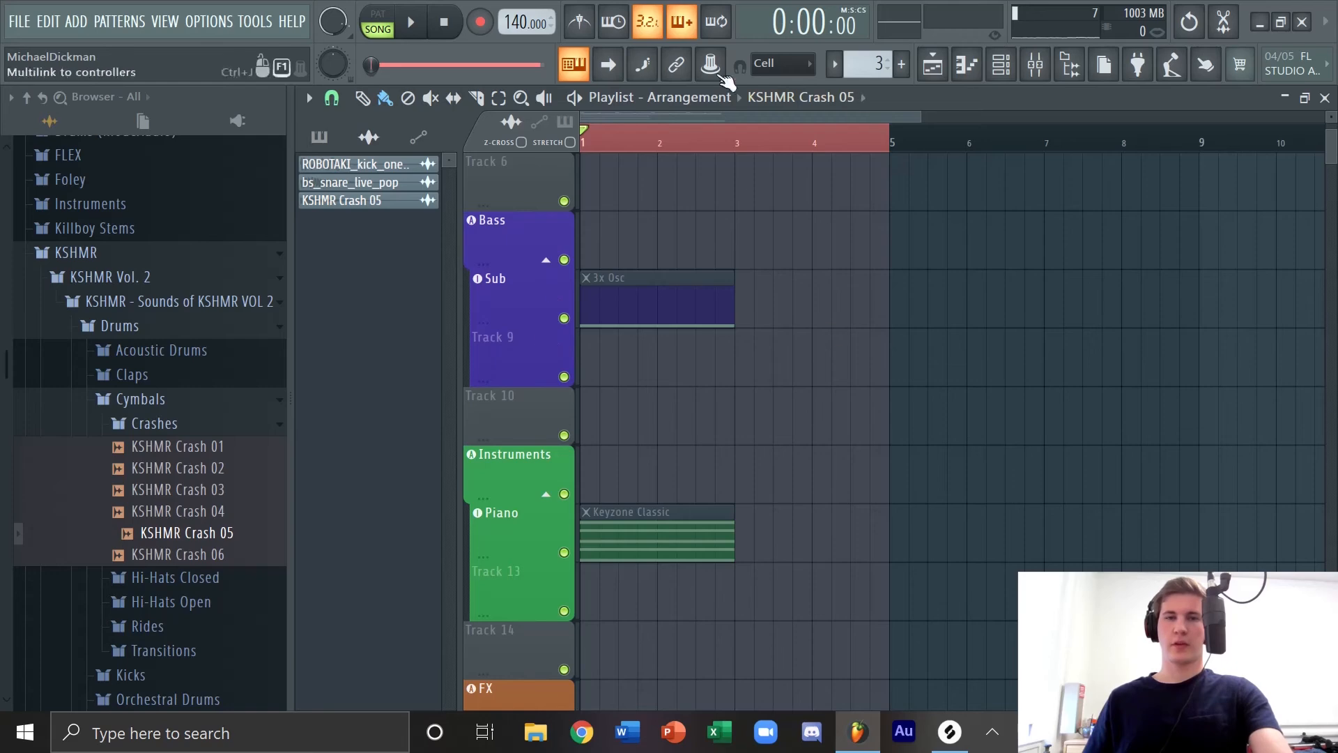
right_click(502, 286)
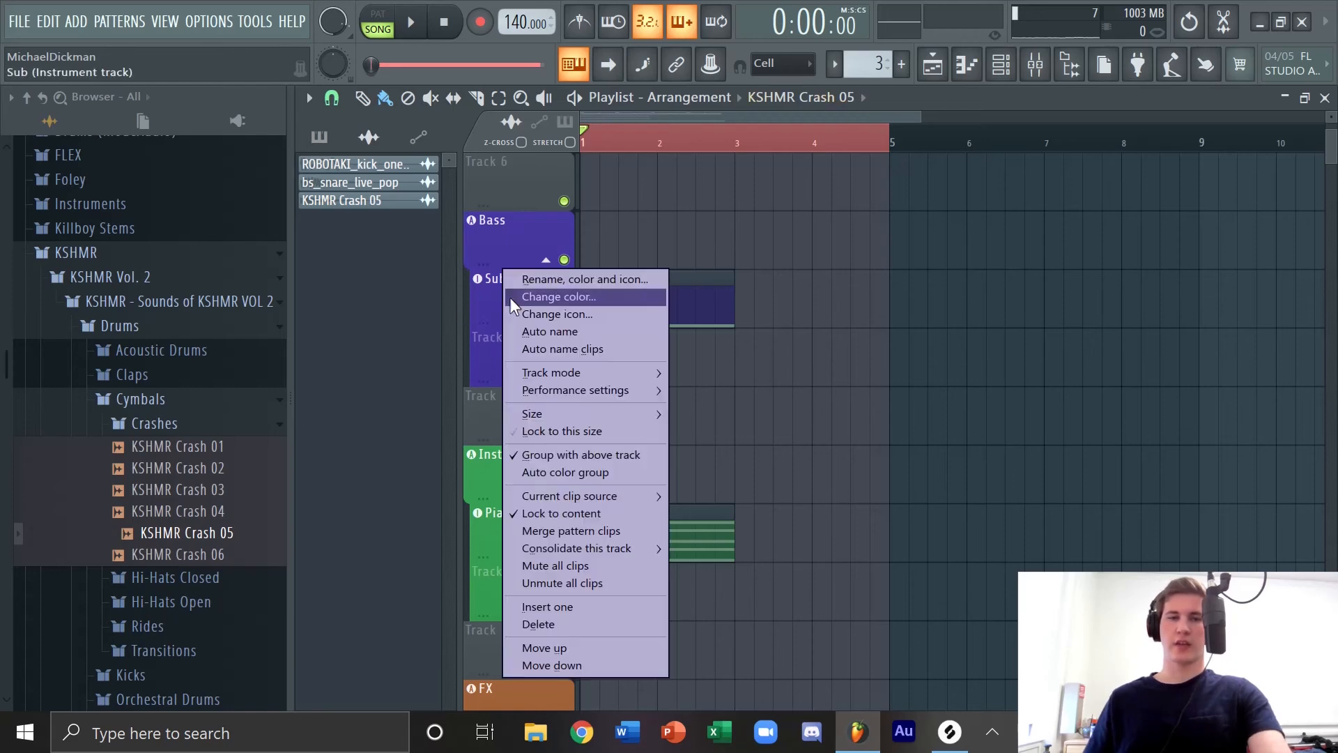
mouse_move(538, 376)
mouse_move(729, 392)
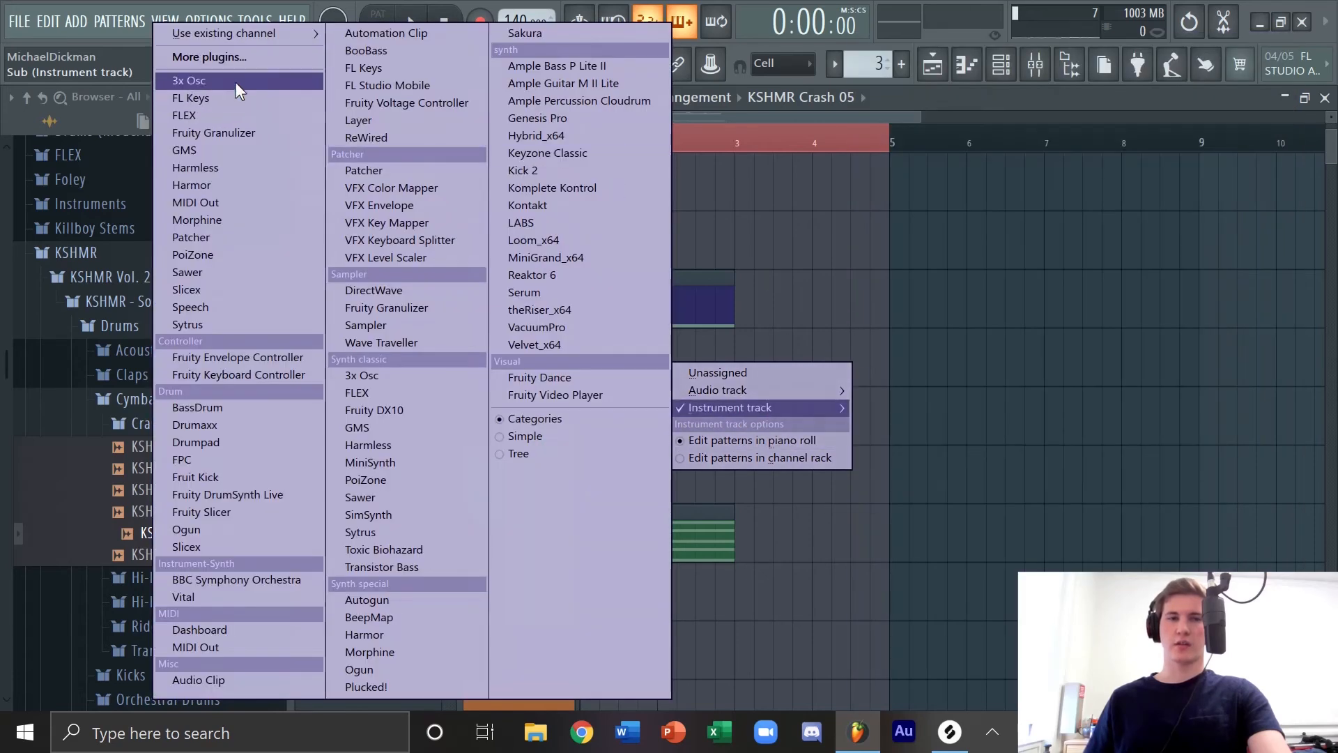
key("Escape")
Step: Review the effect slots and routing of the Drums, Bass, Instruments and FX group buses in the mixer
left_click(1039, 62)
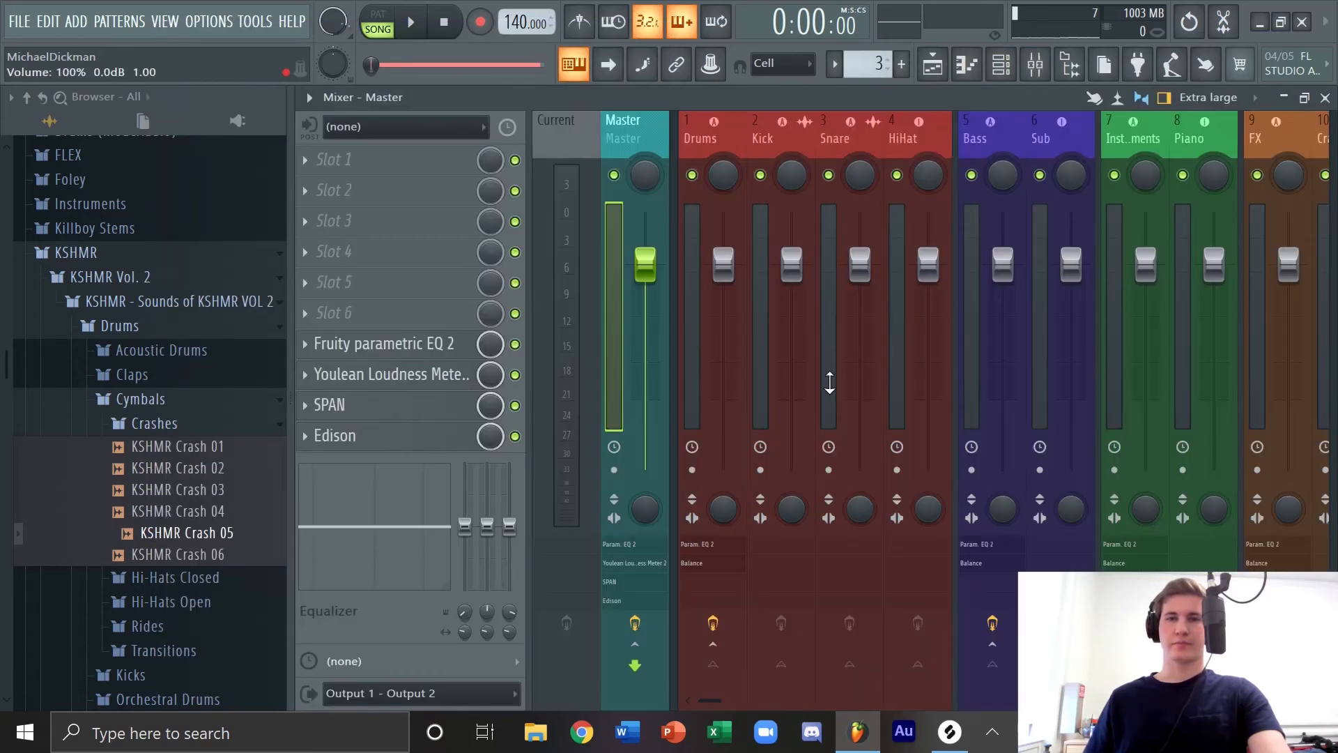
mouse_move(710, 701)
left_mouse_down()
mouse_move(742, 701)
mouse_move(655, 708)
mouse_move(712, 705)
left_mouse_up()
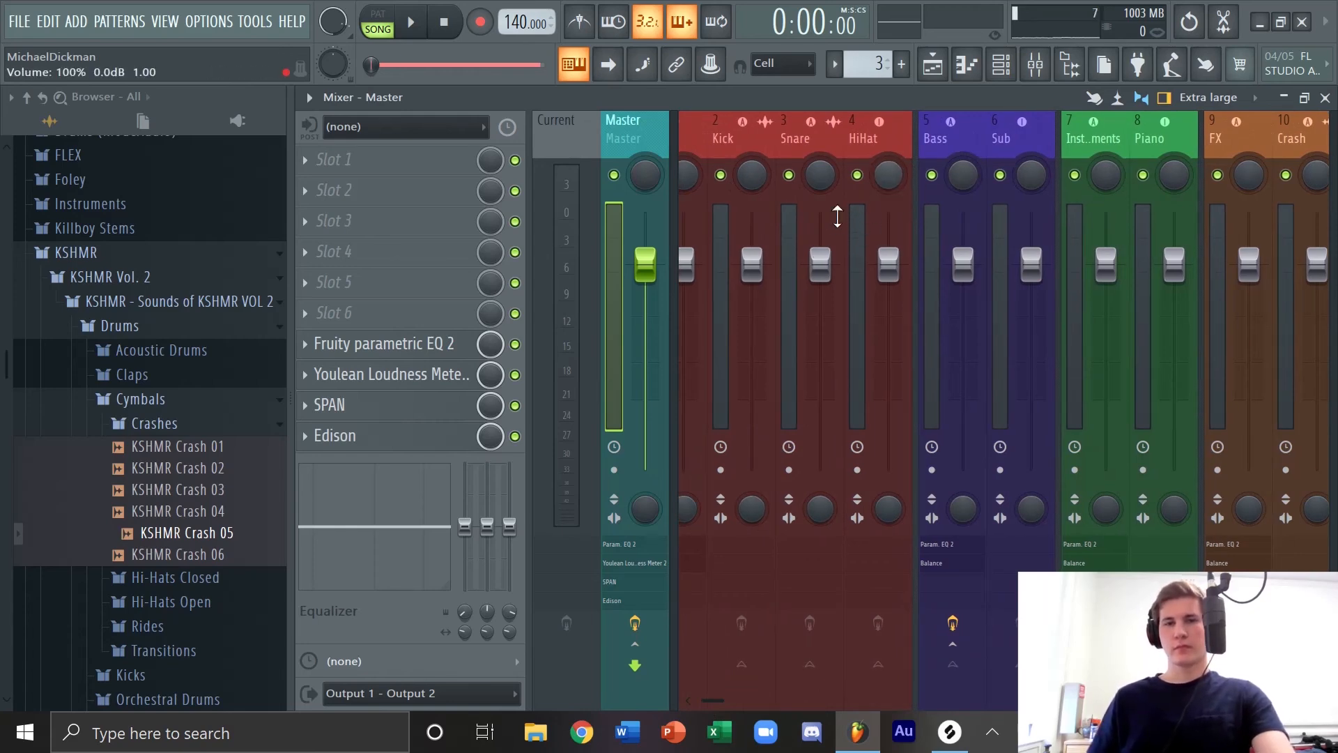
left_click(949, 230)
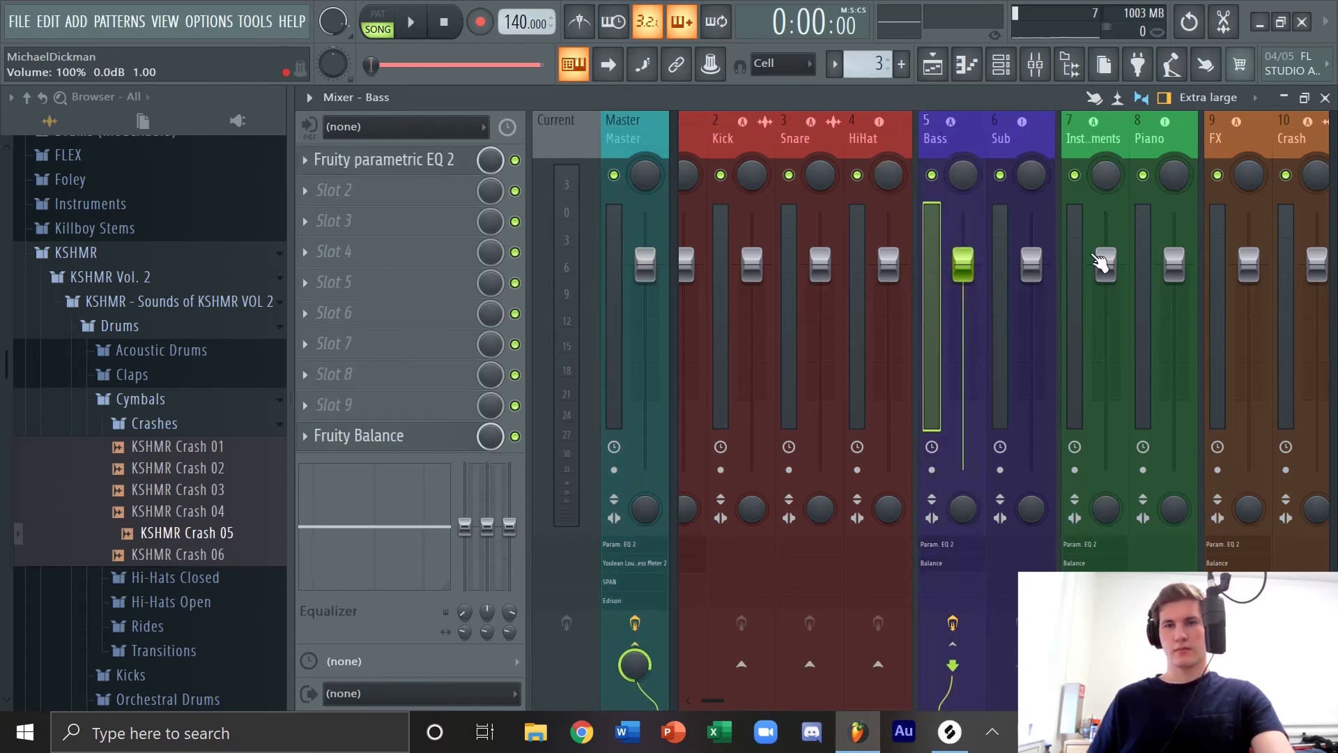
left_click(1105, 267)
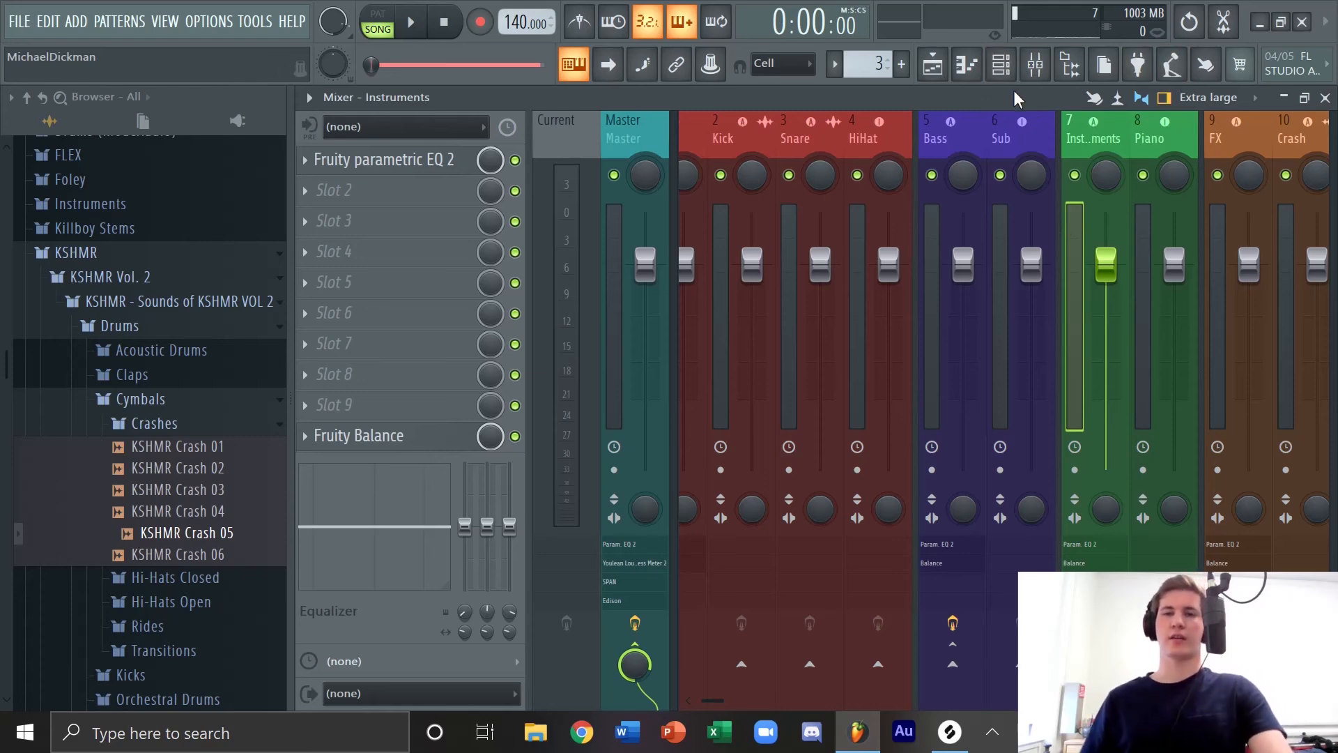
left_click(955, 134)
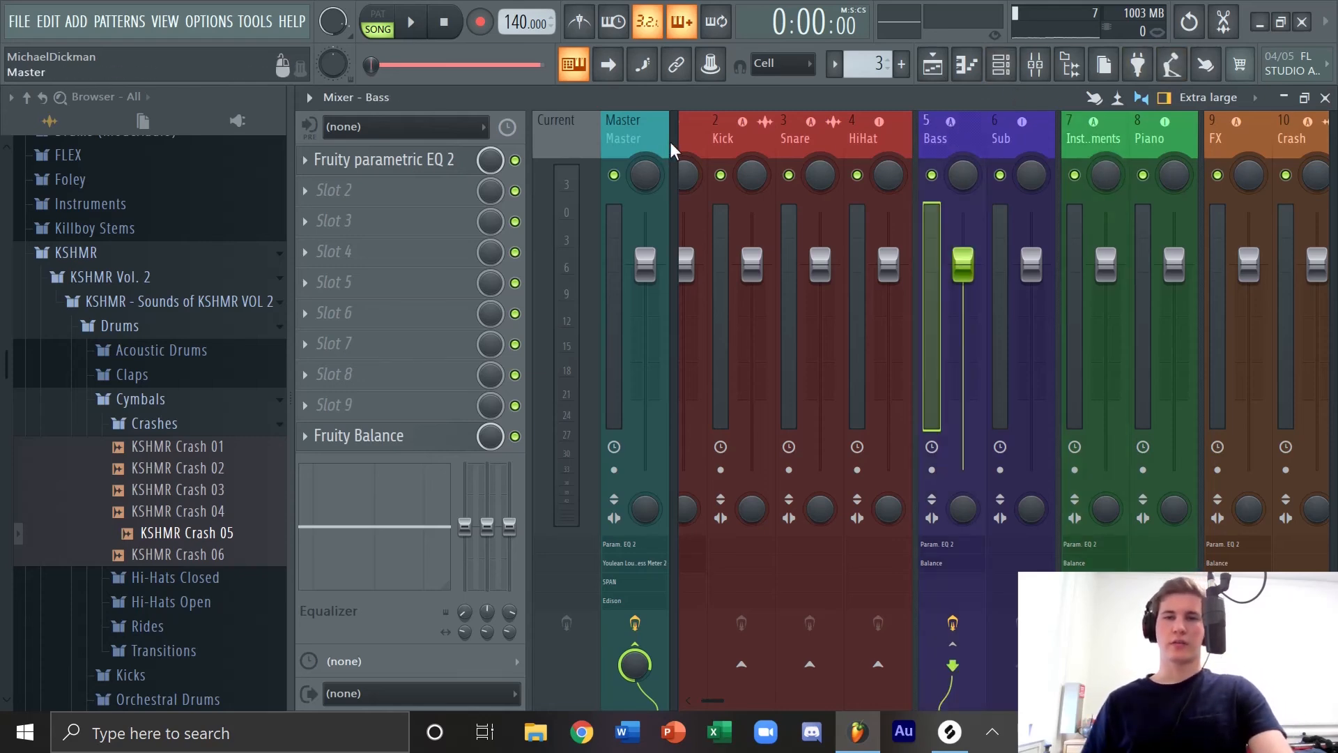
left_click(725, 133)
left_click(697, 132)
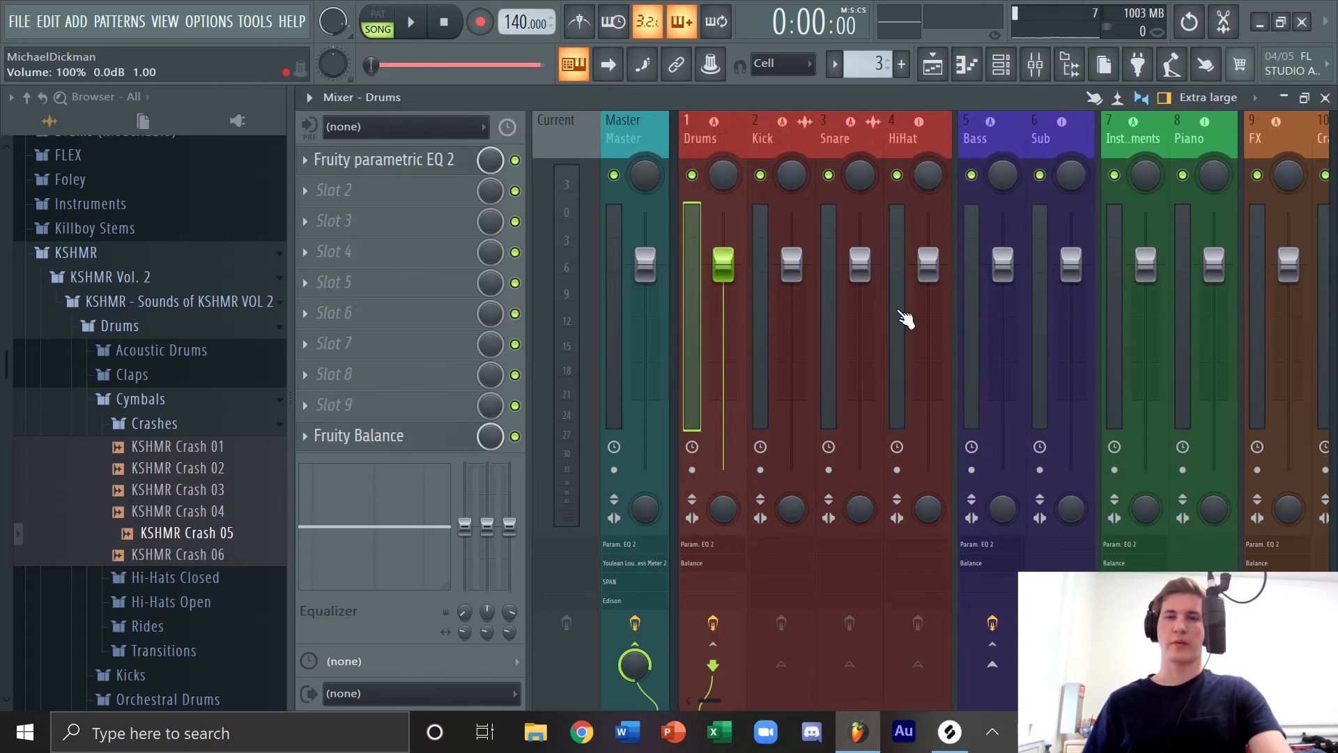
left_click(975, 271)
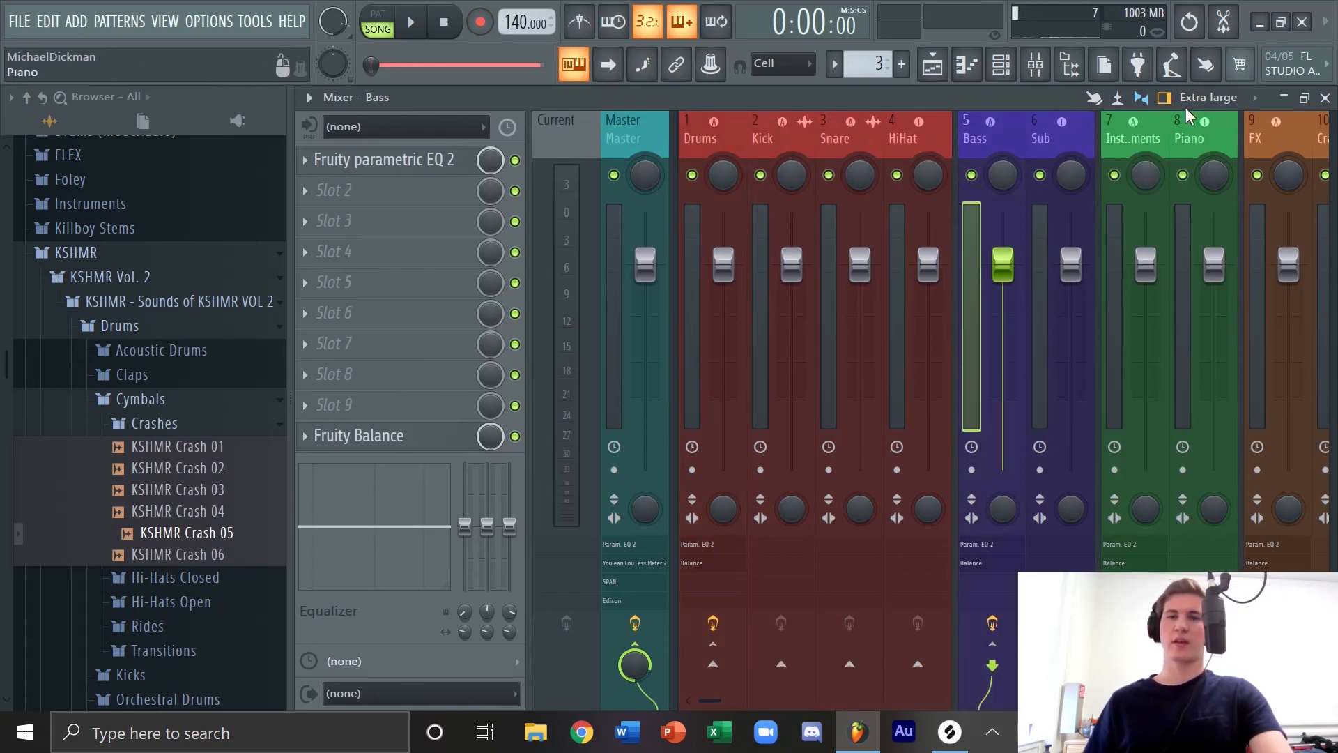
left_click(1112, 237)
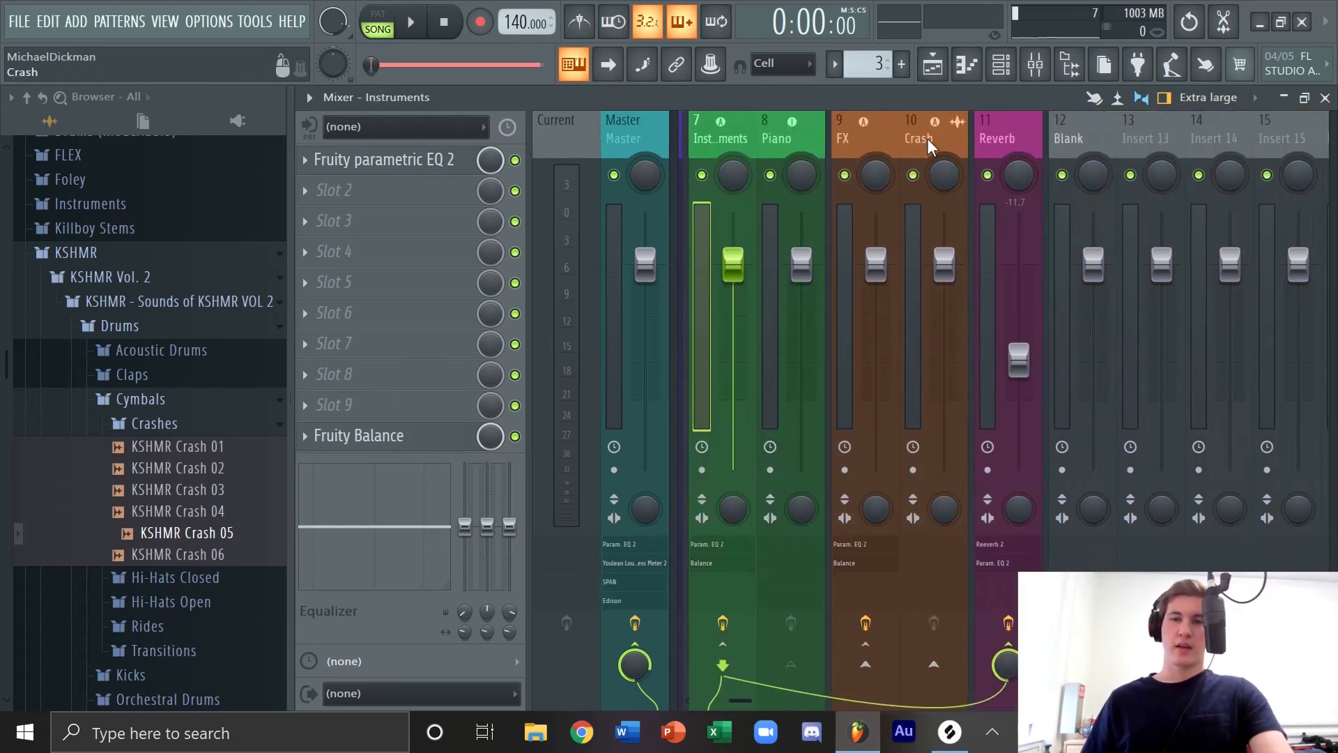
left_click(845, 129)
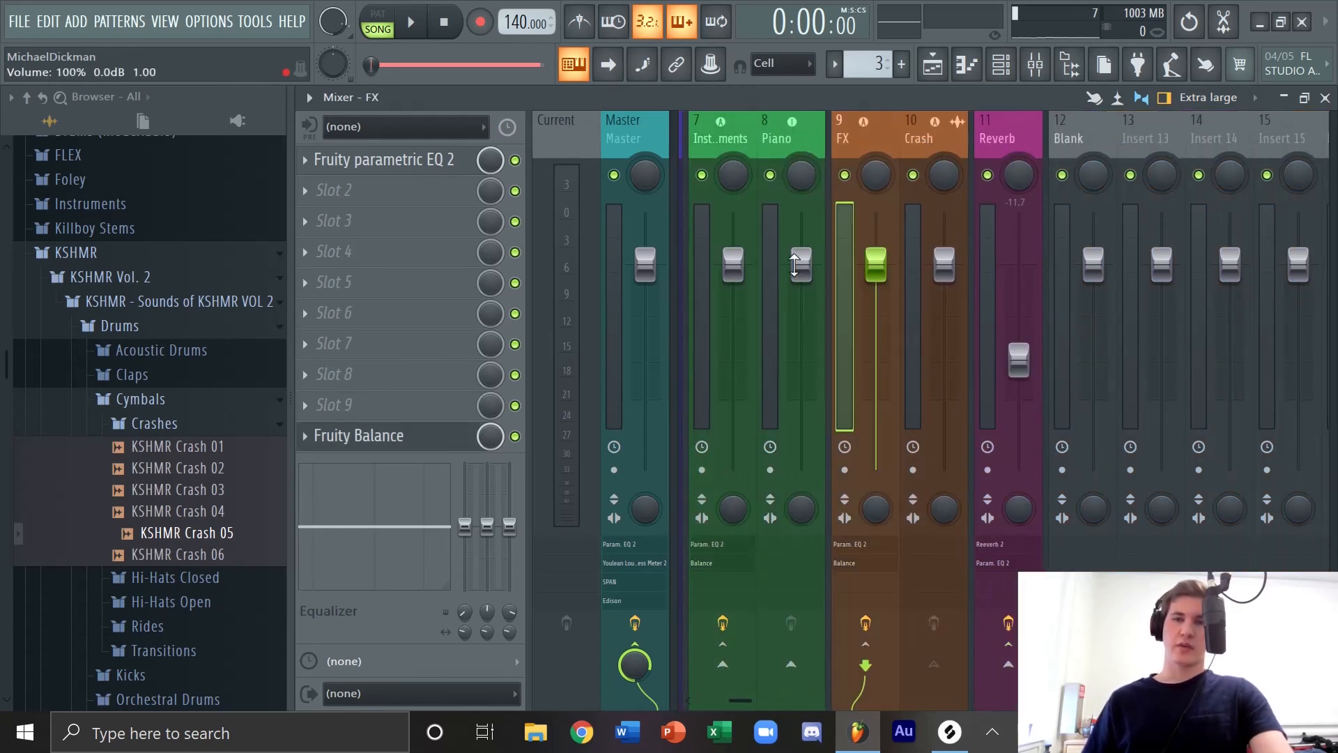
Step: Review the effects and routing of the Master, Reverb, Instruments and Piano mixer tracks
left_click_drag(745, 700, 538, 678)
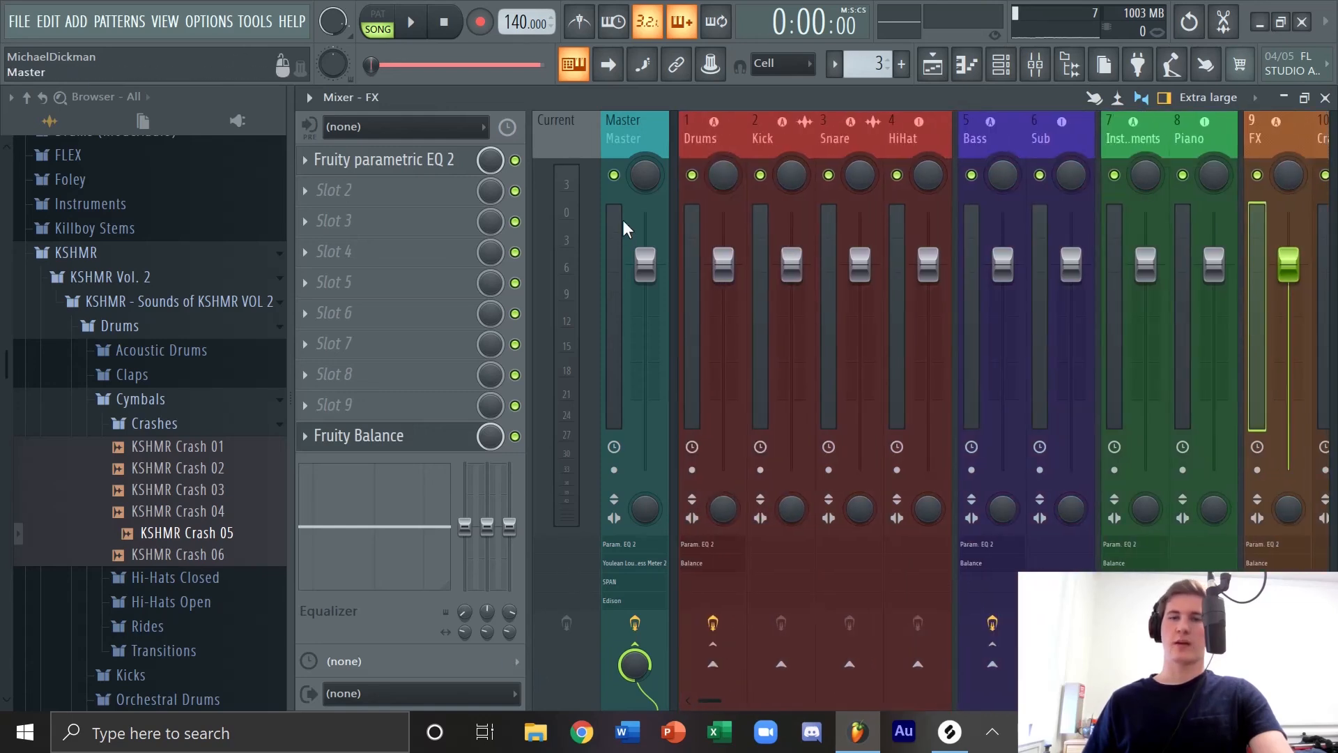
left_click(623, 237)
left_click_drag(701, 697, 730, 700)
left_click(1128, 259)
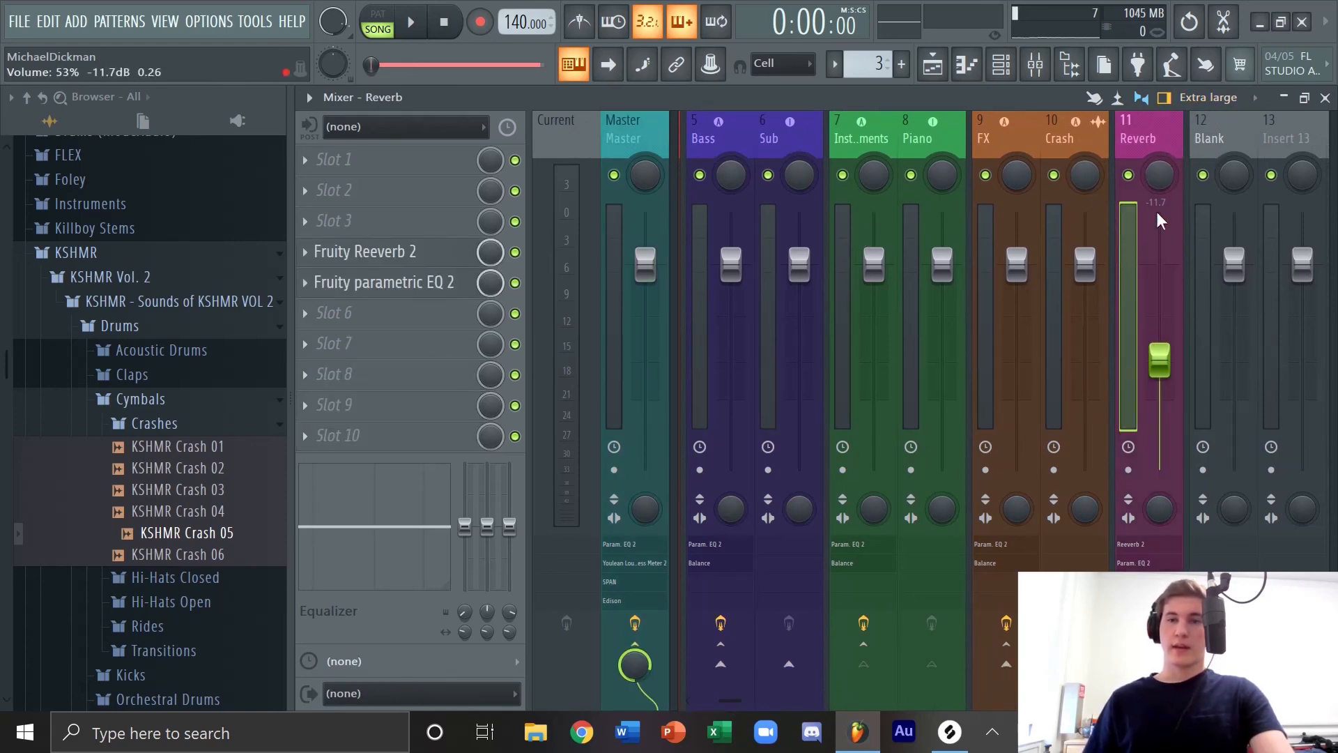
left_click(845, 229)
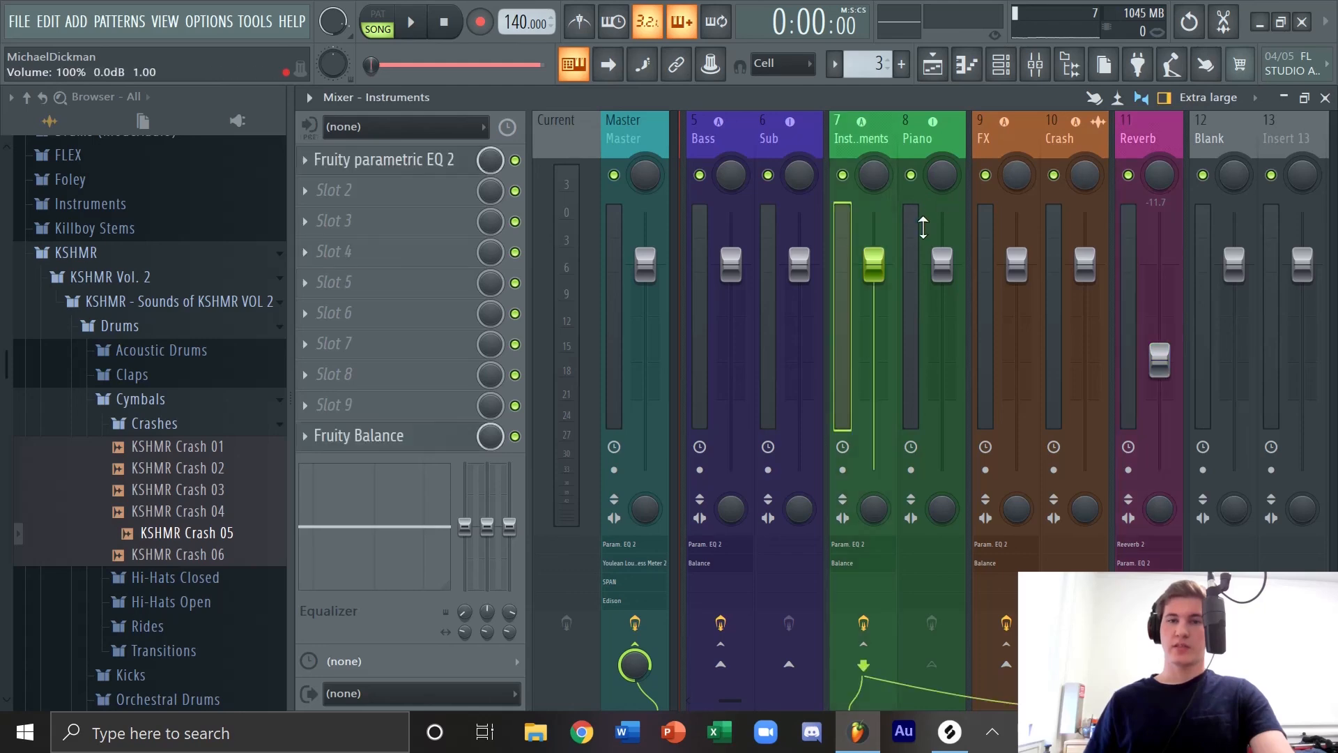
left_click(920, 233)
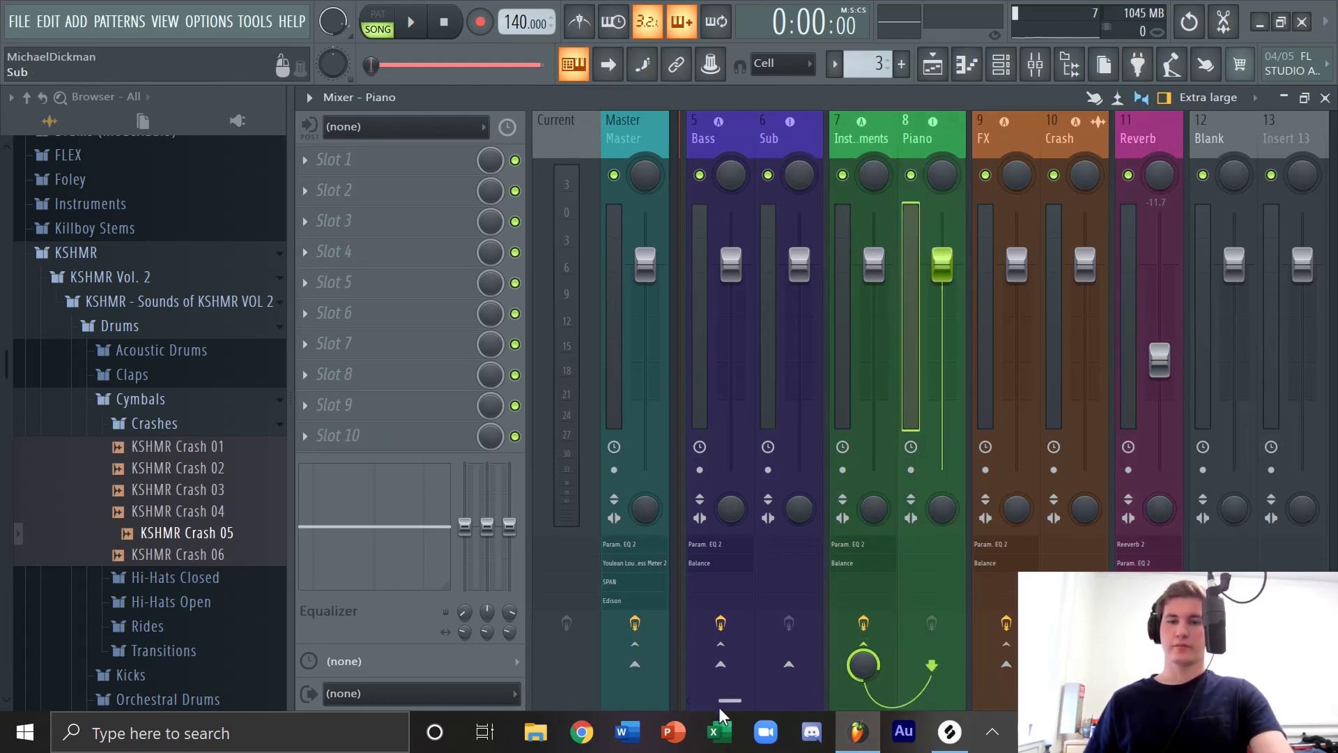
left_click_drag(722, 702, 603, 700)
Step: Look over the arrangement of the Drums, Bass, Instruments and FX track groups in the playlist
left_click(932, 63)
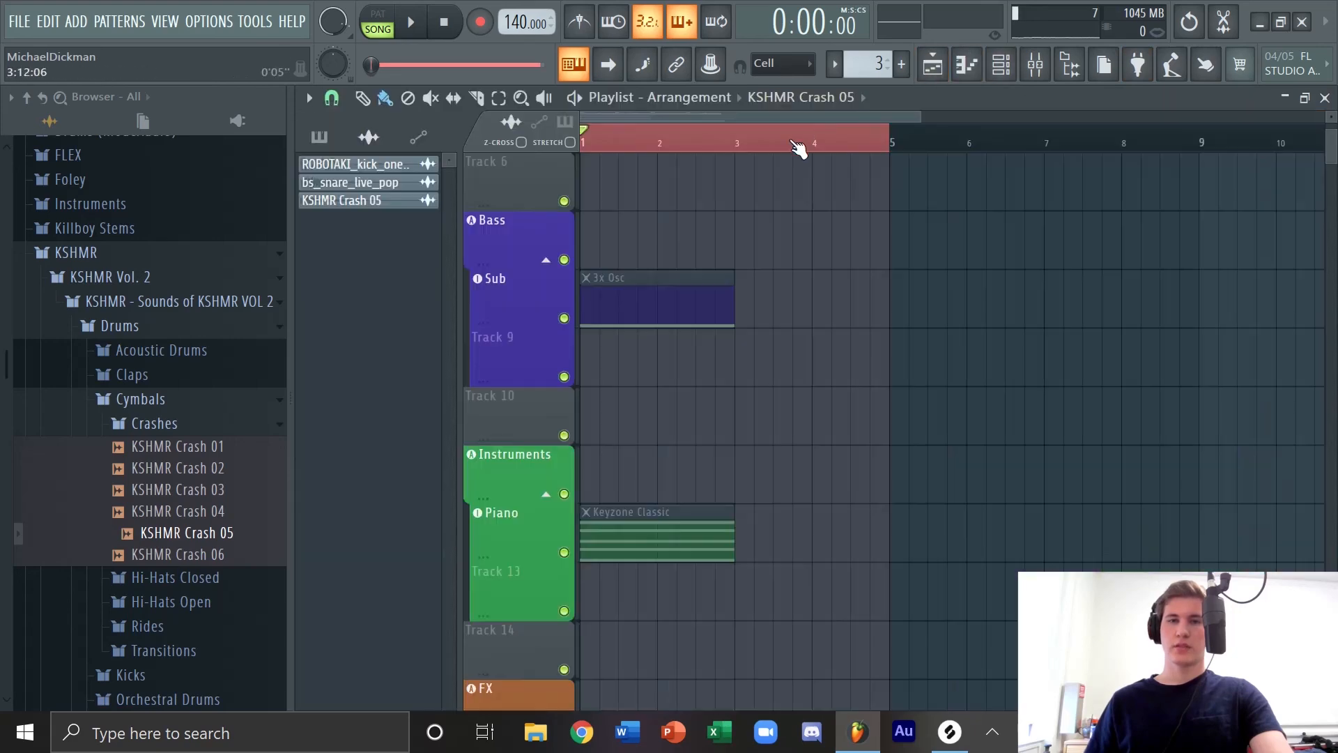
left_click(802, 97)
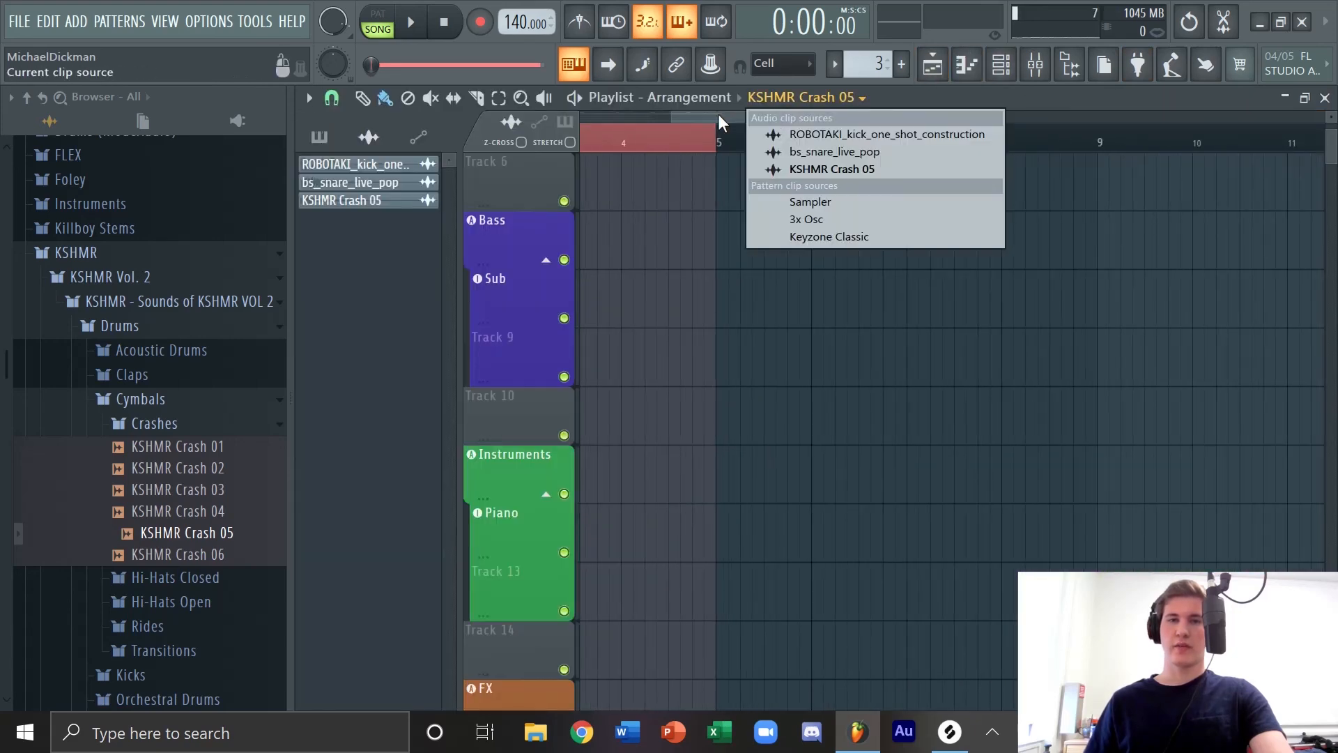
left_click_drag(718, 117, 322, 128)
scroll(660, 266, "down", 10)
scroll(649, 279, "up", 8)
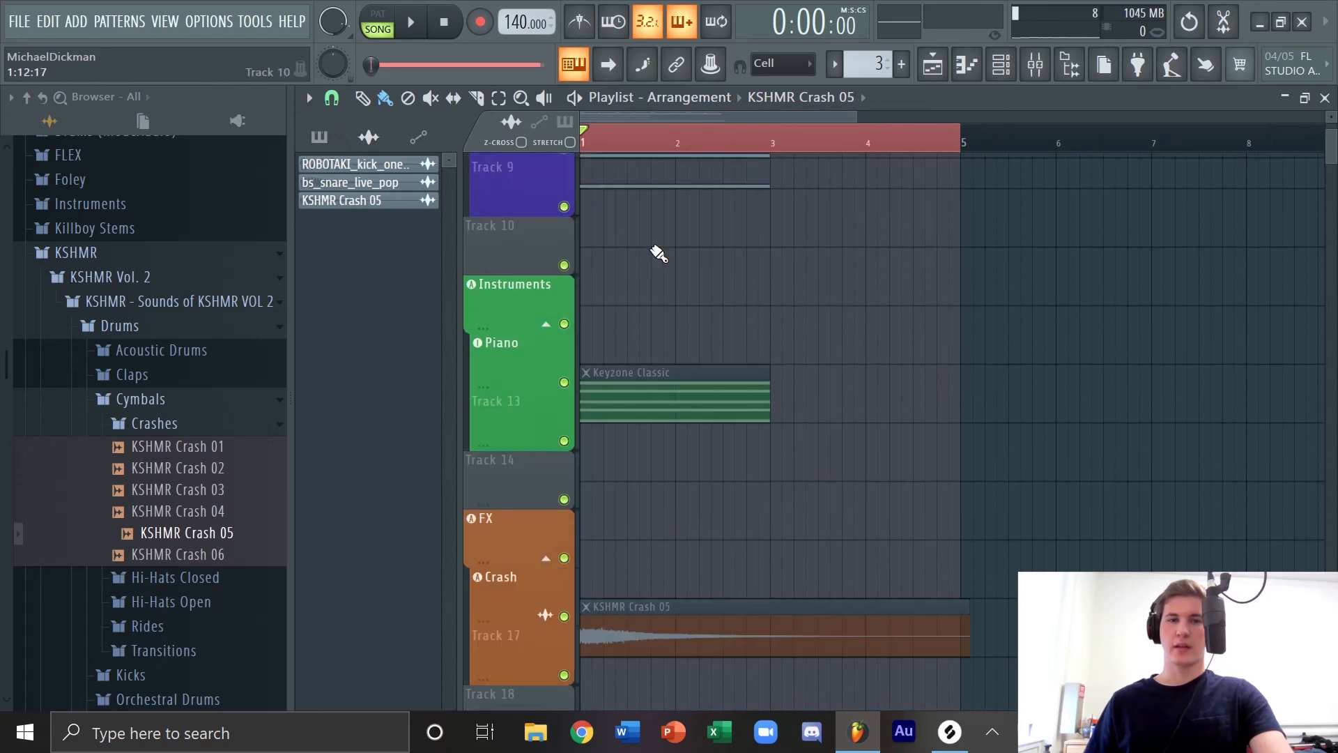
scroll(655, 248, "up", 8)
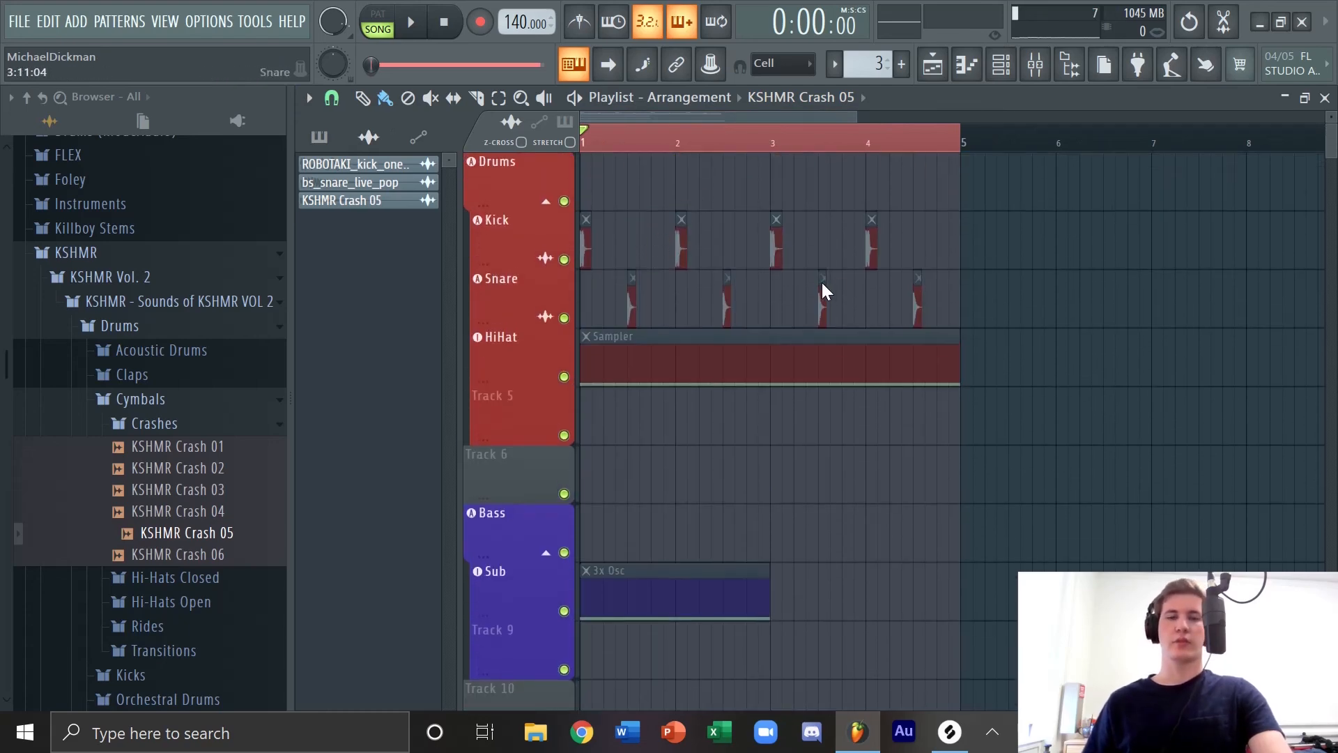
Step: Start saving the project under a new name and browse to Program Files > Image-Line > FL Studio 20 > Data > Templates on drive C
key("ctrl+shift+s")
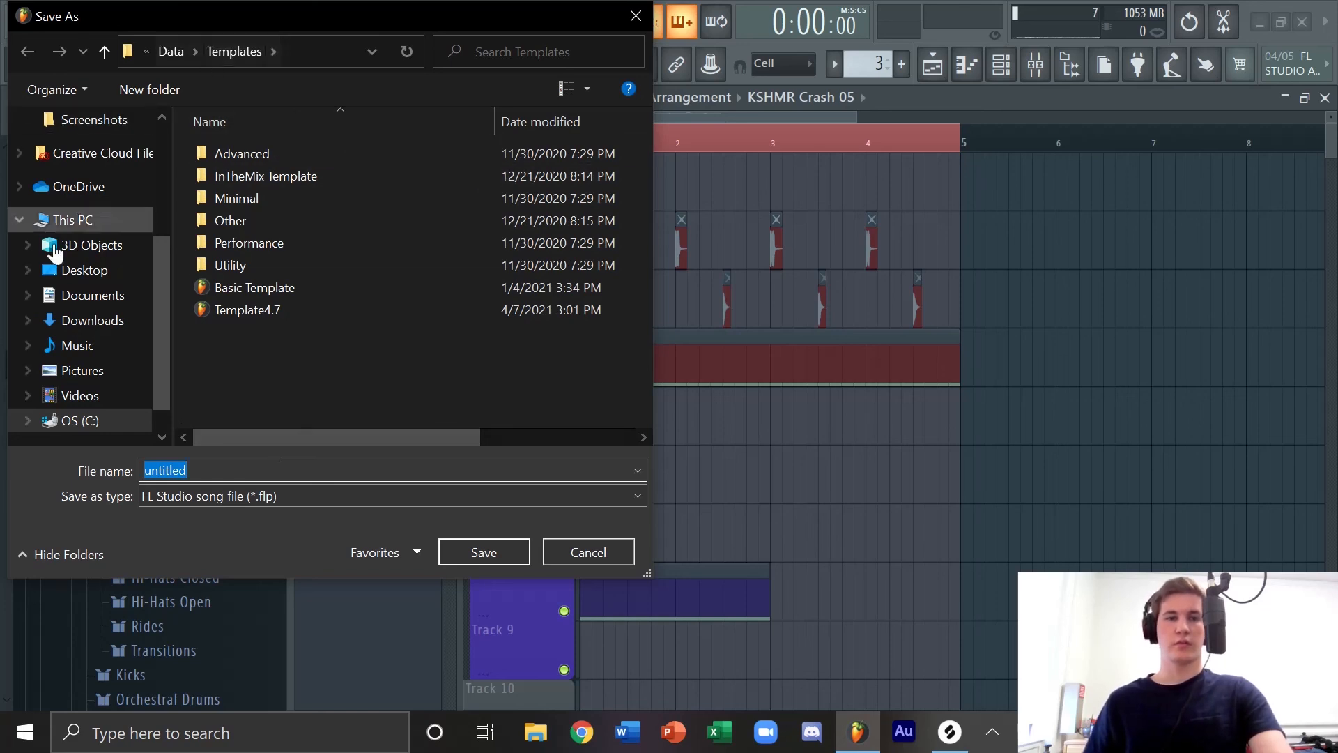
scroll(82, 359, "down", 2)
left_click(78, 362)
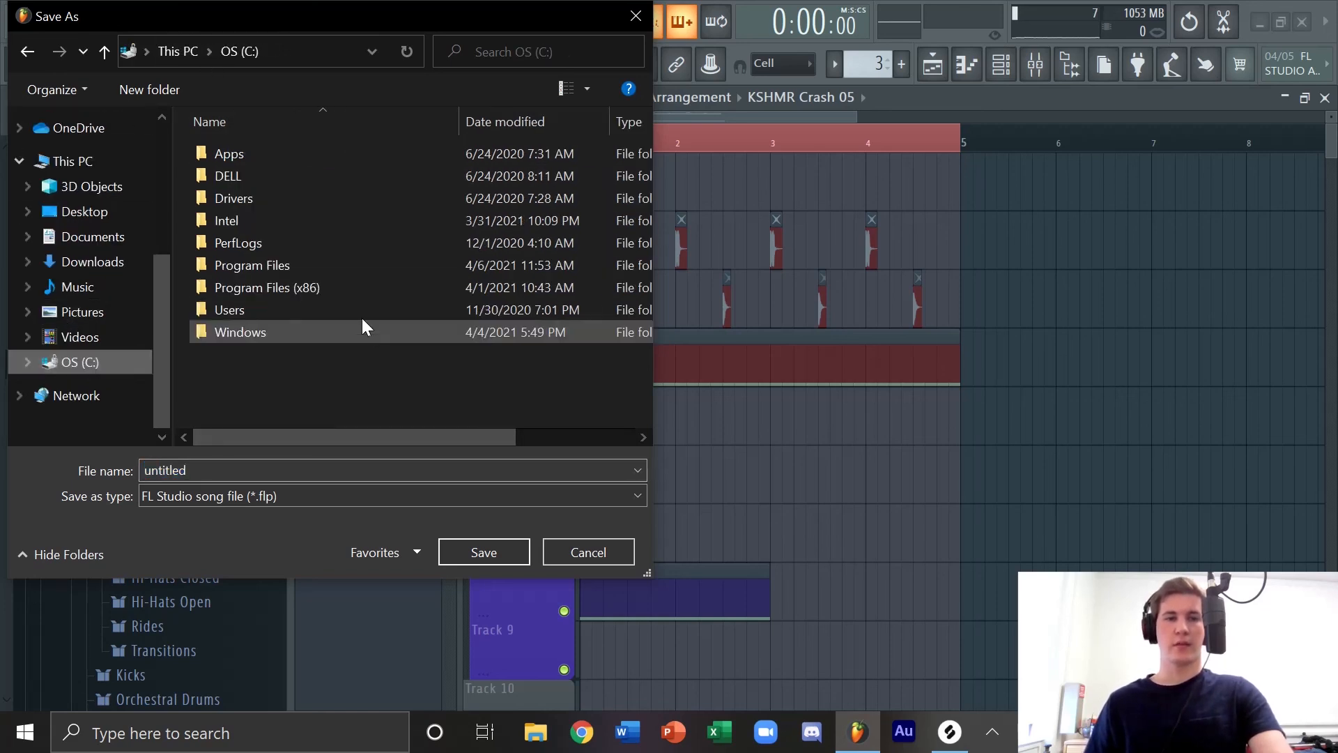
double_click(263, 266)
scroll(272, 307, "down", 3)
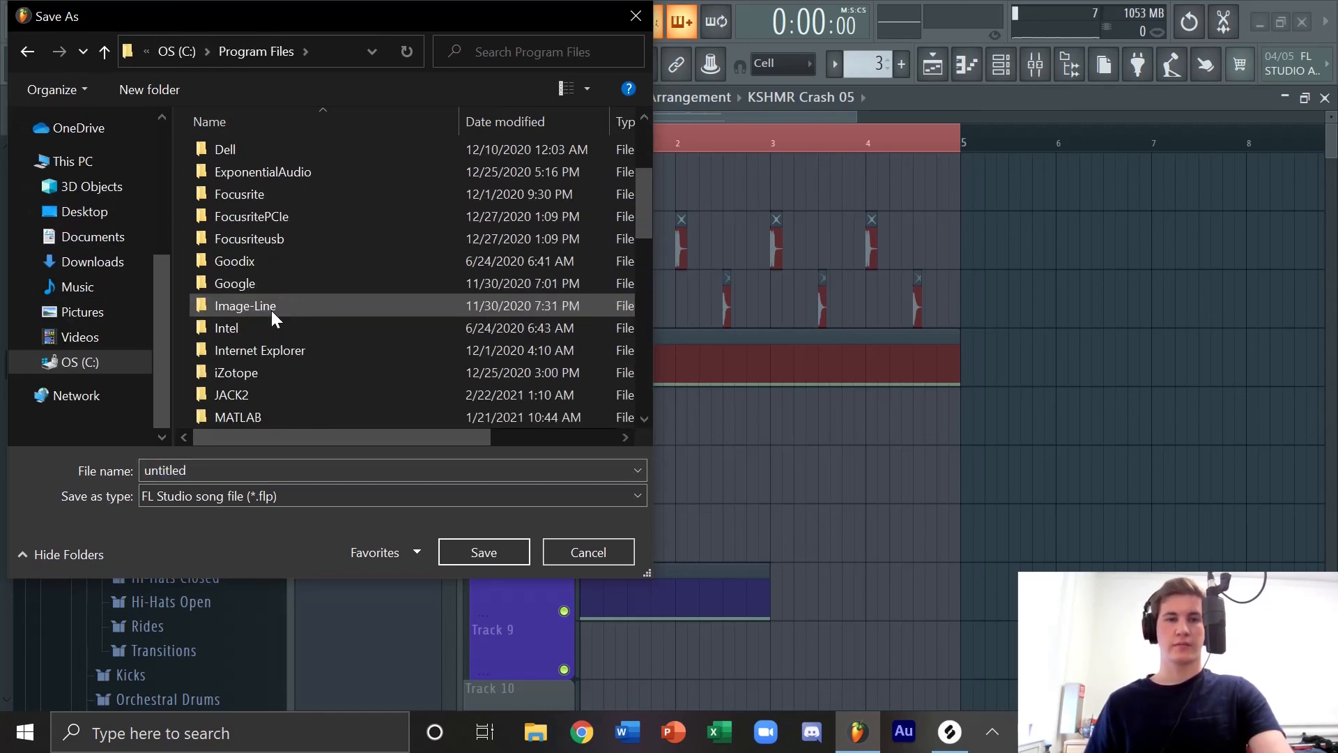
double_click(271, 308)
double_click(261, 155)
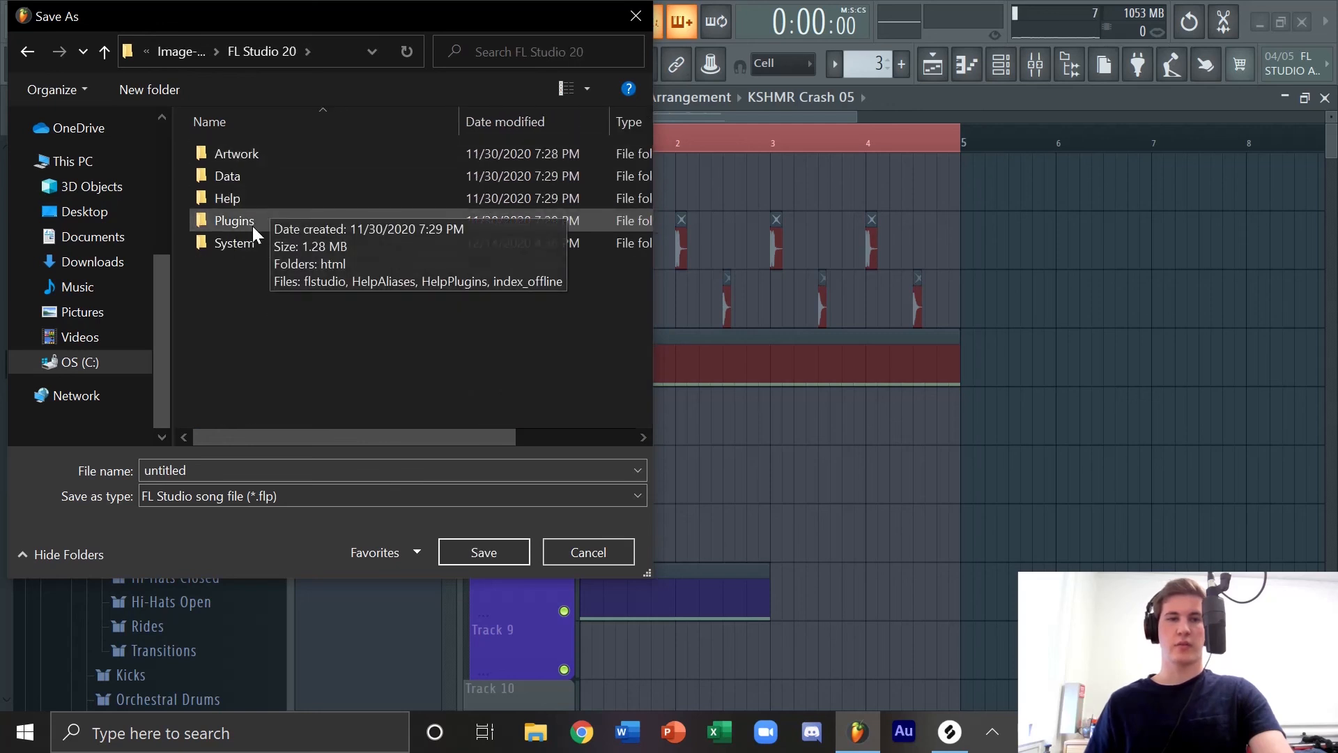
left_click(251, 198)
double_click(249, 176)
double_click(256, 198)
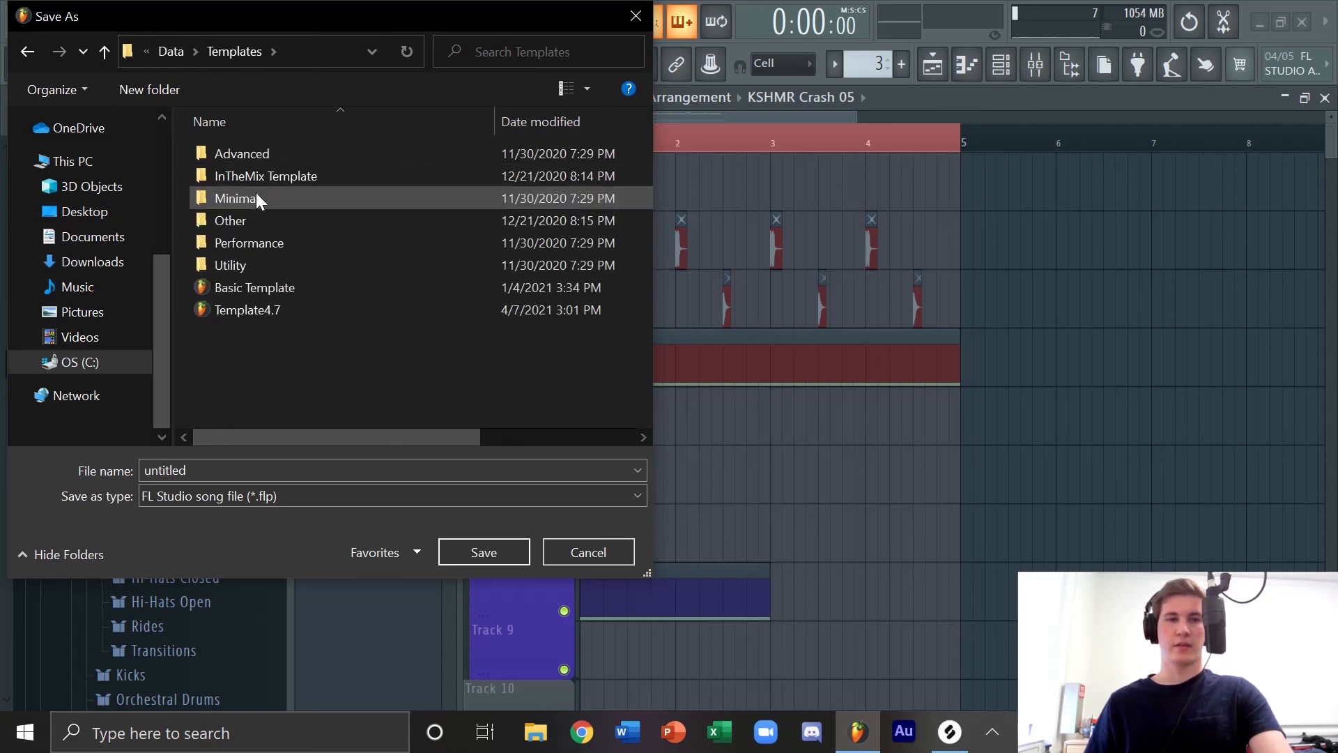
Step: Save the project as Template4.7 in the Templates folder, replacing the existing file and keeping the Edison plugin data
left_click(367, 472)
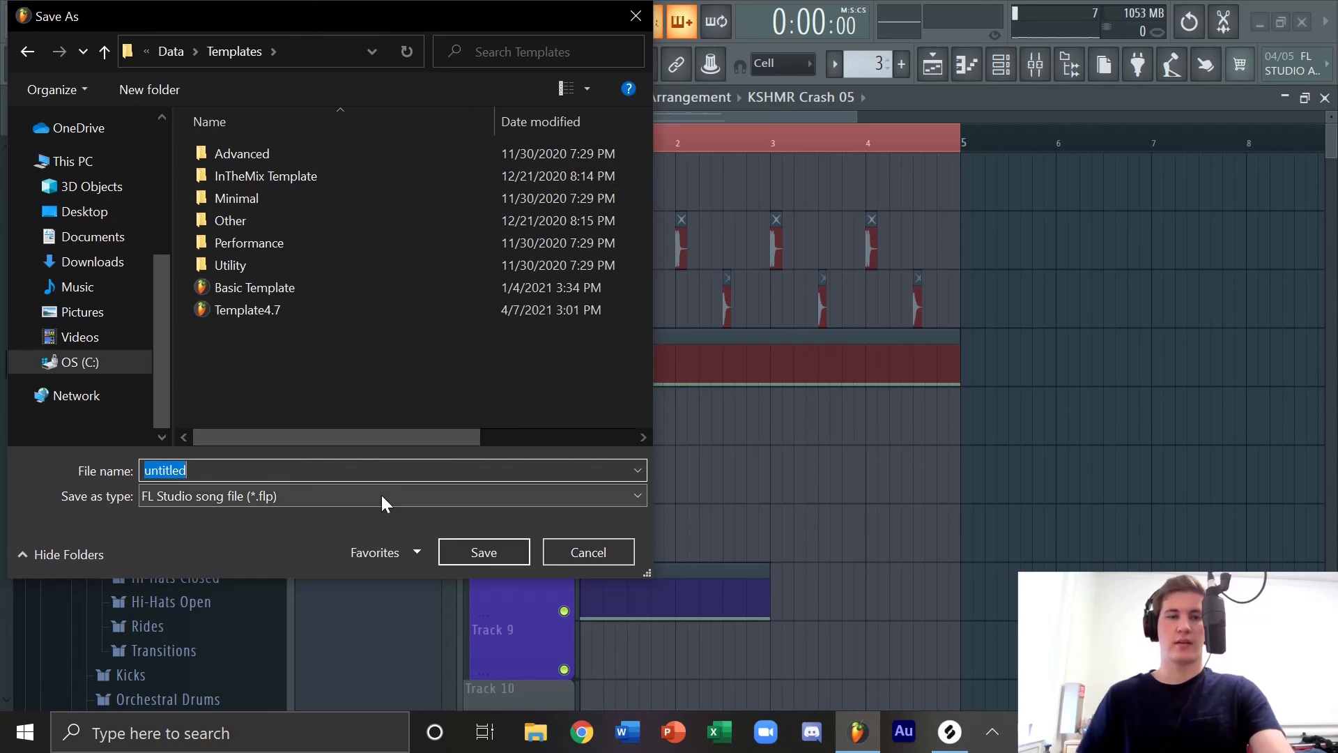
type("Template4.7")
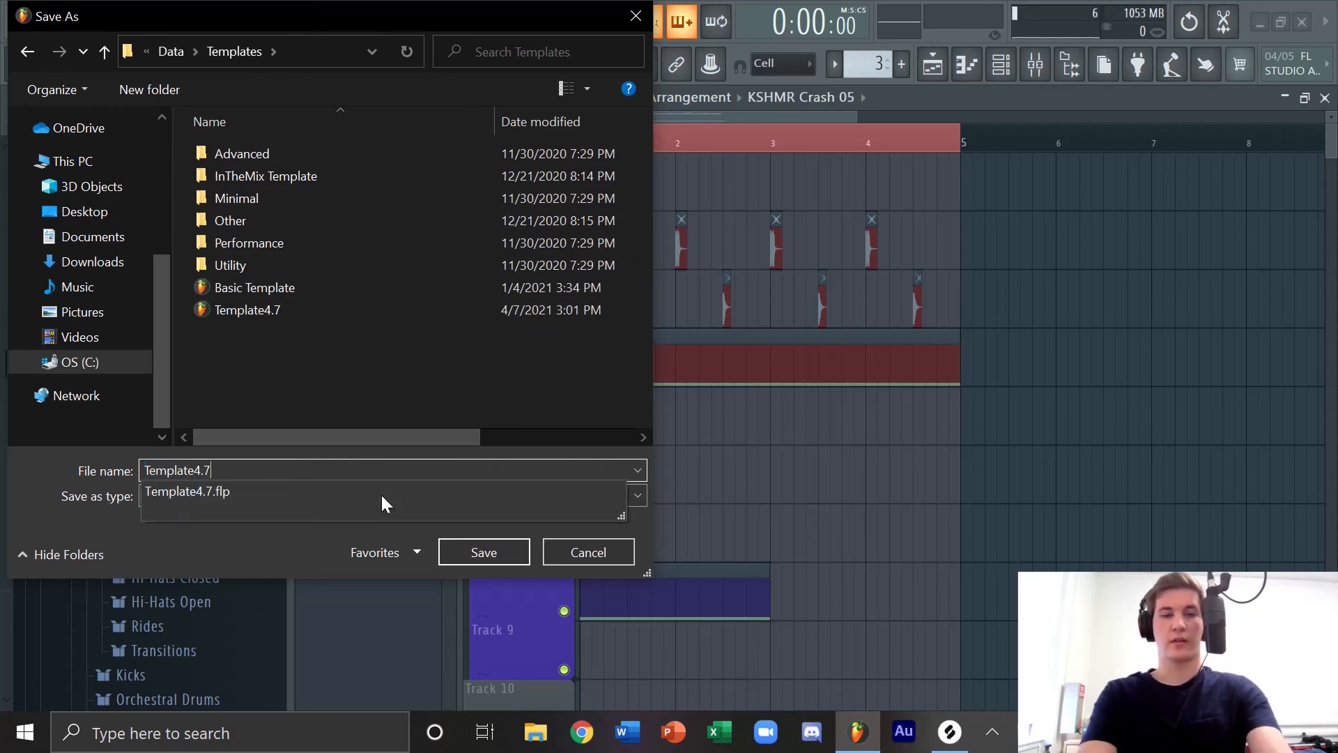
key("Return")
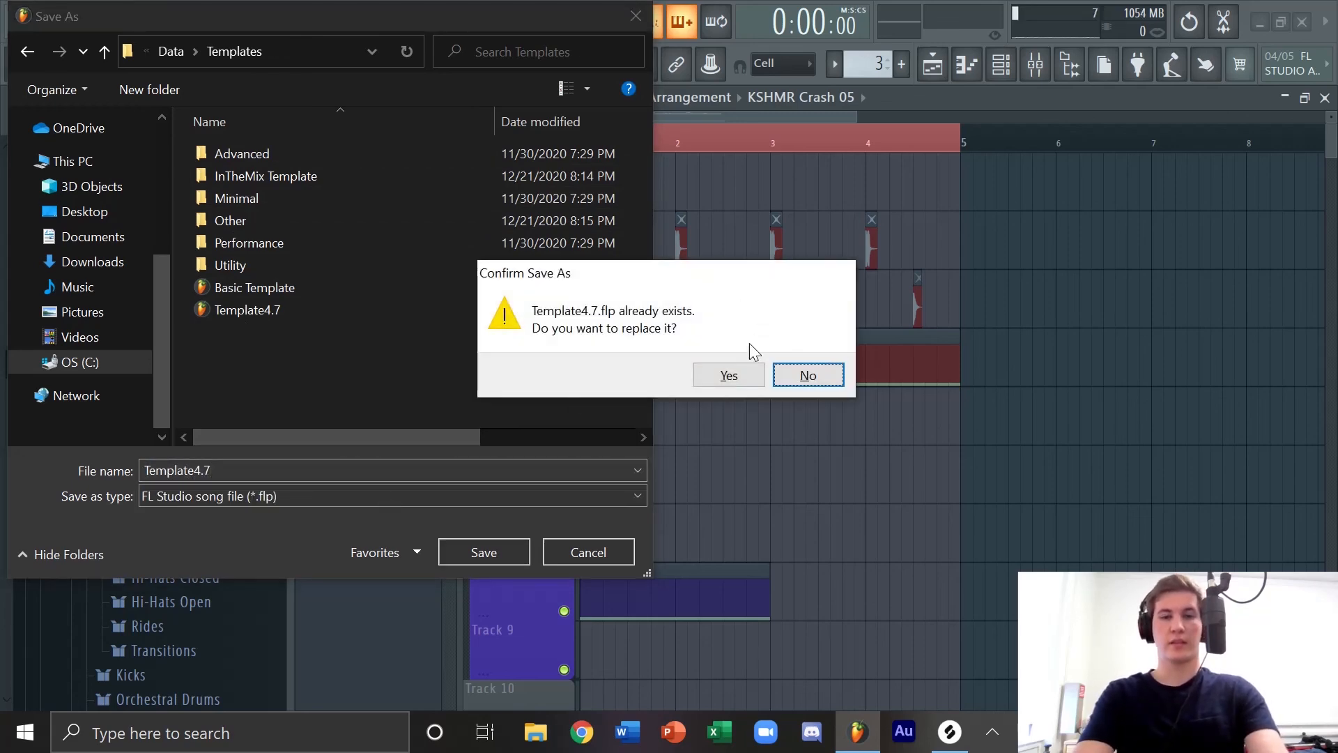
left_click(729, 375)
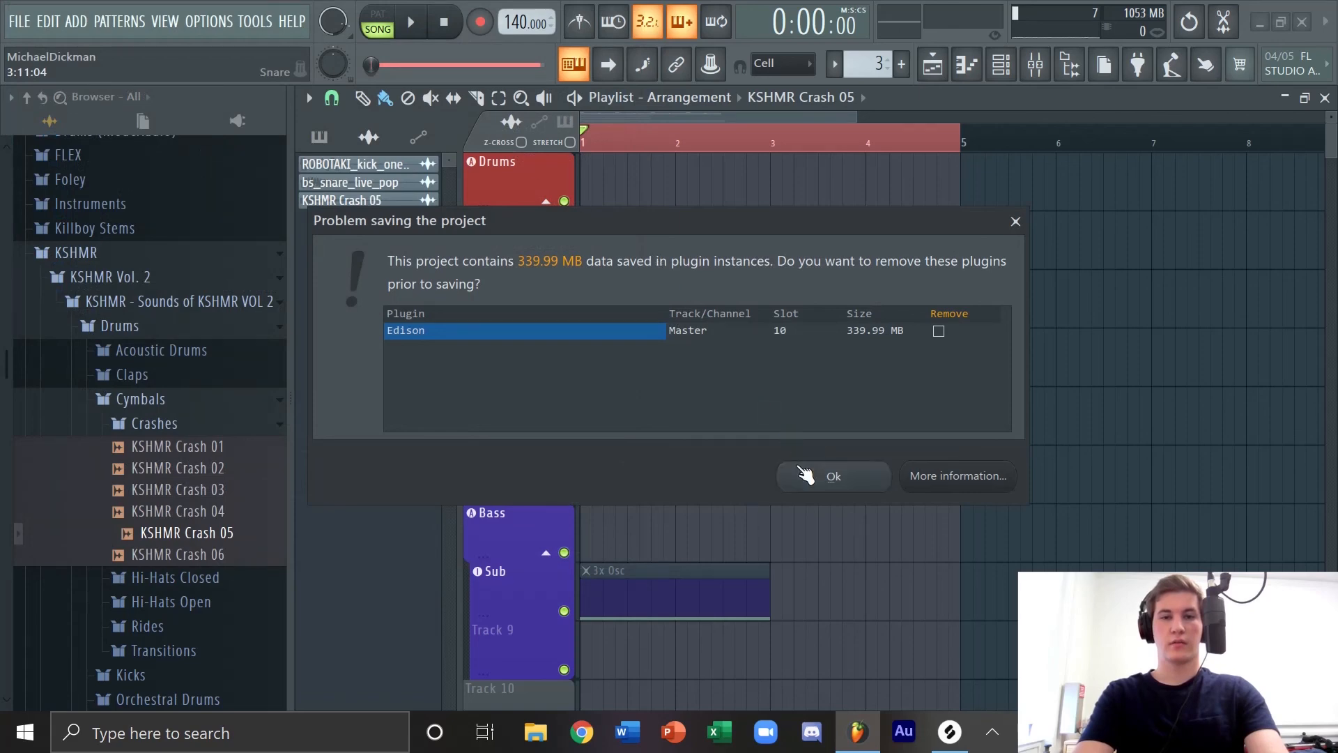
left_click(805, 476)
Step: Set the default template to Template4.7 in the general settings and close the settings
left_click(246, 19)
mouse_move(208, 23)
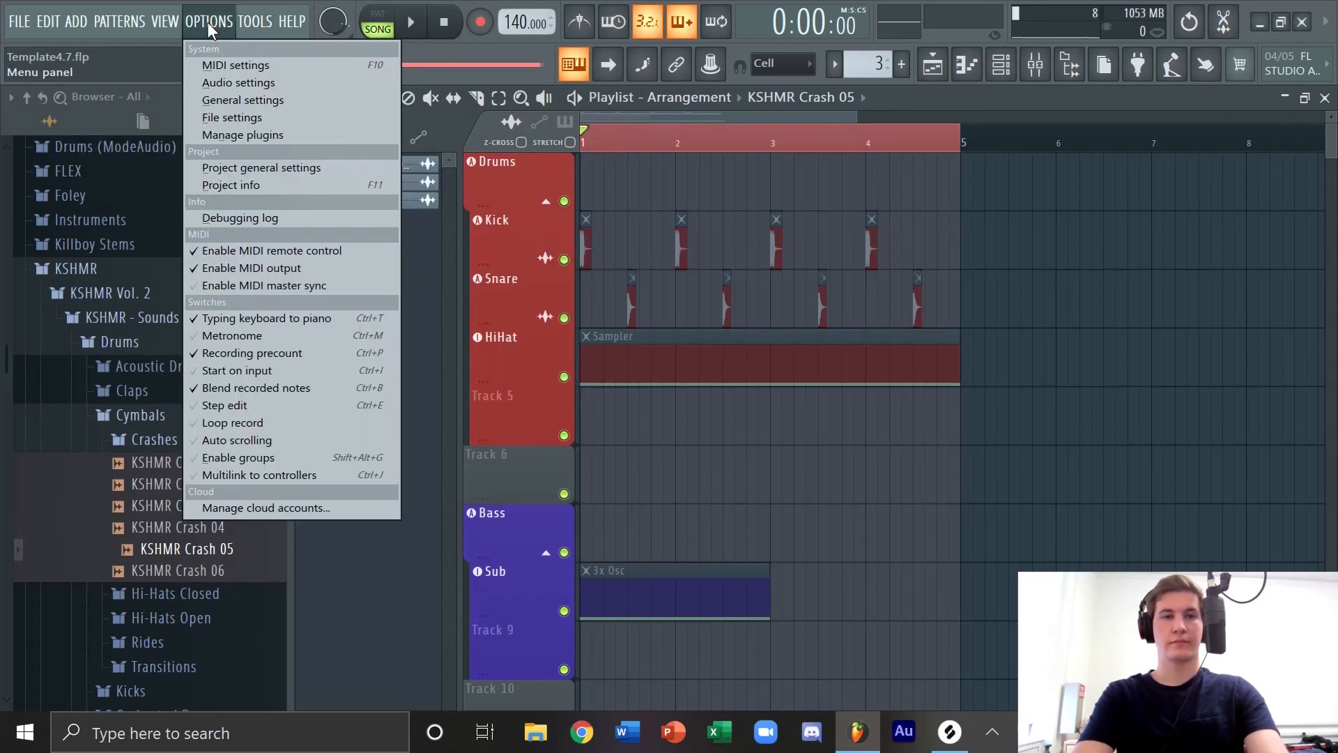
left_click(199, 83)
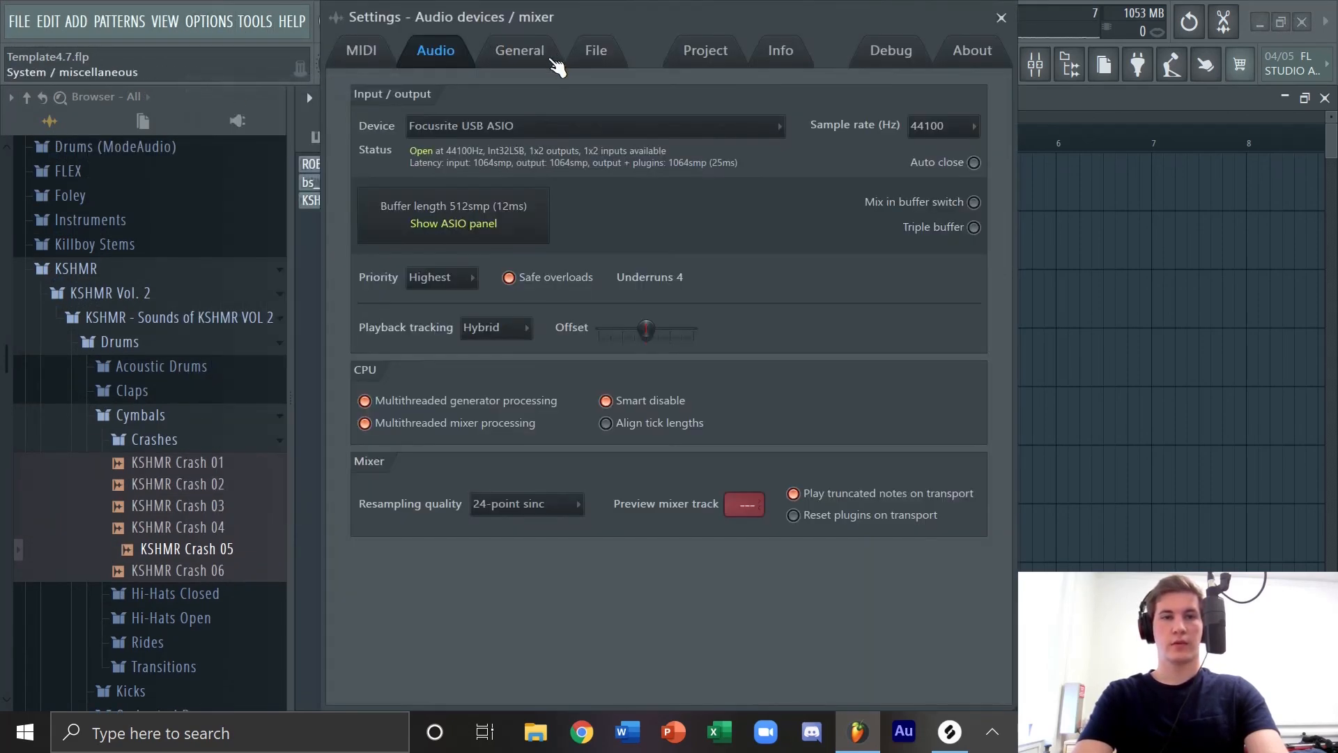
left_click(554, 61)
scroll(884, 427, "down", 3)
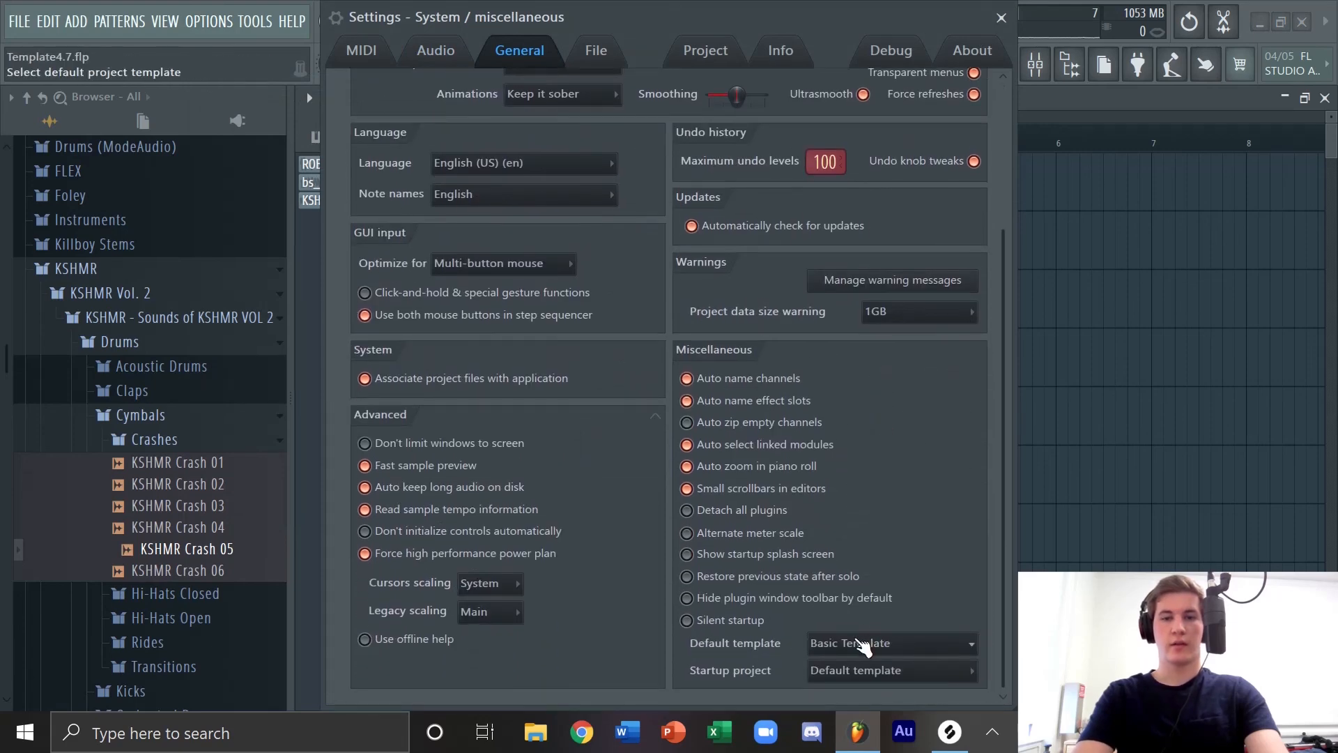
left_click(851, 645)
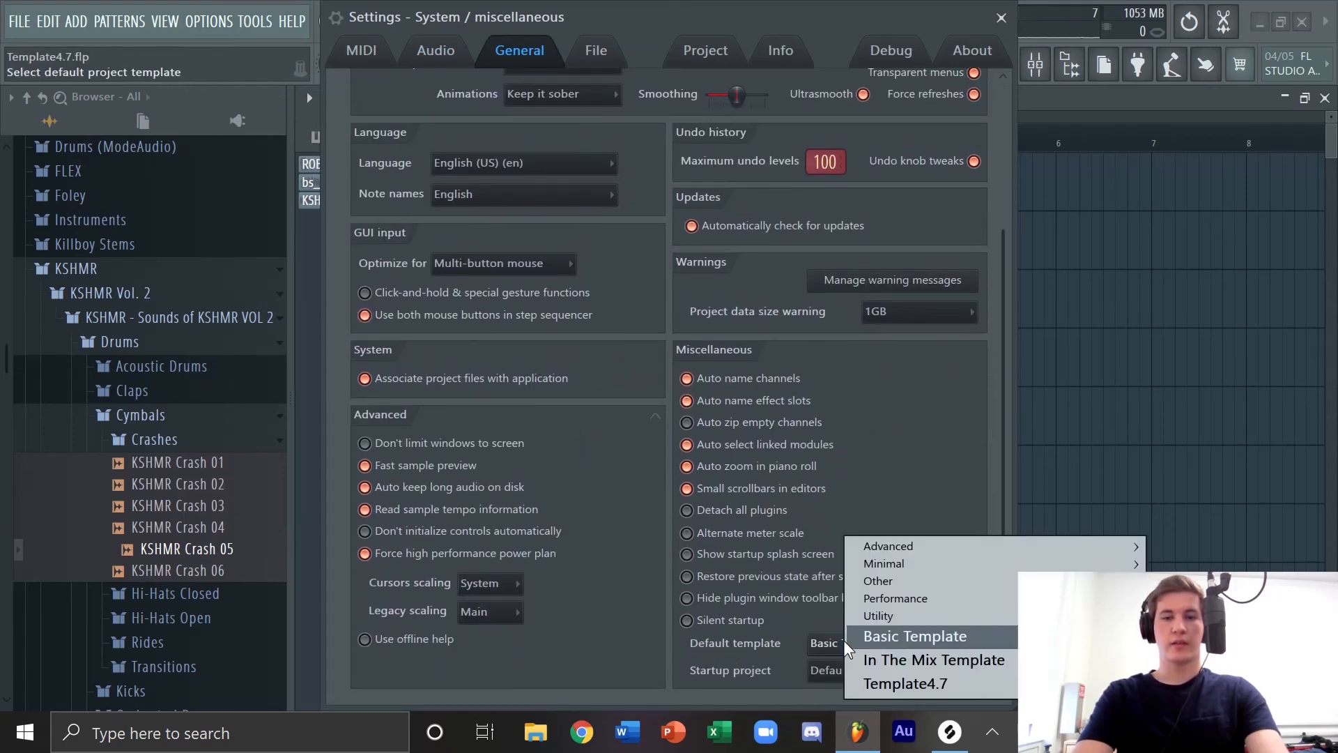
left_click(882, 682)
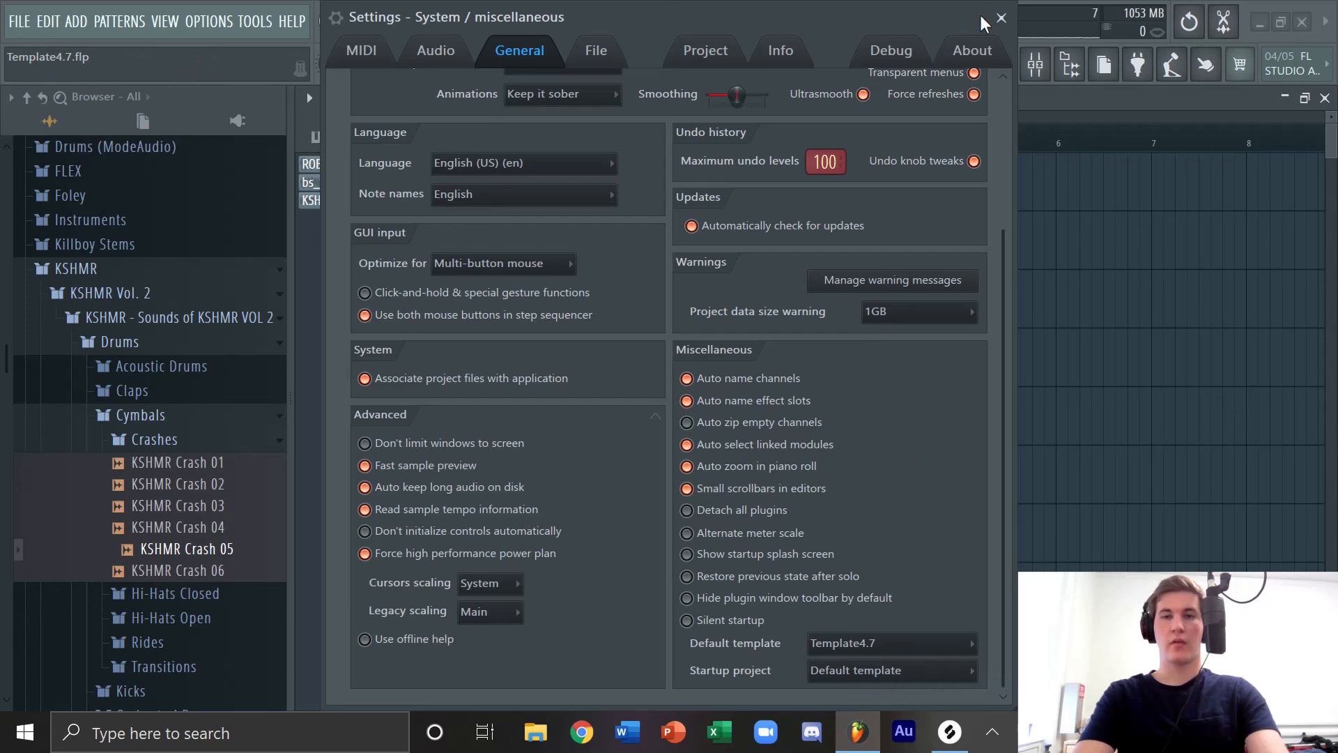
left_click(1001, 18)
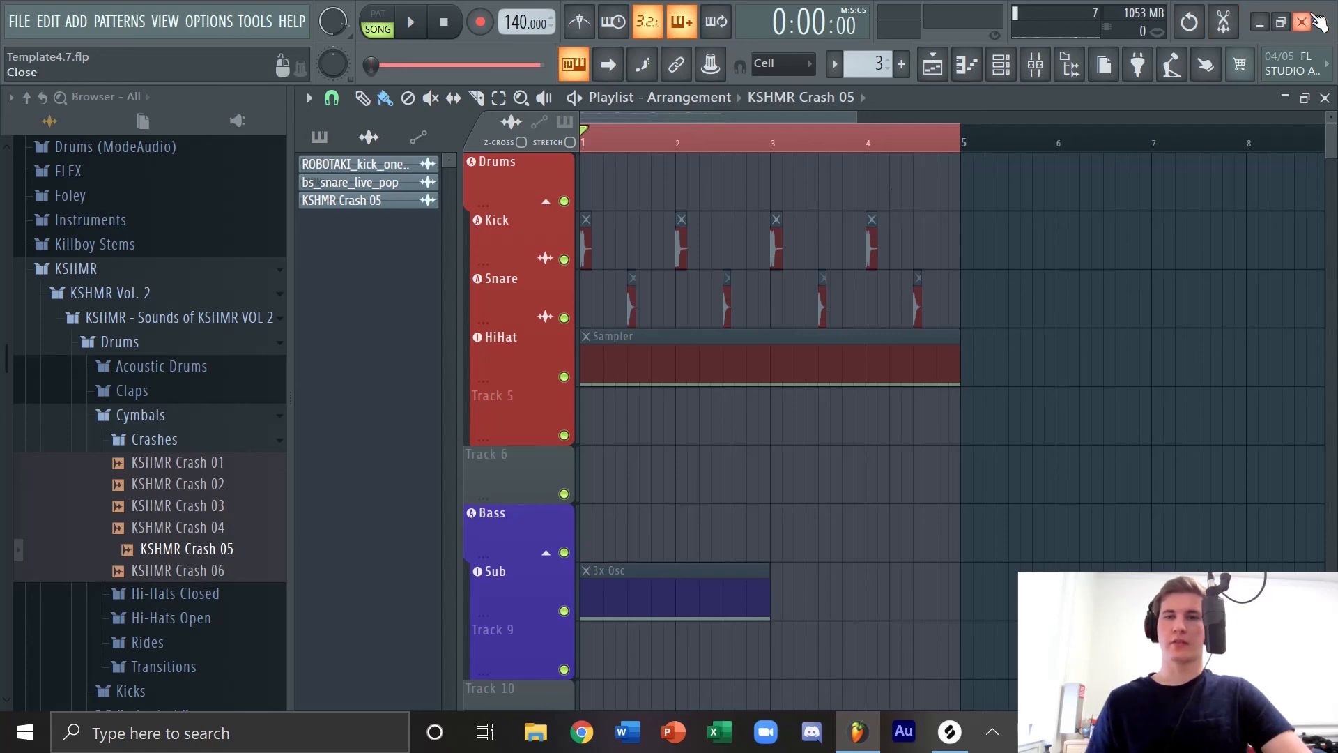
Step: Shrink the playlist track heights to look over the Drums, Bass, Instruments and FX groups together
scroll(950, 311, "down", 8)
scroll(950, 320, "up", 5)
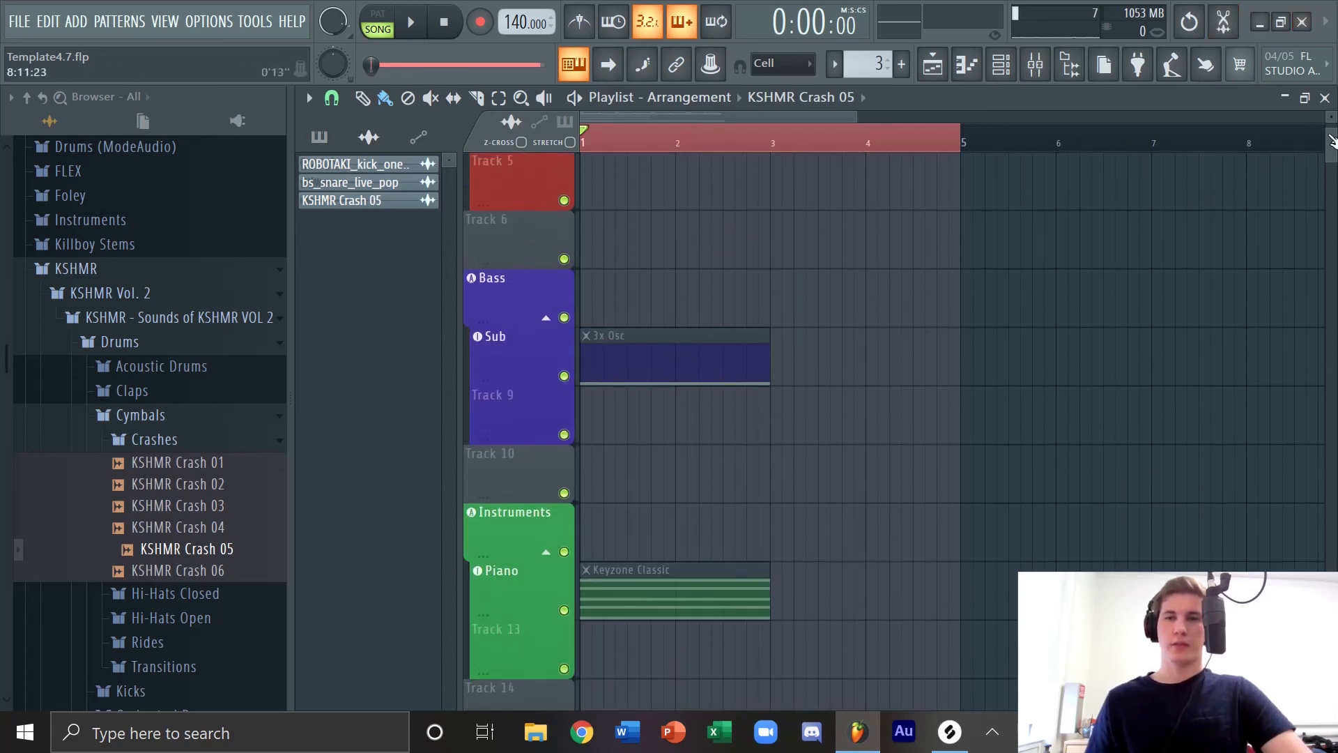
mouse_move(1333, 117)
left_mouse_down()
mouse_move(1310, 135)
mouse_move(1334, 133)
left_mouse_up()
scroll(941, 368, "up", 4)
scroll(1003, 335, "up", 1)
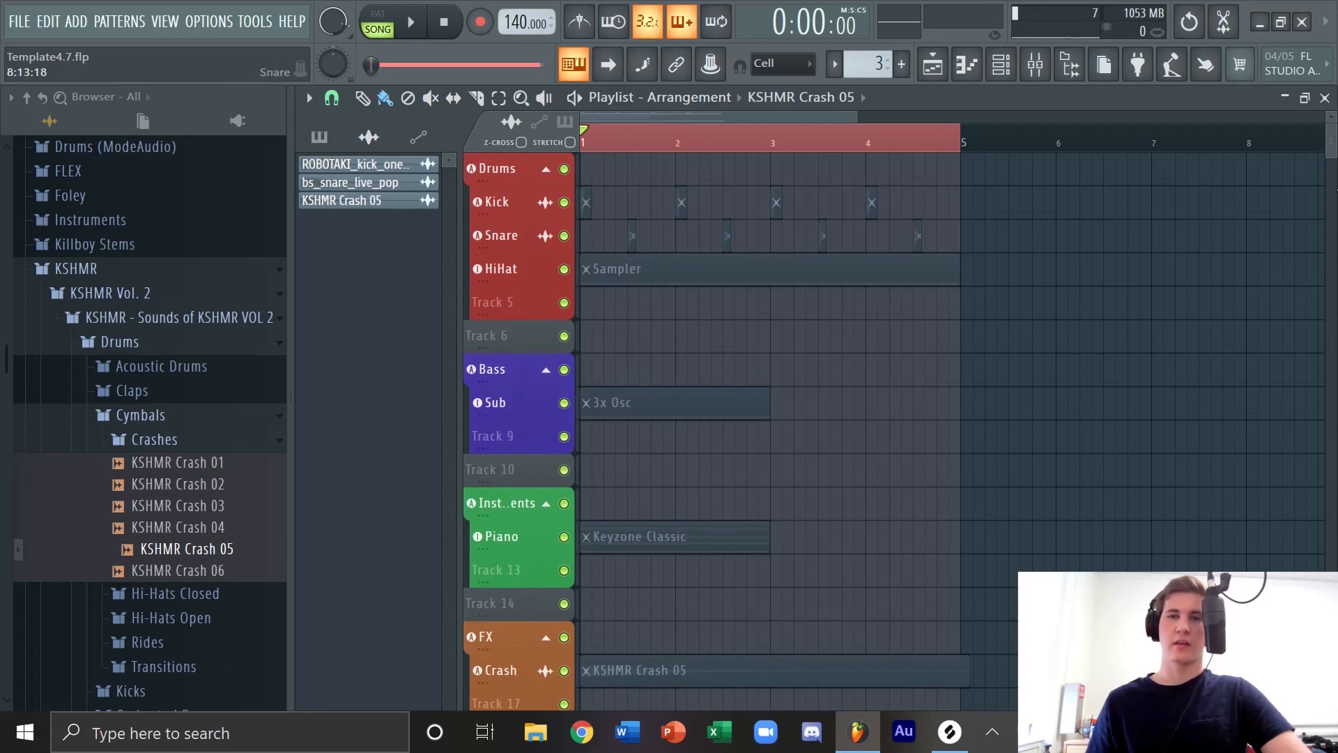